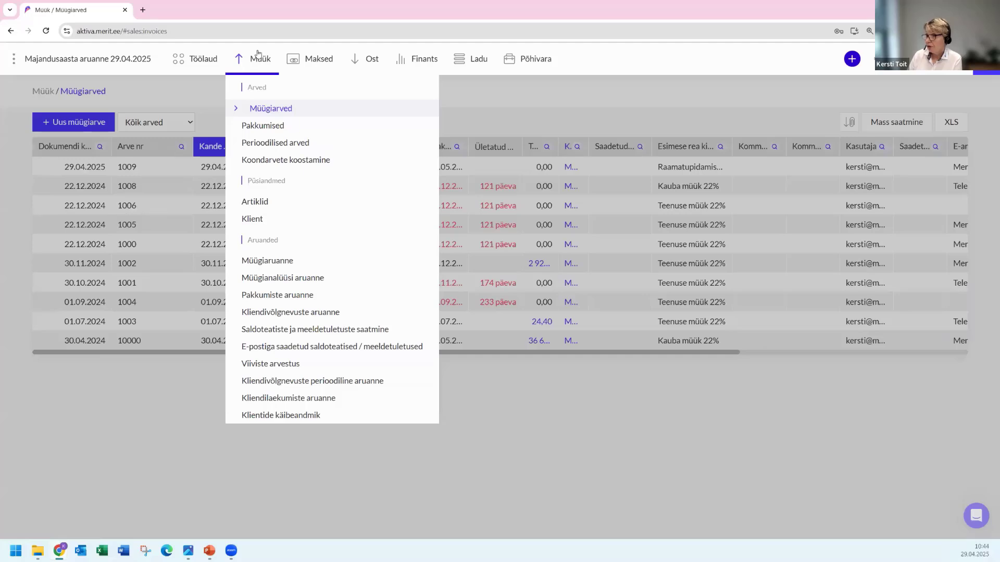
Start a new sales invoice
click(73, 124)
click(74, 124)
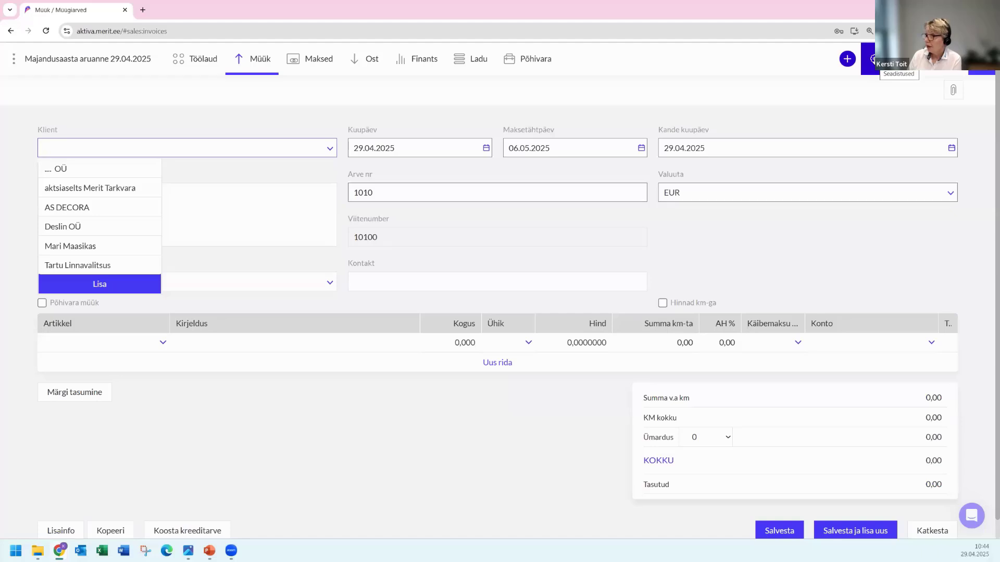
Leave the unsaved invoice and view the Telema operator section in the e-invoice and integration settings
click(873, 58)
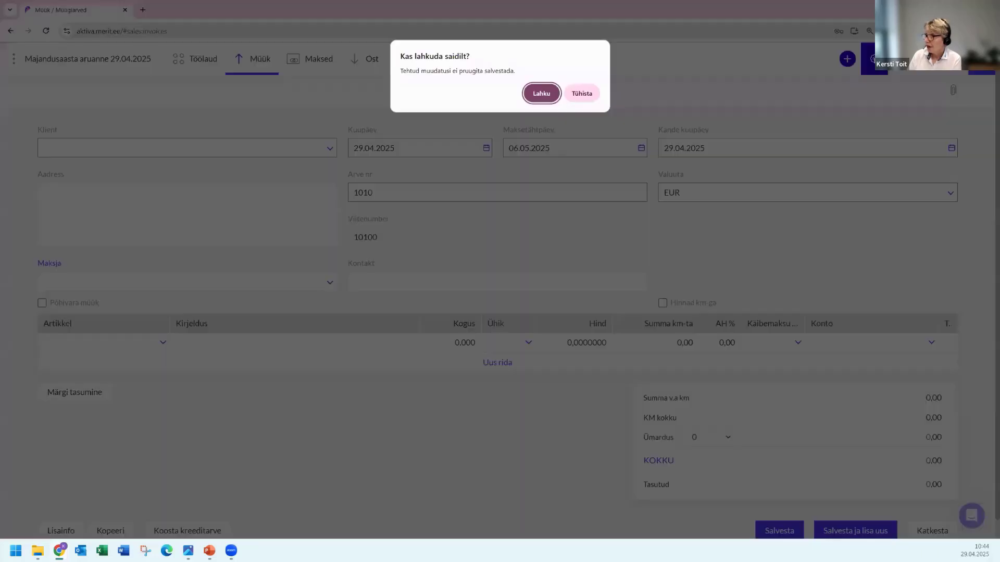
click(541, 93)
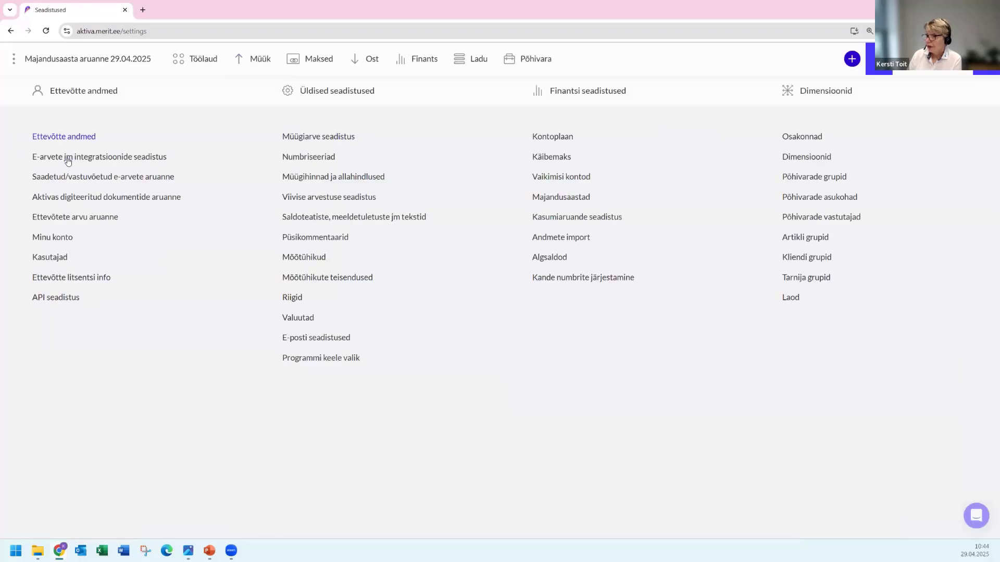
click(67, 159)
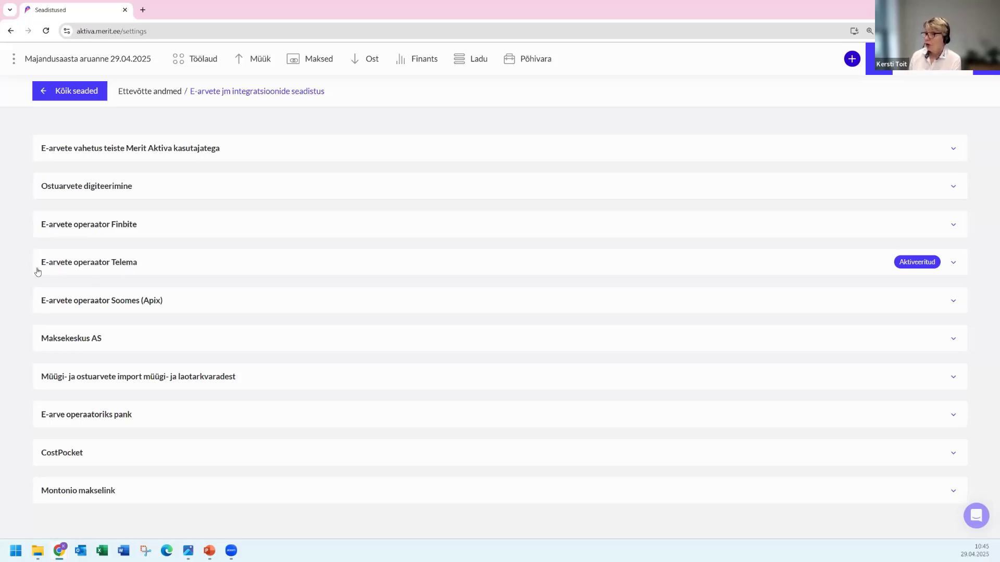
click(112, 267)
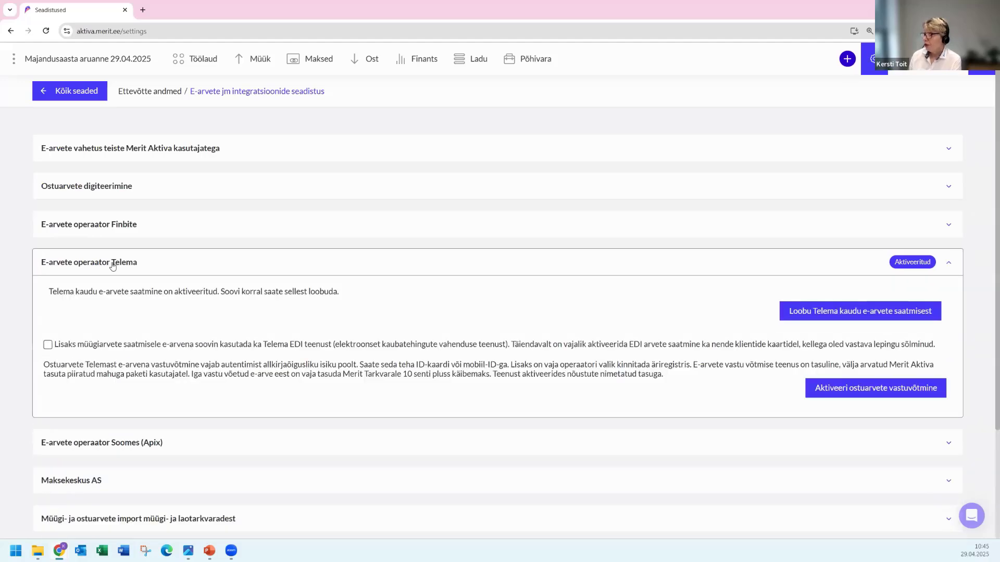
scroll(112, 266, down, 1)
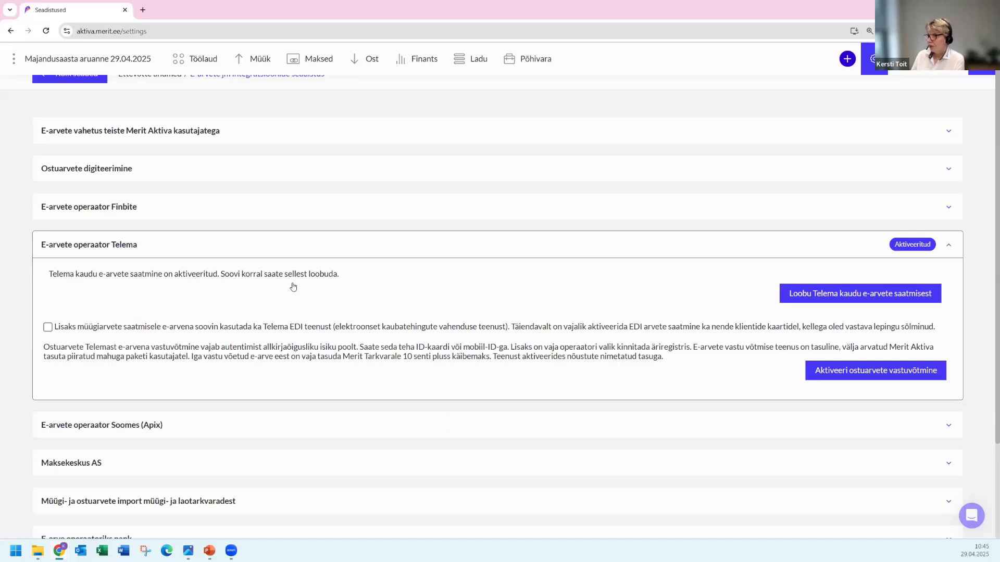
Examine the Finbite e-invoice operator's contract request and authentication code options, and look over the remaining integration sections
click(88, 211)
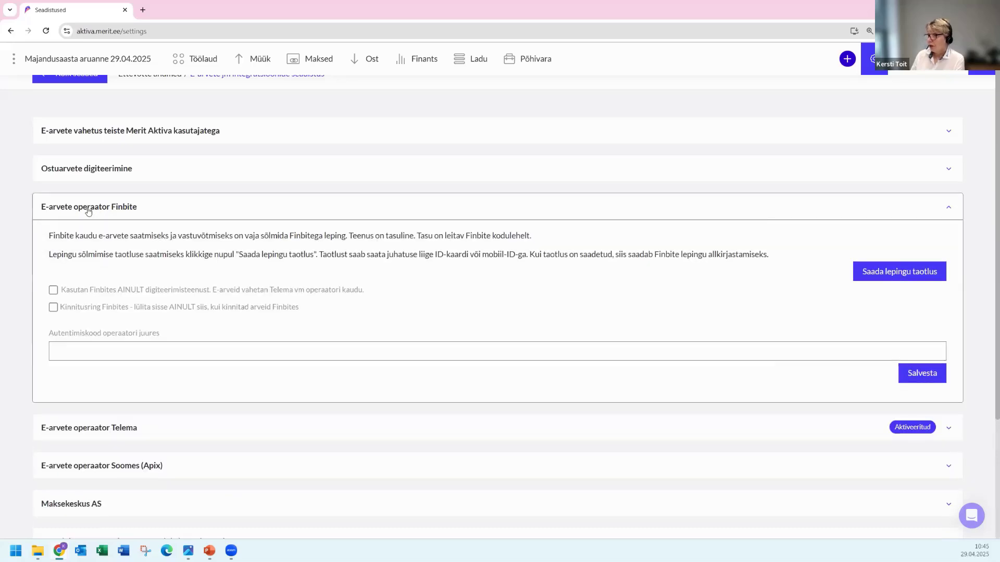
scroll(89, 211, down, 1)
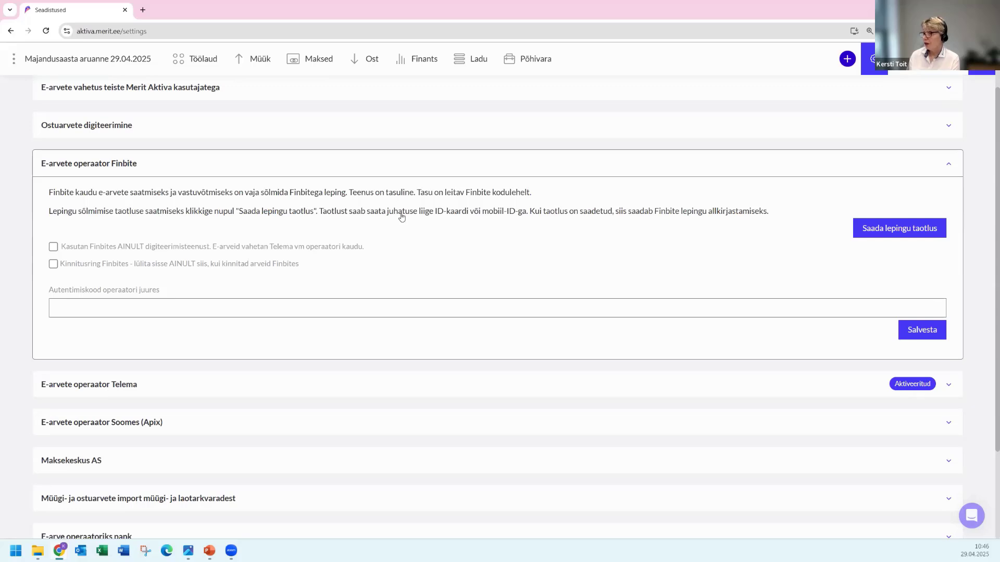
click(865, 227)
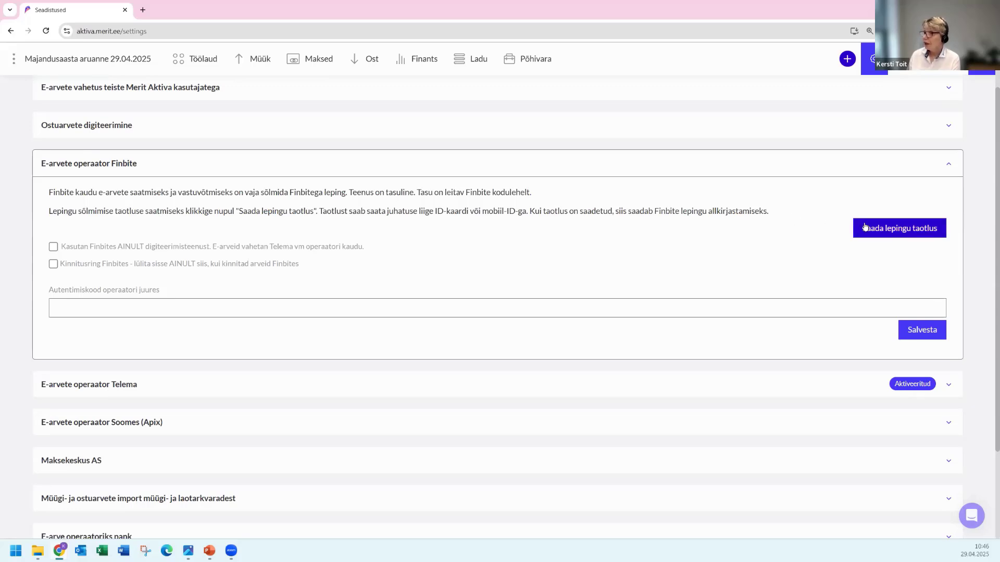
click(53, 301)
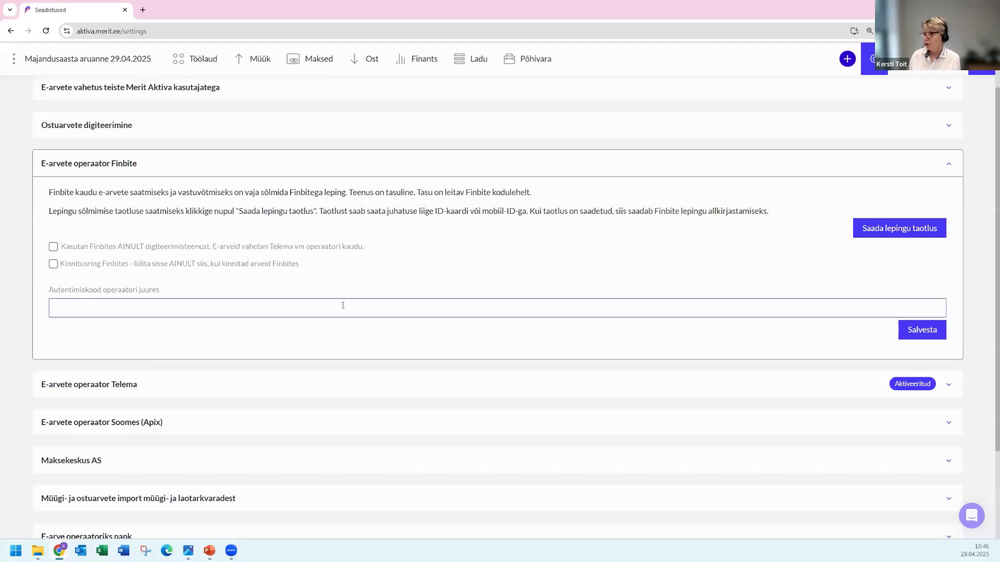
click(353, 330)
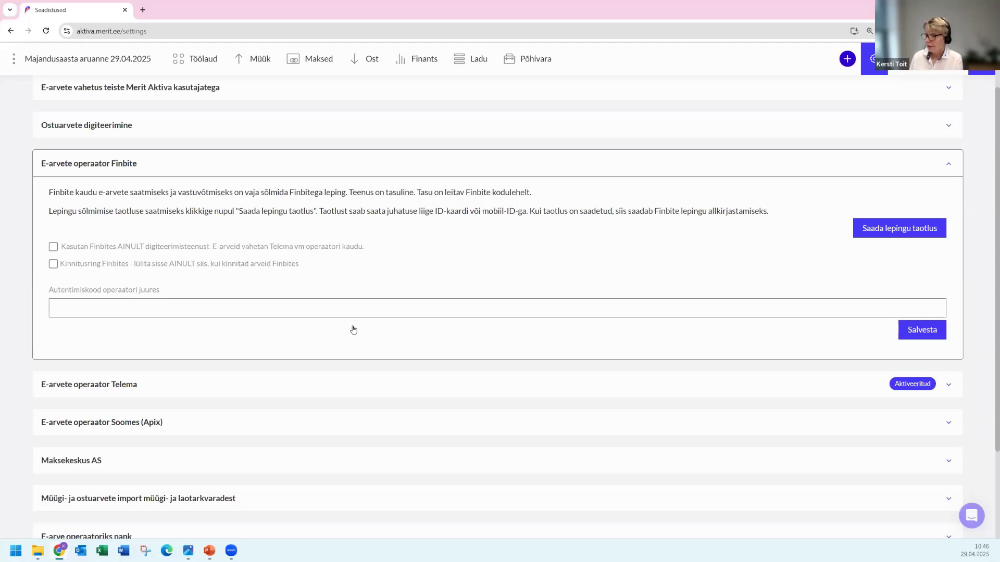
scroll(269, 374, down, 1)
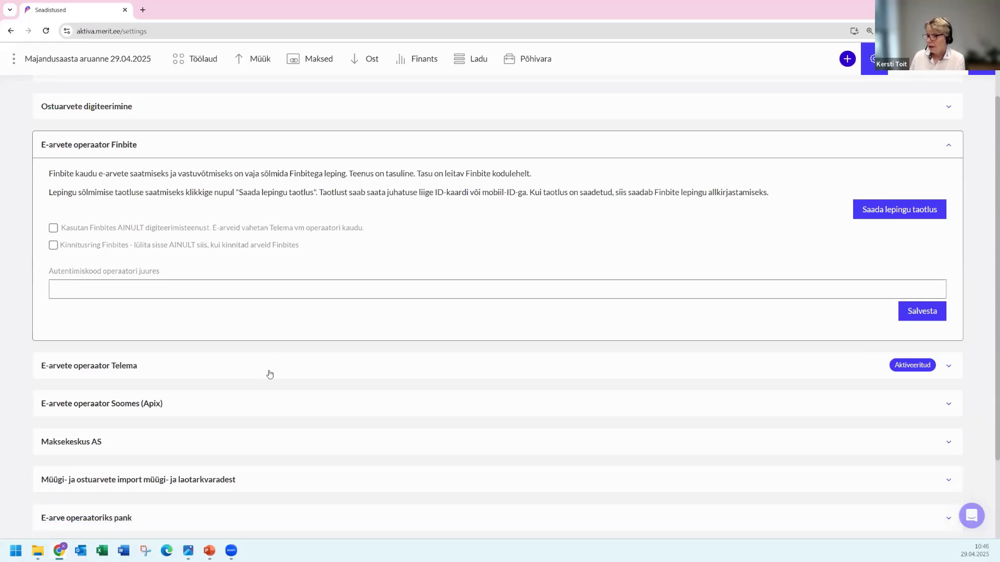
scroll(74, 502, down, 3)
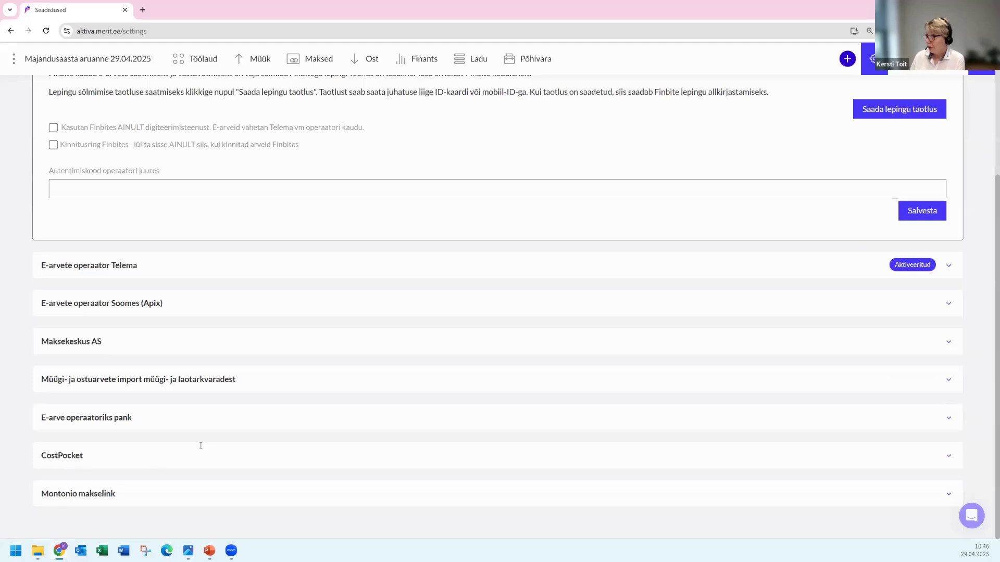
scroll(201, 447, up, 4)
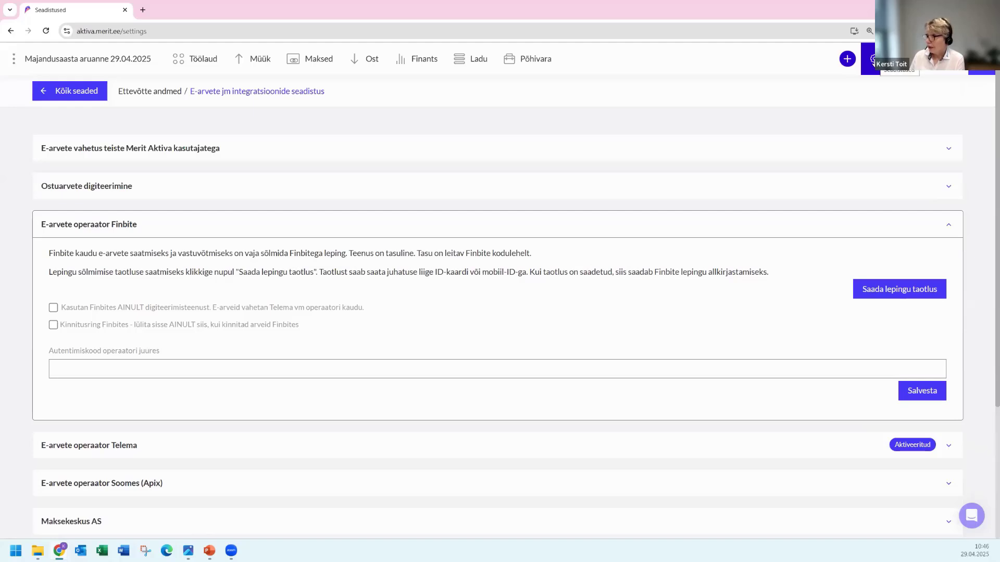
Open the Lhv bank account's details from the list of banks
click(872, 59)
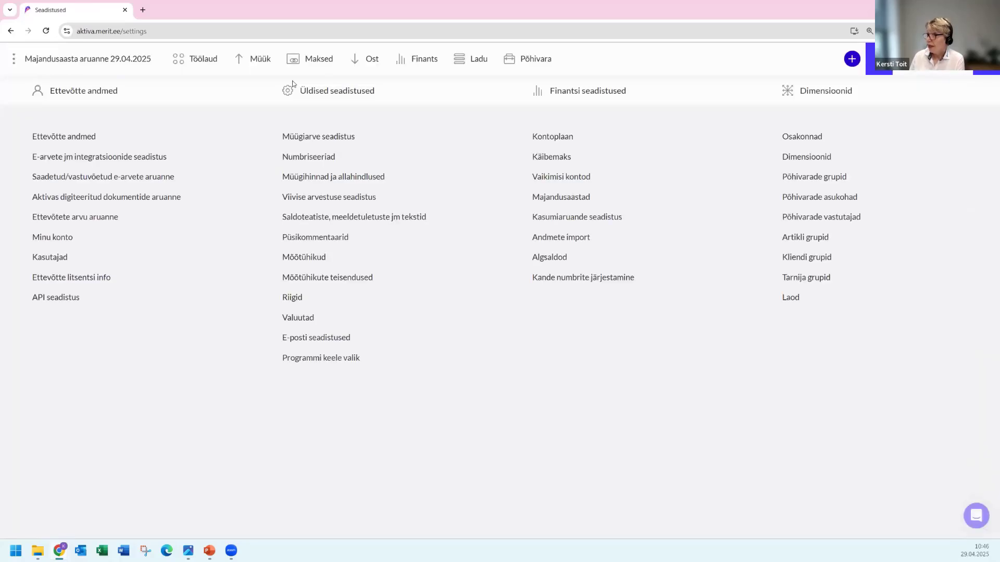
click(311, 61)
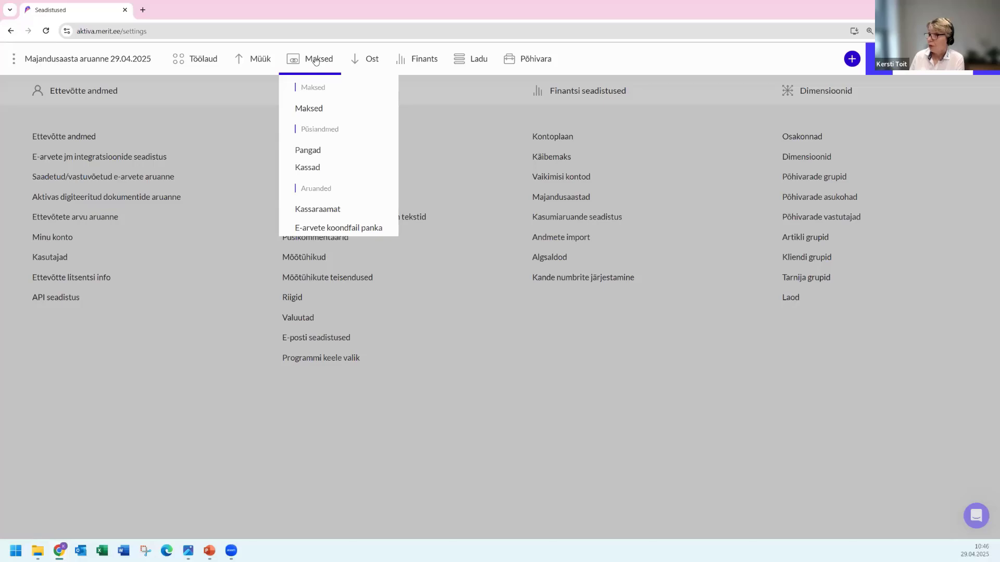
click(312, 151)
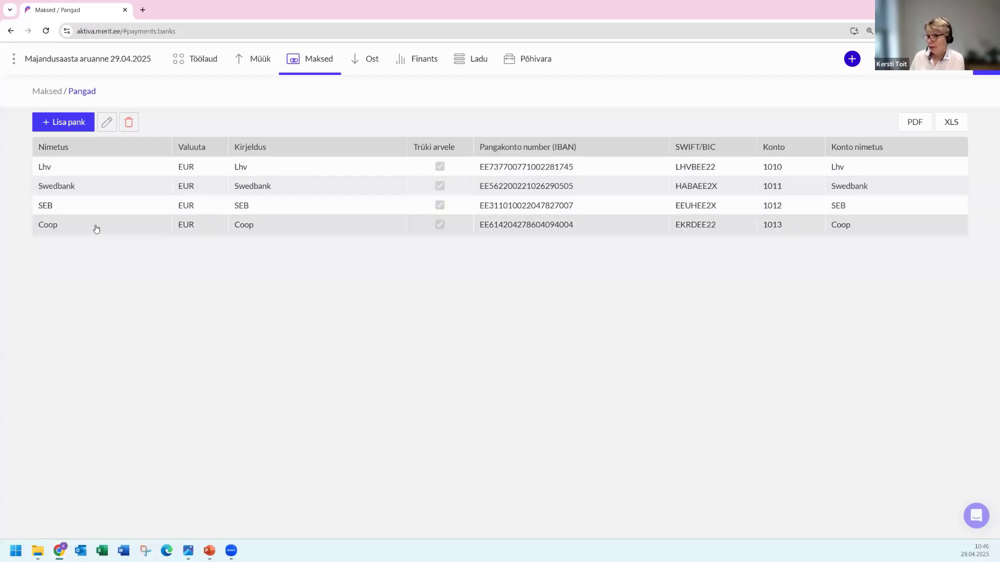
double_click(97, 167)
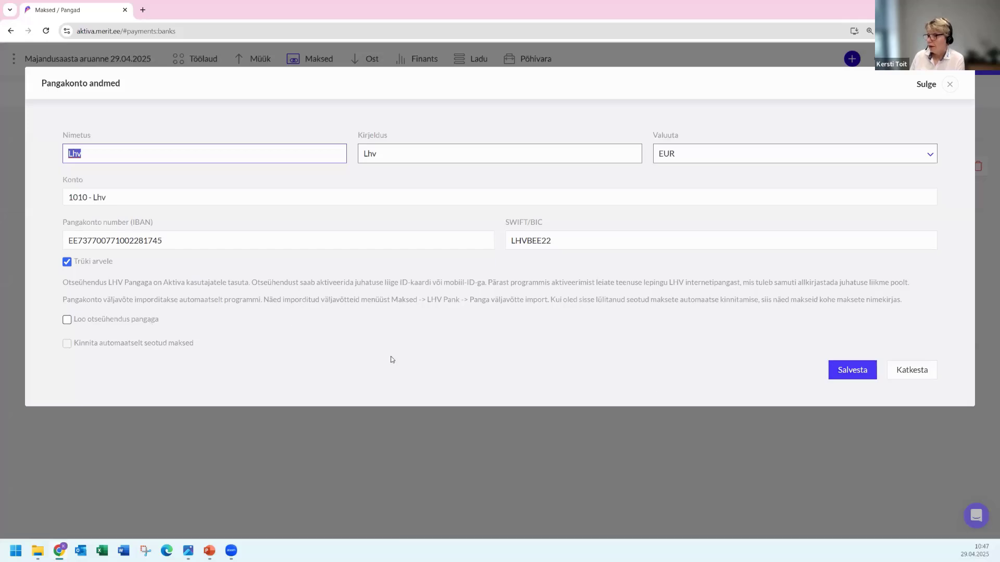
View the direct bank connection's authentication form for the Lhv account, close it without sending, and save the account details
click(67, 319)
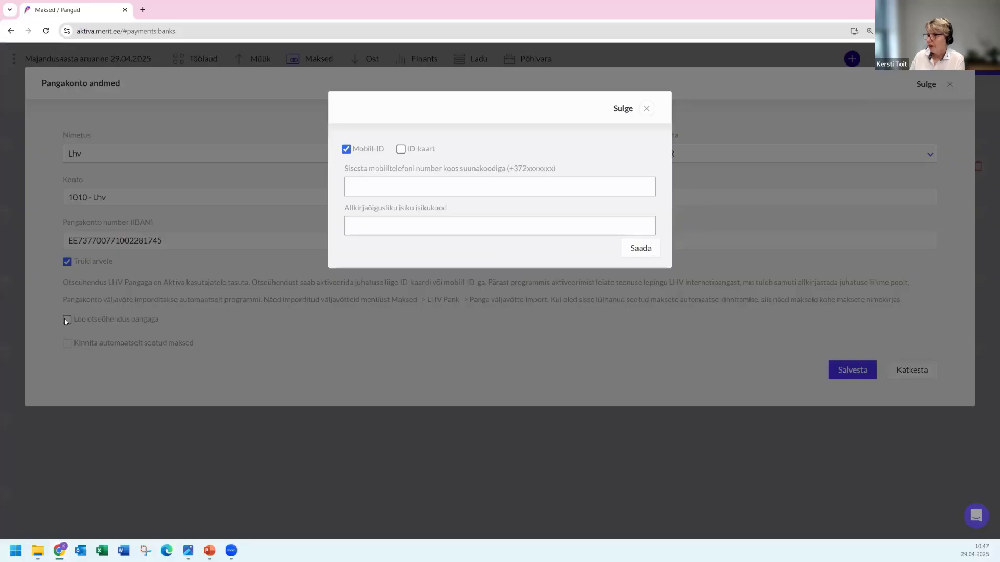
click(591, 226)
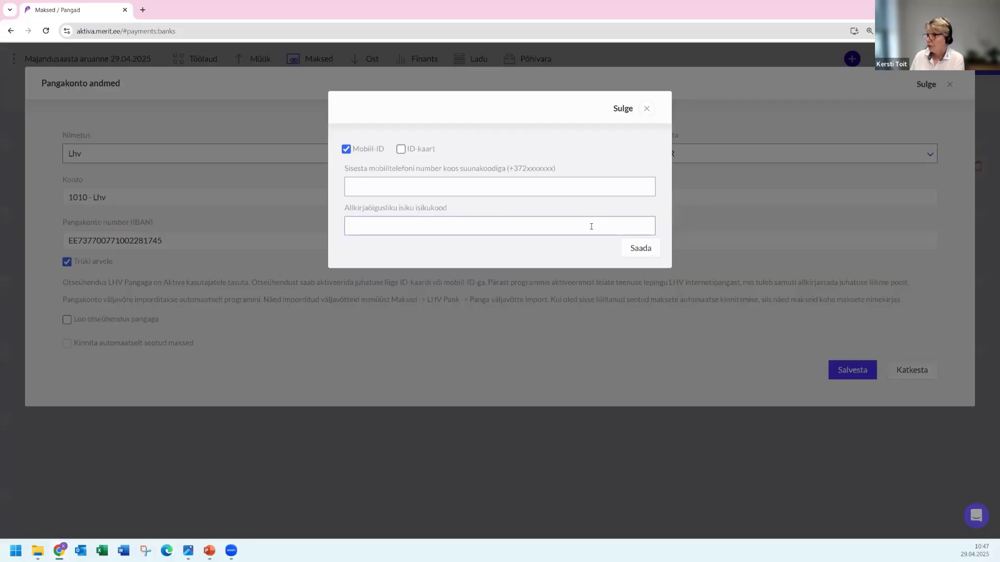
click(646, 108)
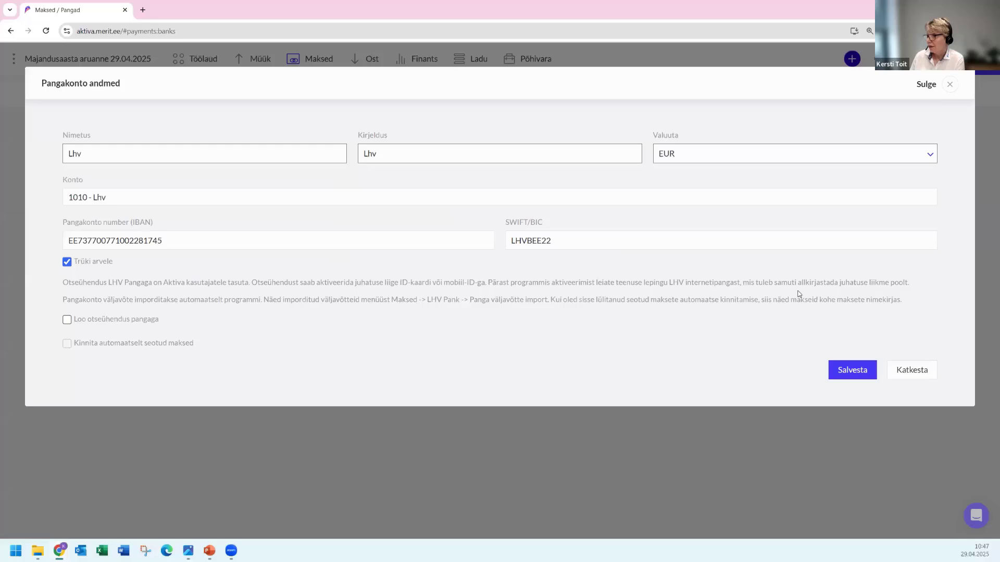
click(841, 371)
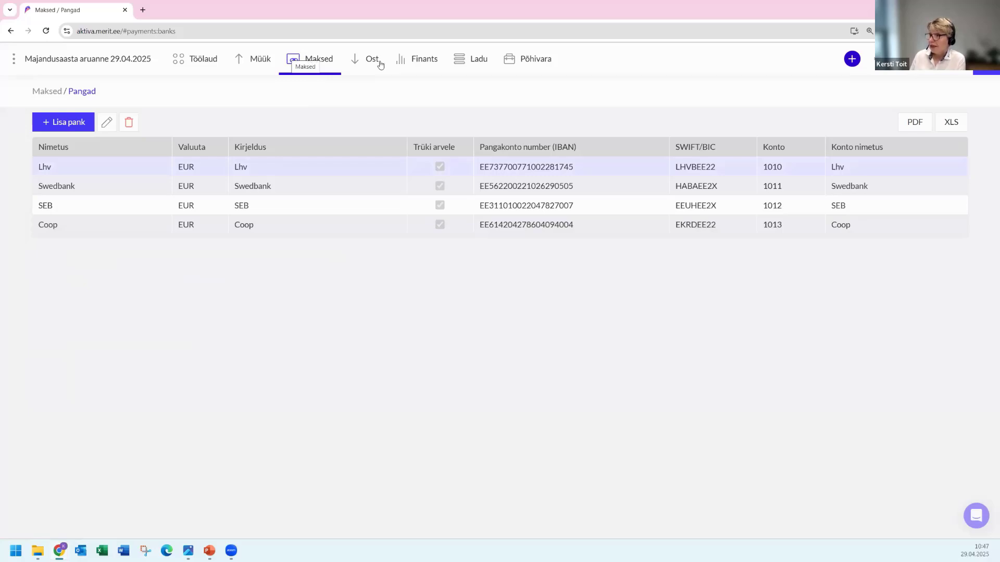
Start a new sales invoice for the customer aktsiaselts Merit Tarkvara
click(421, 59)
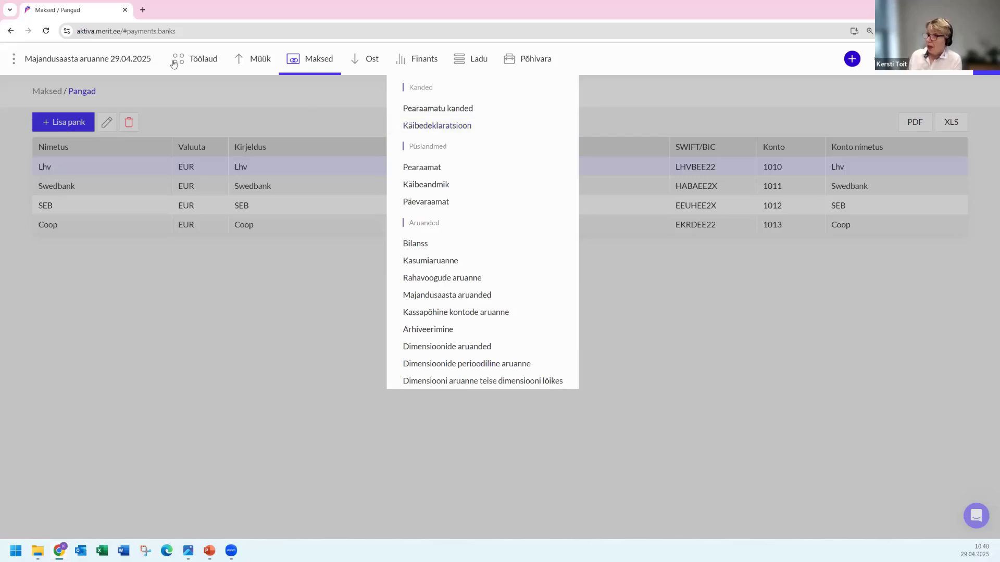
click(261, 62)
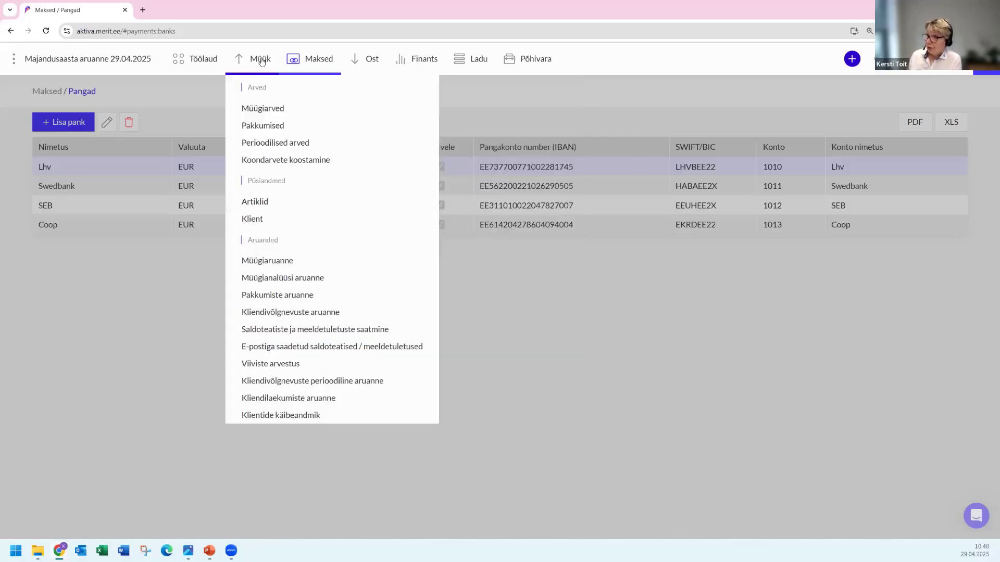
click(272, 112)
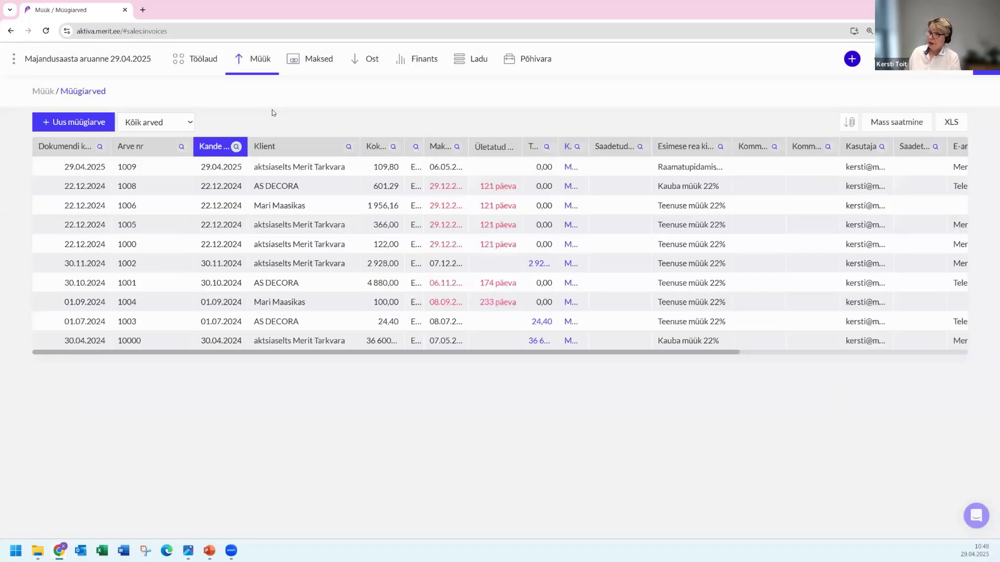
click(72, 123)
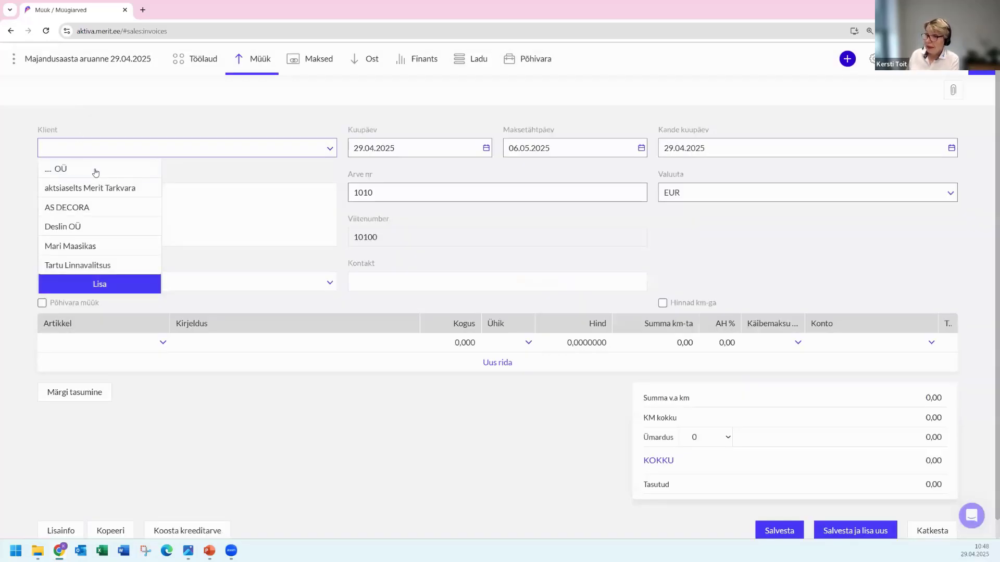
click(115, 194)
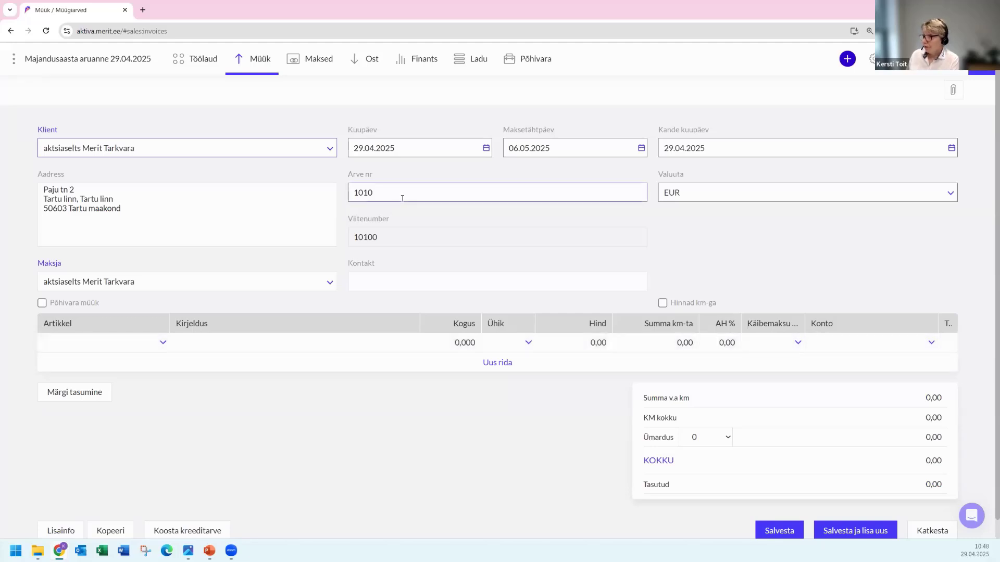
Start a new item from the first invoice row, with the code tr and the name Transporditeenus
click(162, 343)
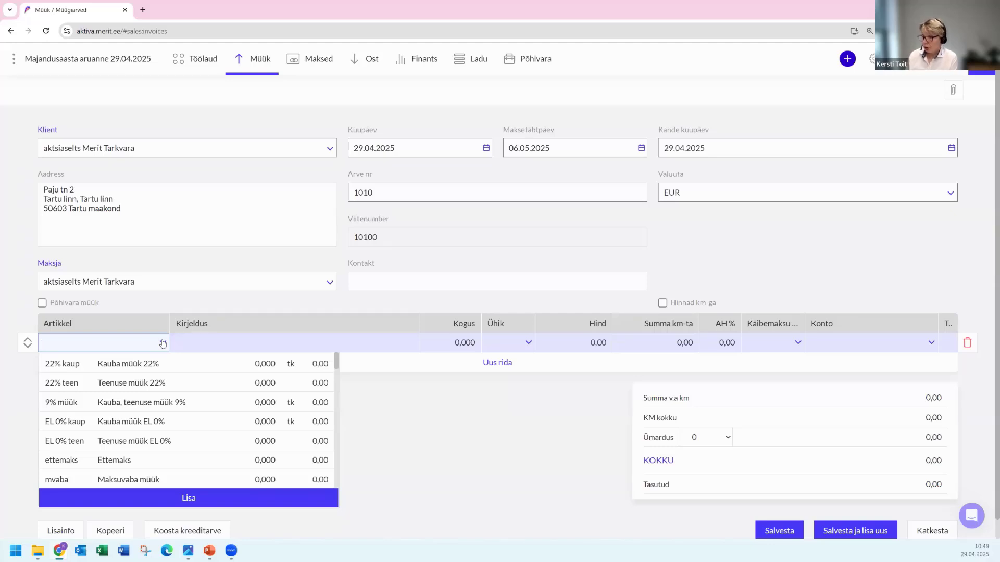
click(184, 500)
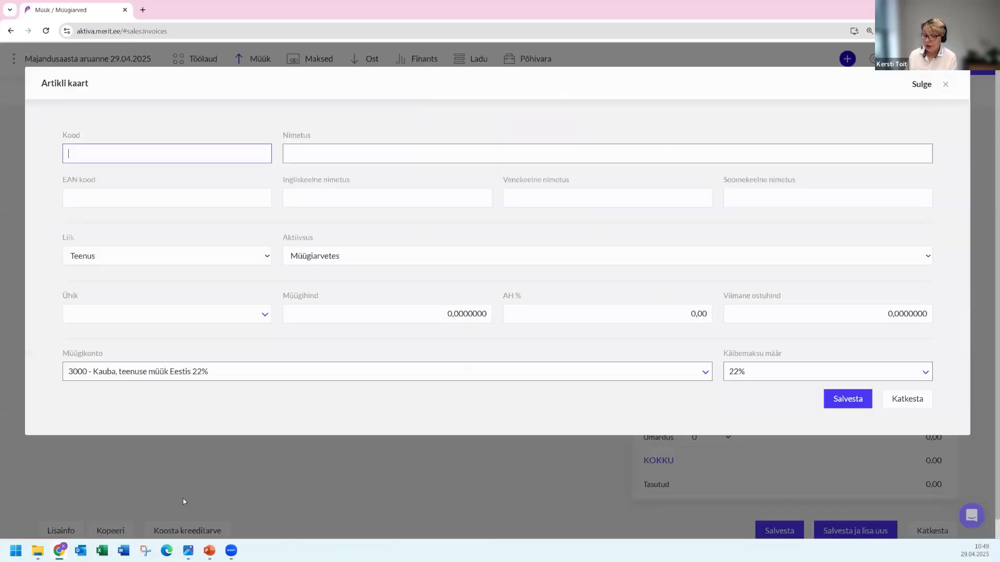
text(tr)
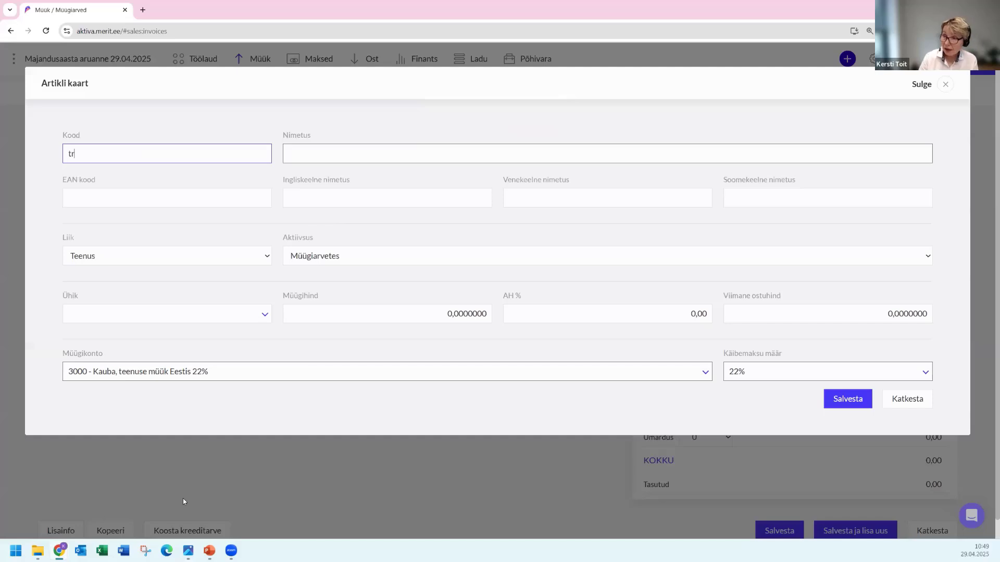
key(Tab)
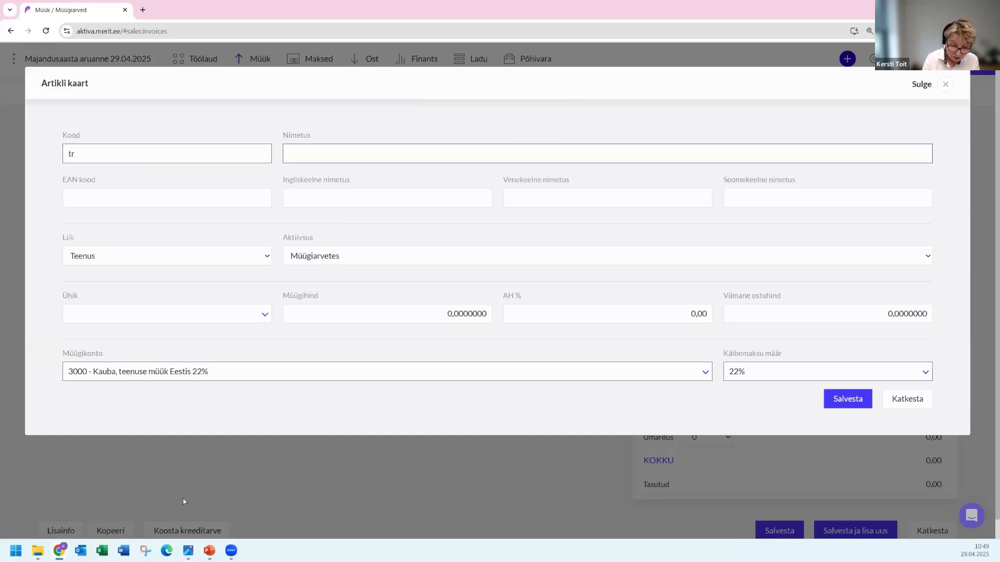
text(Transpor)
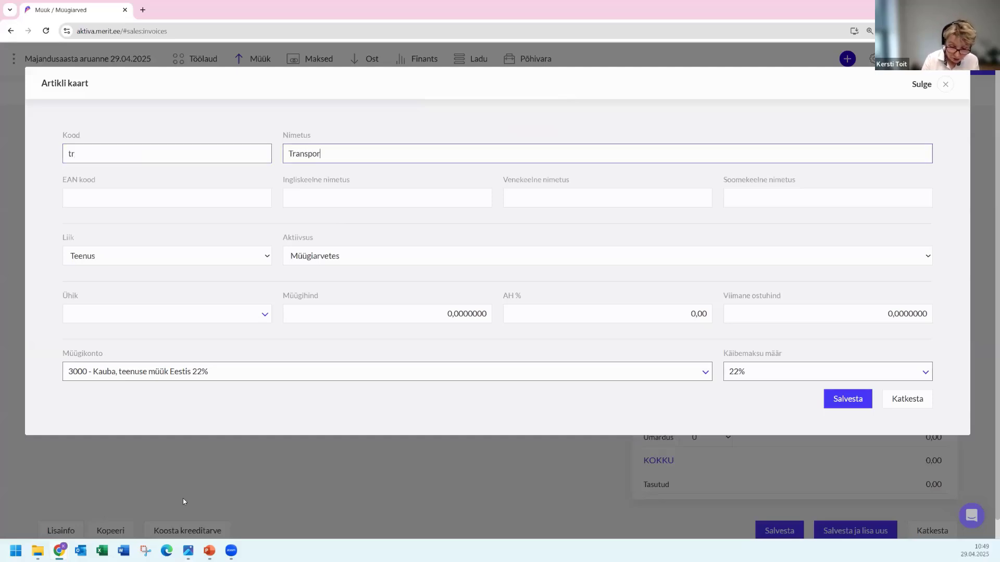
text(diteen)
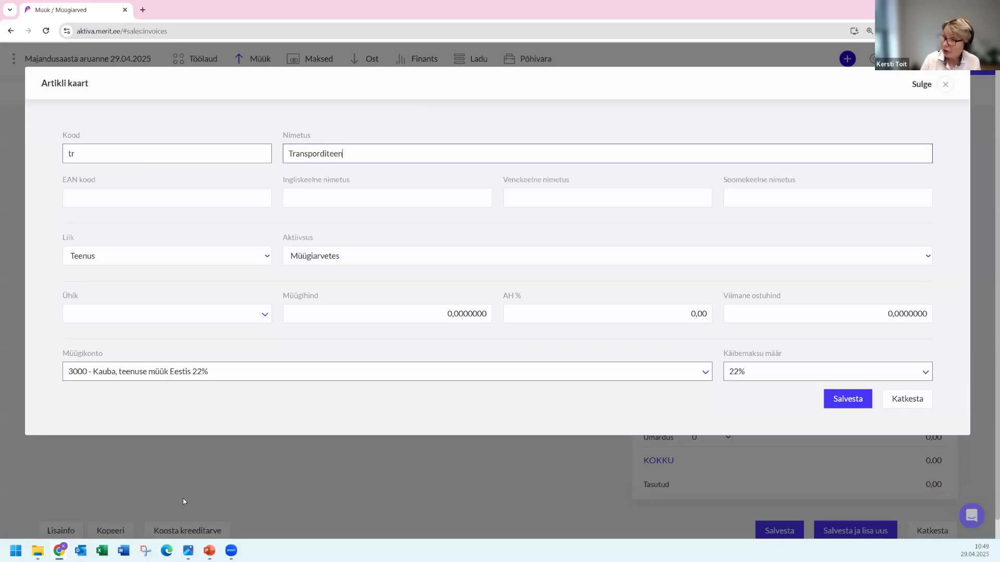
text(us)
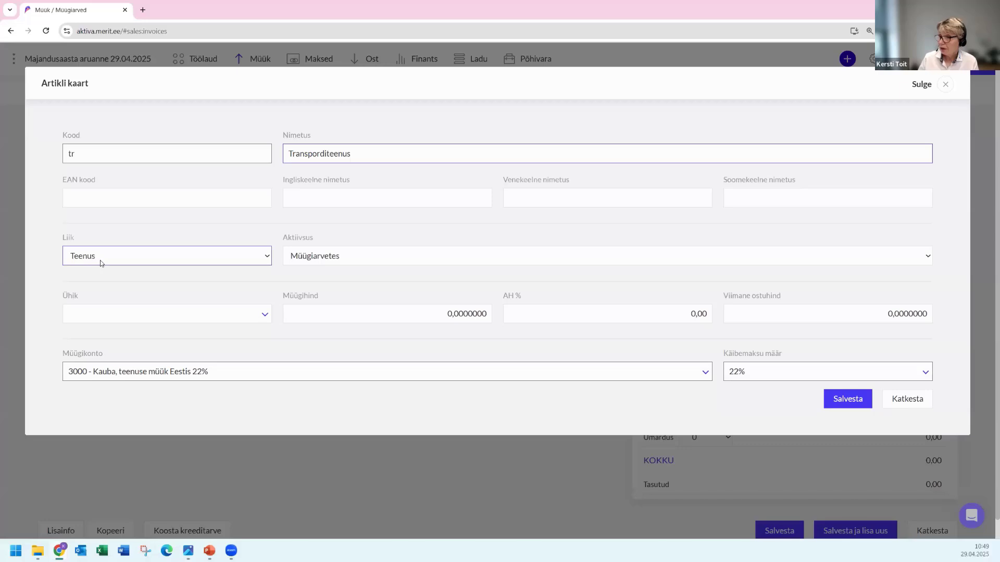
Set the new item's unit to km and save the item card
click(163, 317)
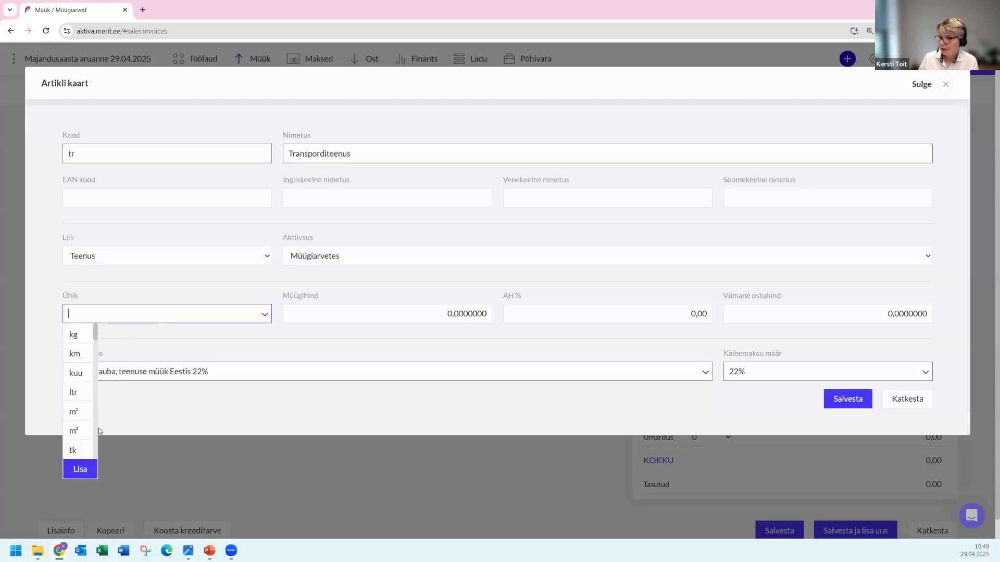
click(78, 354)
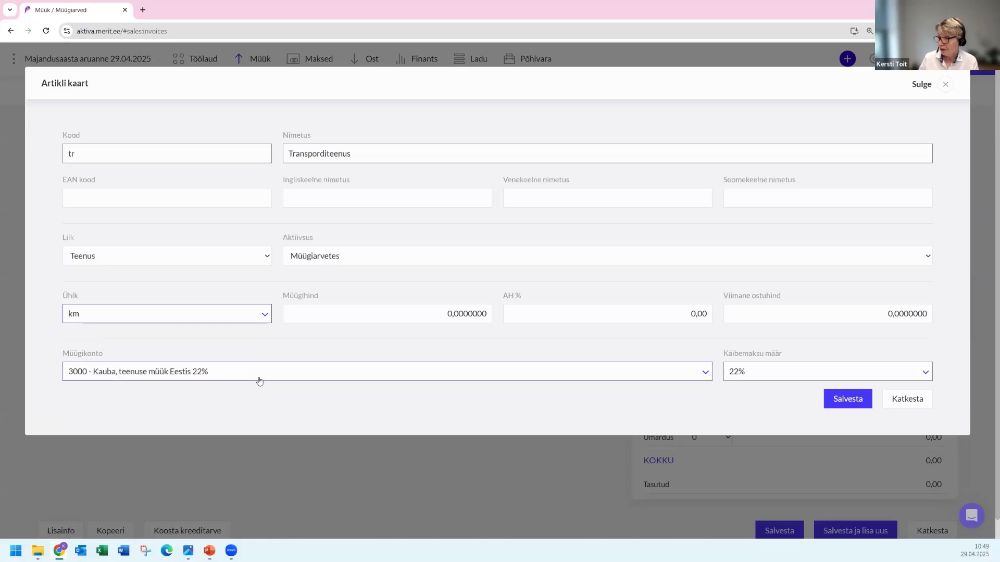
click(837, 399)
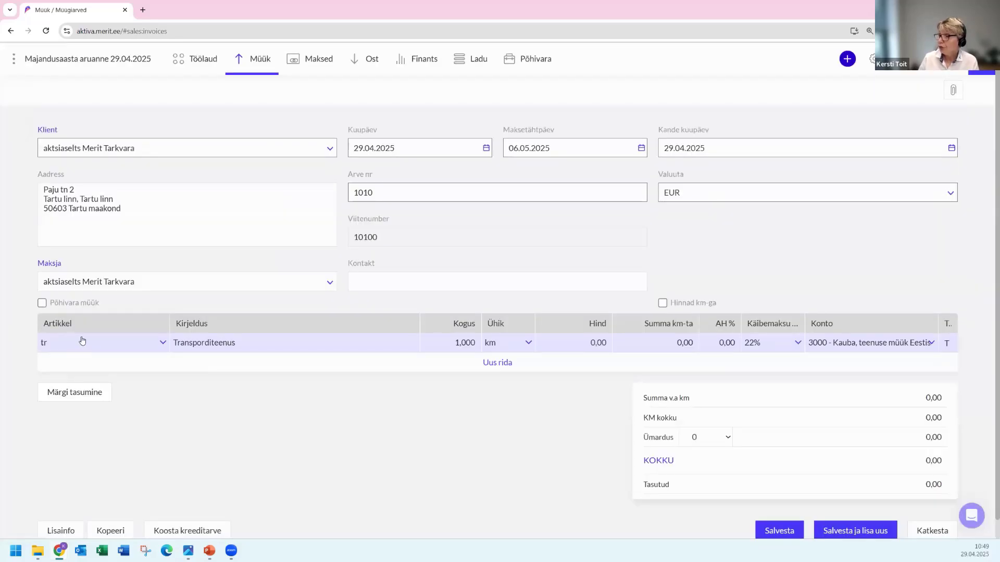
Enter a quantity of 100 and a price of 1.2 on the Transporditeenus row and save the sales invoice
click(445, 344)
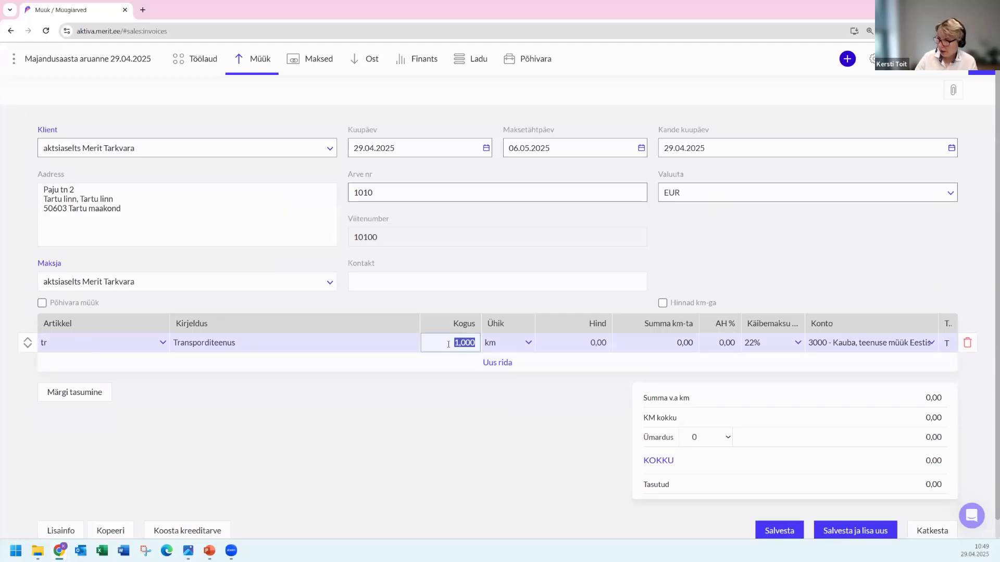
text(100)
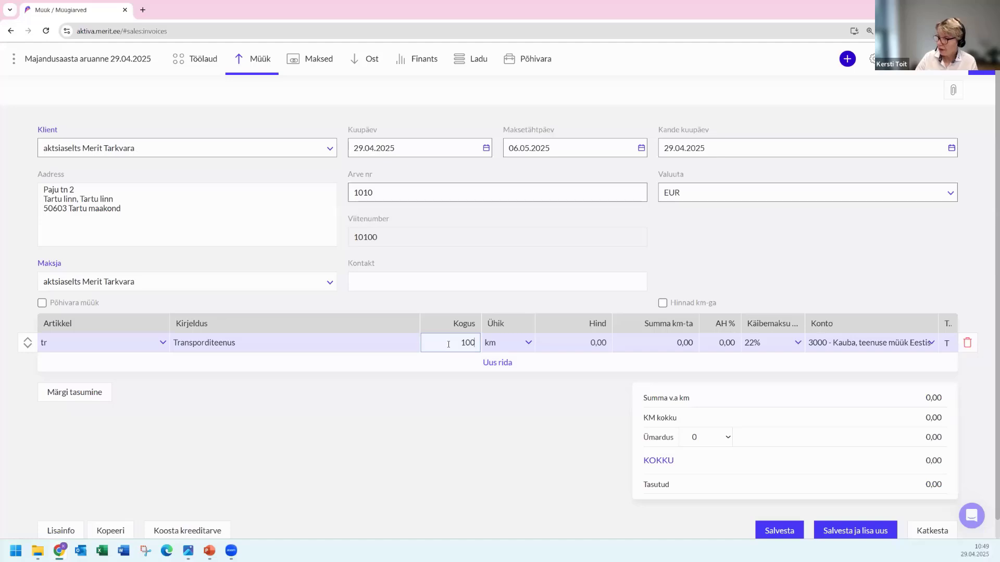
key(Tab)
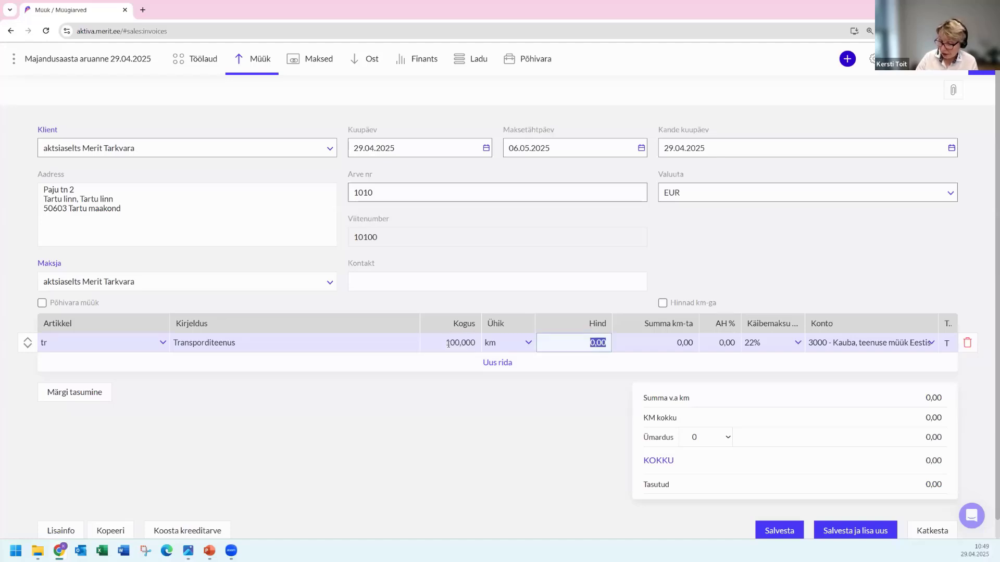
text(1.2)
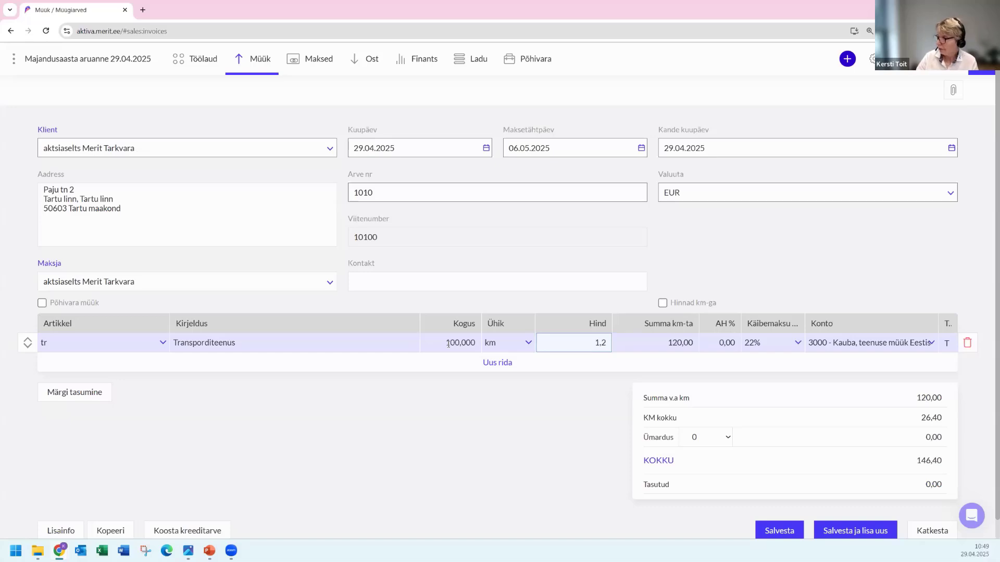
key(Tab)
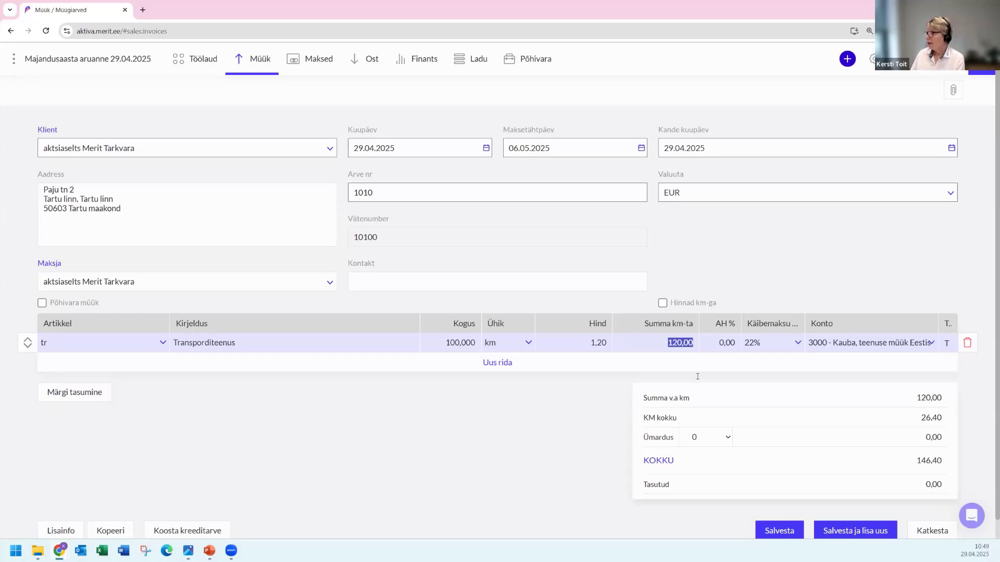
click(772, 531)
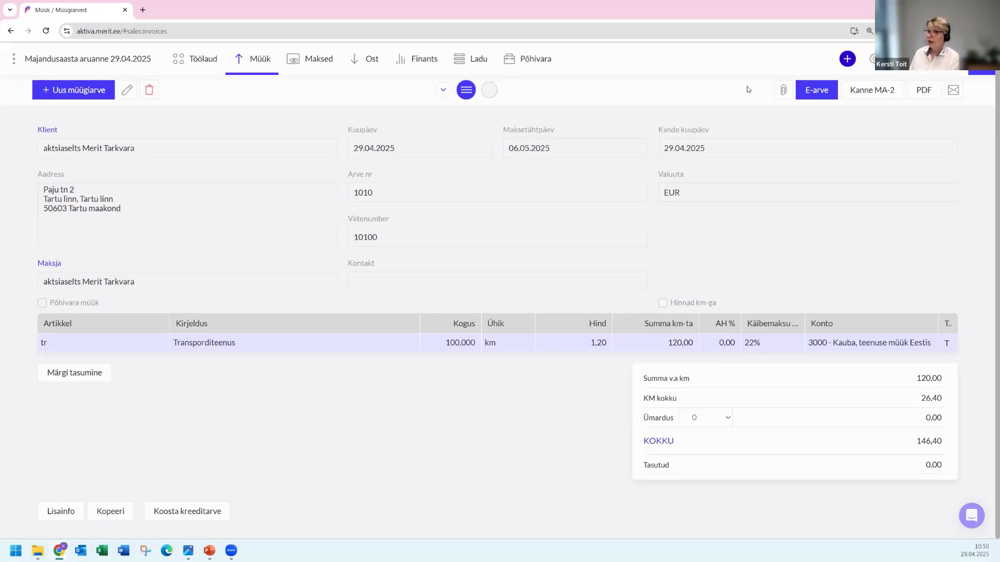
Open the customer card of aktsiaselts Merit Tarkvara, review its registration and invoicing details, and save the card
click(254, 63)
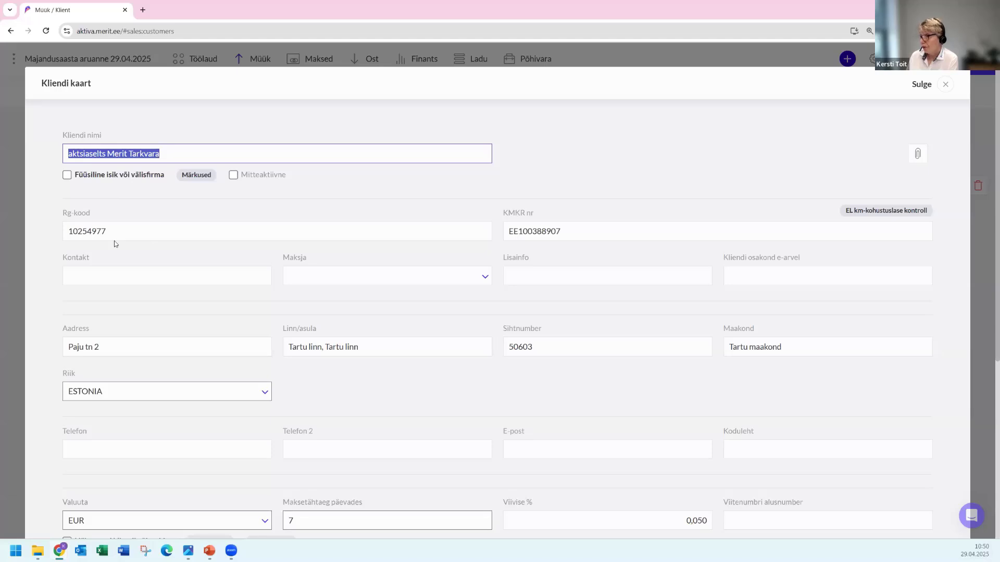
click(89, 232)
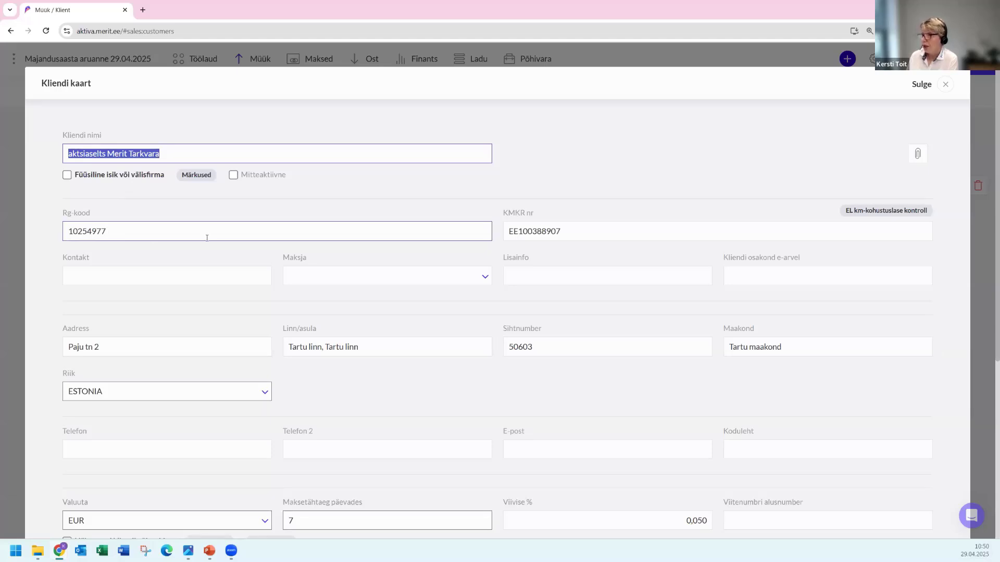
scroll(206, 238, down, 5)
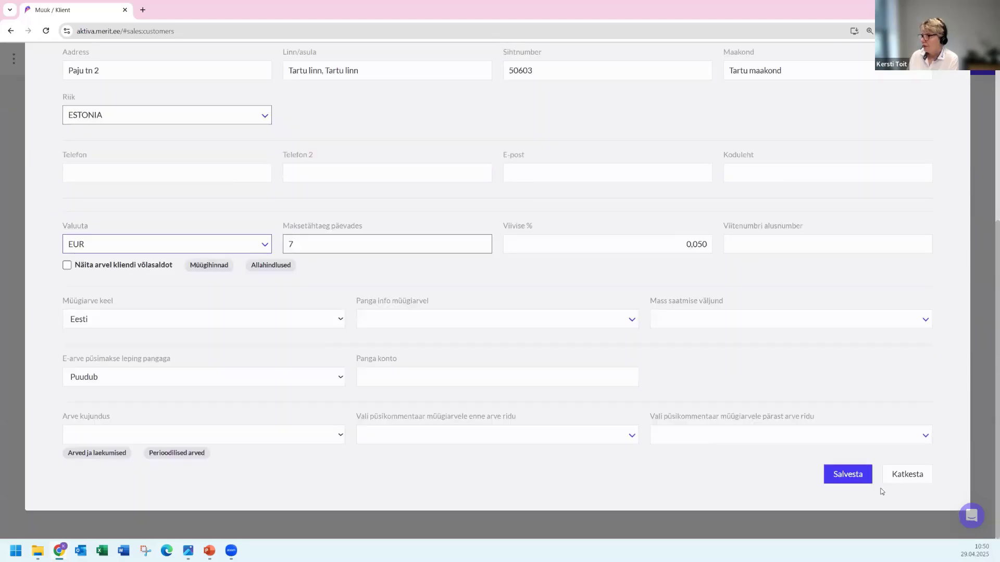
click(833, 478)
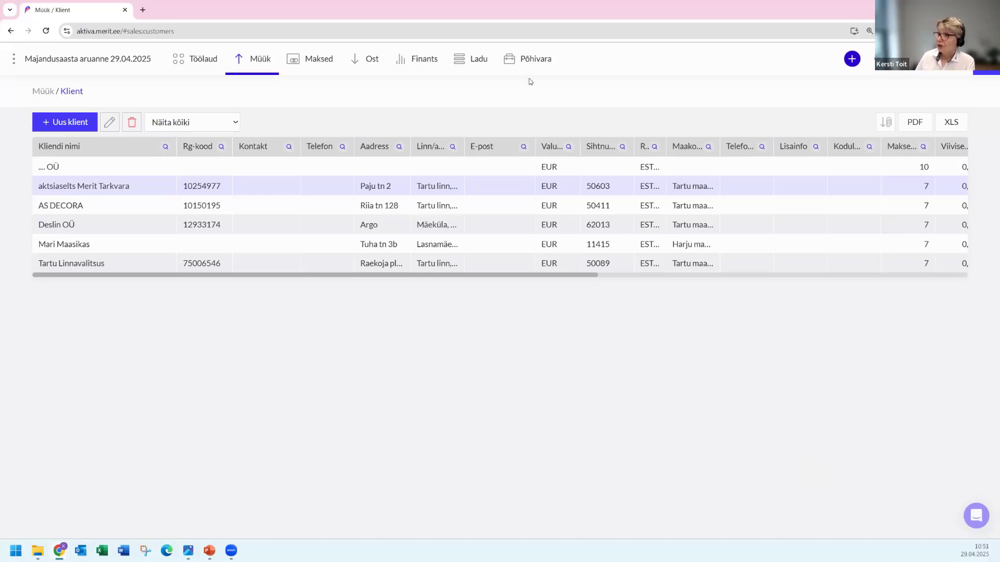
Open the ZONE MEDIA OÜ invoice from the unconfirmed purchase invoices and read through its attached invoice document
click(367, 60)
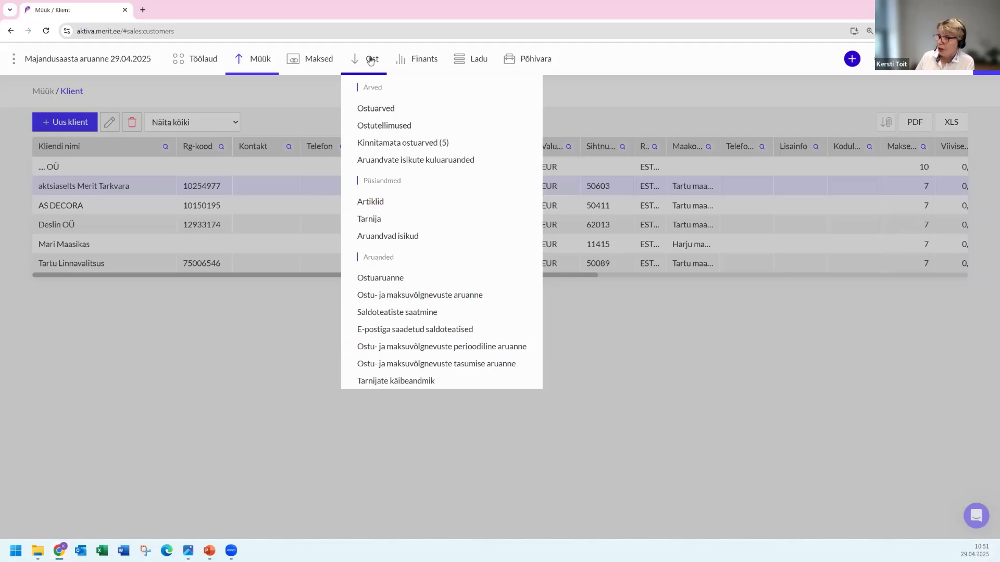
click(414, 144)
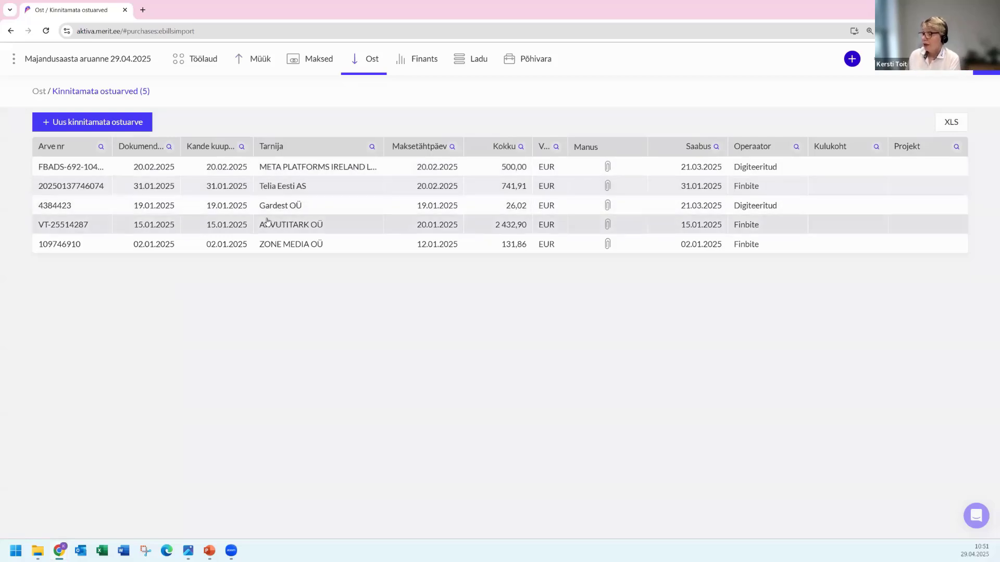
click(91, 246)
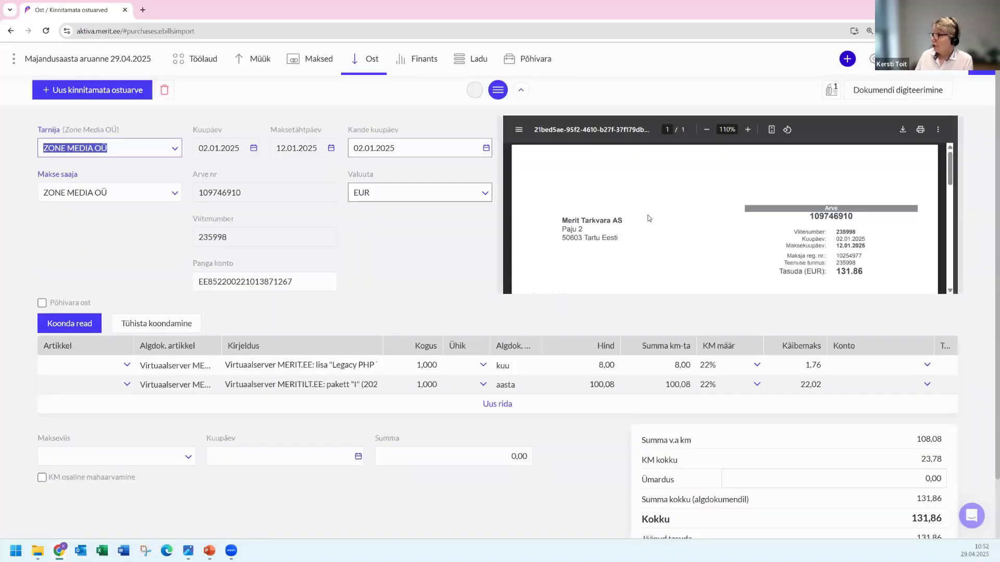
scroll(646, 221, down, 5)
scroll(644, 222, up, 5)
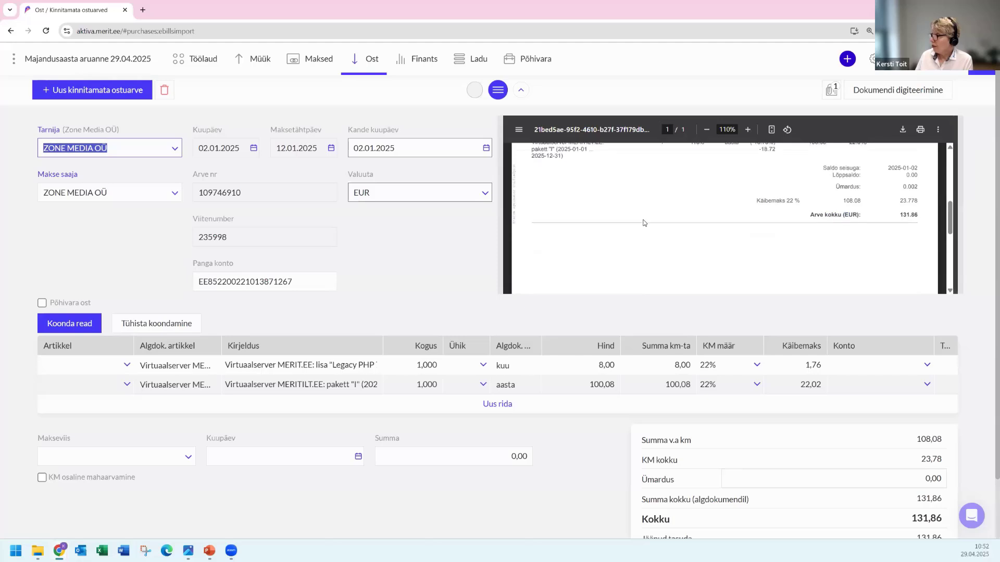
scroll(644, 223, down, 3)
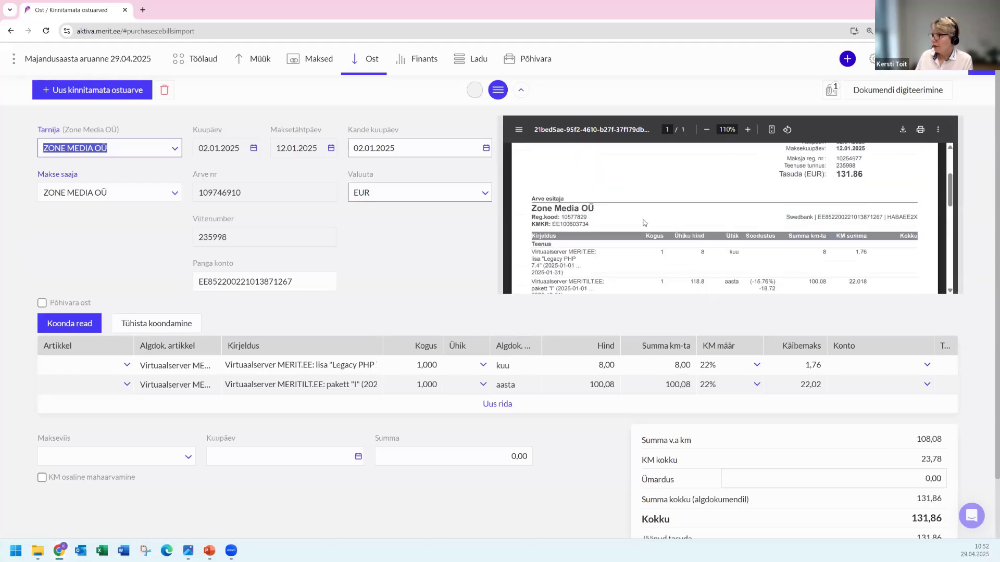
scroll(644, 223, up, 3)
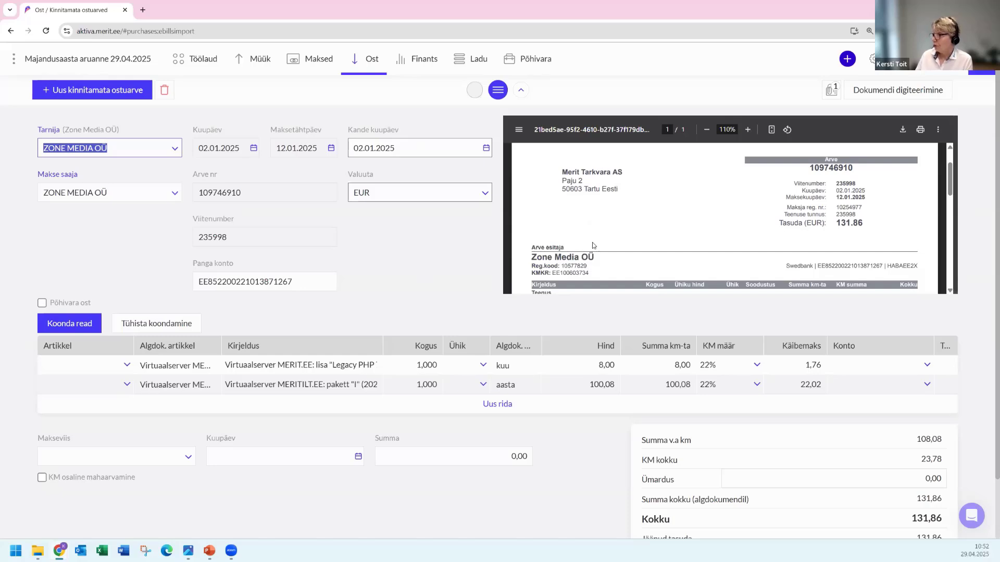
scroll(592, 244, down, 3)
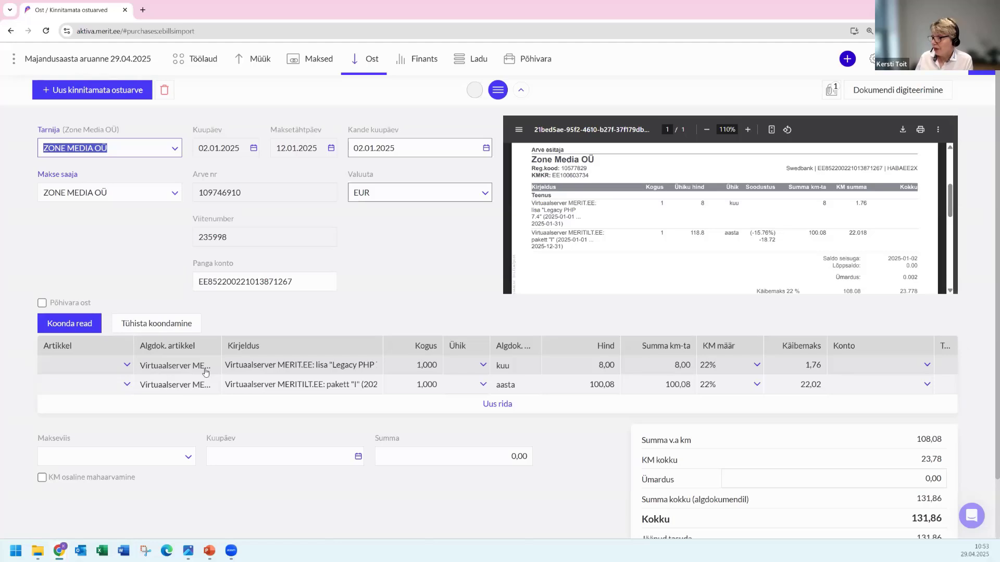
Assign the item rekl (Reklaamikulud) to the first purchase row, the "Legacy PHP" virtual server add-on
click(127, 366)
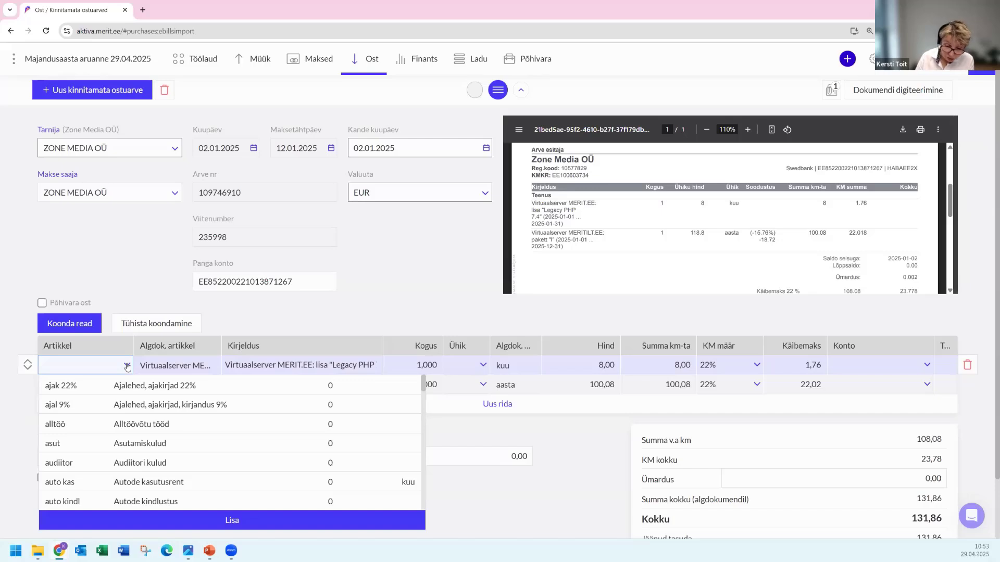
text(rek)
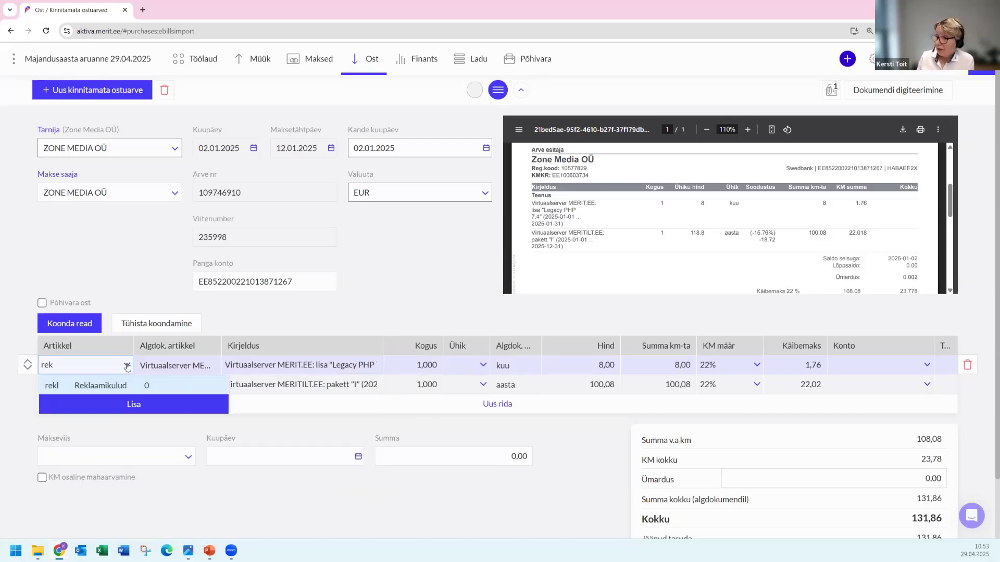
click(102, 386)
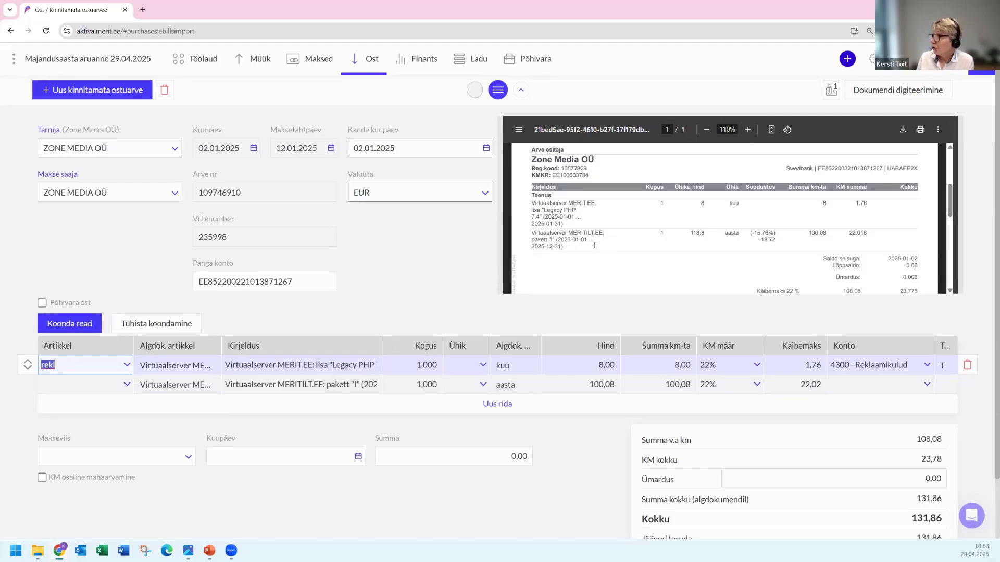
Assign the item ette muud (Ettemakstud muud kulud) to the second purchase row, the yearly virtual server package
click(127, 385)
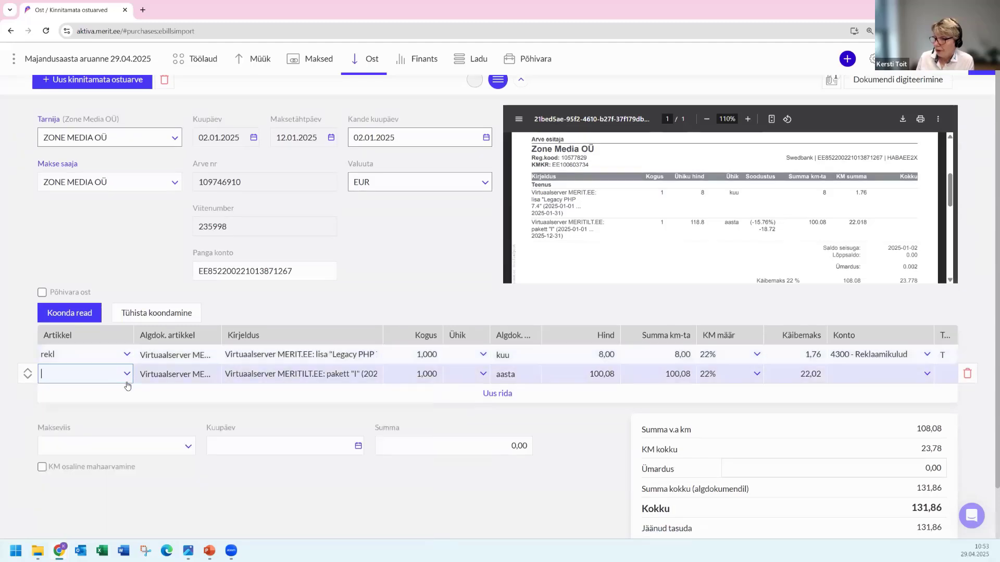
click(128, 376)
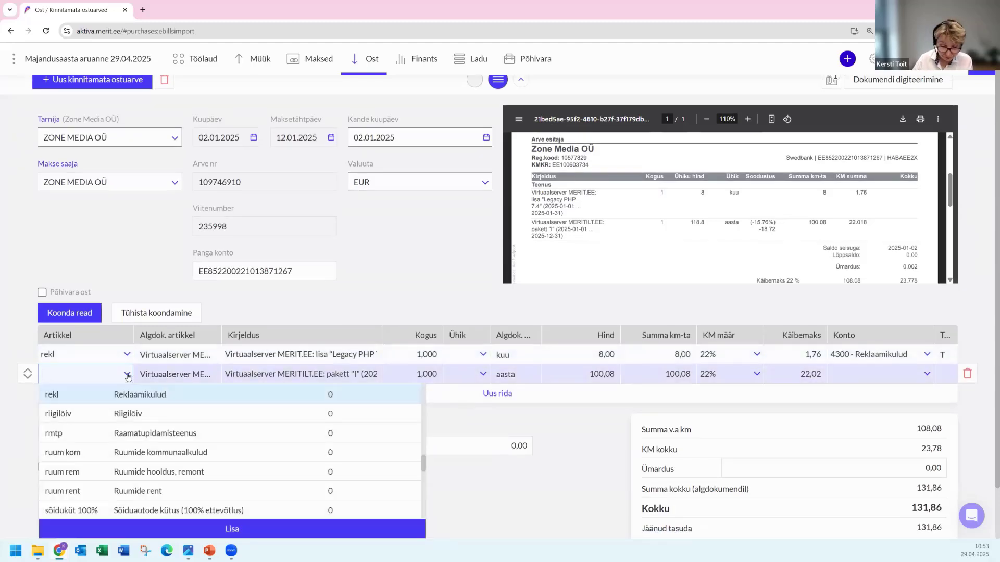
text(ett)
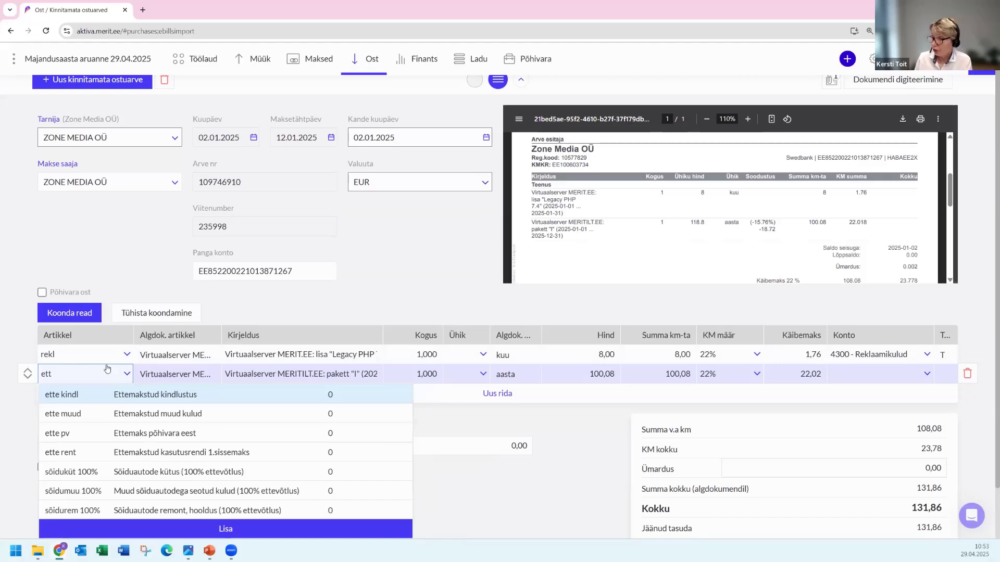
click(139, 414)
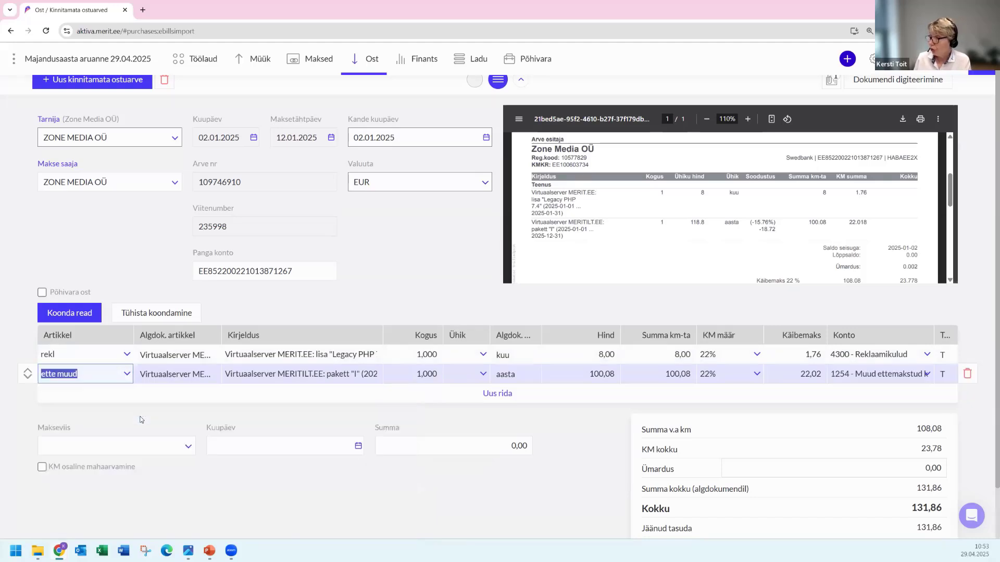
Compare the invoice totals with the attached document and save the unconfirmed invoice as a purchase invoice
scroll(636, 406, down, 2)
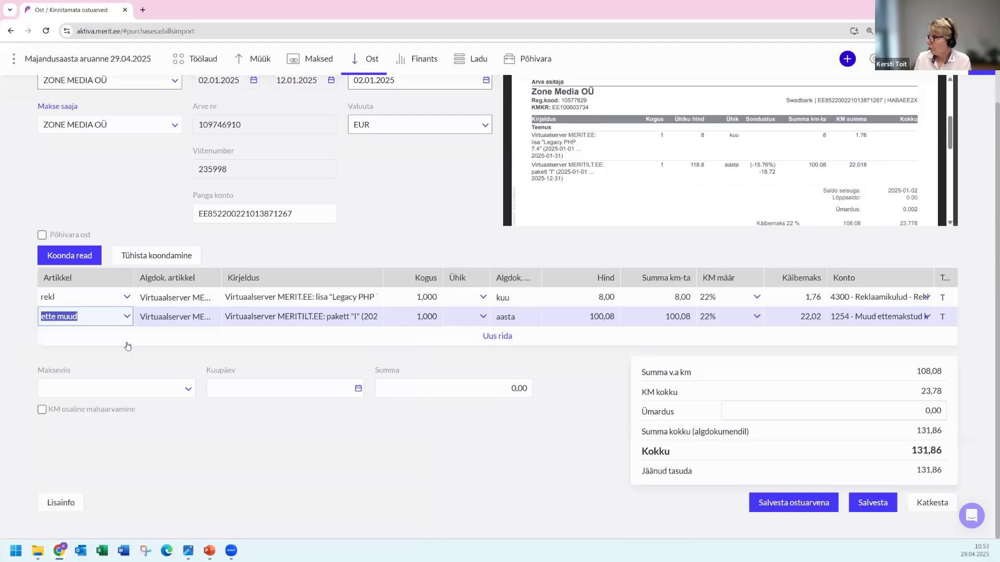
scroll(599, 178, down, 2)
scroll(599, 177, down, 1)
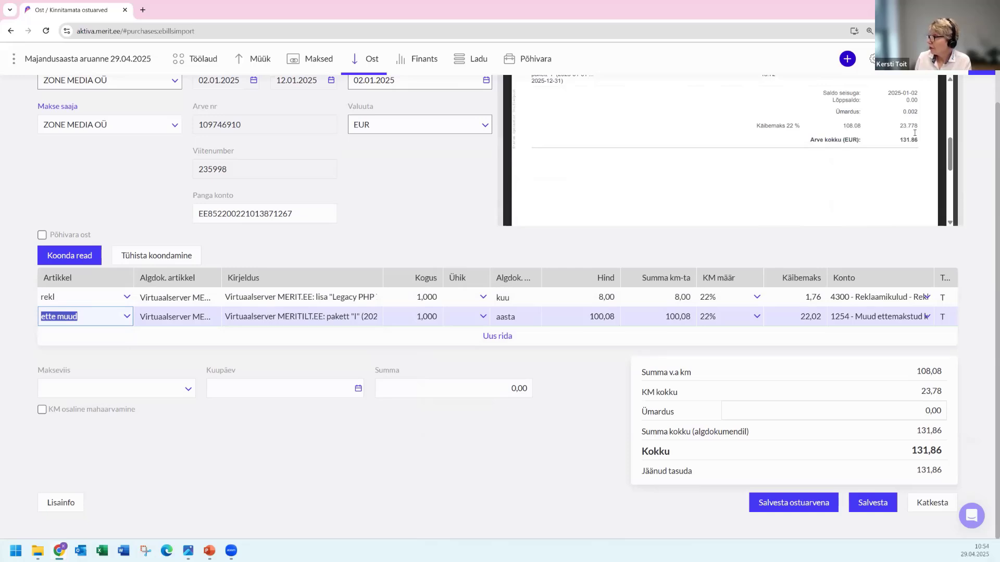
click(780, 504)
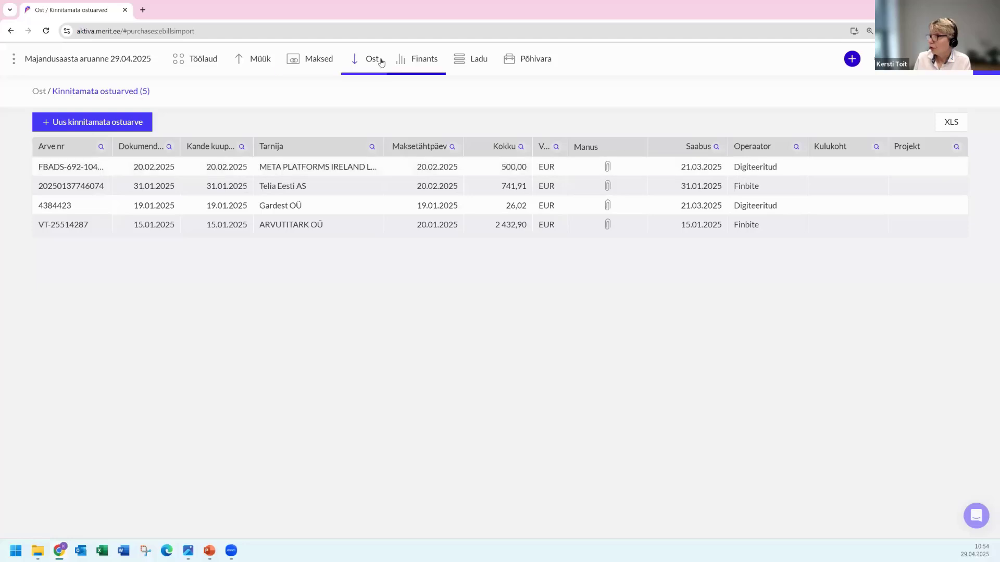
Open the confirmed ZONE MEDIA OÜ invoice from the list of purchase invoices
click(371, 61)
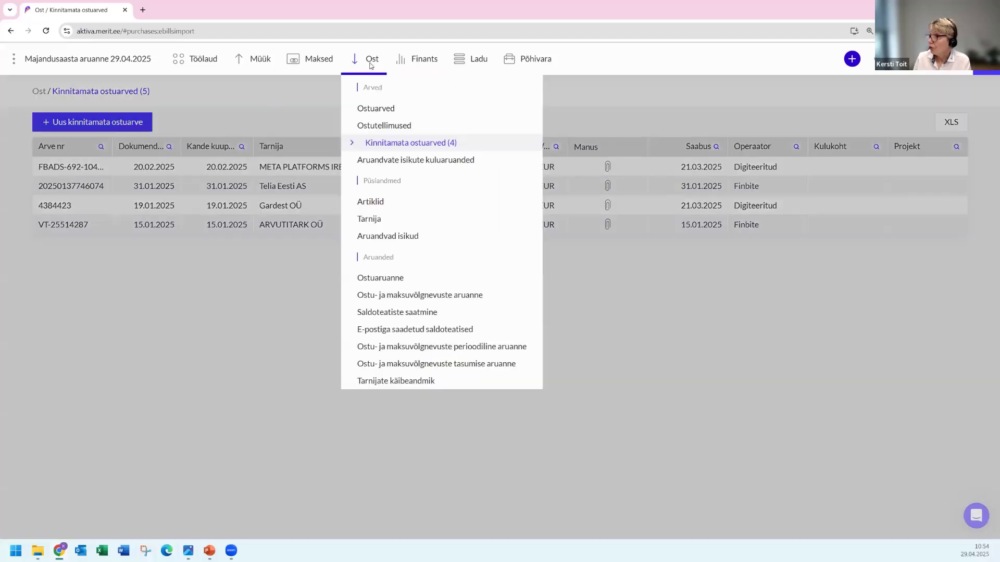
click(383, 110)
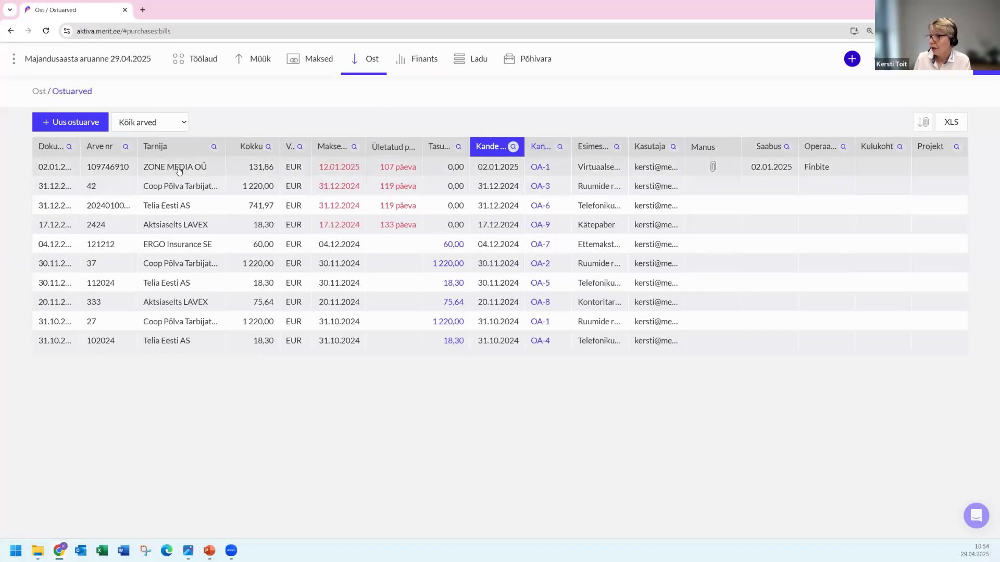
click(178, 167)
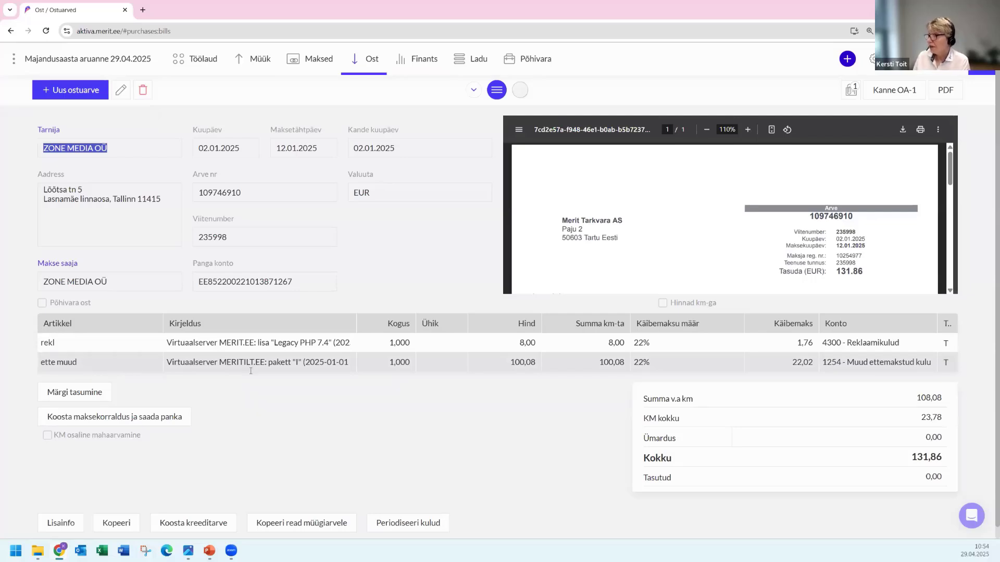
Set up cost periodisation for the invoice over 12 months from 01.01.2025, with expense account 4300 - Reklaamikulud
click(405, 524)
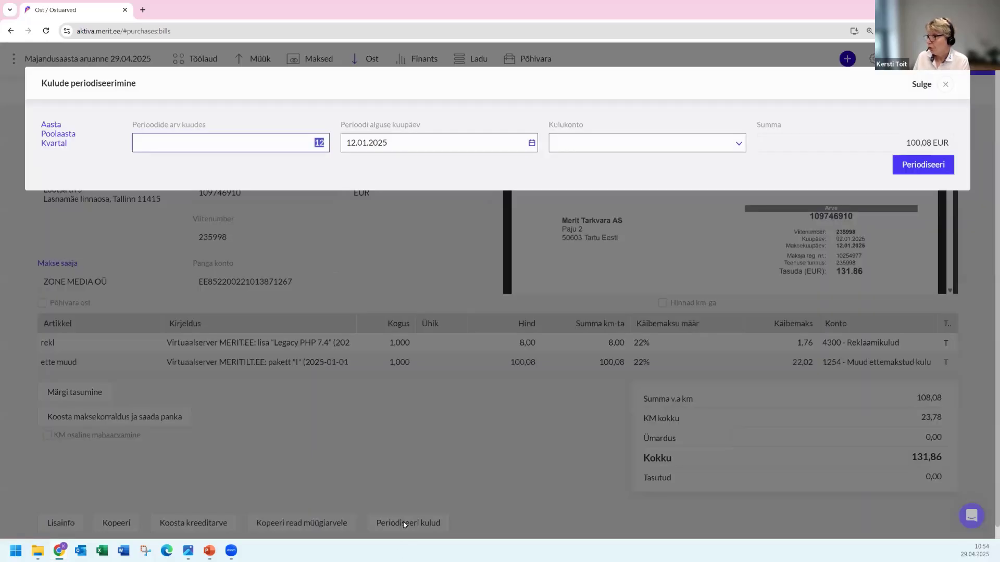
click(347, 143)
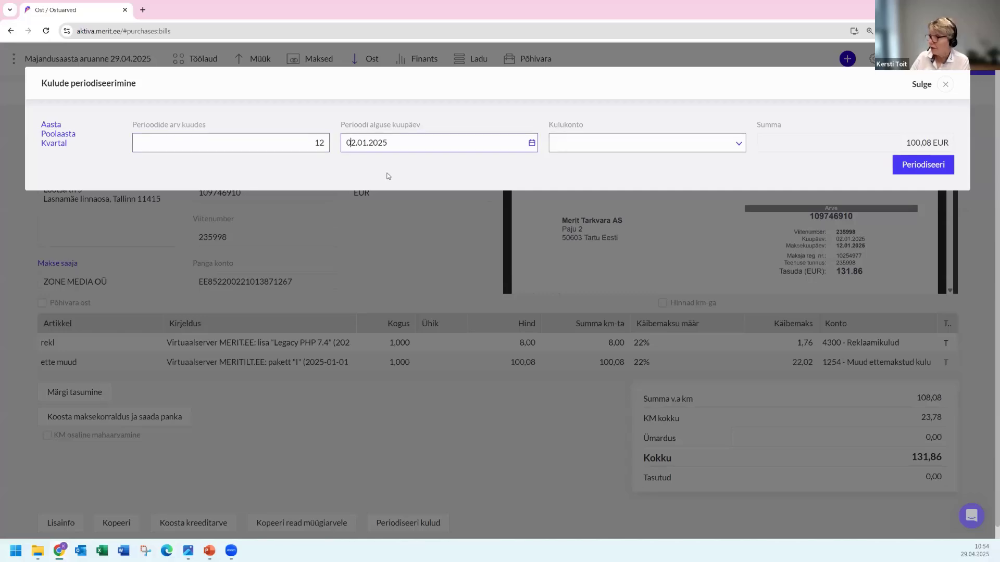
text(1)
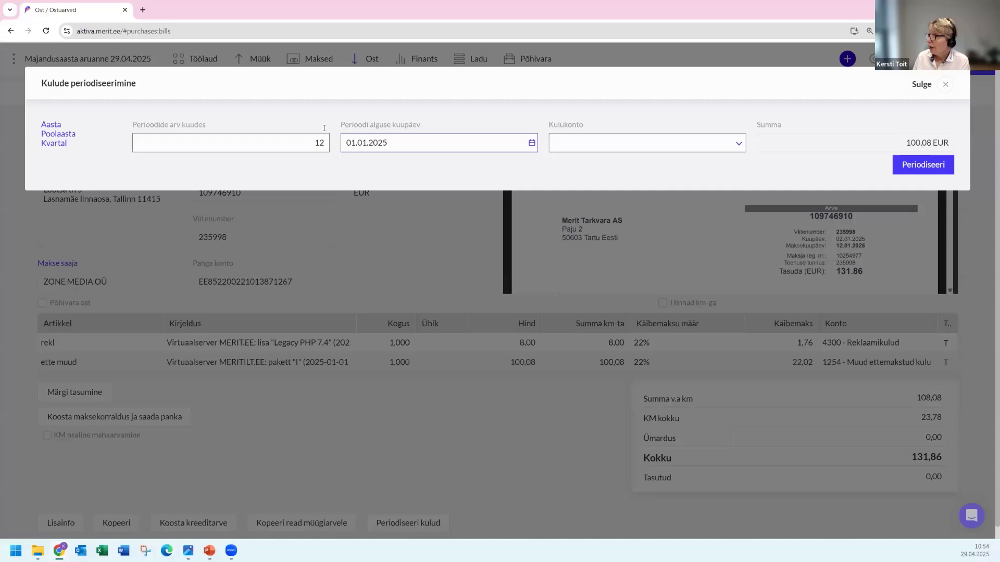
click(608, 146)
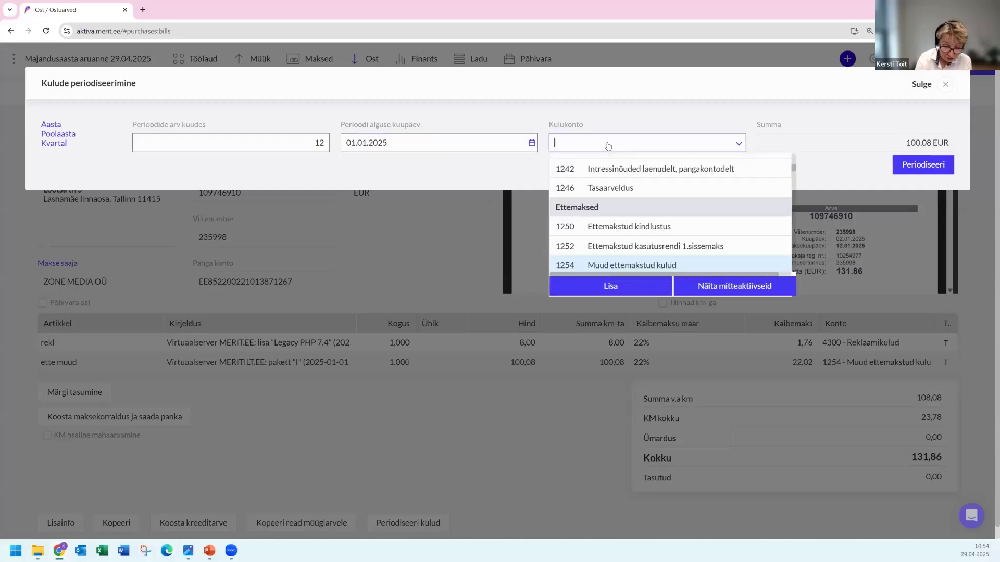
text(rekl)
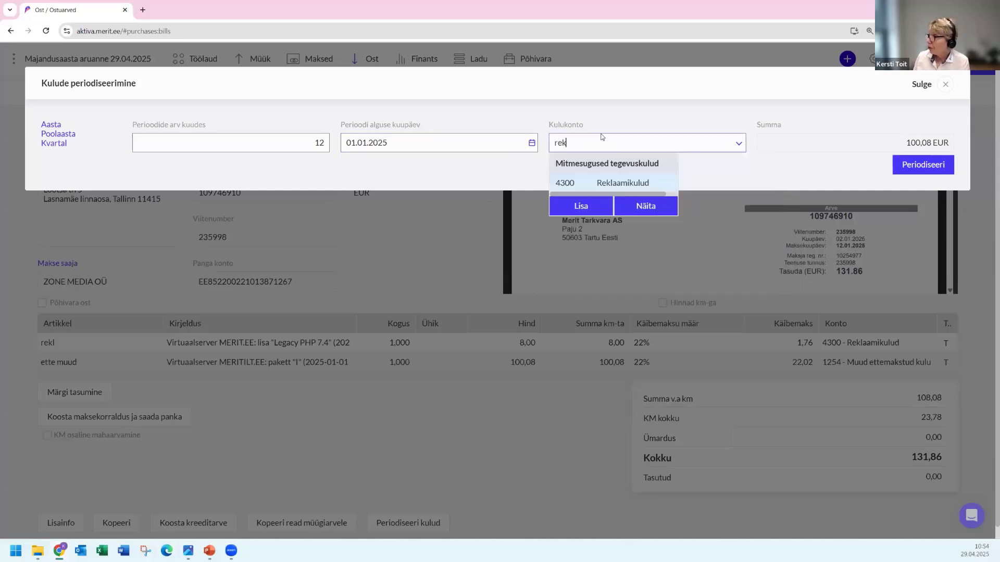
click(619, 189)
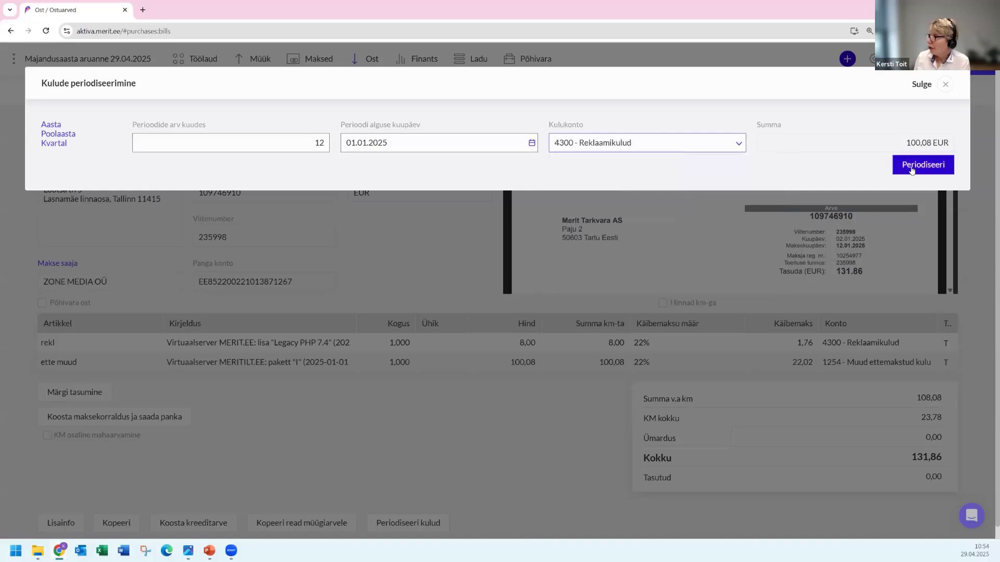
Generate the monthly periodisation schedule for the prepaid cost and save it to the invoice
click(912, 171)
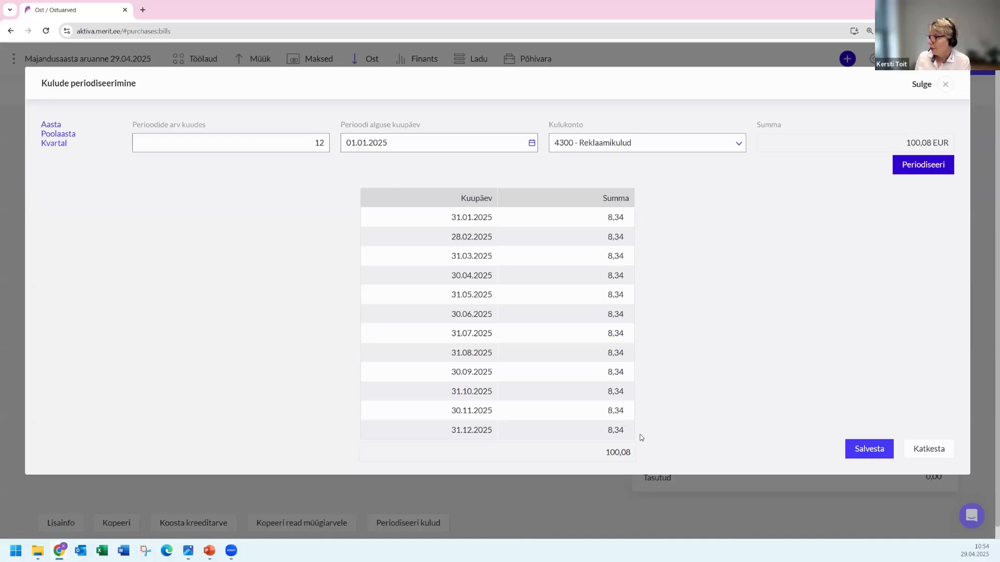
click(868, 449)
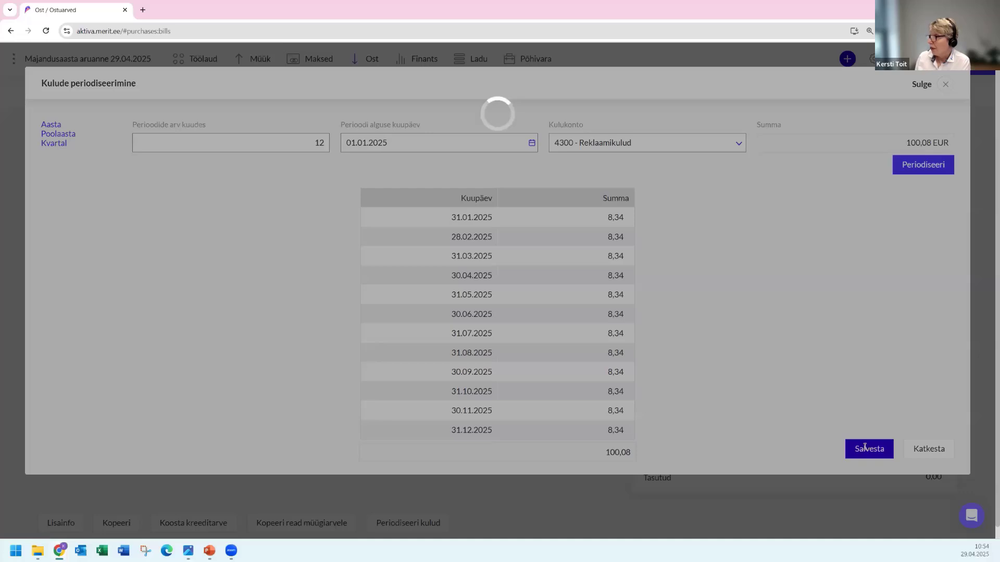
scroll(476, 453, down, 1)
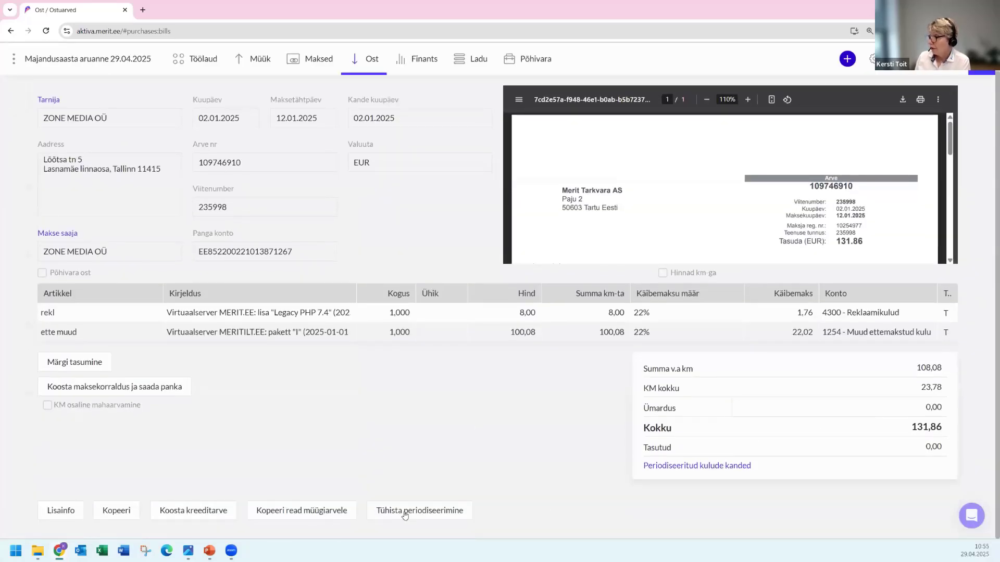
click(421, 511)
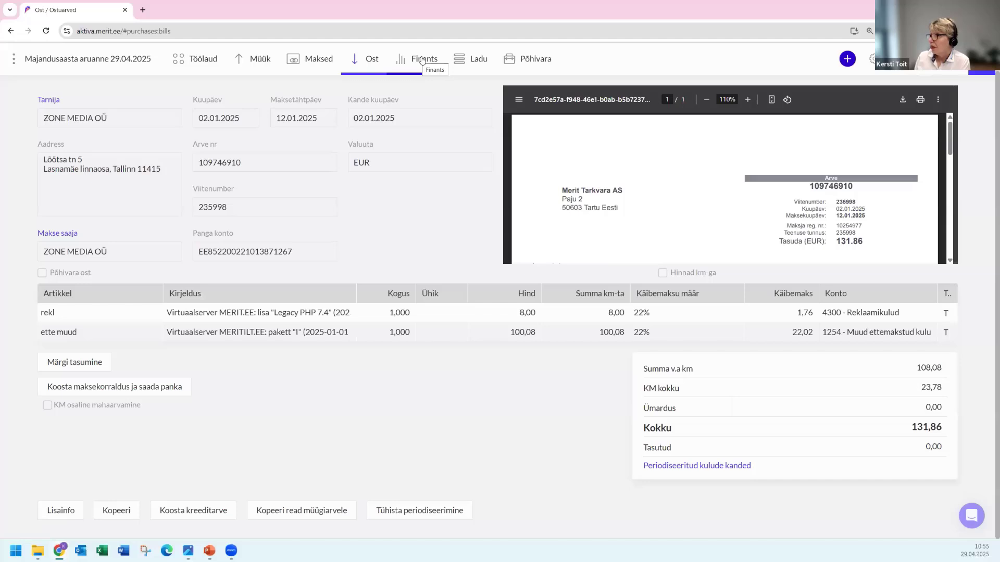
Open the ARVUTITARK OÜ invoice from the list of unconfirmed purchase invoices
click(371, 60)
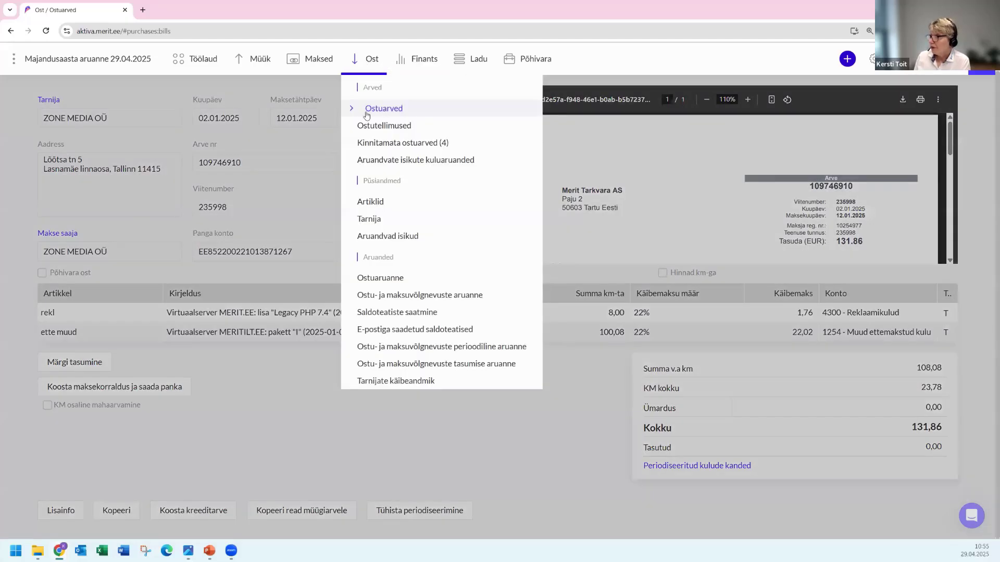
click(369, 144)
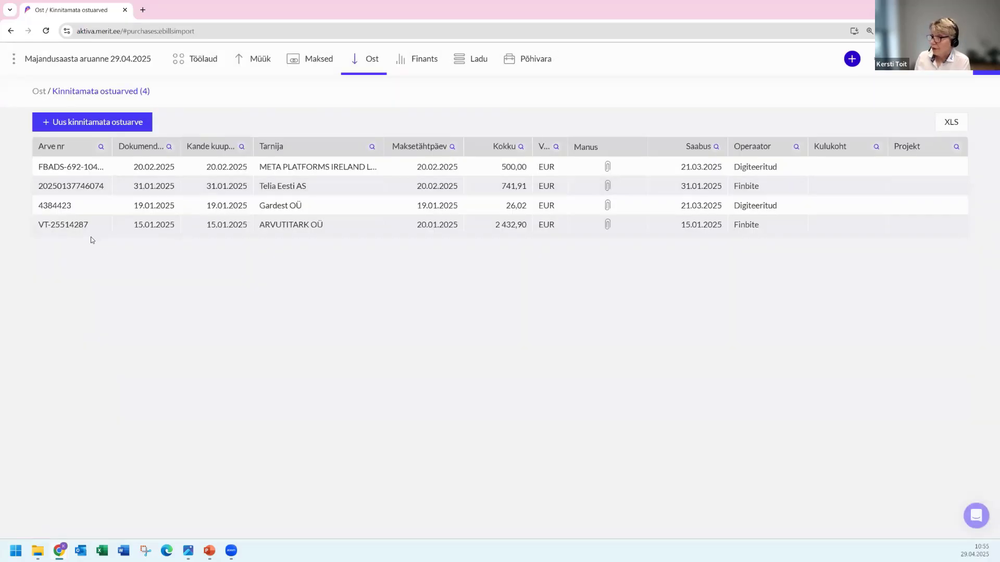
click(102, 226)
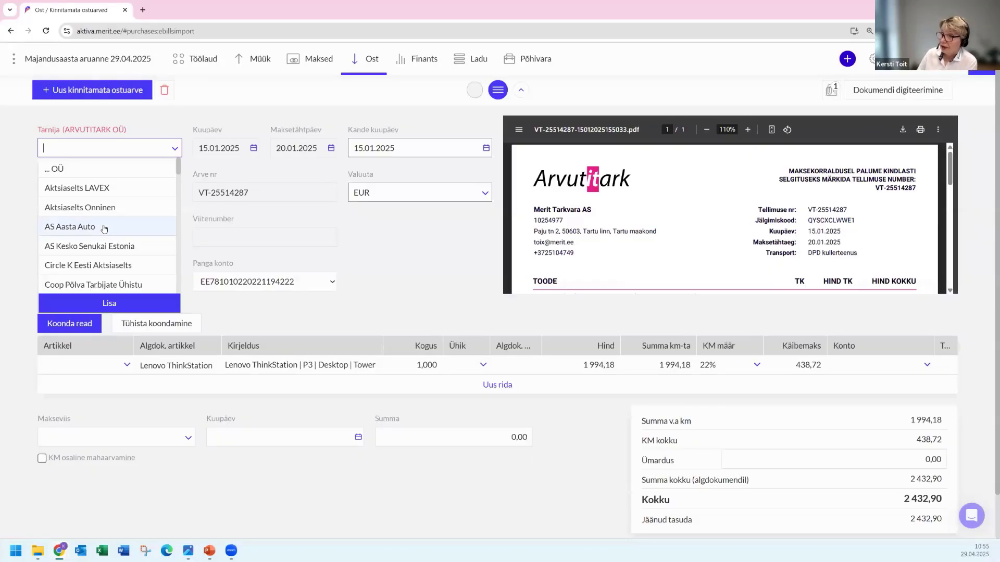
Add Arvutitark OÜ as a new supplier using its company register data and save the supplier card
scroll(105, 234, down, 1)
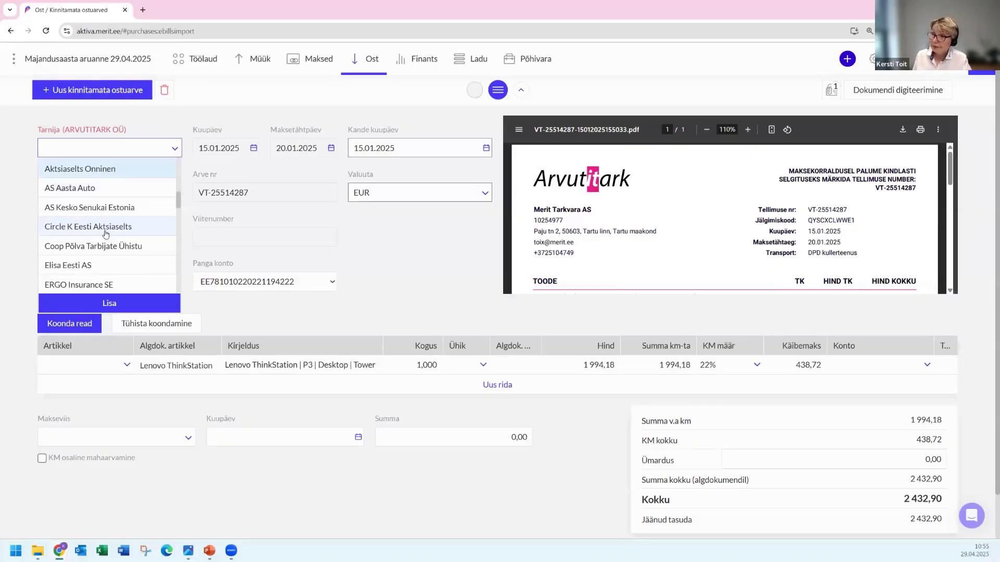
text(ar)
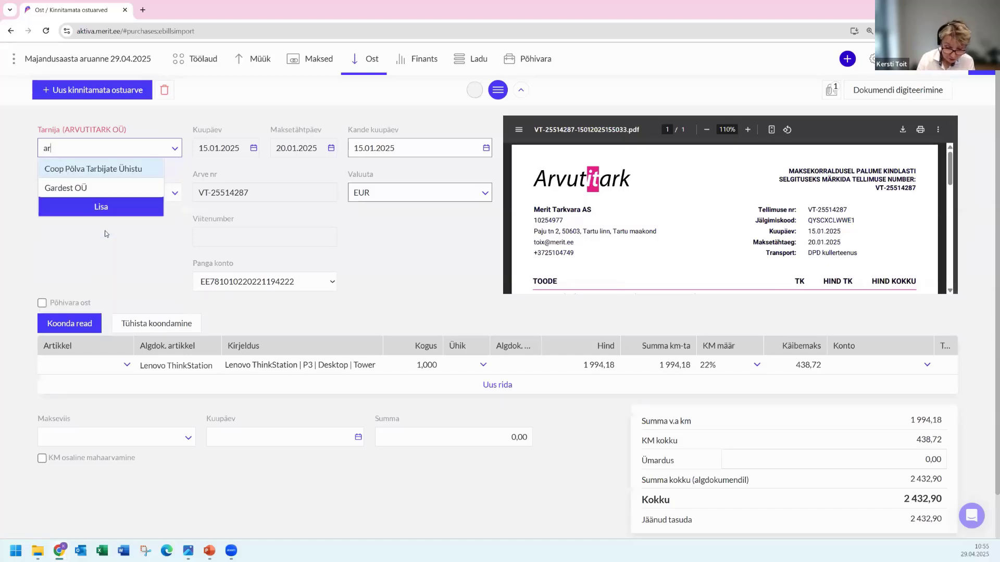
text(vuti)
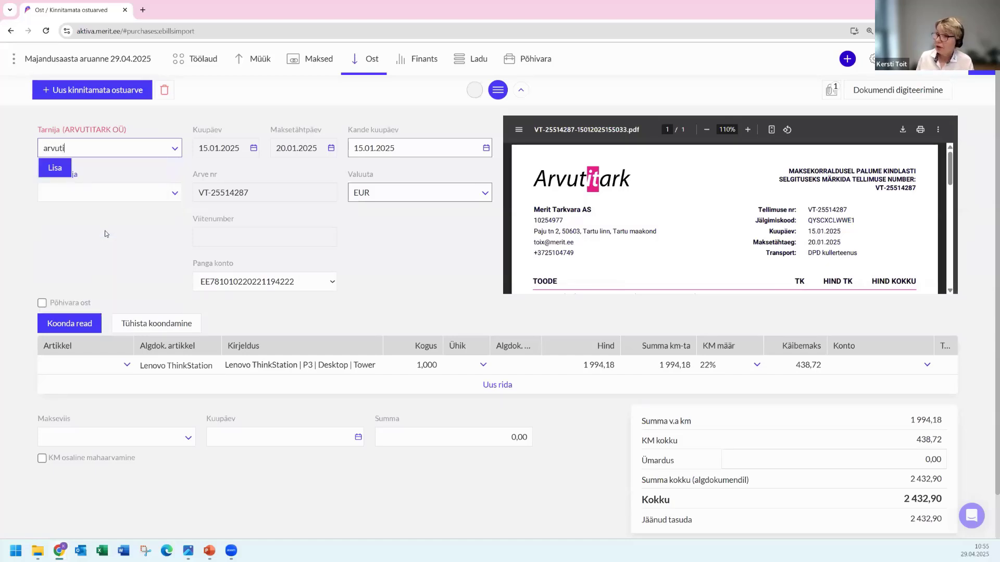
click(50, 169)
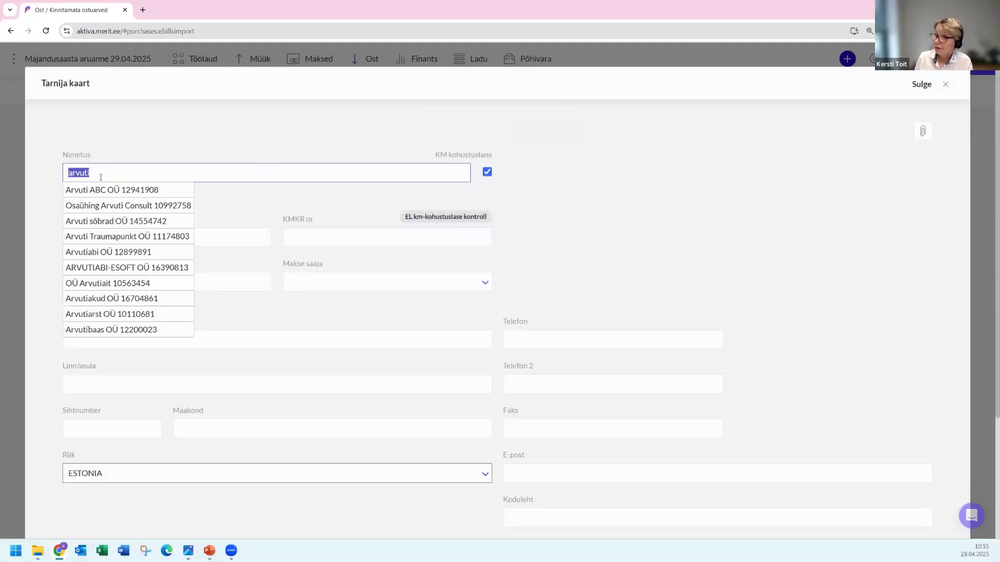
click(99, 176)
text(tark)
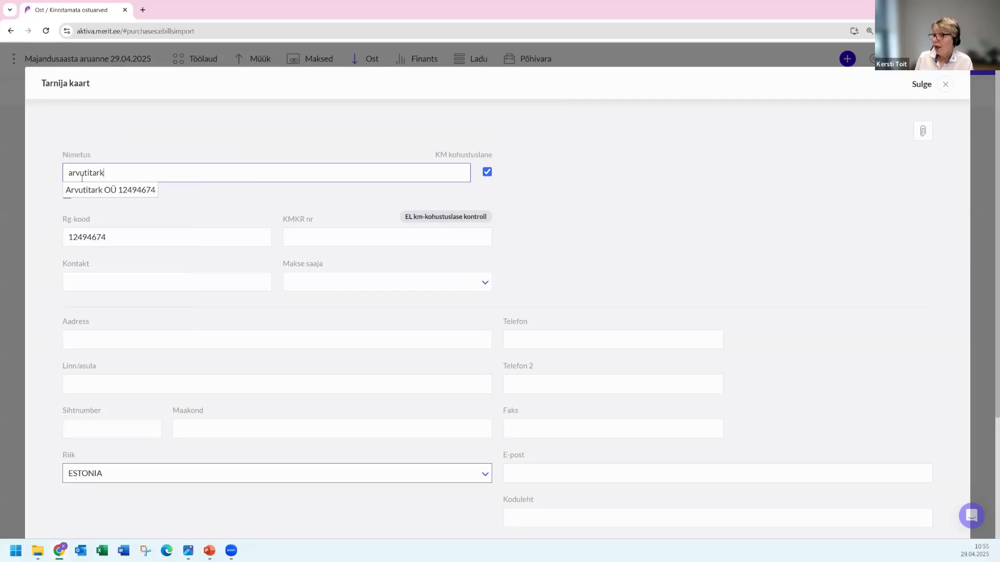
click(97, 192)
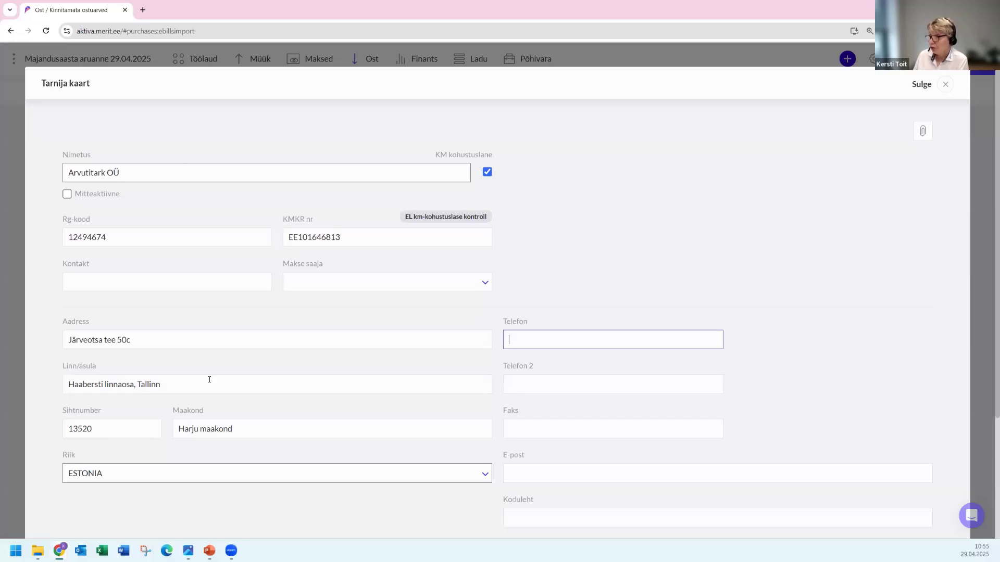
scroll(200, 381, down, 3)
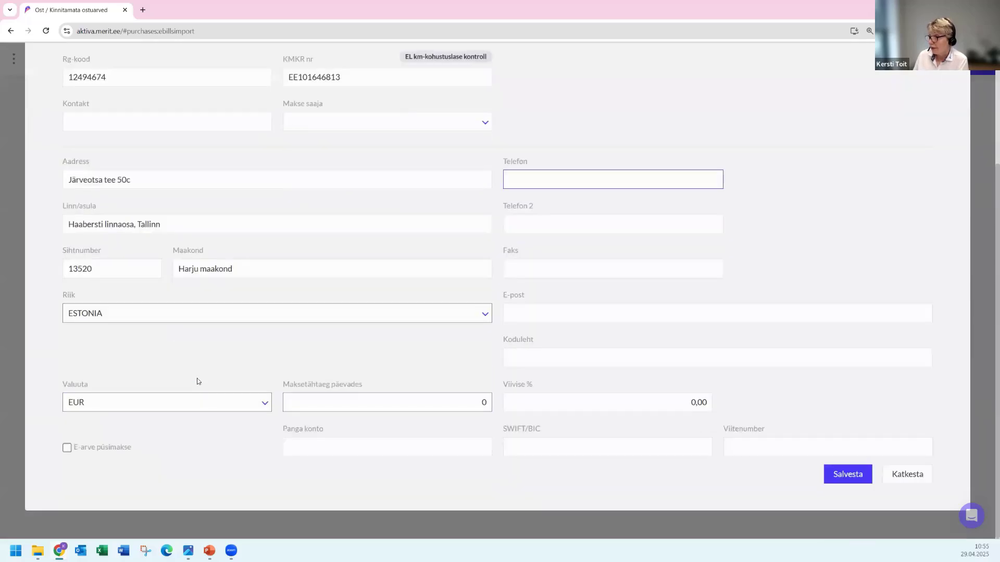
click(842, 479)
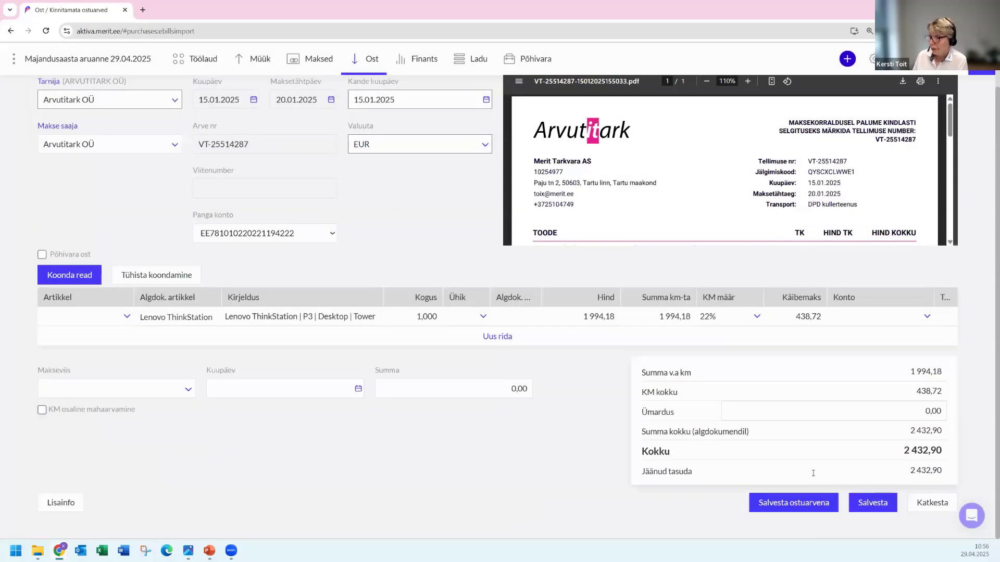
Mark the invoice as a fixed asset purchase (Põhivara ost) and open a new asset card for the Lenovo ThinkStation row
scroll(625, 158, down, 2)
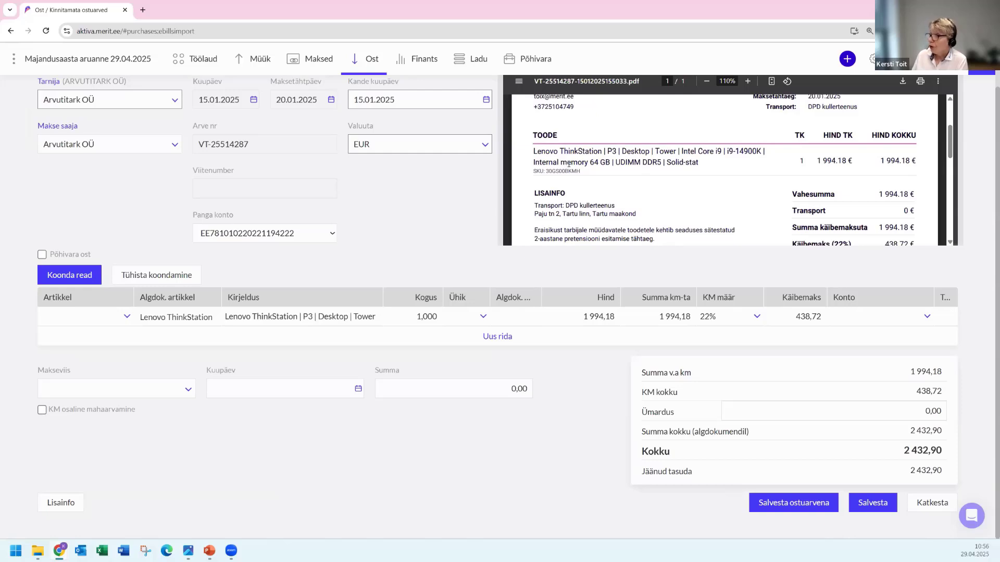
click(42, 255)
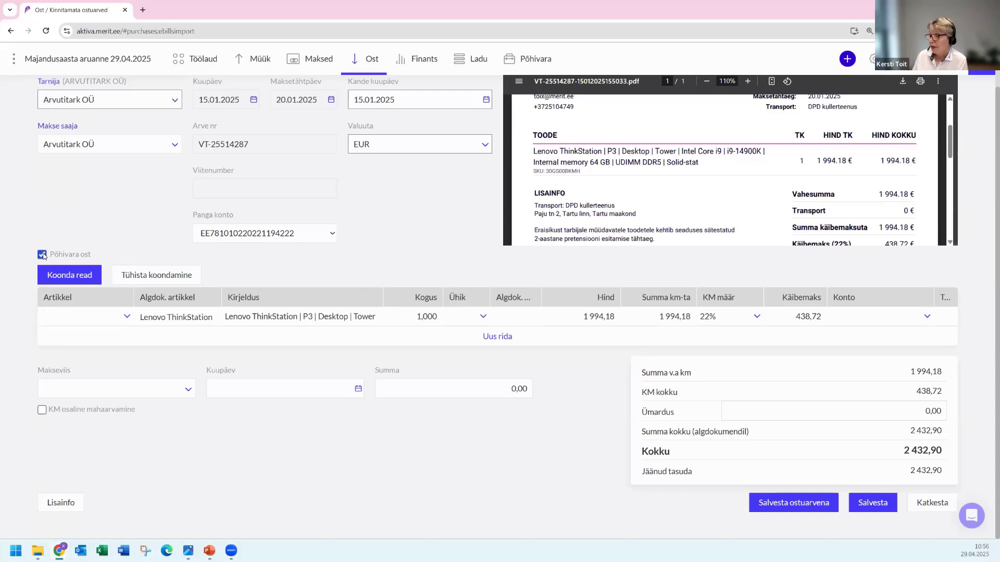
click(92, 319)
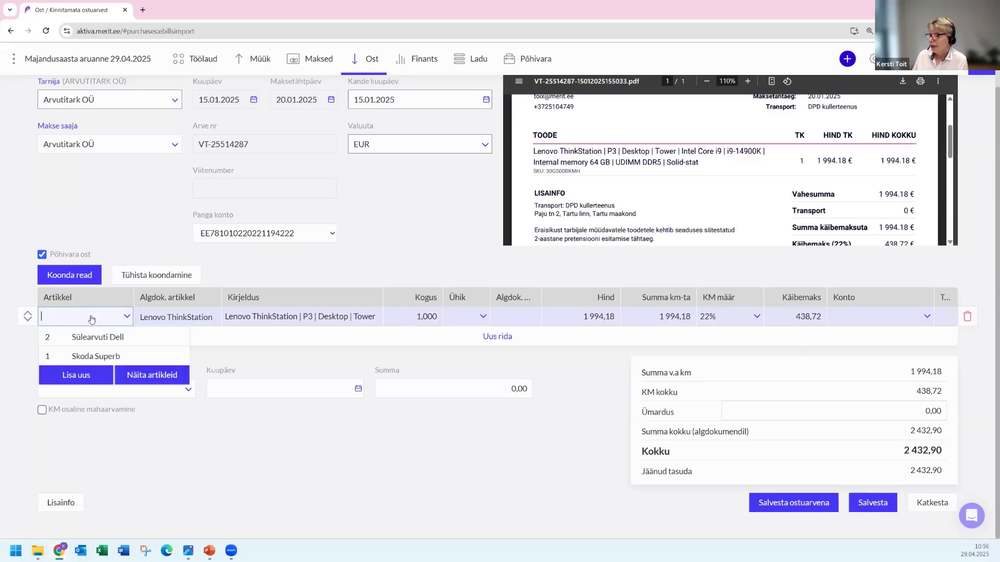
click(69, 376)
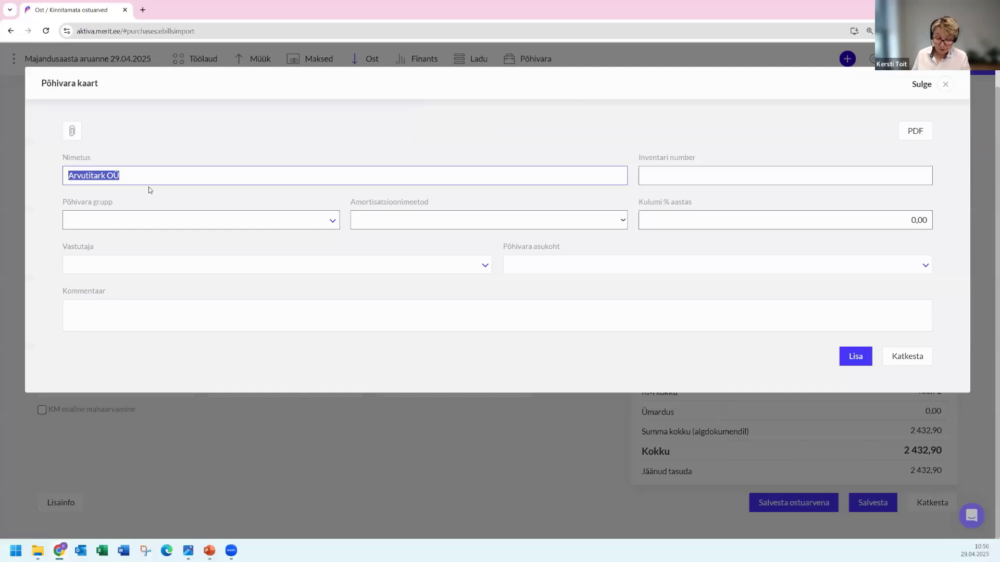
Name the fixed asset "Arvuti Dell" and give it inventory number 3
text(Arvuto)
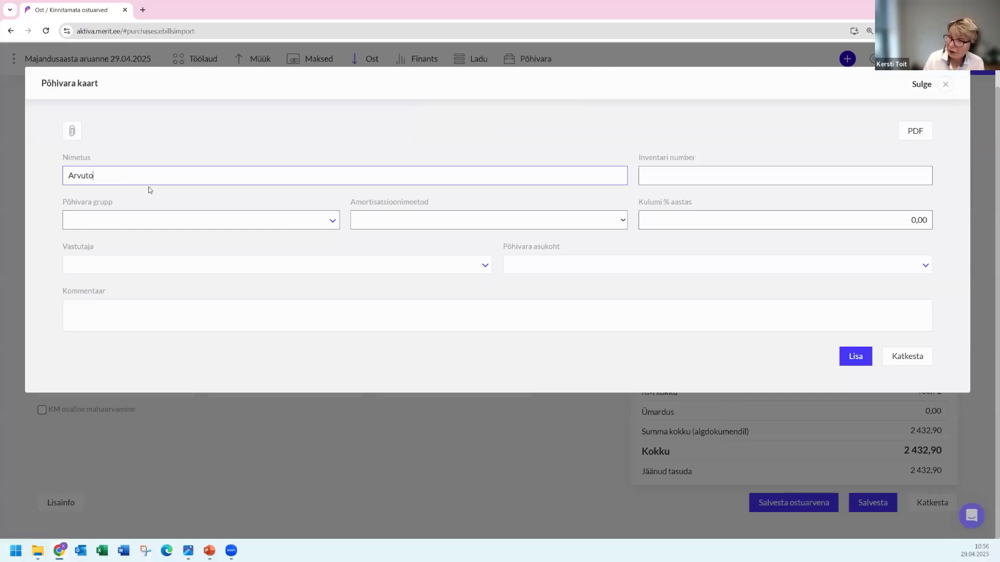
key(BackSpace)
text(i Dell)
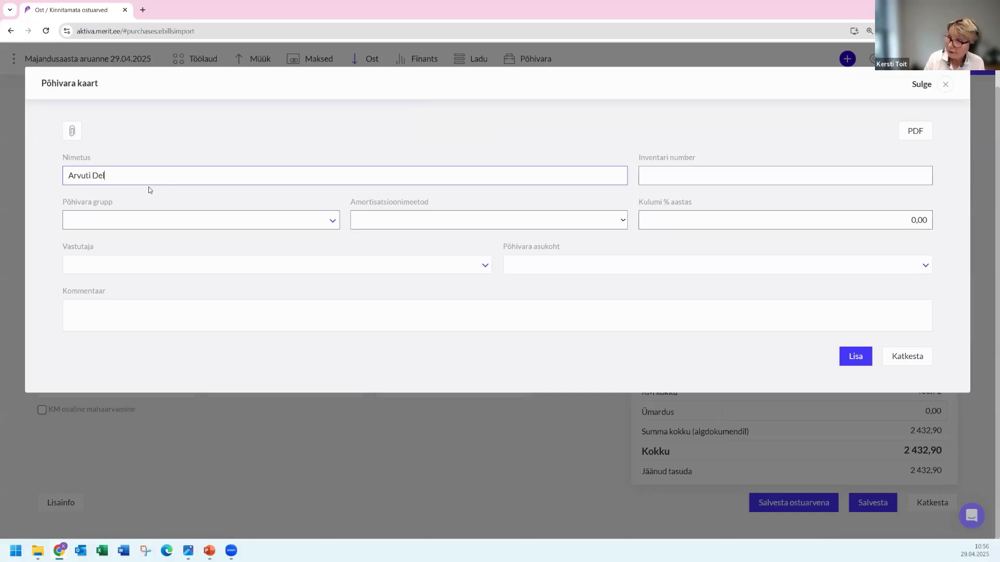
click(697, 180)
text(3)
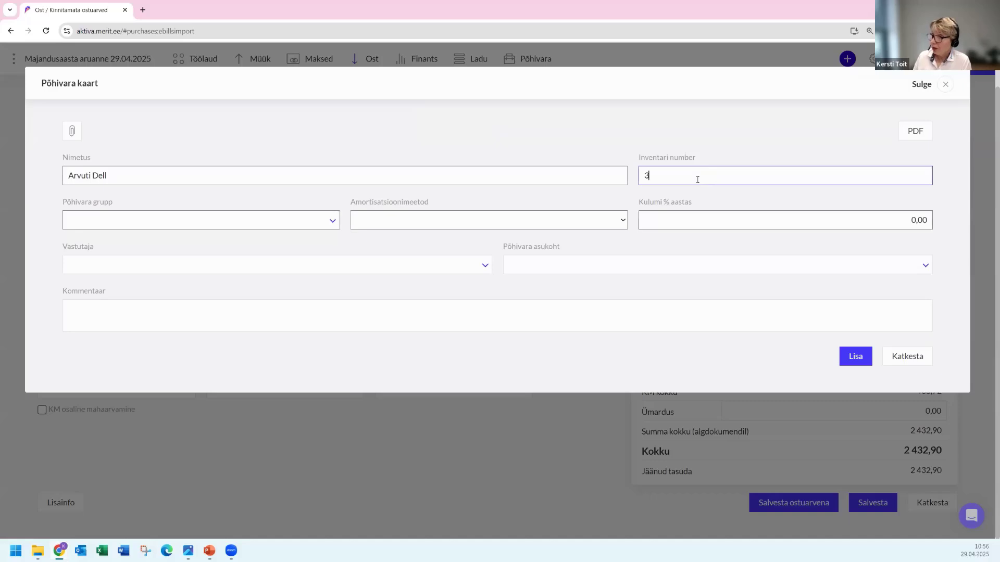
Assign the asset to the group Arvutid ja arvutisüsteemid, check its yearly depreciation rate, and add it to the invoice row
click(127, 219)
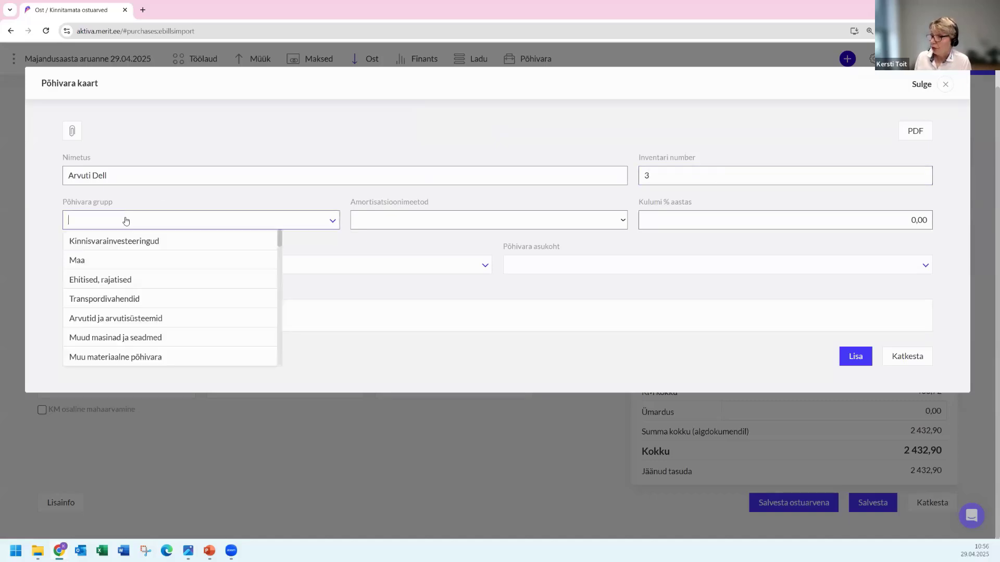
click(121, 323)
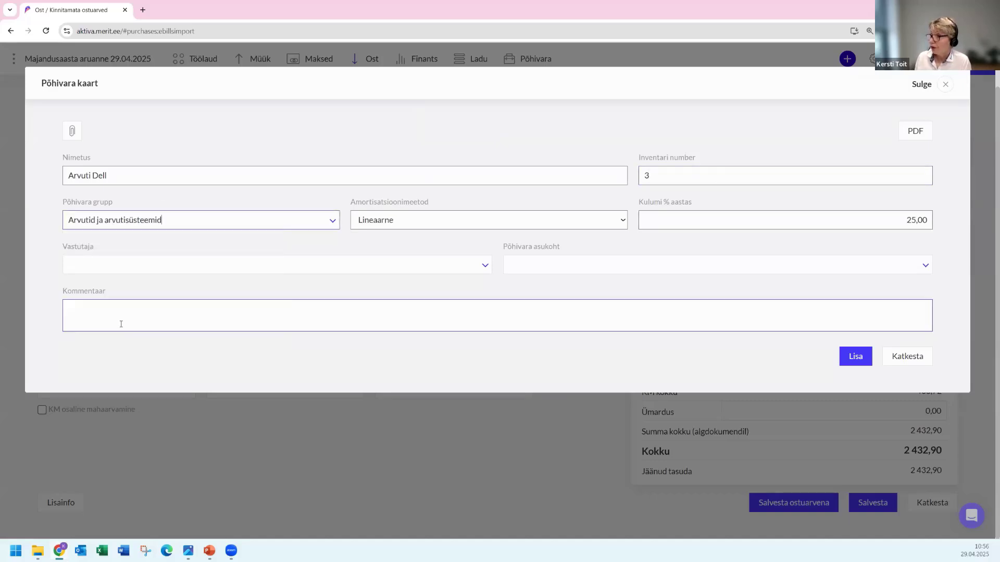
click(792, 220)
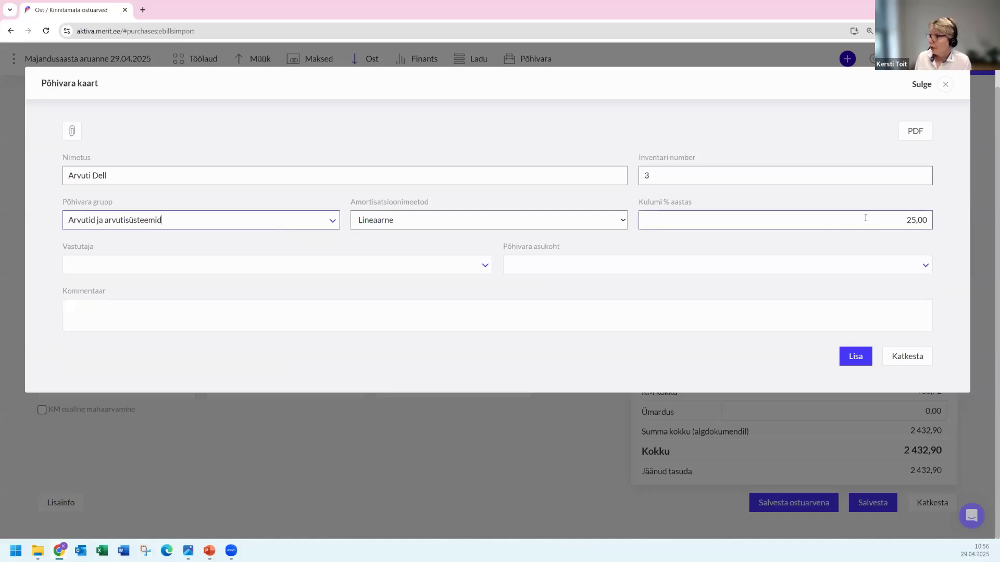
double_click(915, 224)
click(851, 358)
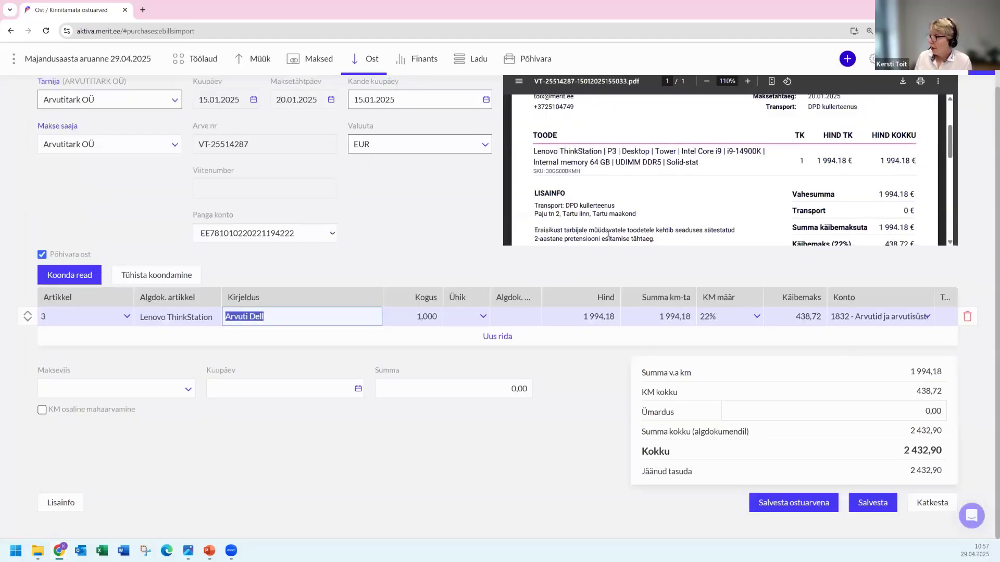
Compare the Arvutitark invoice totals with the attached document, save it as a purchase invoice and dismiss the notice
scroll(604, 242, down, 2)
scroll(604, 243, down, 1)
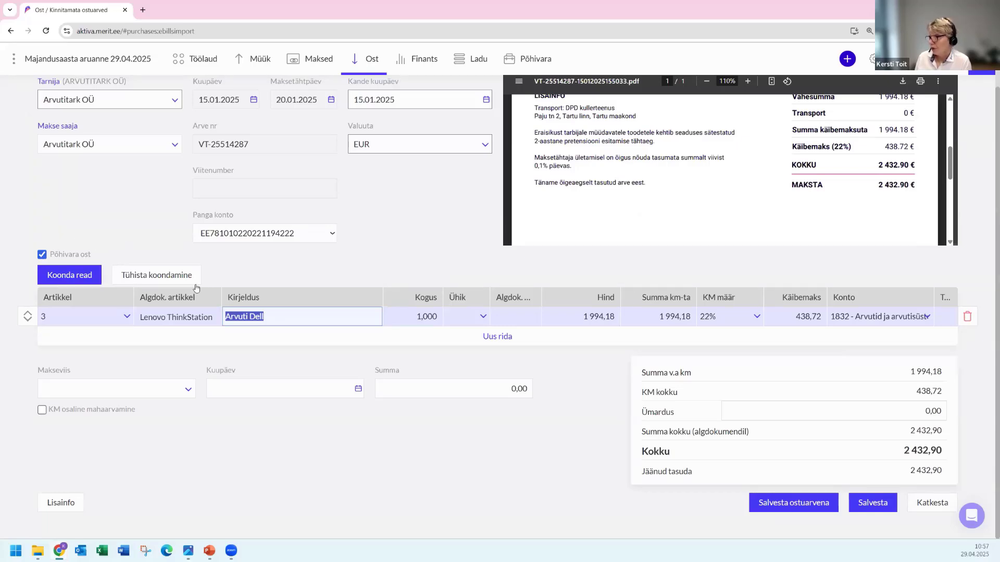
click(779, 503)
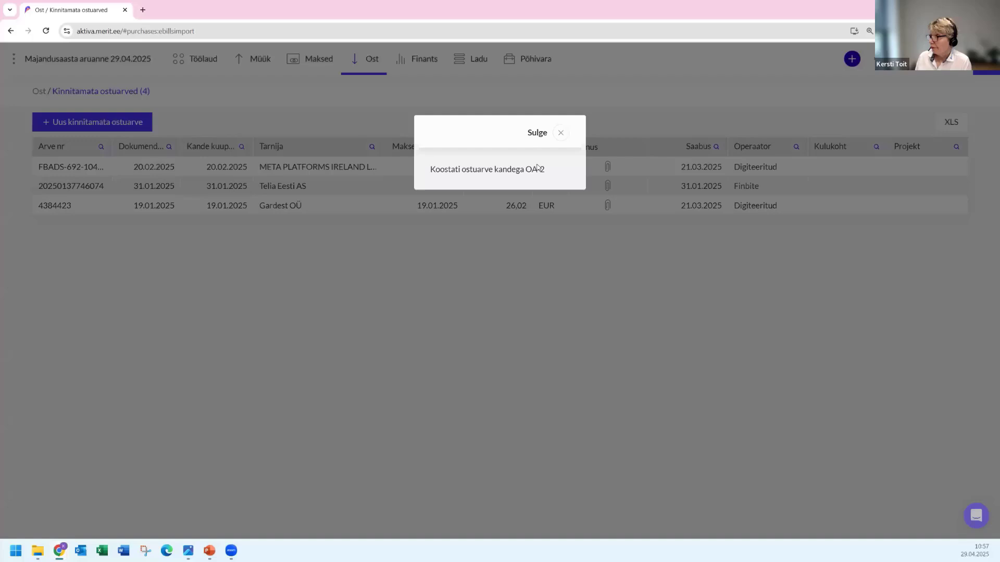
click(560, 132)
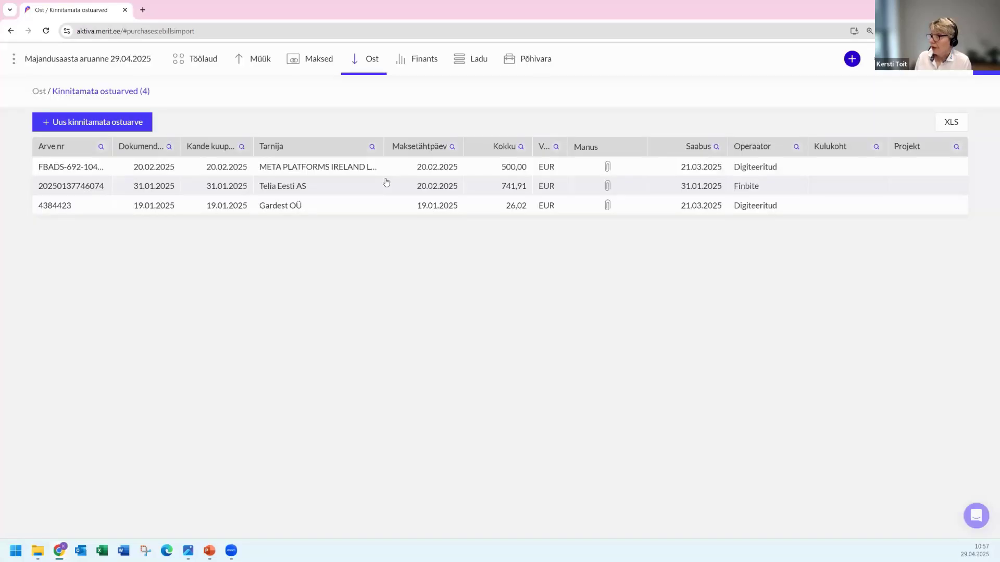
Check the unconfirmed Gardest OÜ invoice against its attached receipt, save it as a purchase invoice and dismiss the notice
click(64, 207)
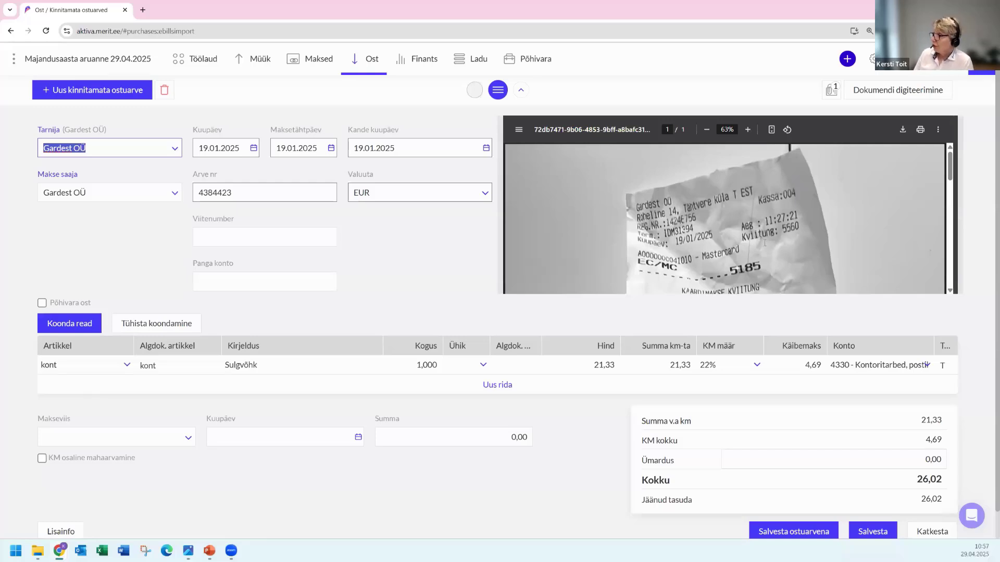
scroll(743, 237, down, 5)
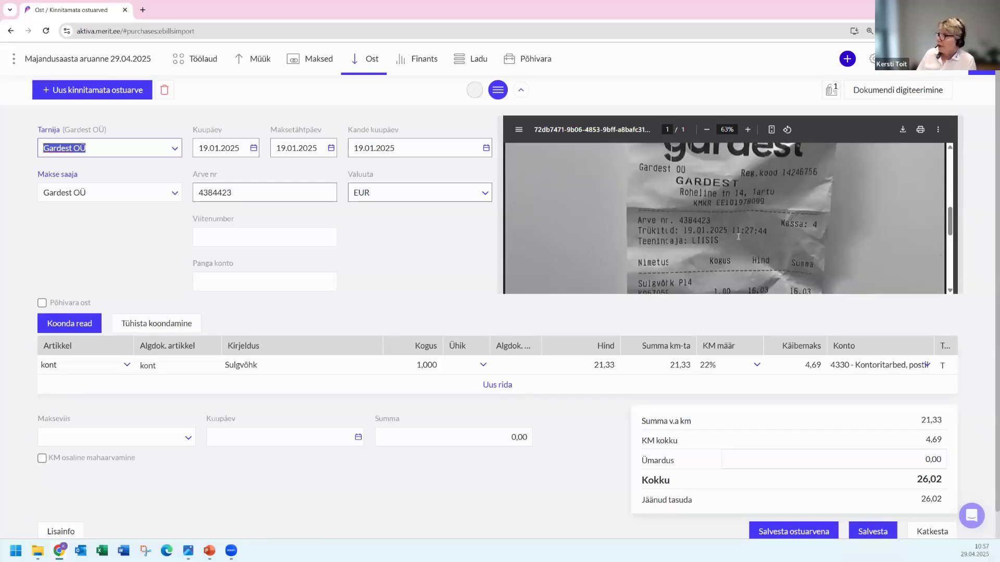
scroll(730, 238, down, 1)
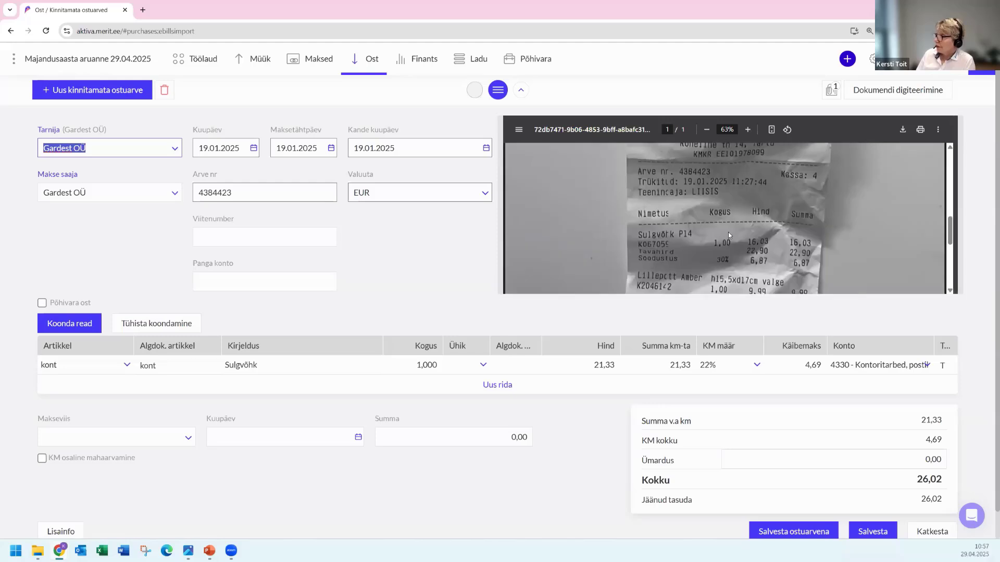
scroll(728, 232, down, 1)
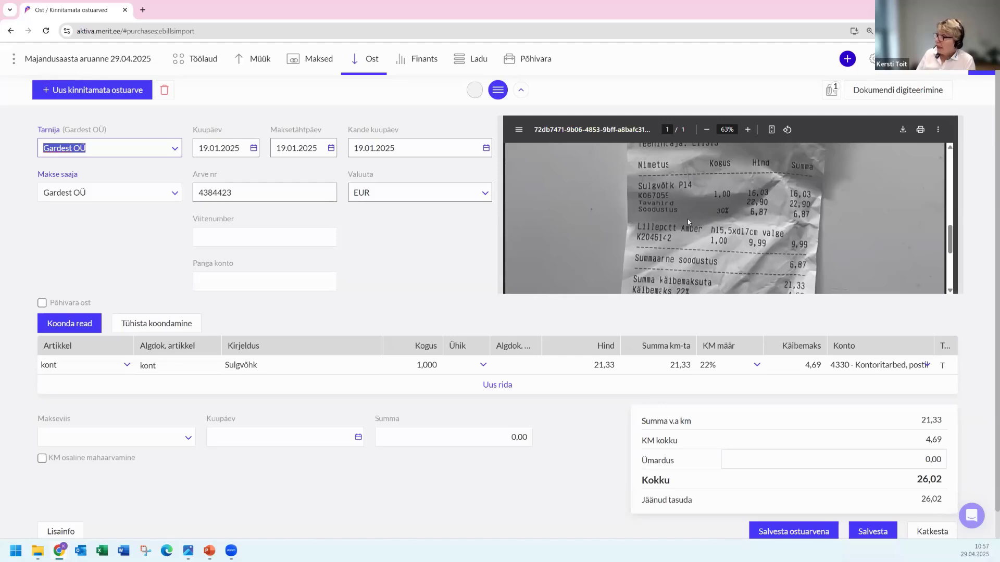
scroll(687, 222, up, 3)
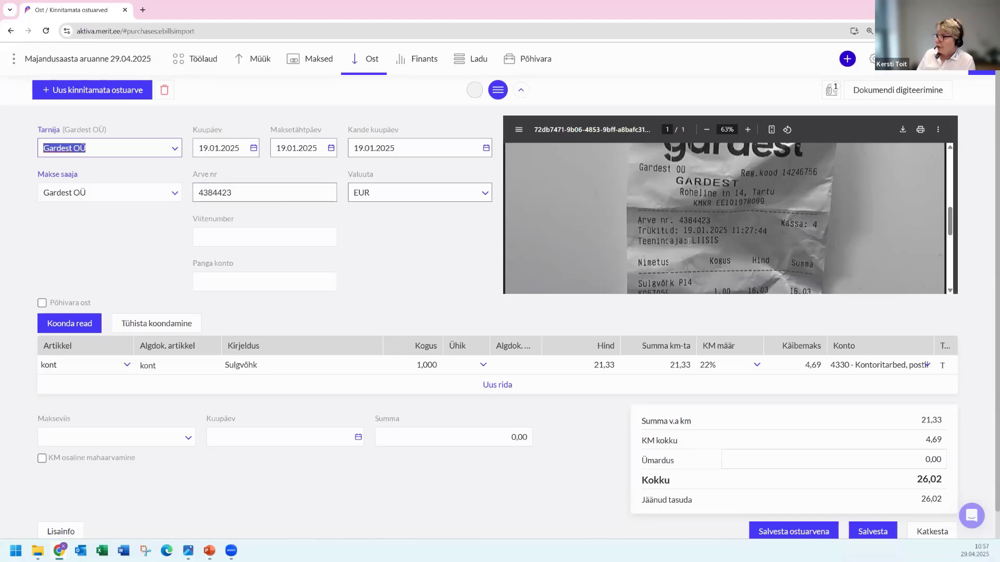
scroll(687, 239, down, 2)
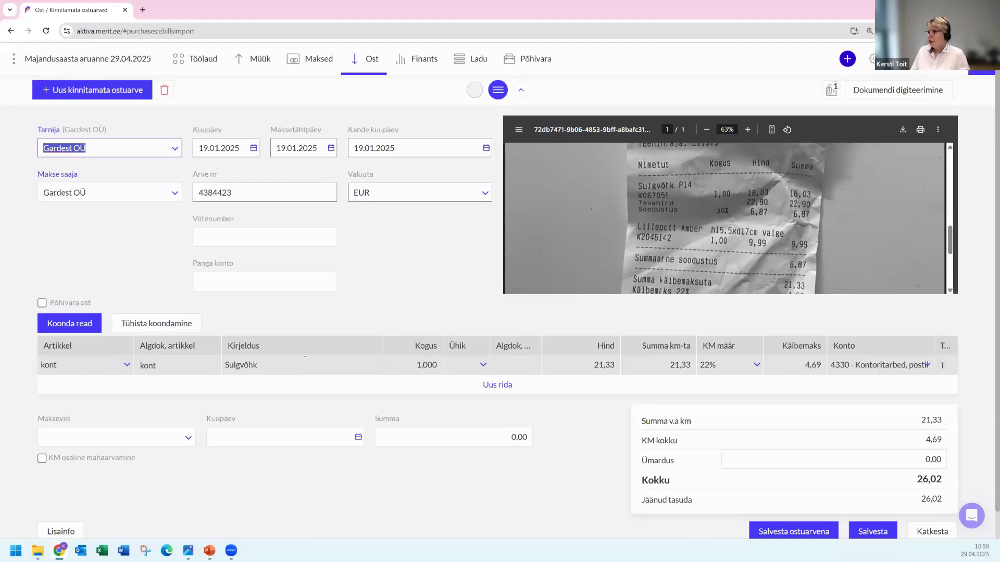
scroll(663, 233, down, 3)
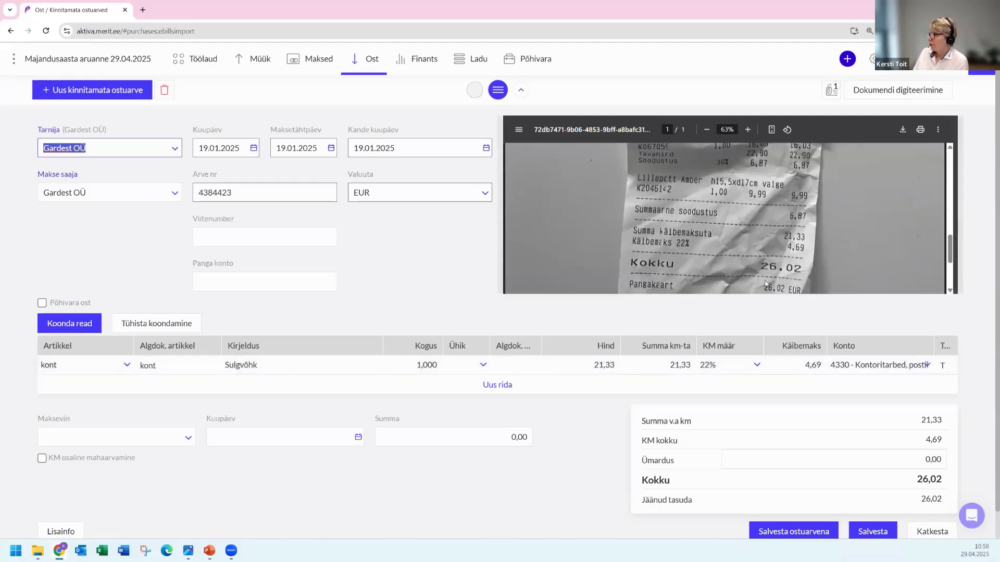
click(780, 534)
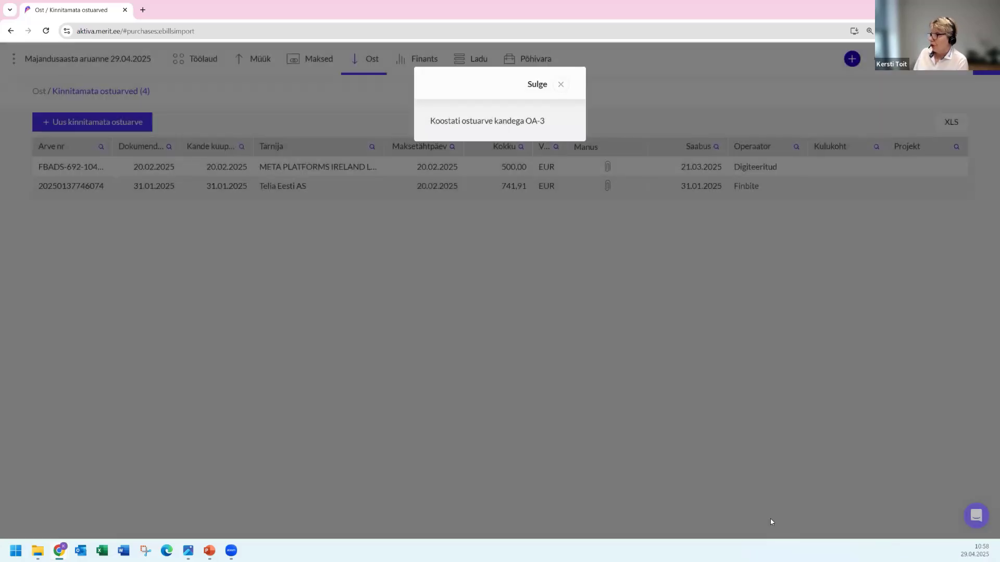
click(560, 84)
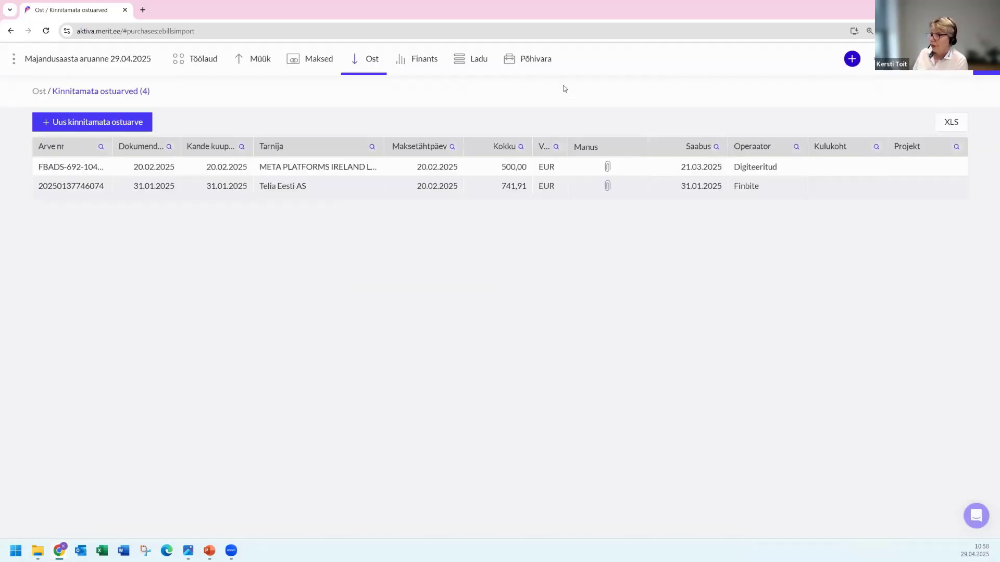
Open the unconfirmed Telia Eesti AS invoice and examine its rows alongside the attached document
click(75, 188)
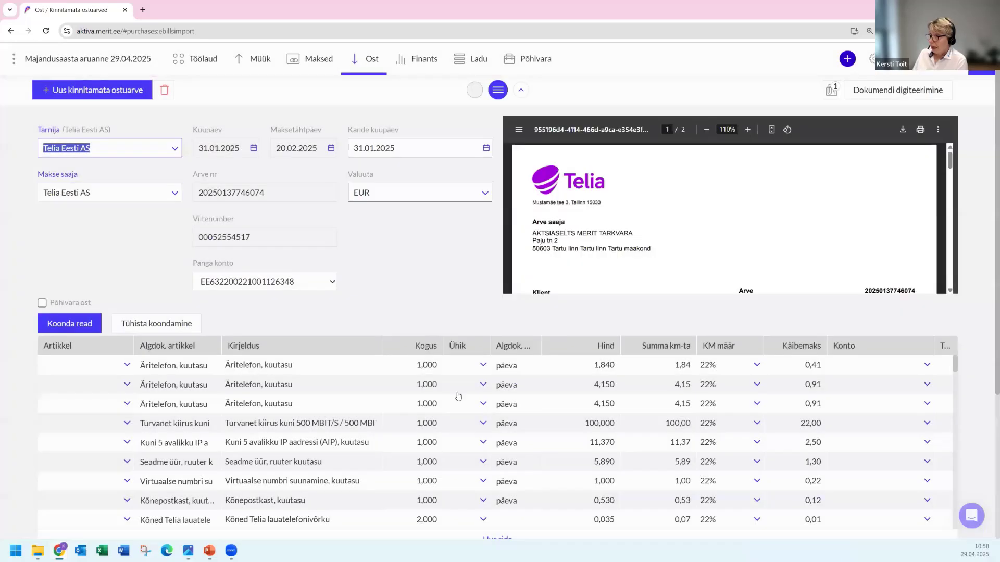
scroll(457, 390, down, 1)
scroll(698, 224, down, 3)
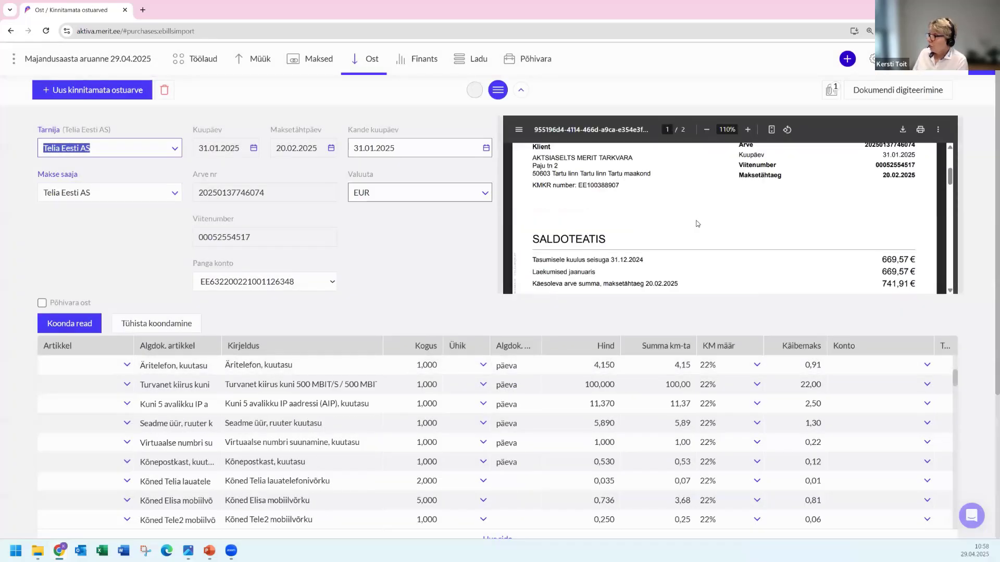
scroll(698, 224, down, 6)
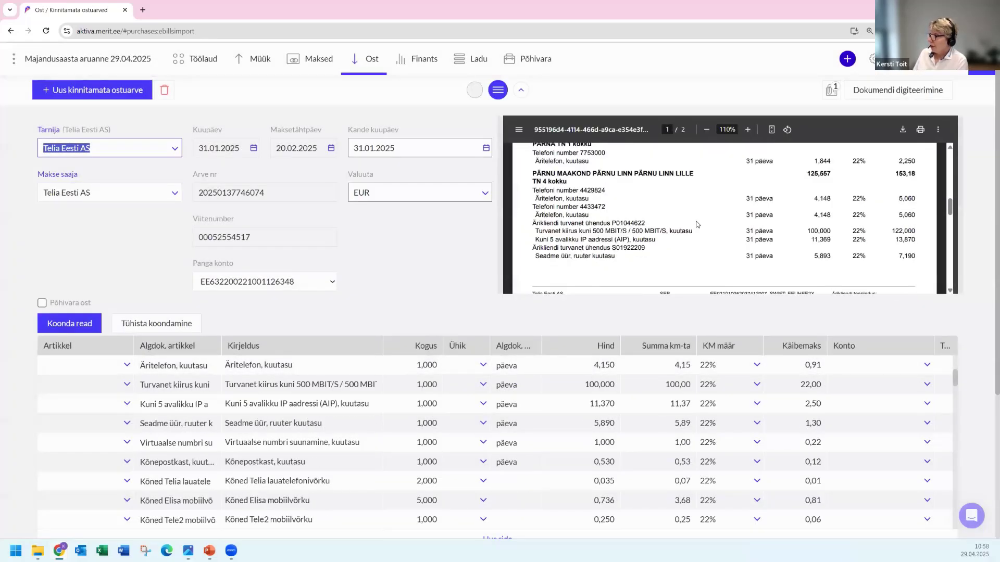
scroll(695, 223, up, 1)
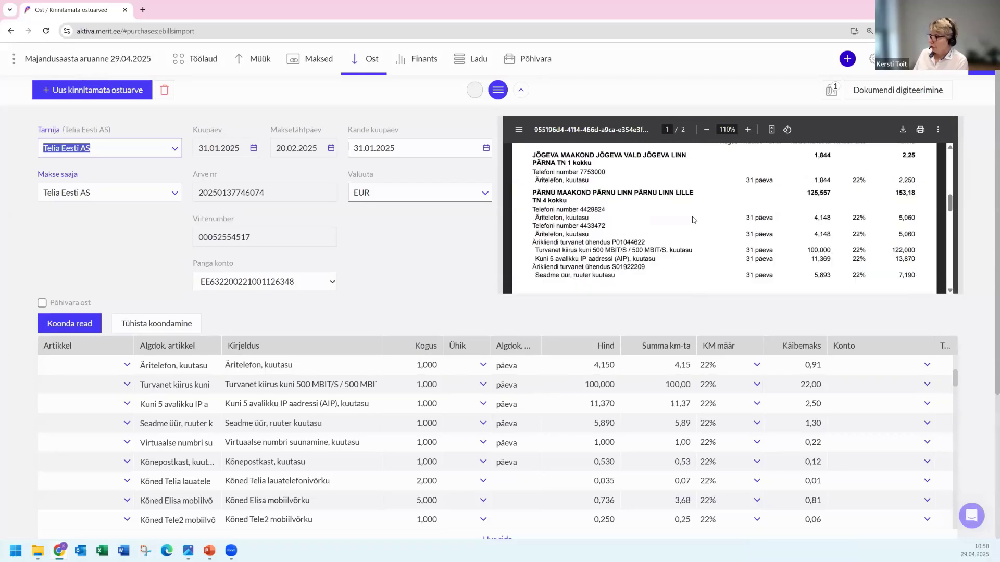
scroll(693, 219, up, 1)
scroll(693, 220, down, 1)
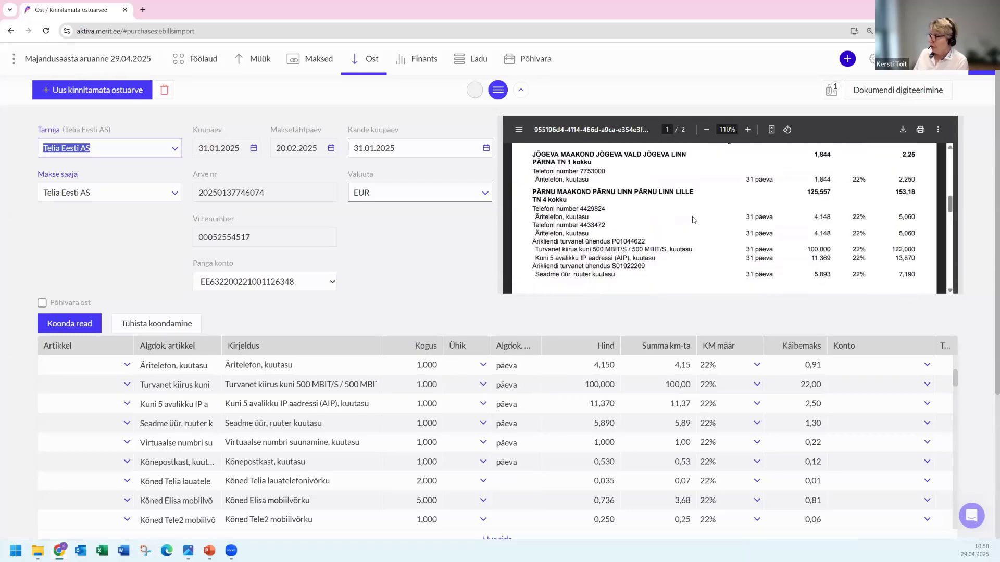
scroll(693, 220, down, 1)
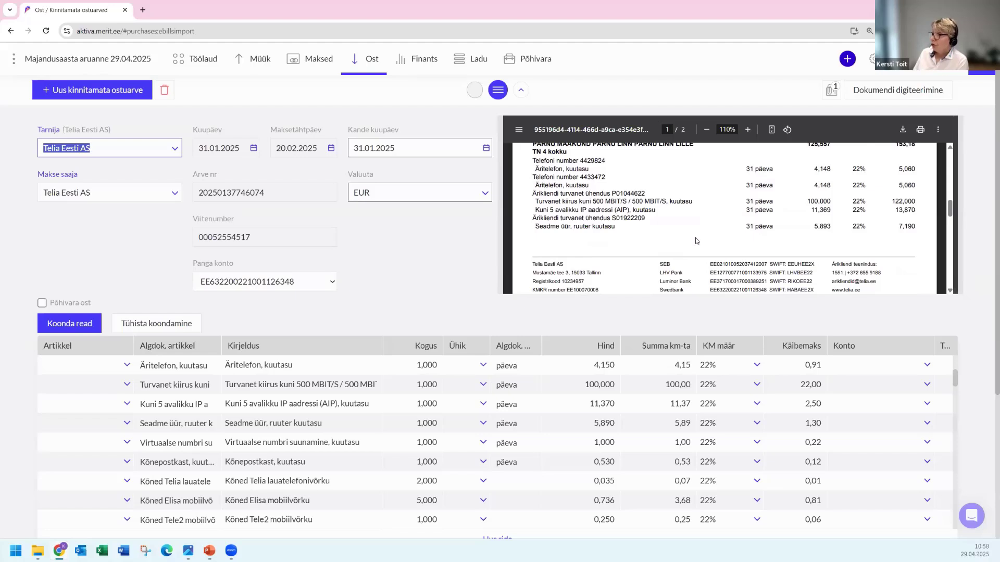
scroll(405, 470, down, 1)
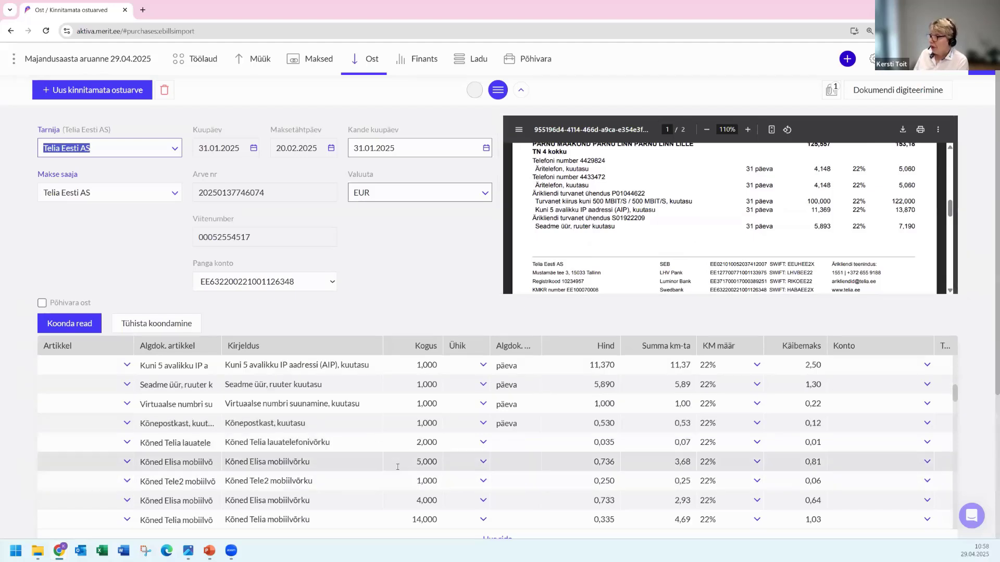
scroll(394, 463, down, 1)
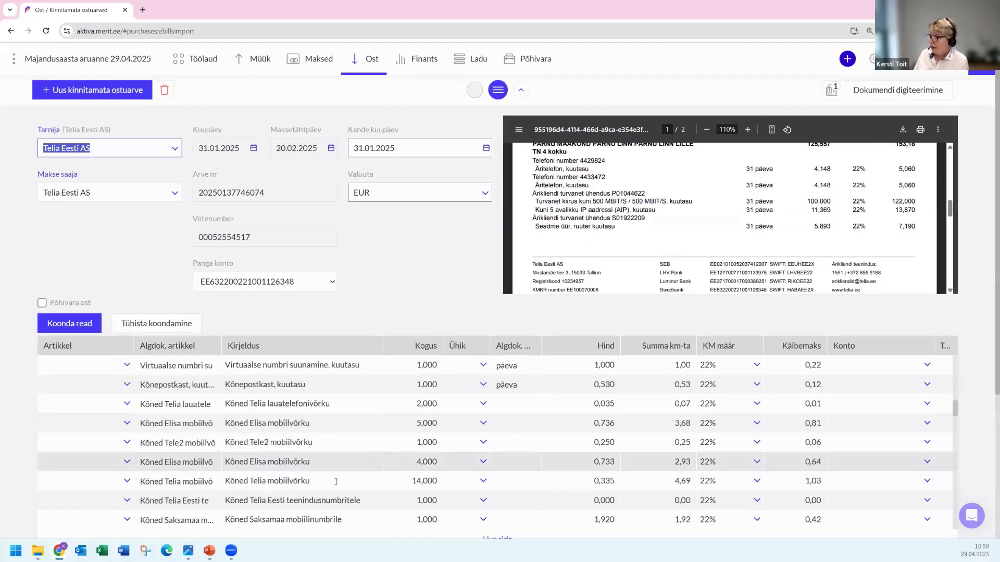
scroll(334, 480, down, 2)
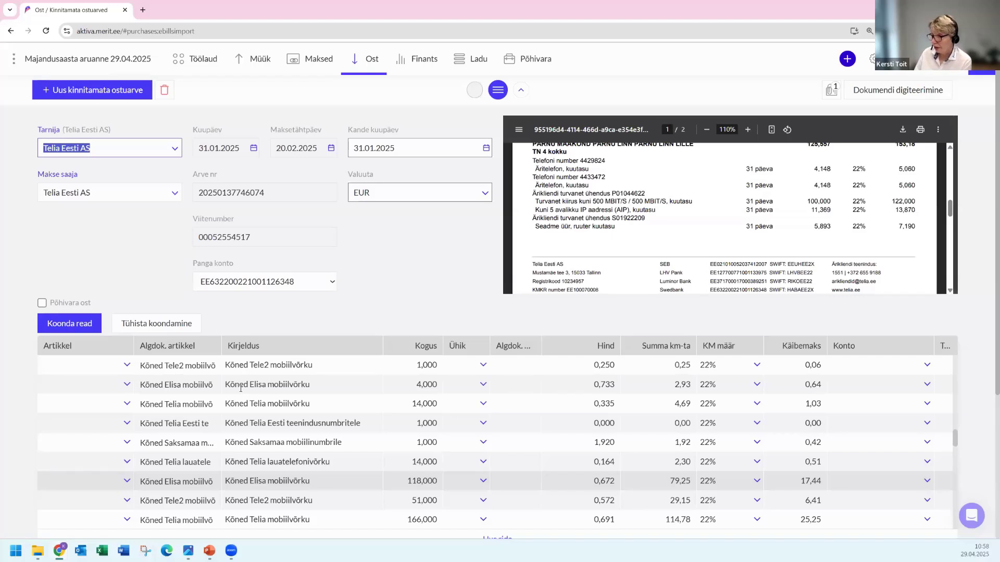
Consolidate the Telia invoice rows by VAT (Käibemaksude lõikes) and assign the article telefon to the combined row
click(77, 325)
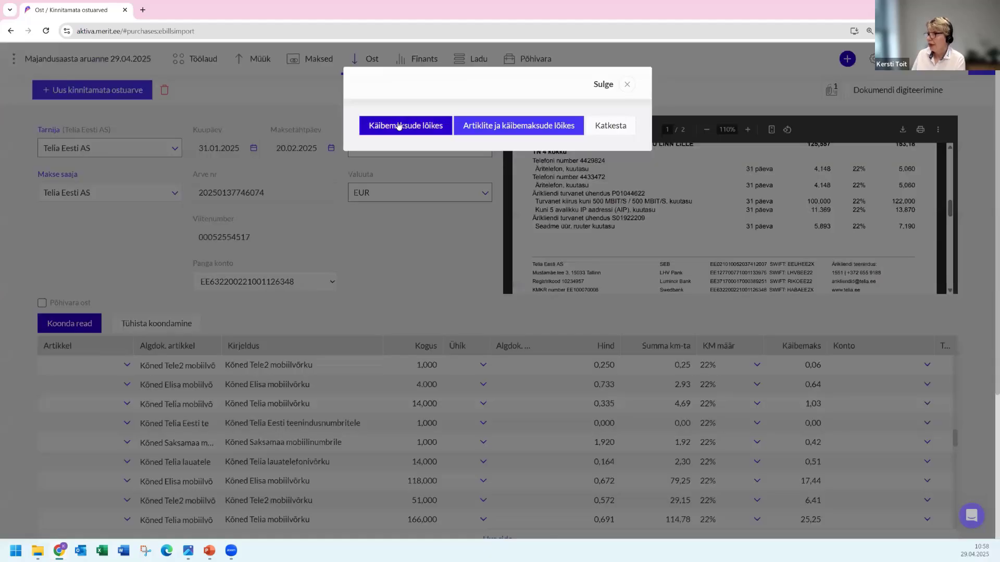
click(396, 130)
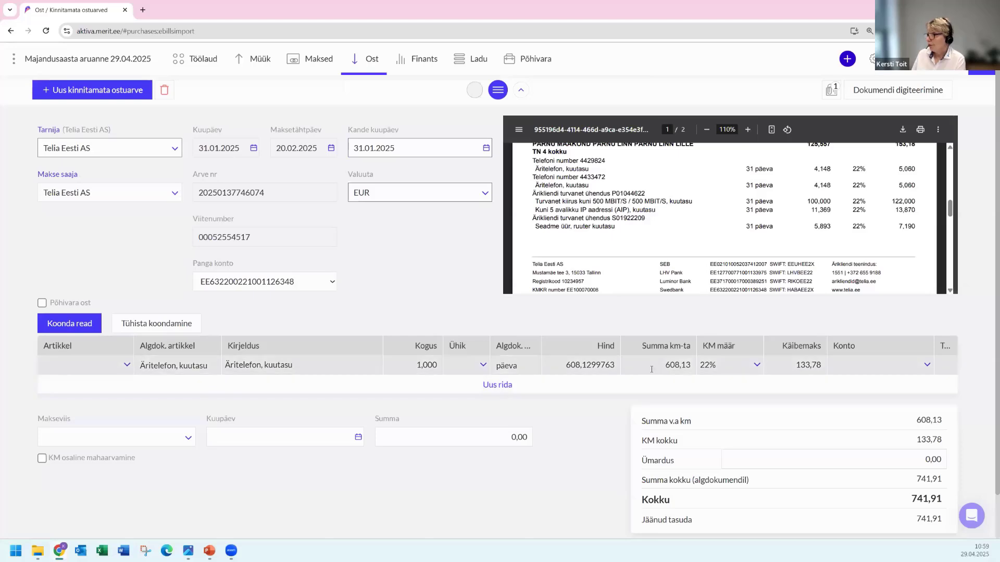
click(125, 366)
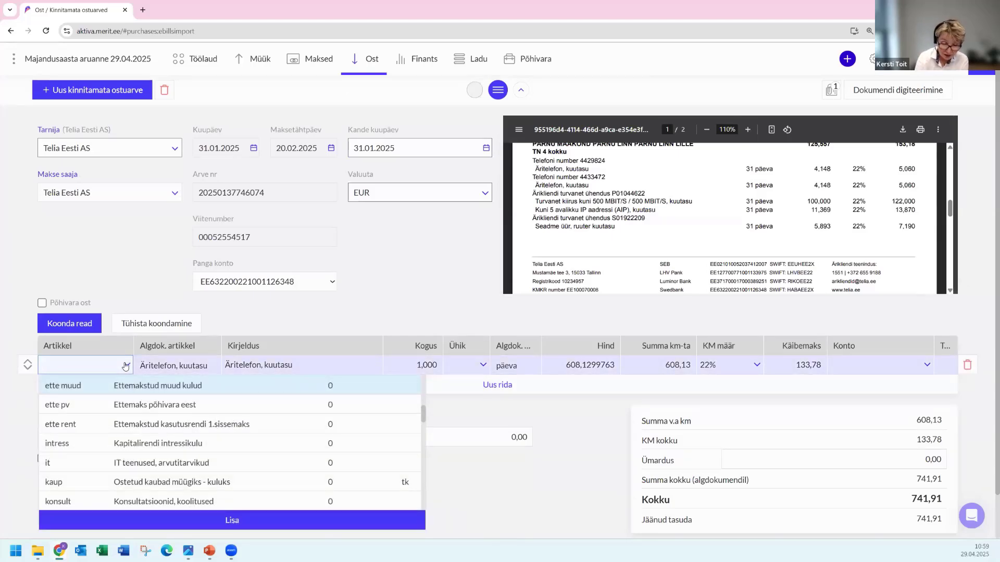
text(tel)
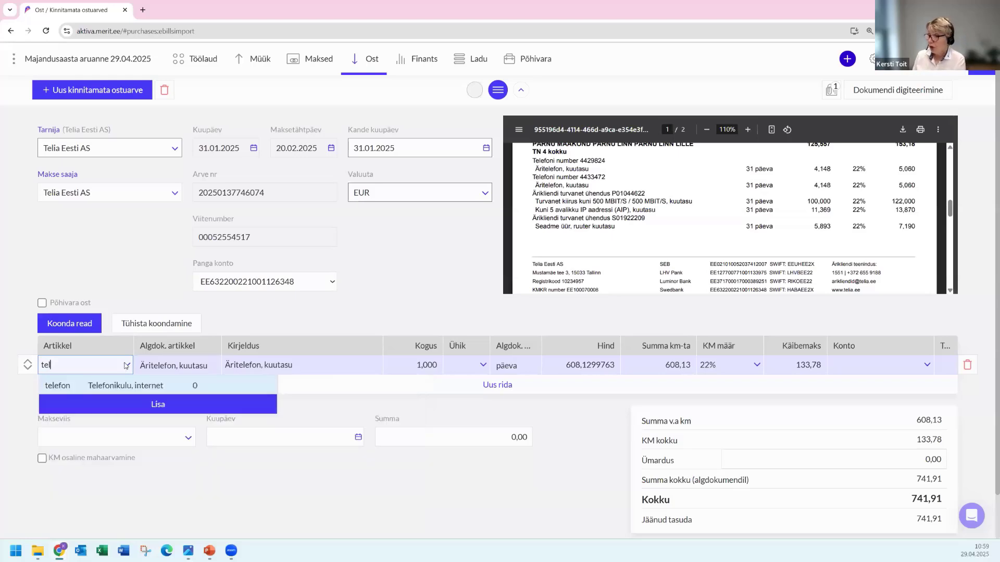
click(113, 386)
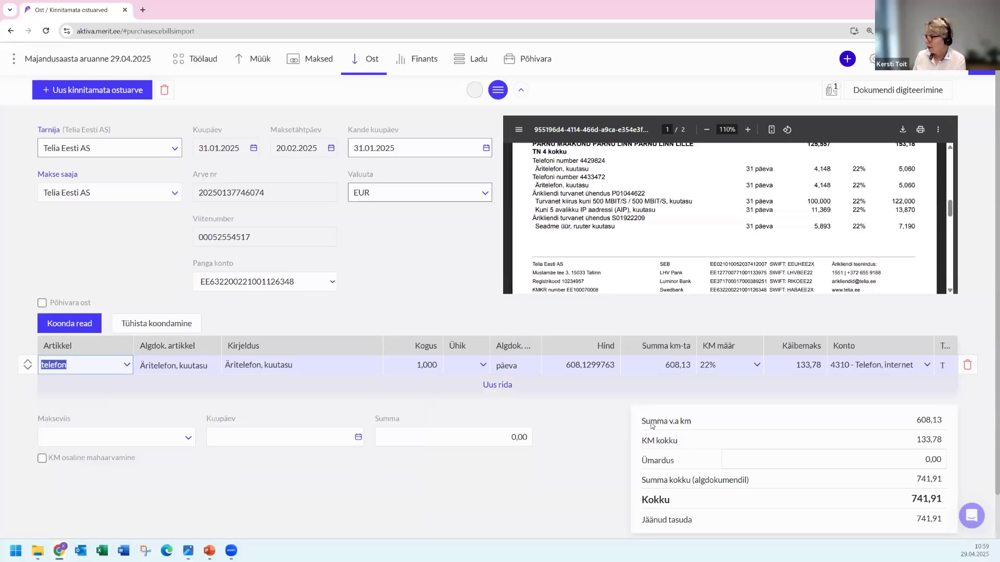
Save the Telia invoice as a purchase invoice and dismiss the notice
scroll(651, 426, down, 1)
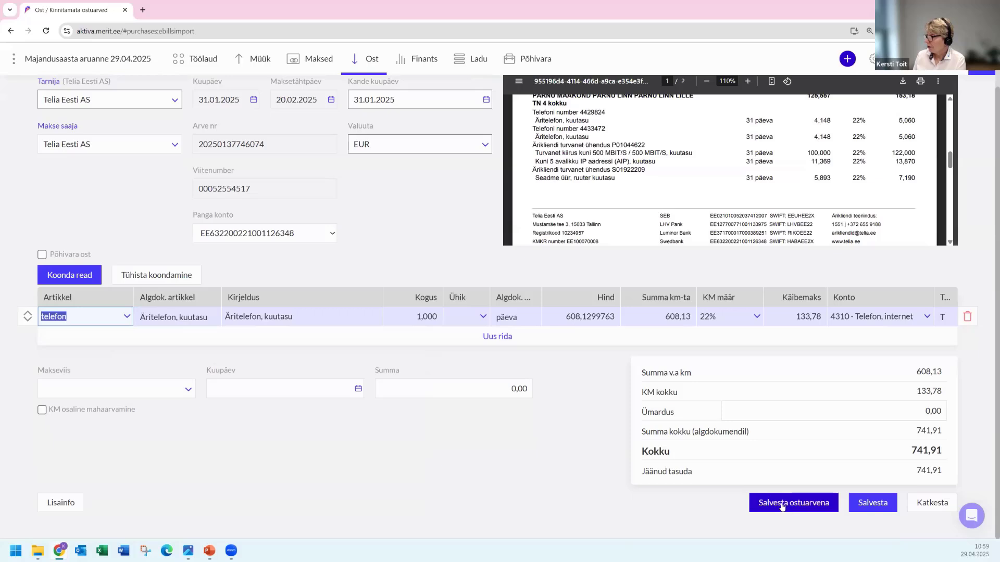
click(782, 504)
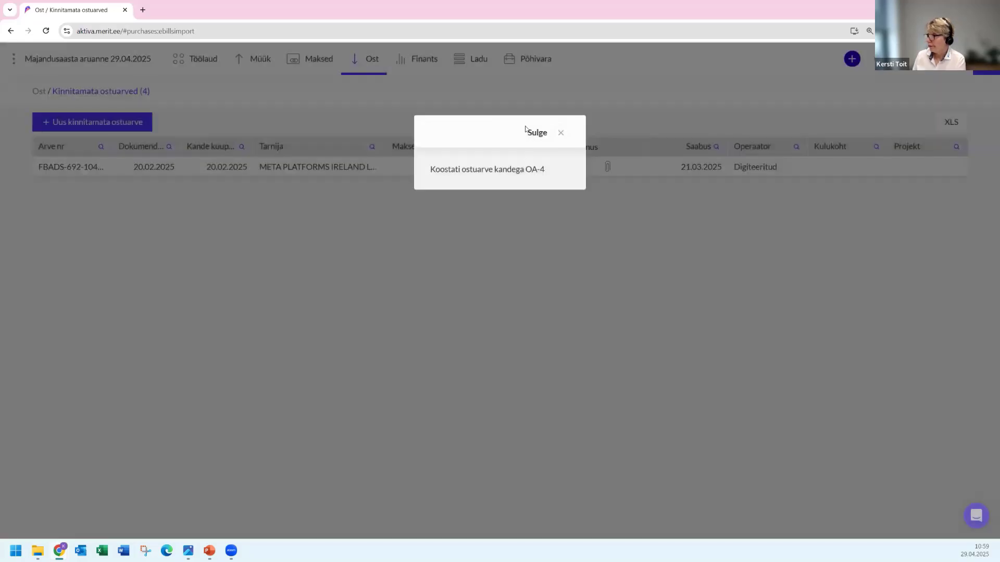
click(561, 135)
Review the unconfirmed Meta Platforms Ireland invoice against its attachment, save it as a purchase invoice and dismiss the notice
click(64, 169)
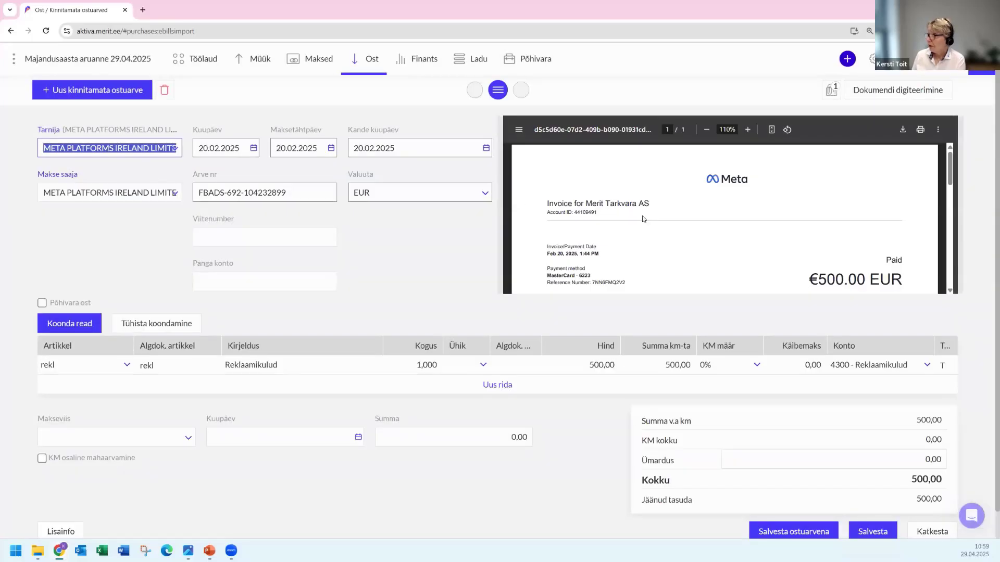
scroll(657, 234, down, 5)
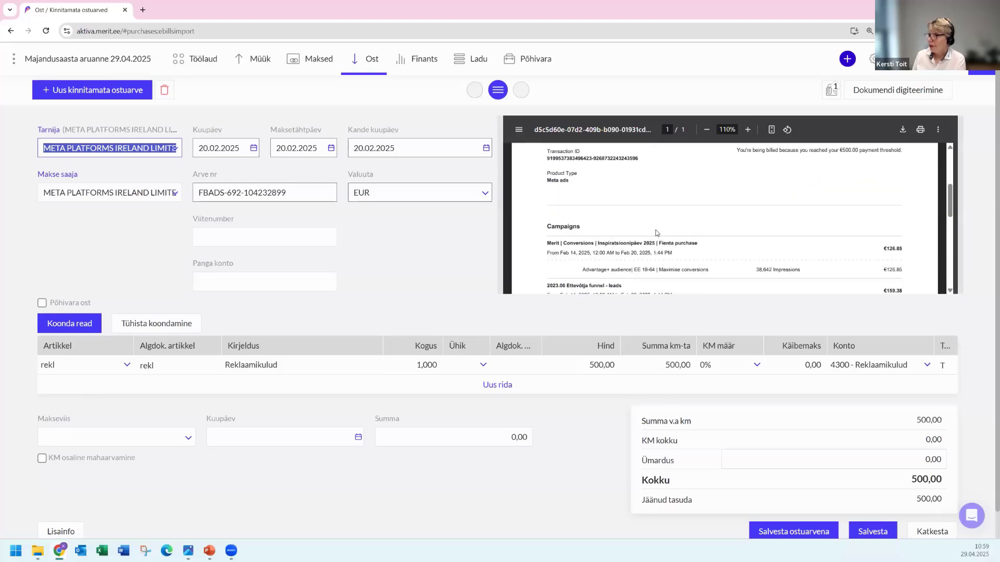
scroll(657, 233, down, 8)
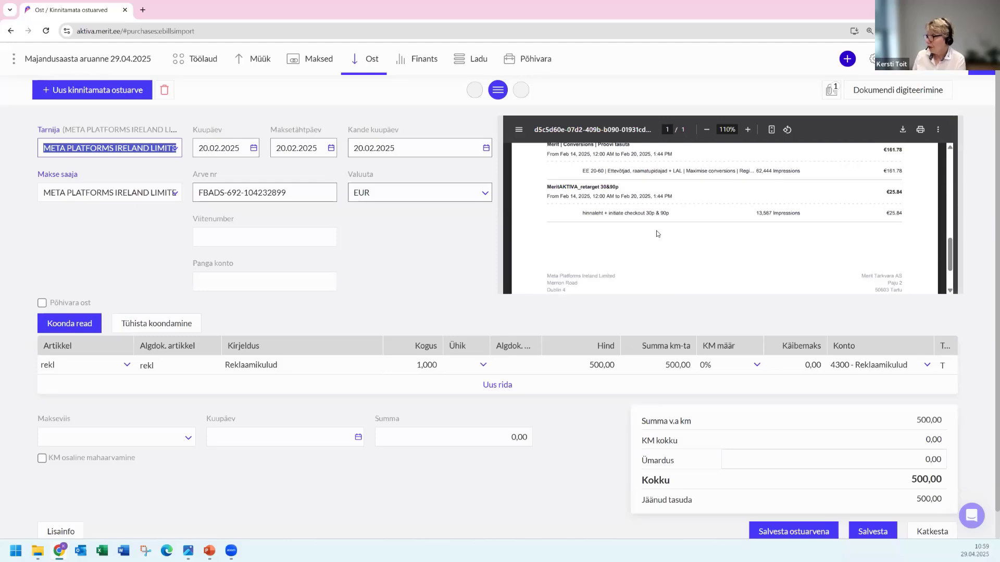
scroll(744, 219, down, 2)
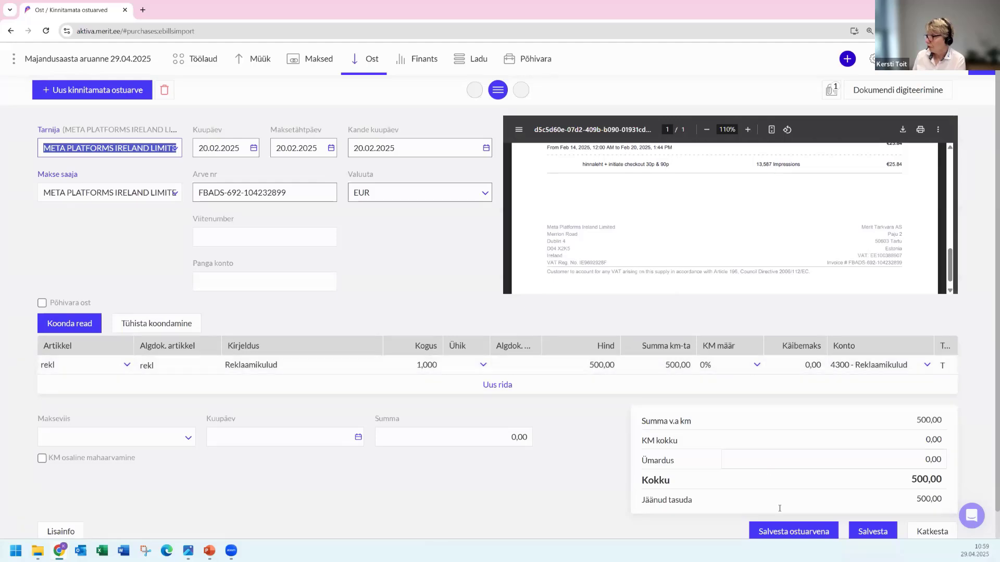
click(778, 532)
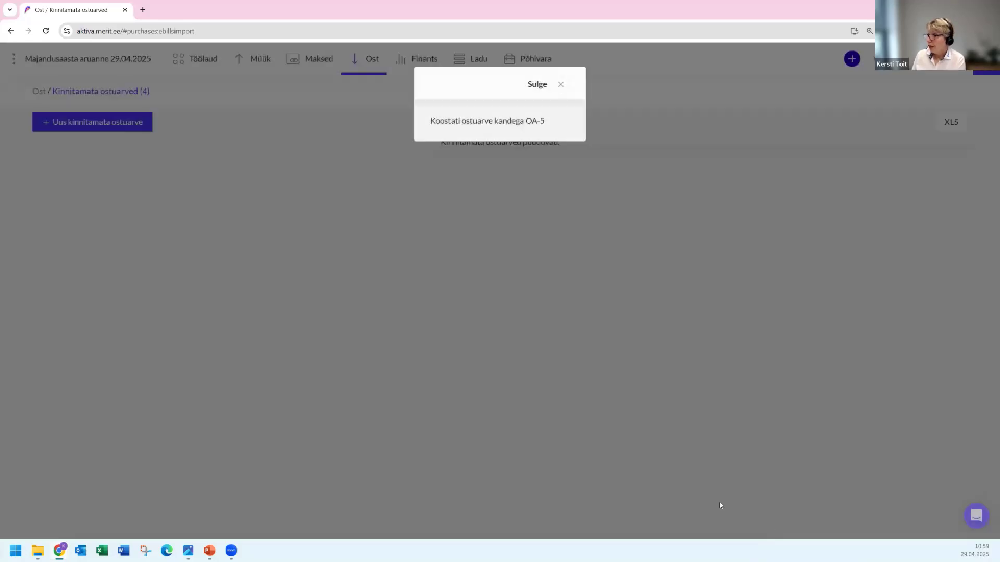
click(560, 84)
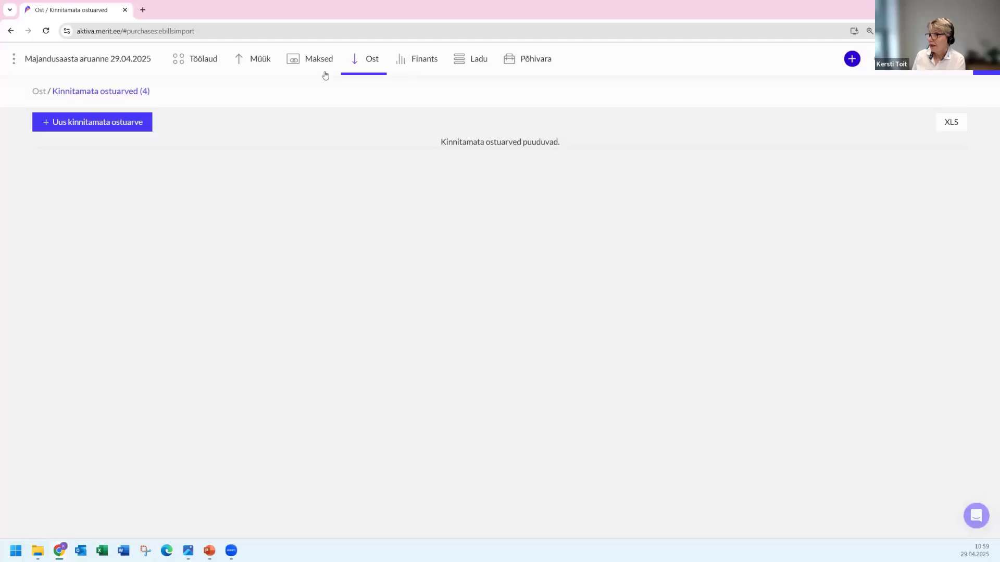
Open the January 2025 Telia Eesti AS invoice from the purchase invoices list, examine its ledger entry (Kanne) and close the entry
click(374, 60)
click(374, 109)
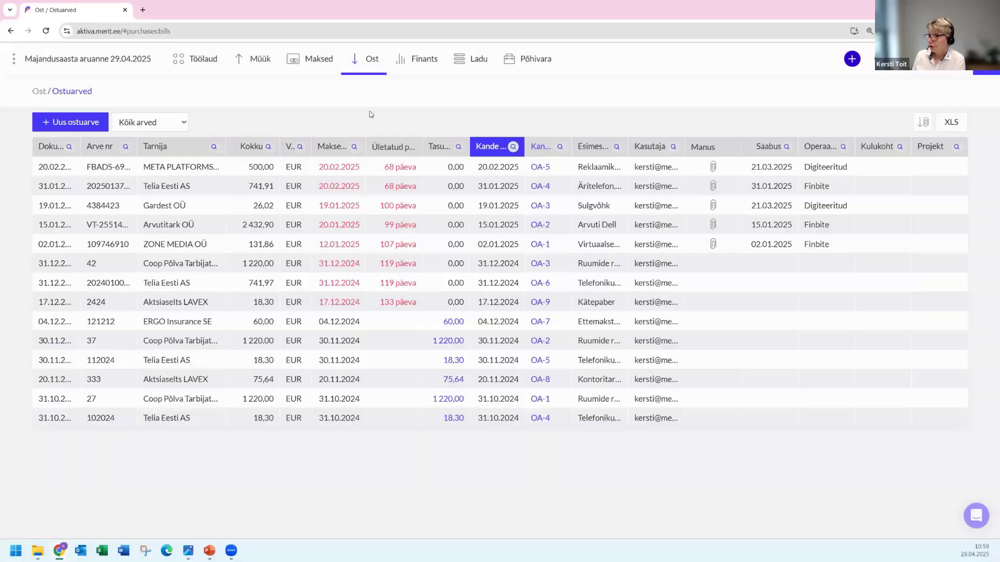
click(175, 188)
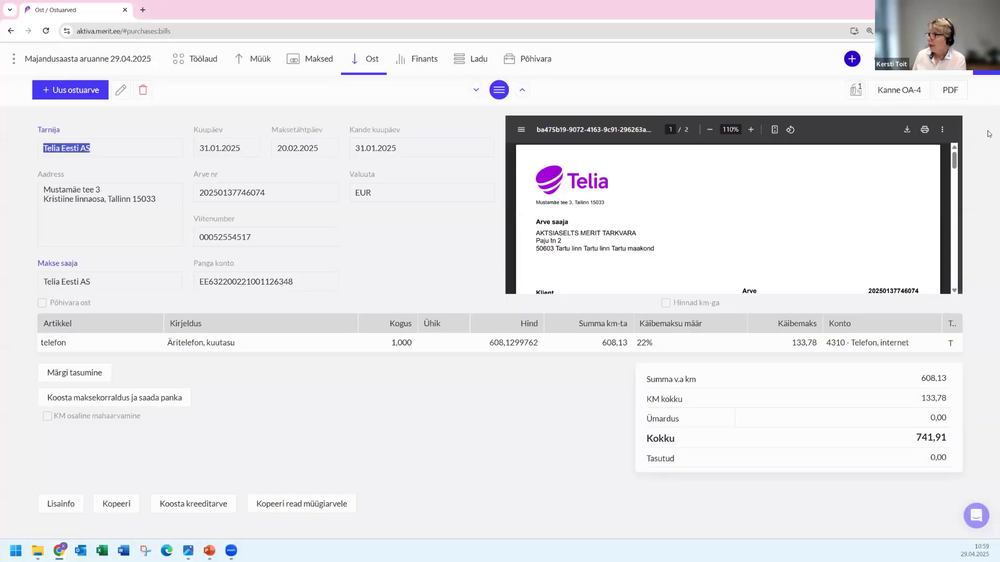
click(898, 90)
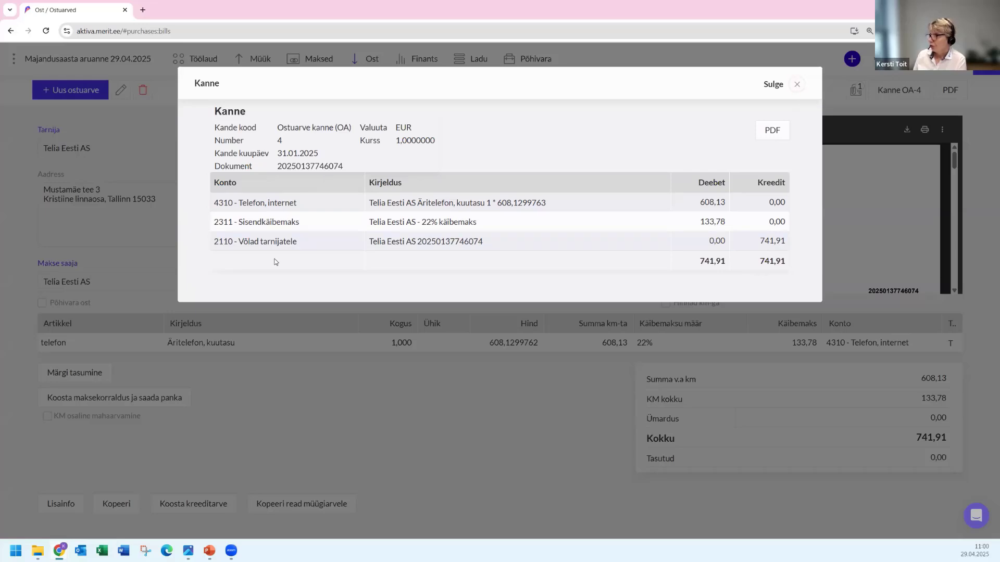
click(795, 85)
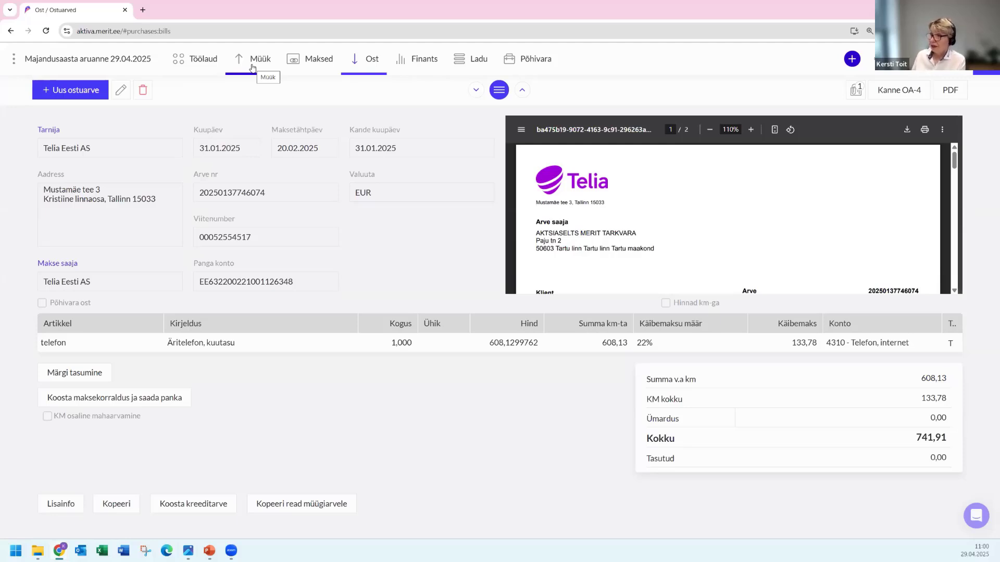
Open the bank statement import (Panga väljavõtte import) for the Swedbank account and examine the imported payment rows and their matching
click(316, 58)
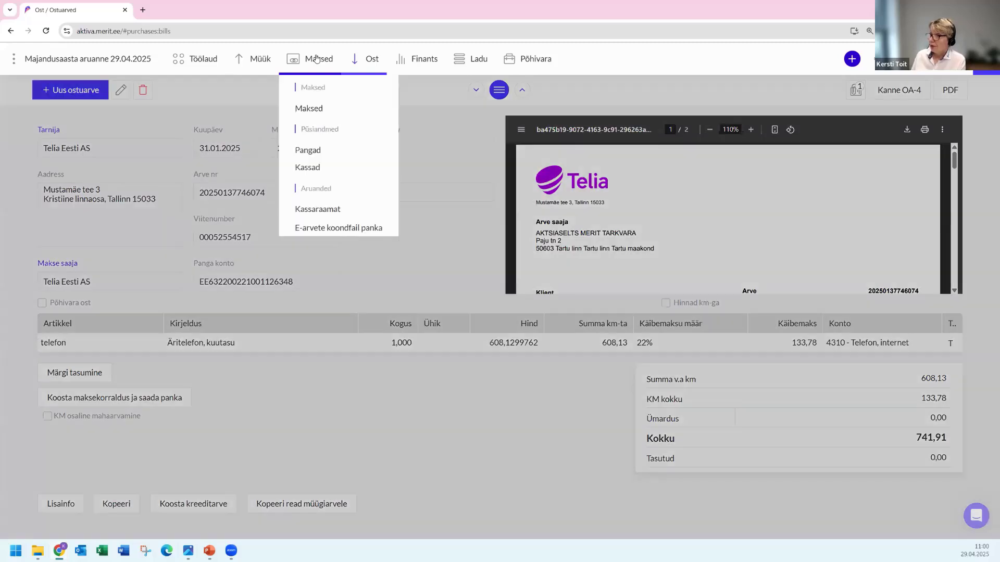
click(316, 112)
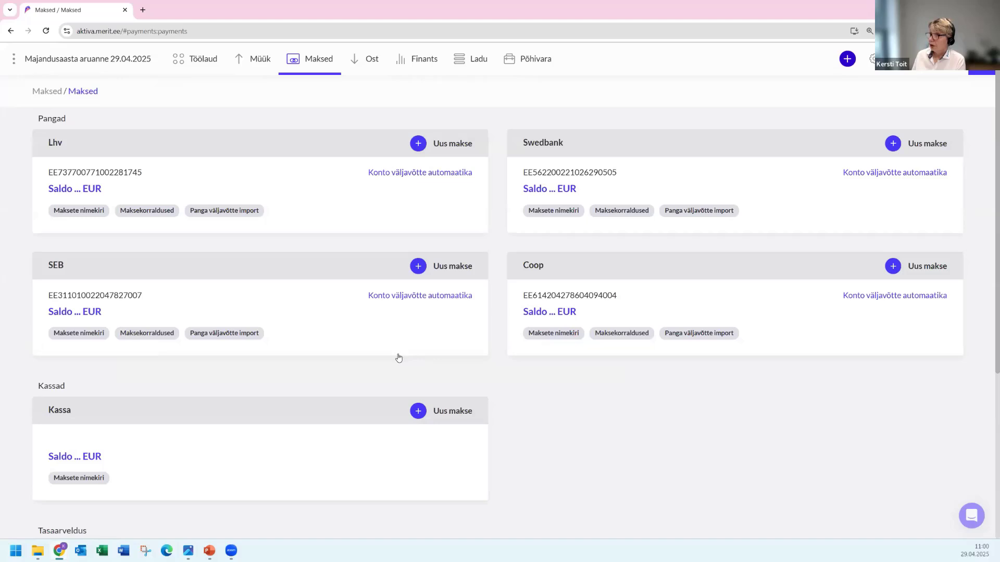
click(707, 212)
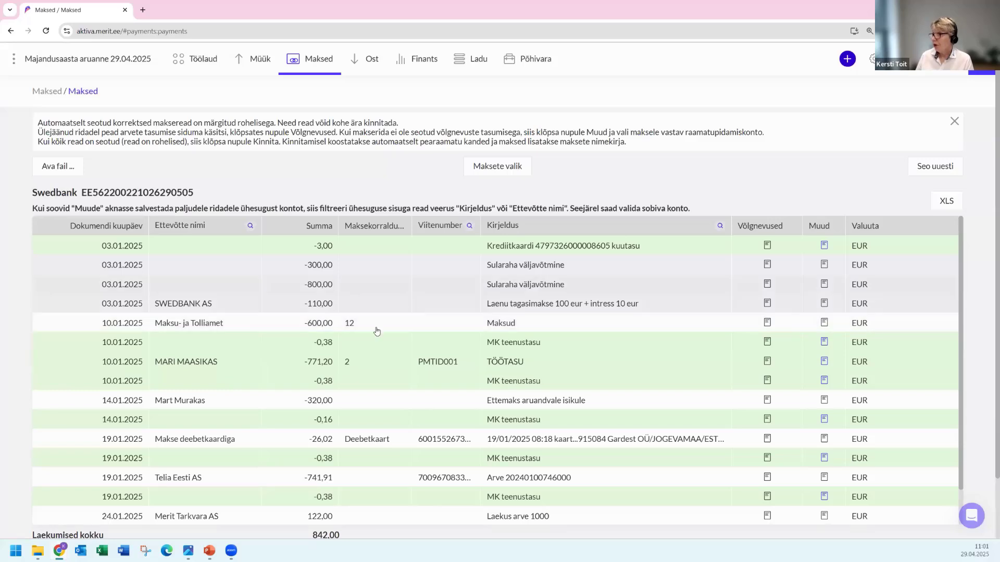
scroll(376, 333, down, 5)
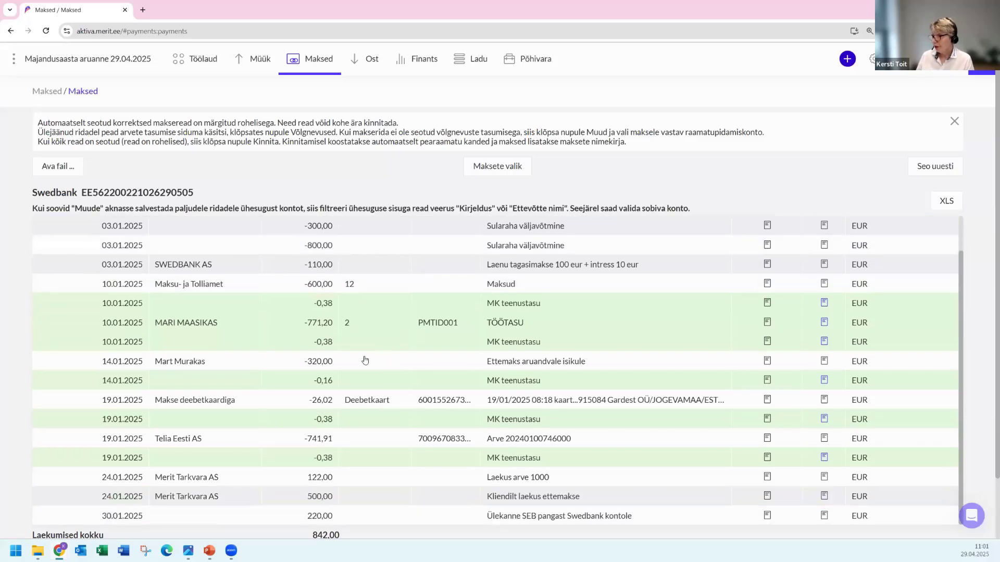
scroll(364, 360, up, 1)
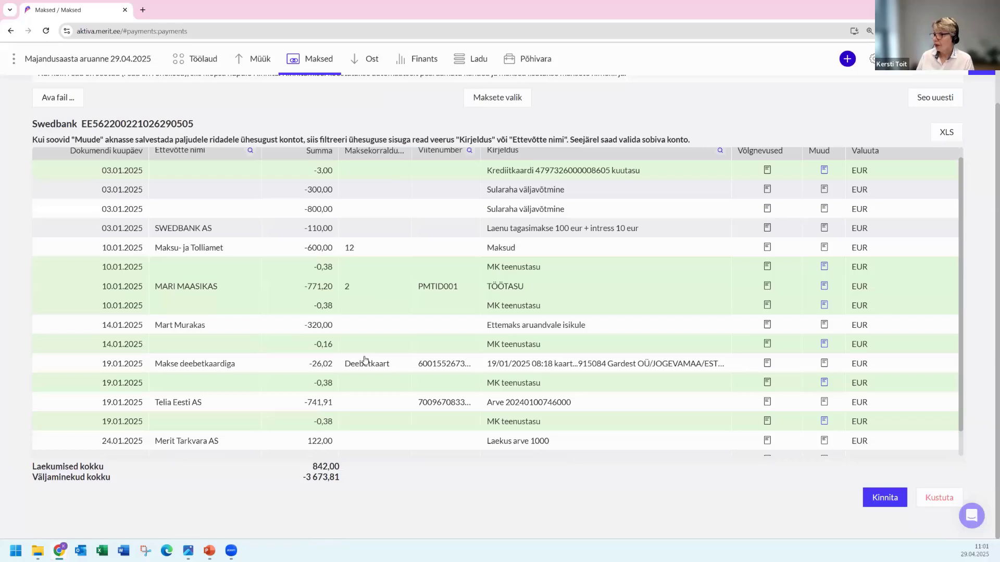
scroll(365, 360, down, 1)
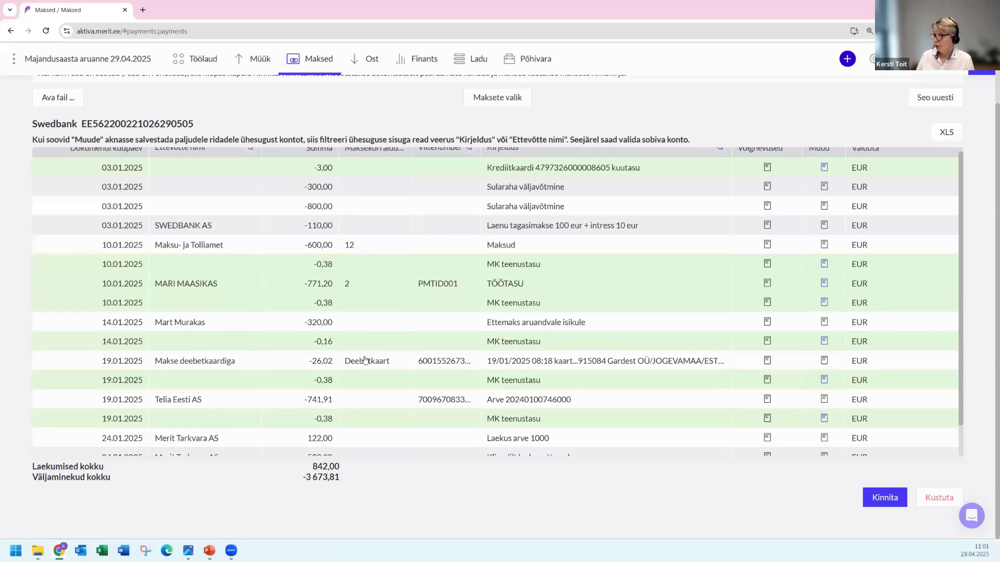
scroll(336, 299, up, 1)
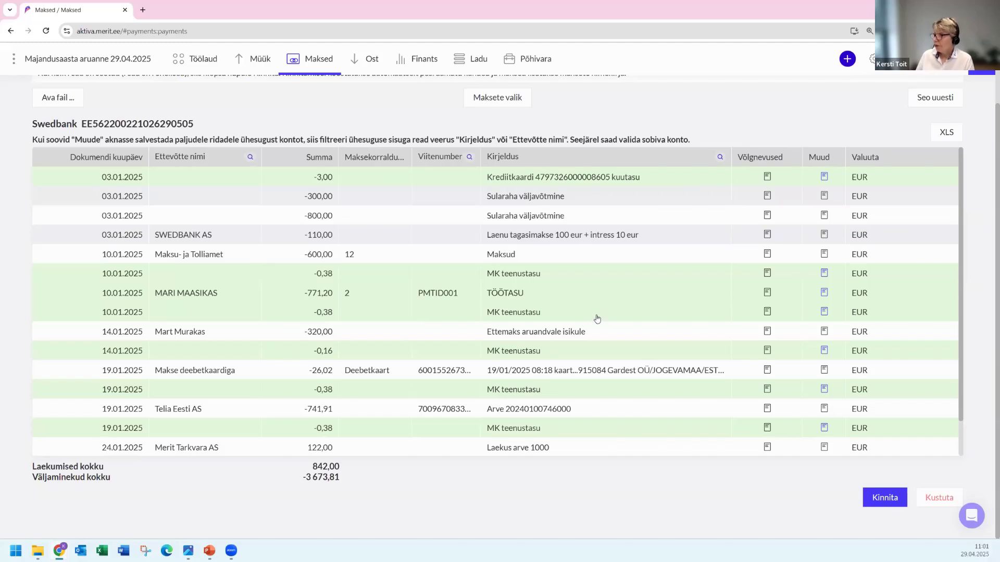
scroll(607, 333, down, 1)
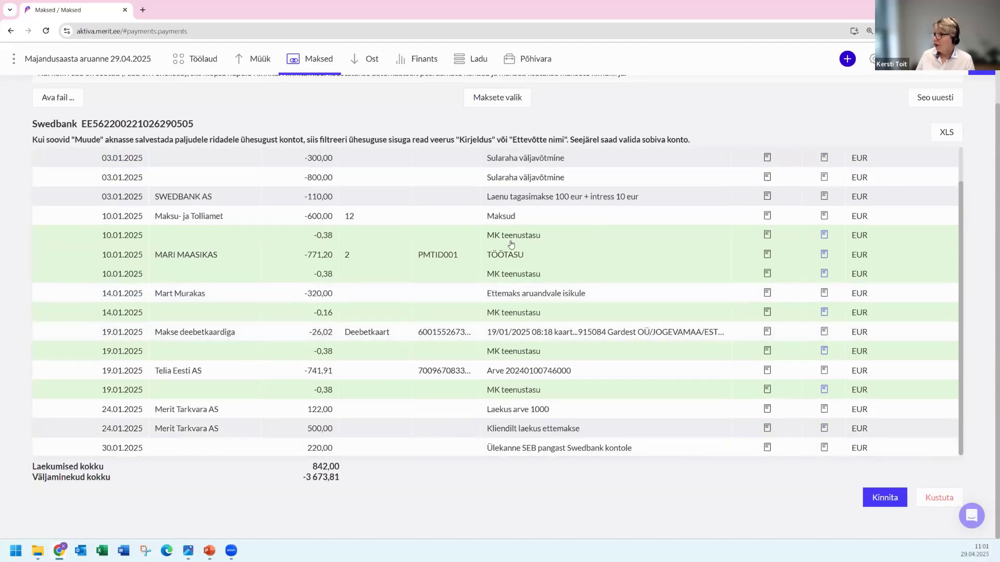
scroll(508, 242, up, 1)
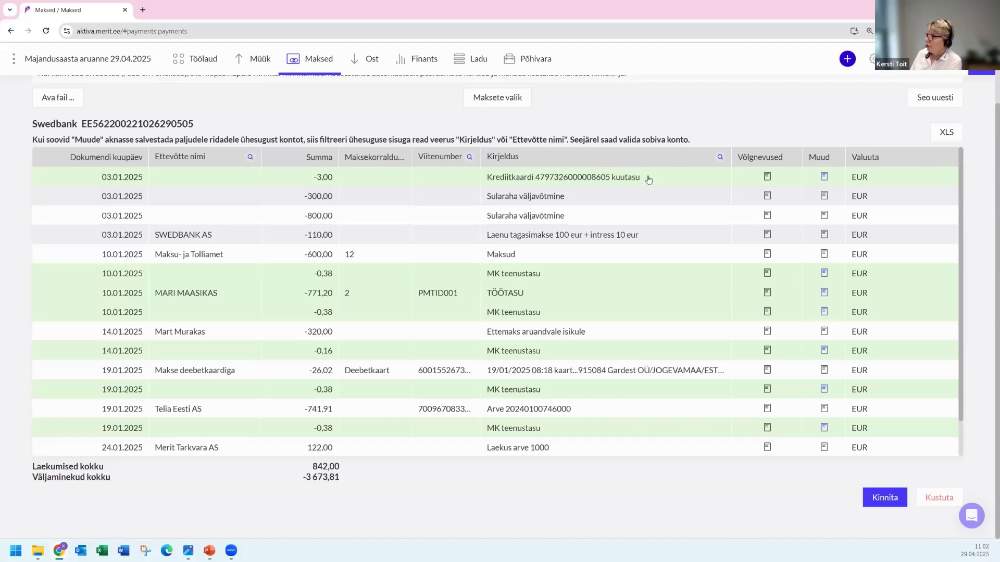
Check and save the account assignment of the credit card monthly fee row, confirm the automatically matched Swedbank rows and dismiss the notice
click(824, 178)
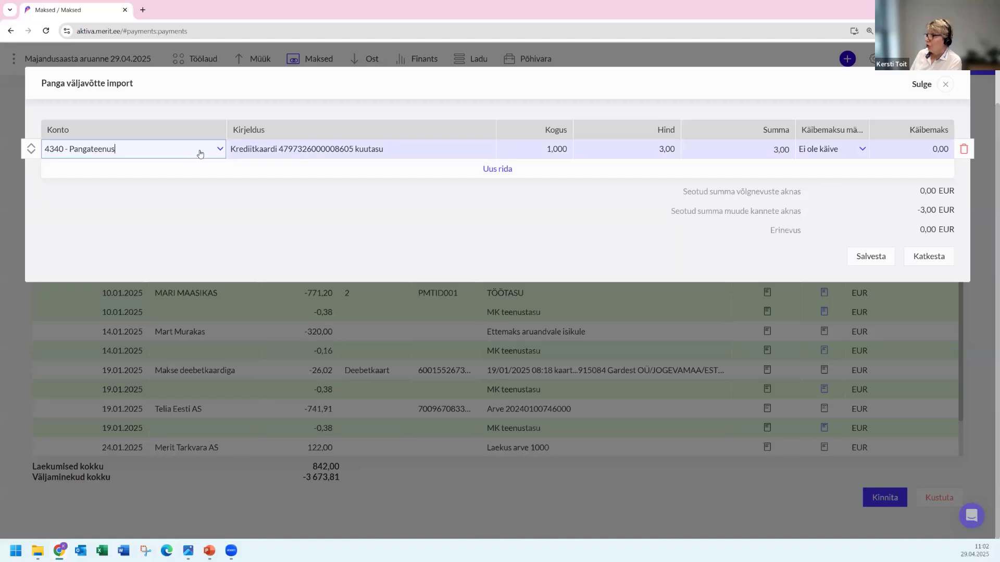
click(865, 259)
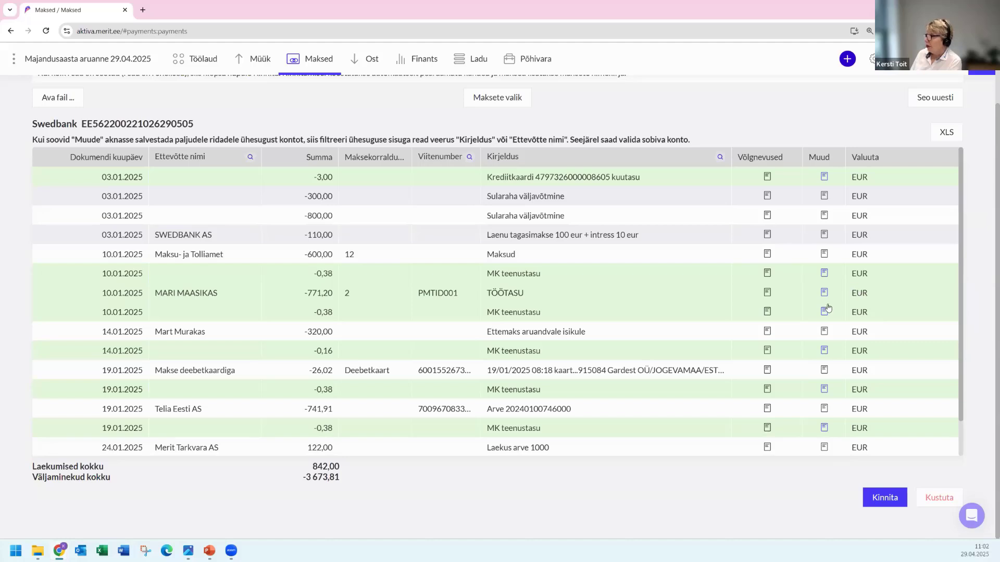
click(885, 498)
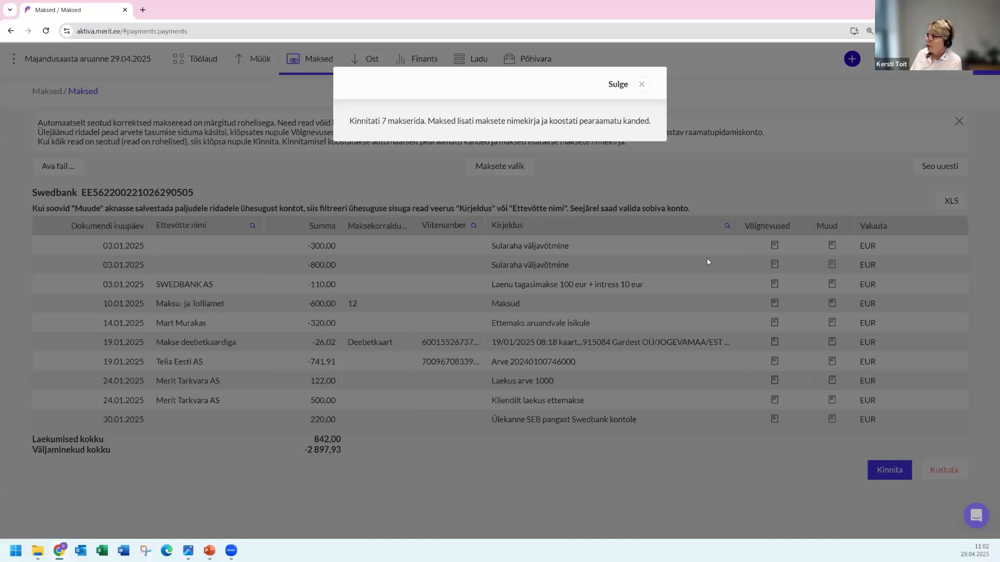
click(642, 84)
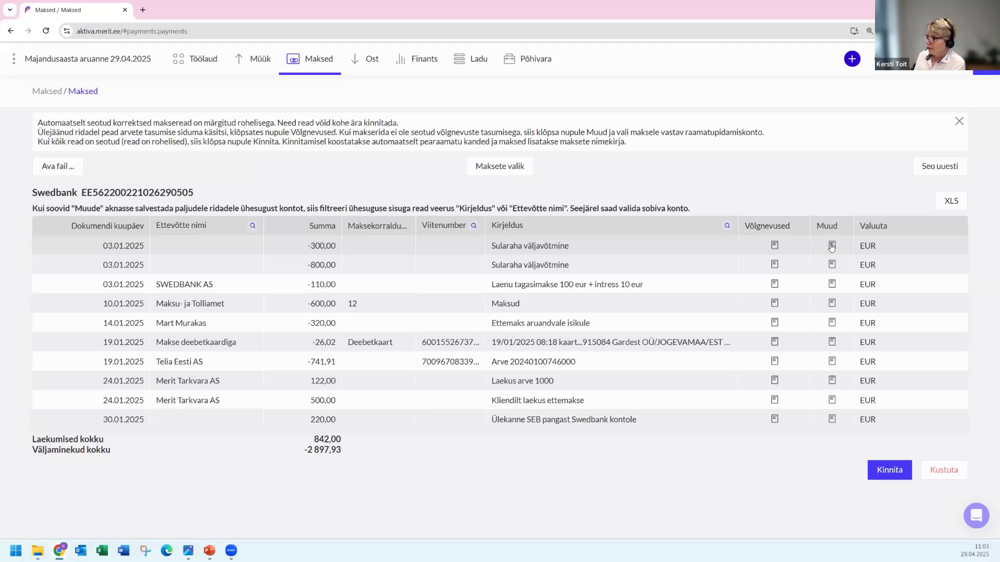
Assign account 1000 Kassa to the 300 and 800 EUR cash withdrawal rows (Sularaha väljavõtmine) through Muud and save each
click(832, 246)
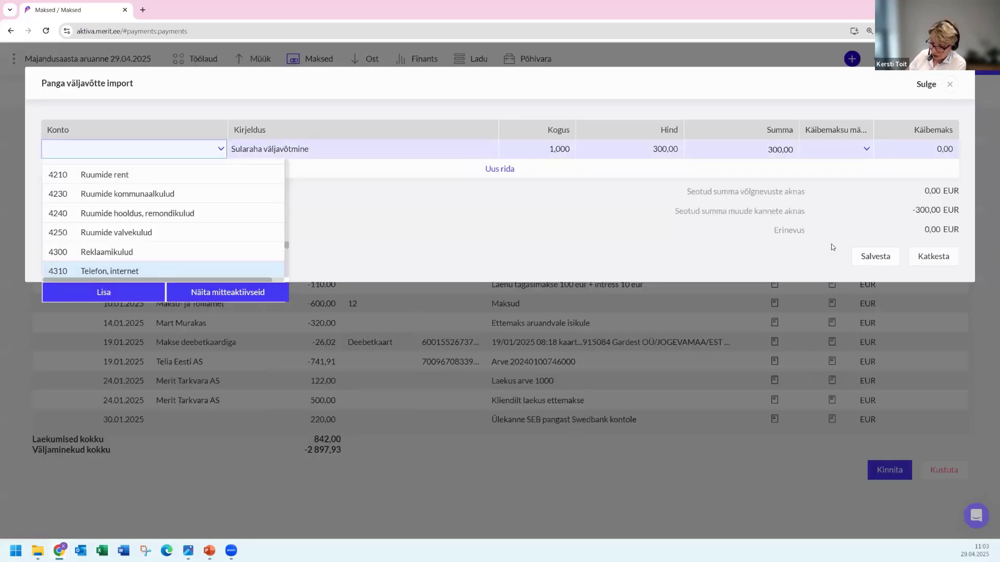
text(1)
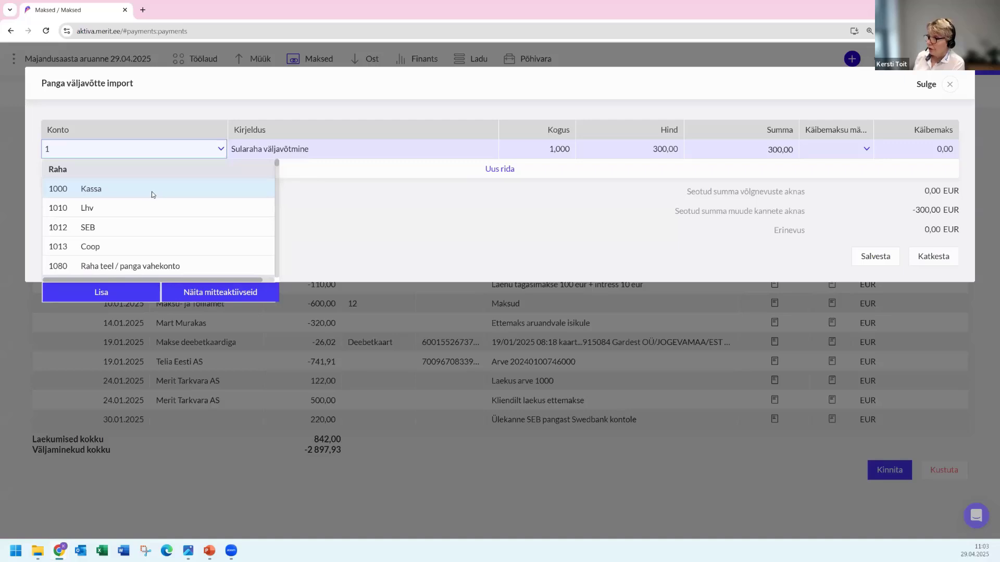
key(Return)
click(891, 258)
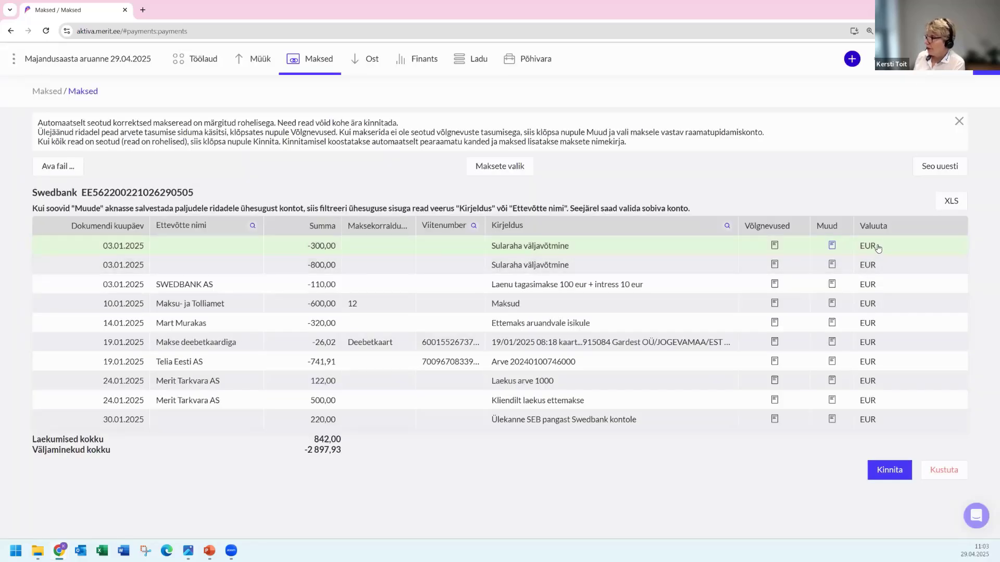
click(831, 268)
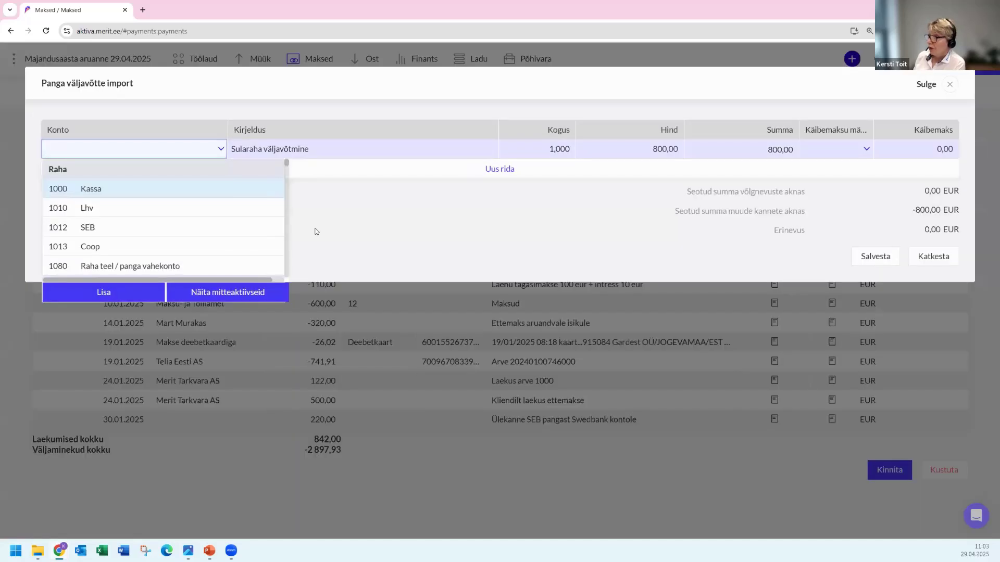
click(235, 191)
click(875, 256)
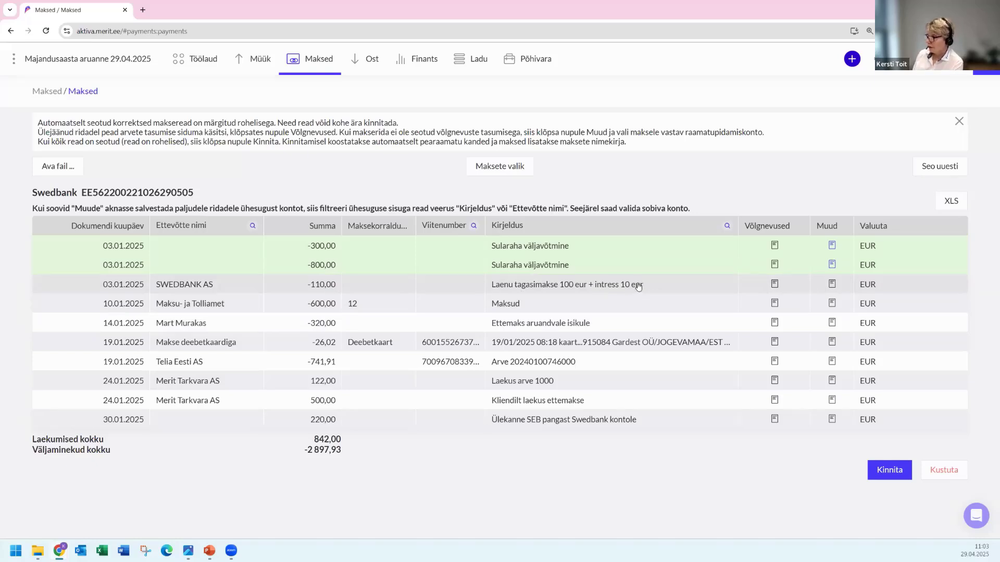
Assign the principal of the SWEDBANK AS loan repayment to account 2010 - Lühiajaline pangalaen with a price of 100
click(829, 285)
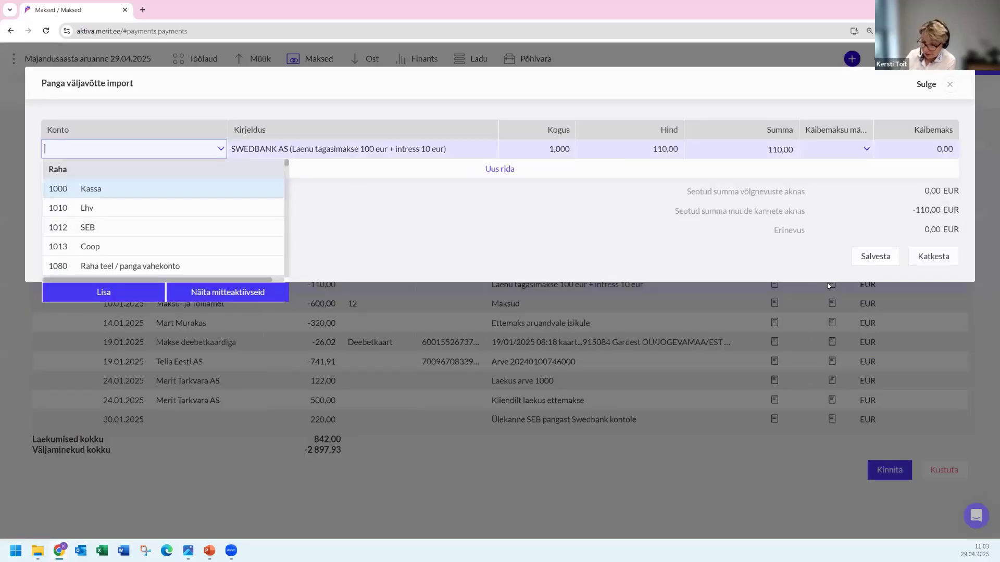
text(2010 - Lühiajaline pangalaen)
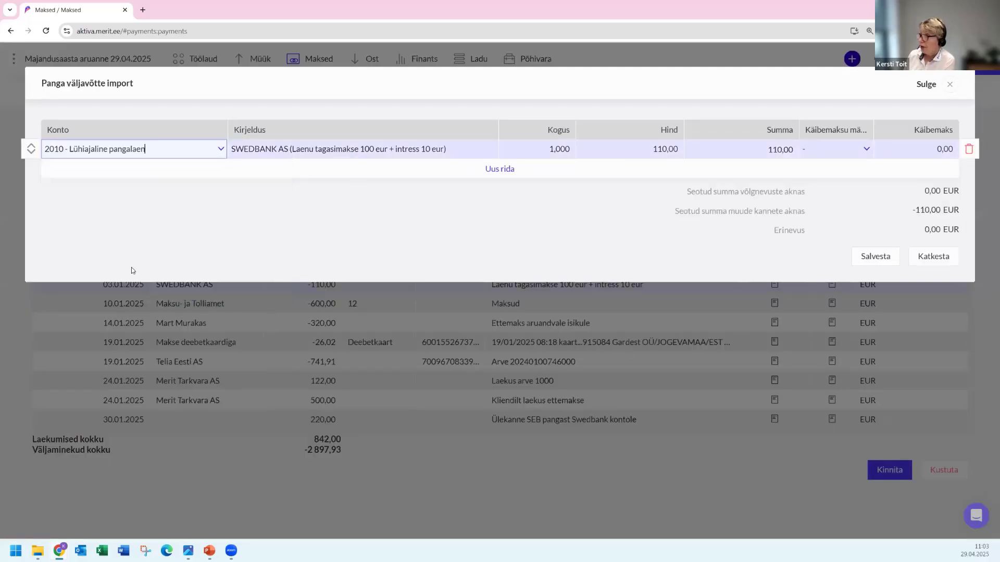
click(131, 269)
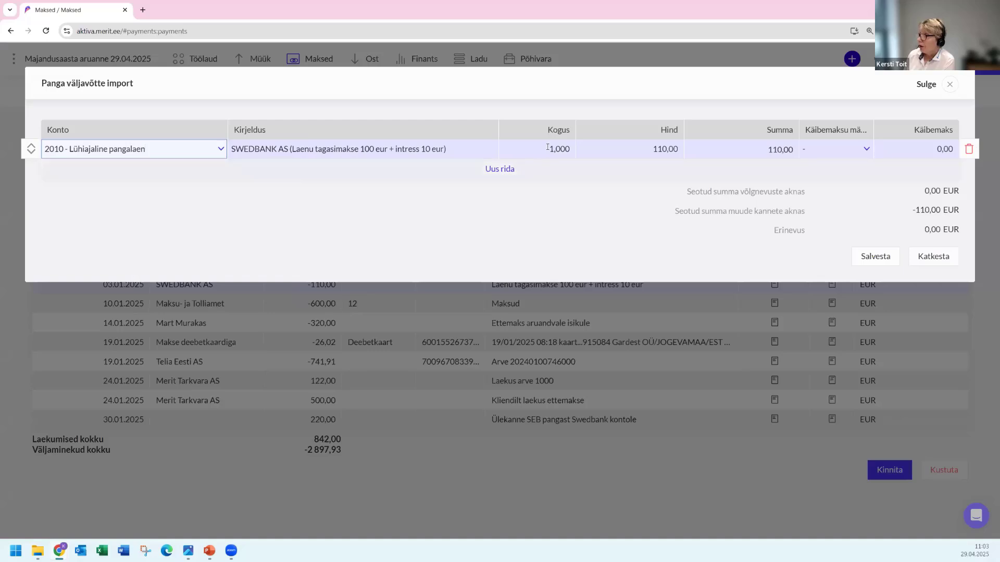
click(602, 152)
text(100)
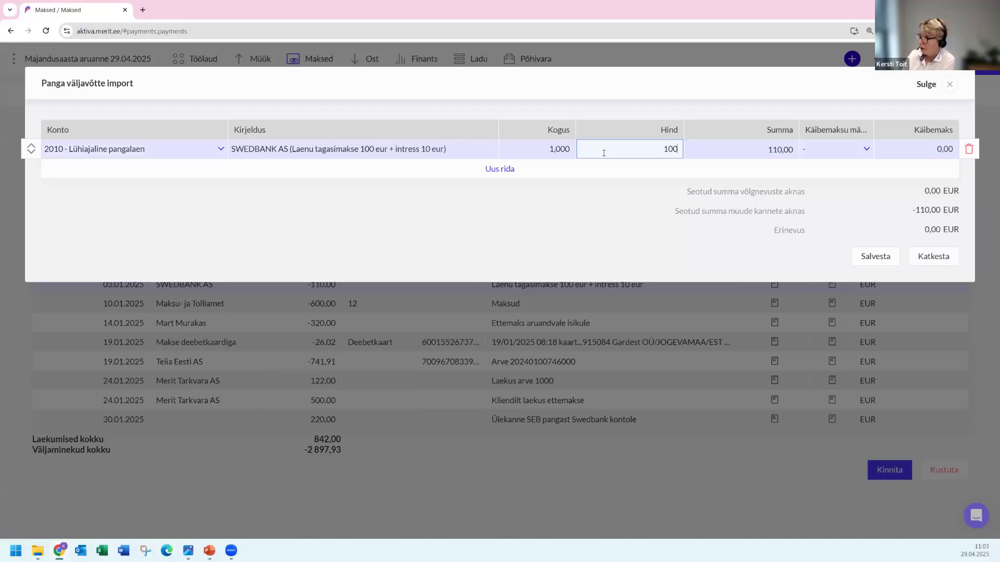
key(Return)
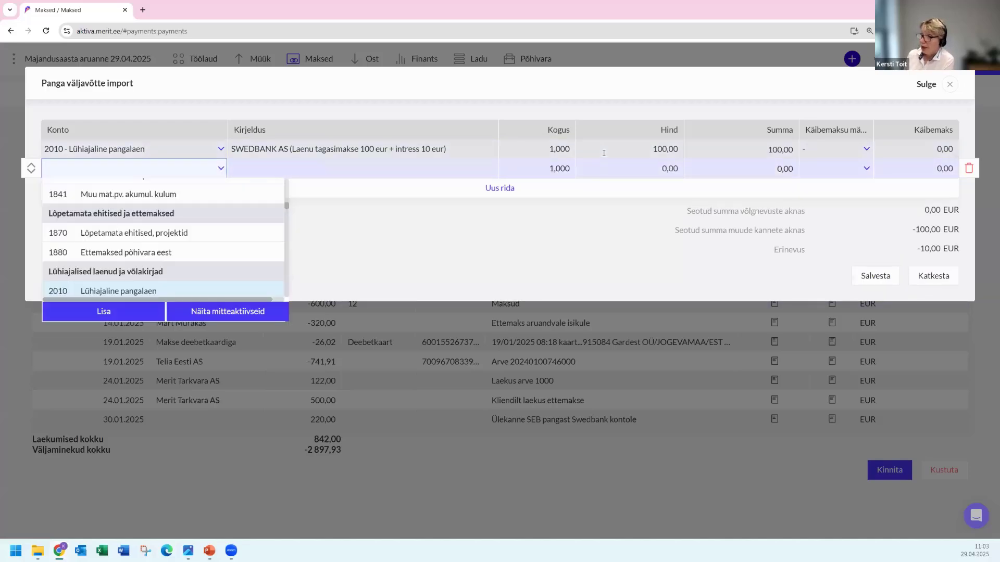
Save the loan repayment with a second row of 10 on account 6060 - Intressikulu laenudelt, and confirm the matched statement rows
scroll(151, 250, down, 5)
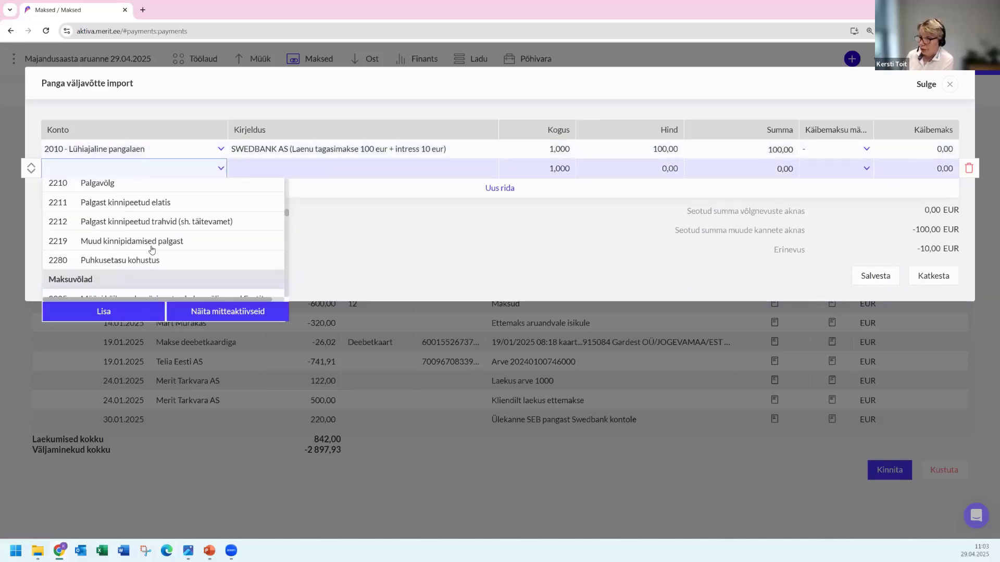
scroll(151, 250, down, 3)
text(6)
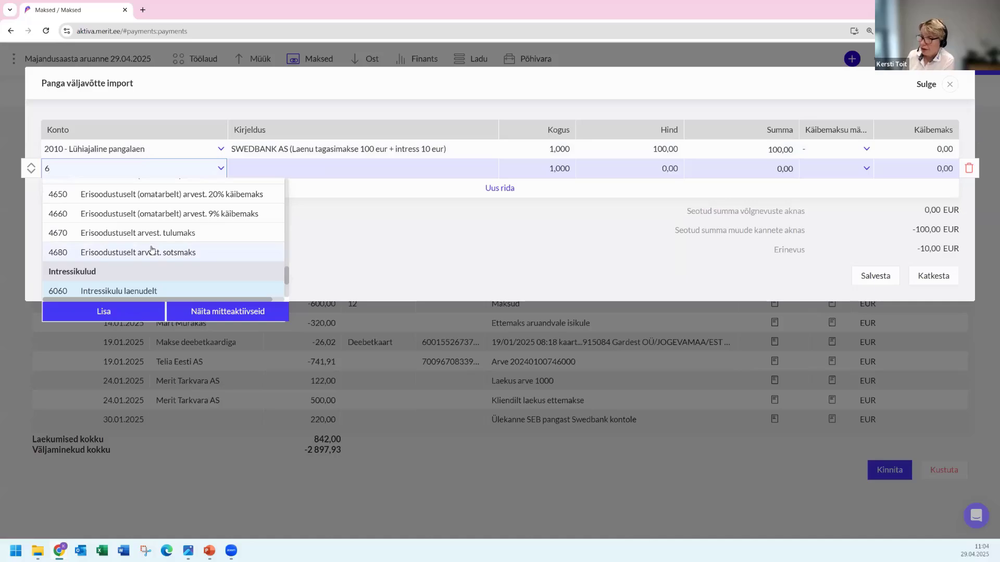
click(117, 293)
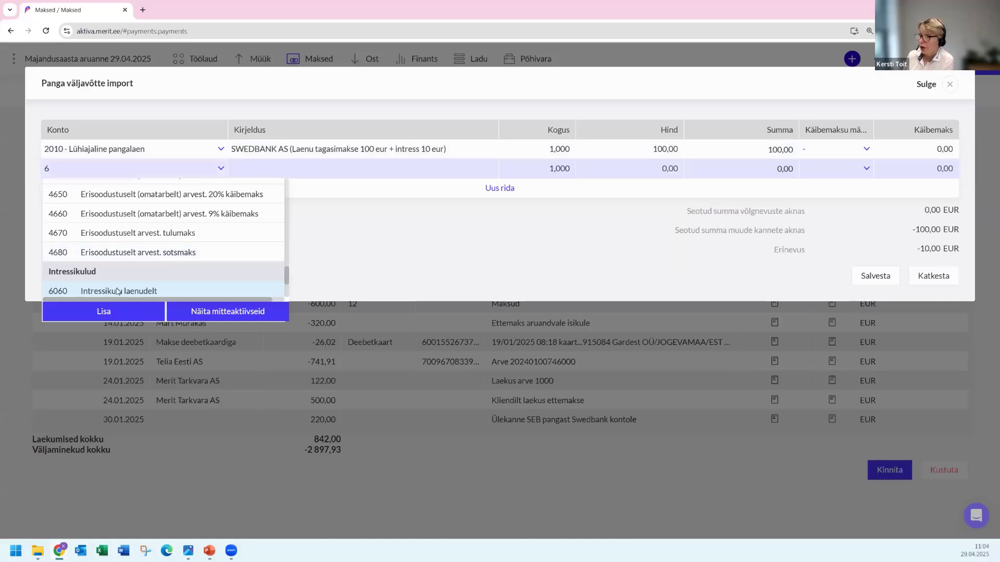
click(626, 172)
text(10)
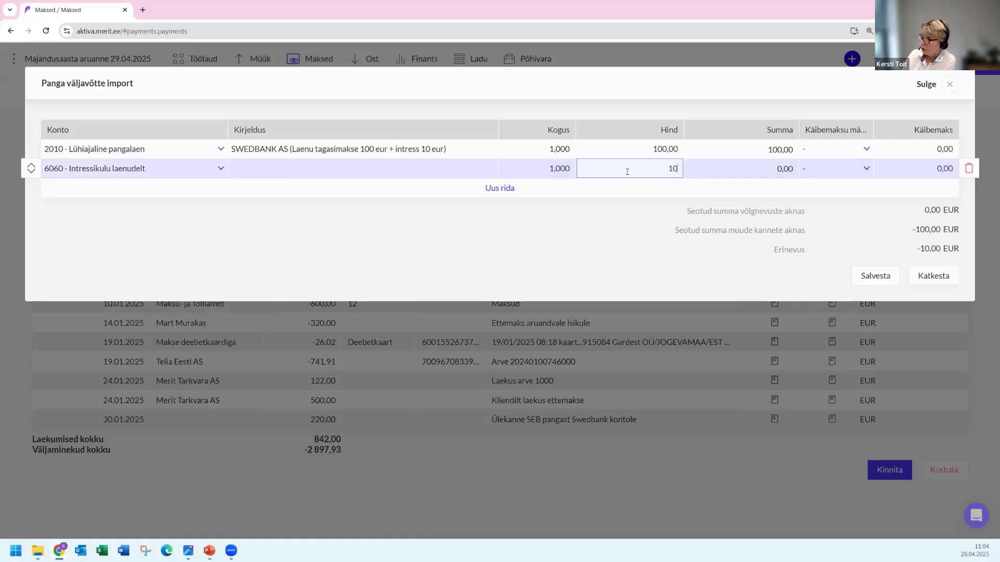
key(Return)
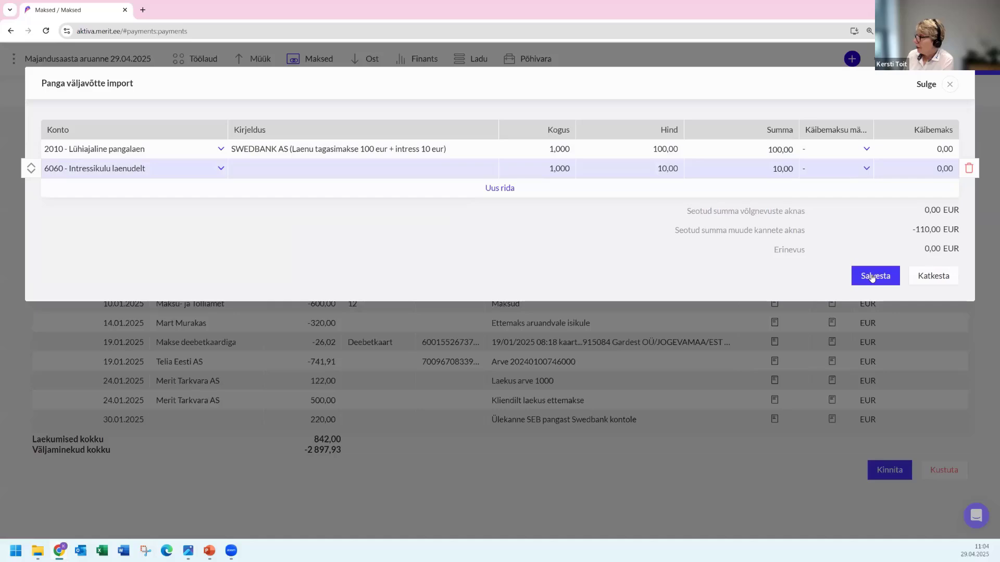
click(872, 275)
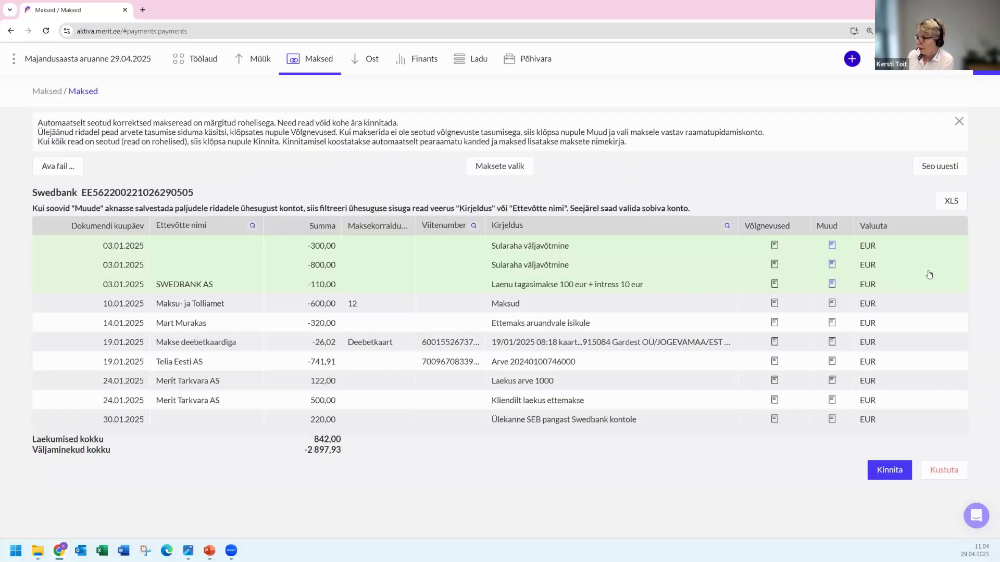
click(884, 470)
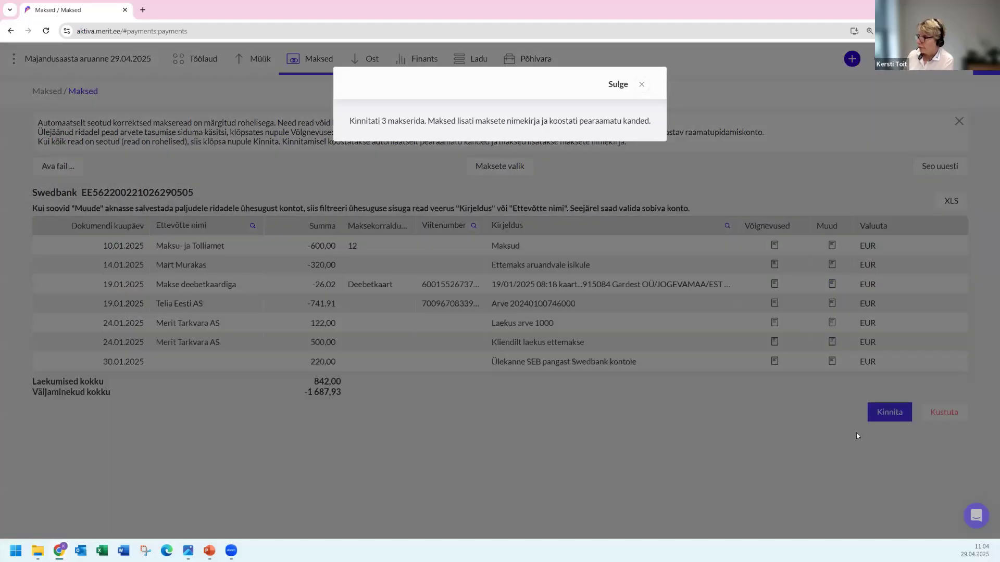
click(644, 82)
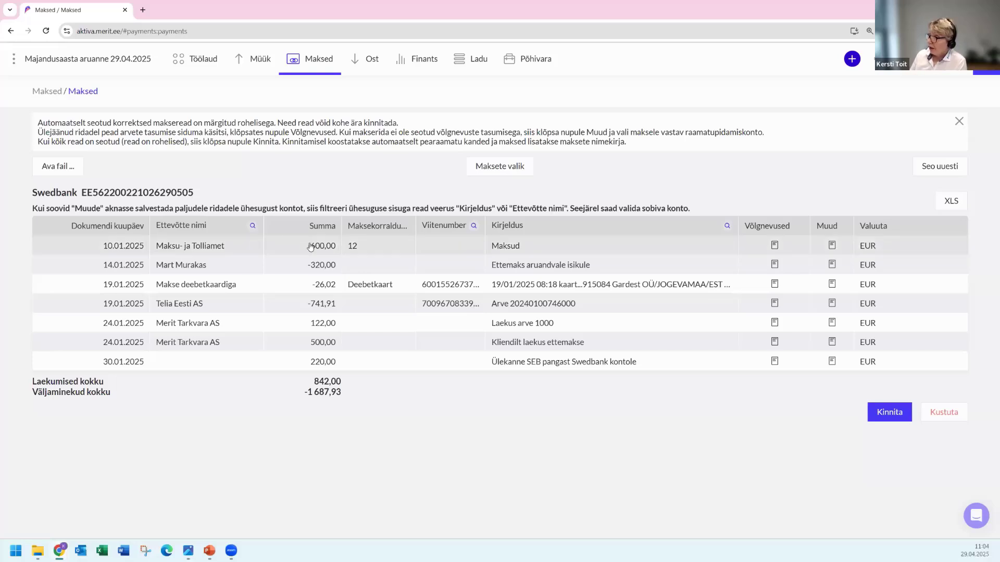
For the Maksu- ja Tolliamet payment, open Võlgnevused and mark all six tax debts due 10.01.2025, leaving out KD-12-2024
click(775, 246)
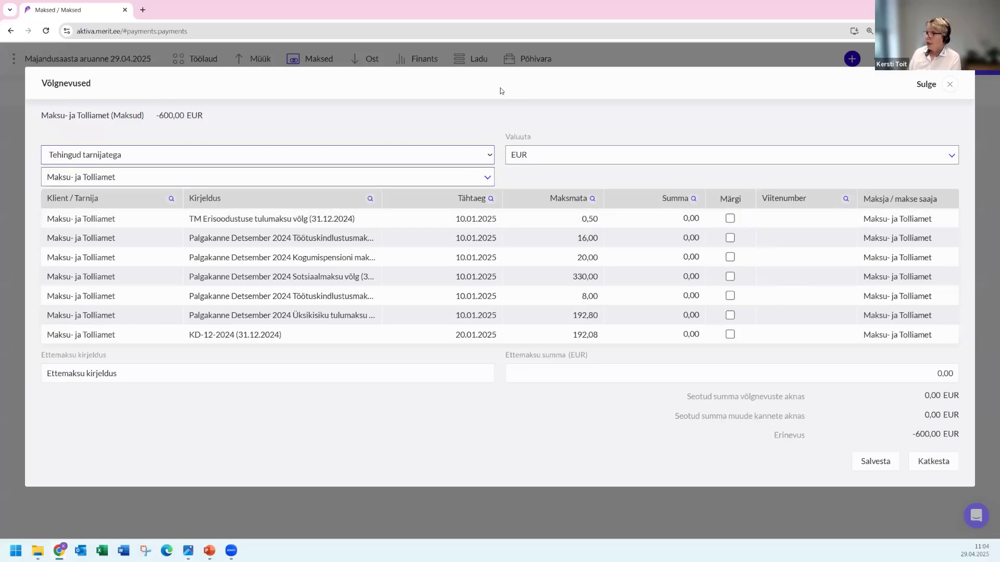
scroll(500, 274, up, 5)
scroll(500, 274, down, 2)
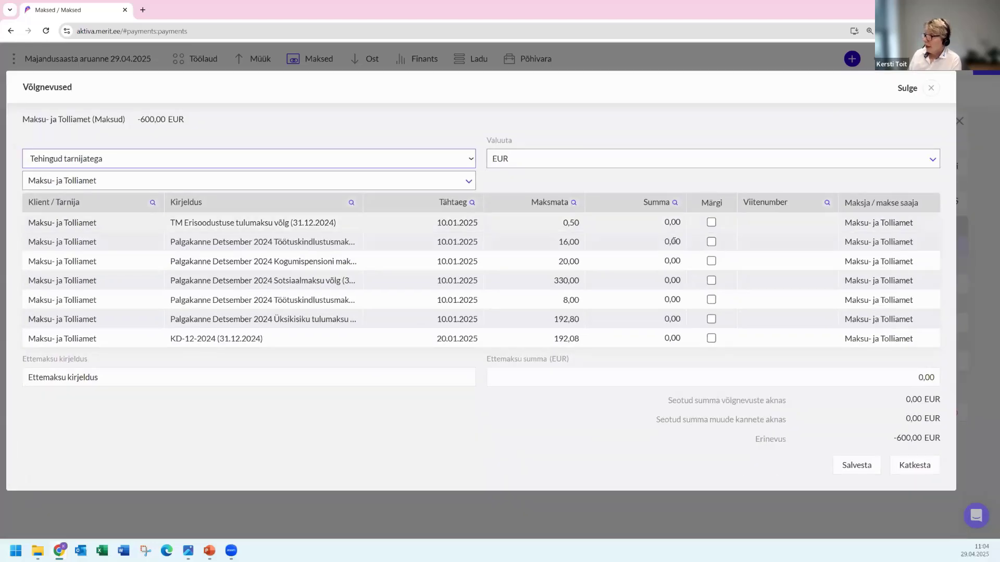
click(712, 223)
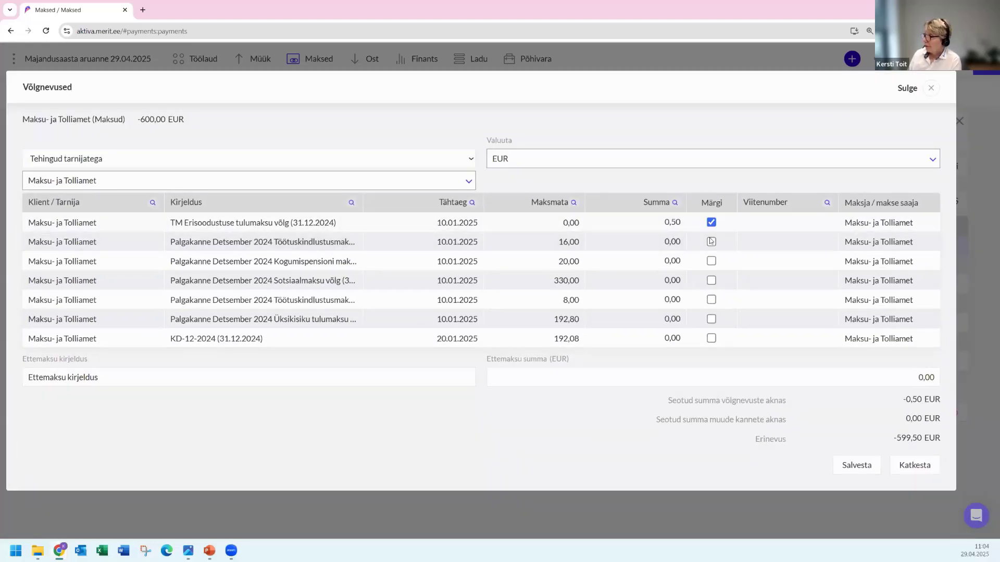
click(711, 242)
click(711, 261)
click(712, 280)
click(711, 300)
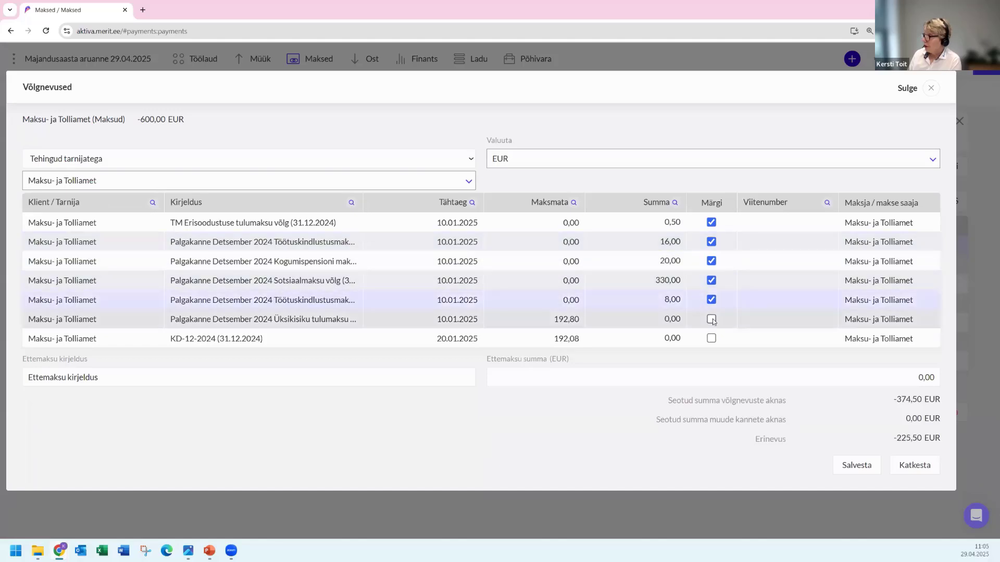
click(711, 319)
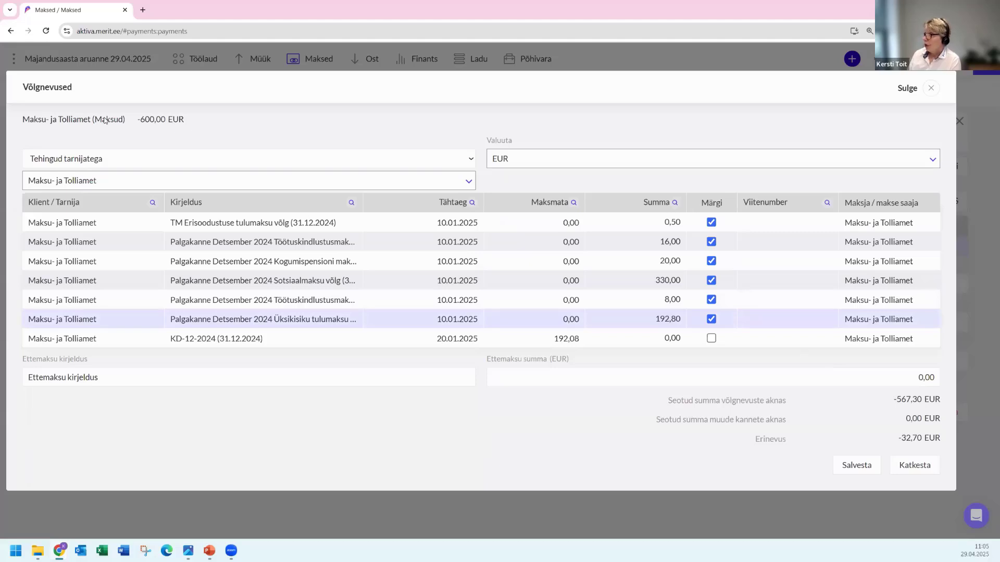
Set the Maksu- ja Tolliamet prepayment amount (Ettemaksu summa) to 32,70 EUR and save the debt matching
click(831, 374)
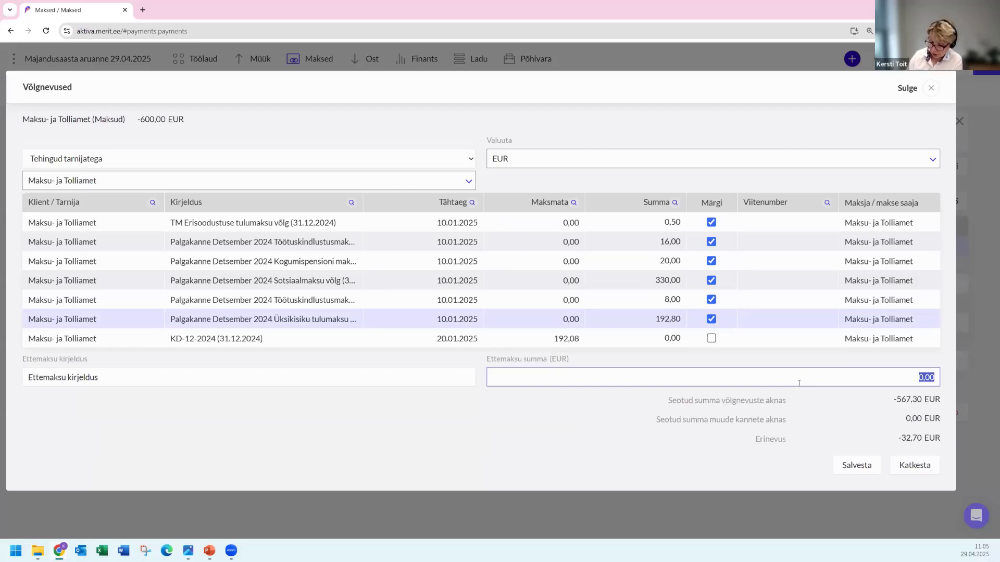
text(32,7)
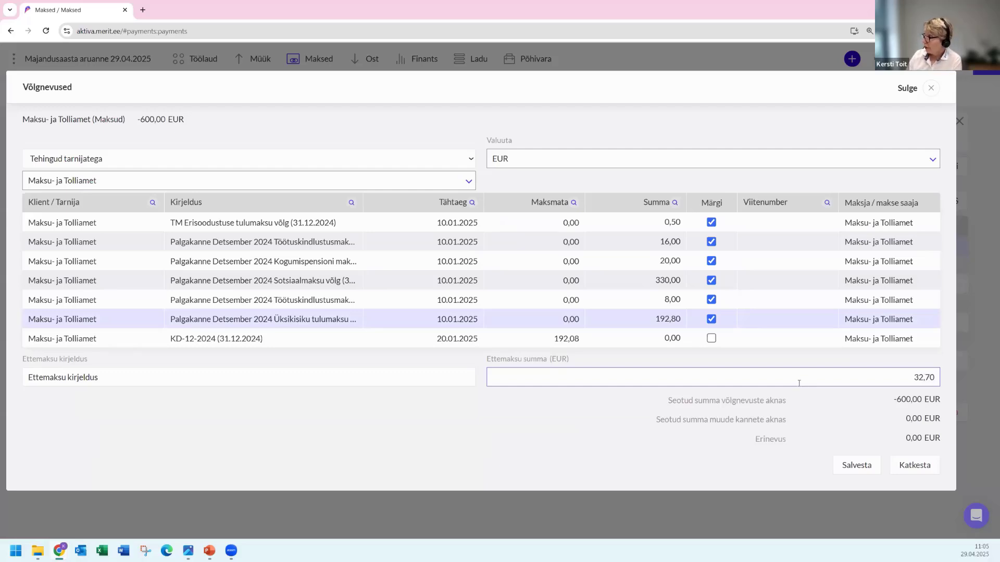
click(726, 445)
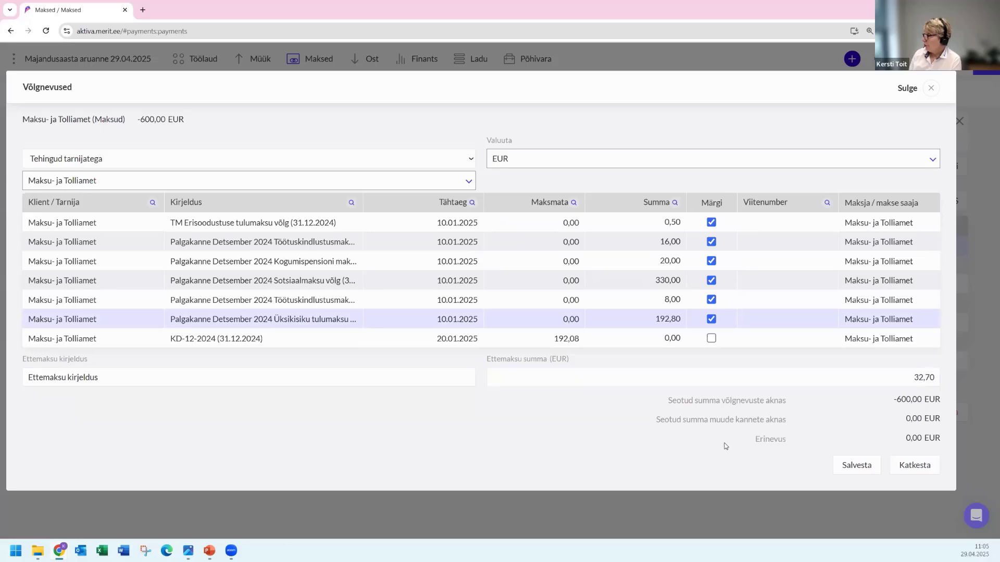
click(846, 468)
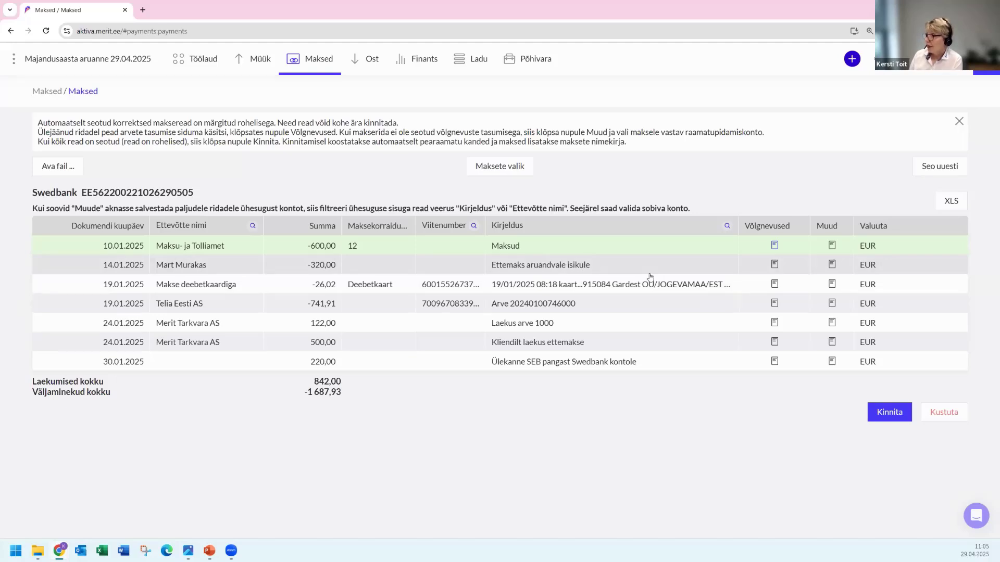
Record the Ettemaks aruandvale isikule payment through Võlgnevused as a 320 EUR prepayment and save it
click(774, 265)
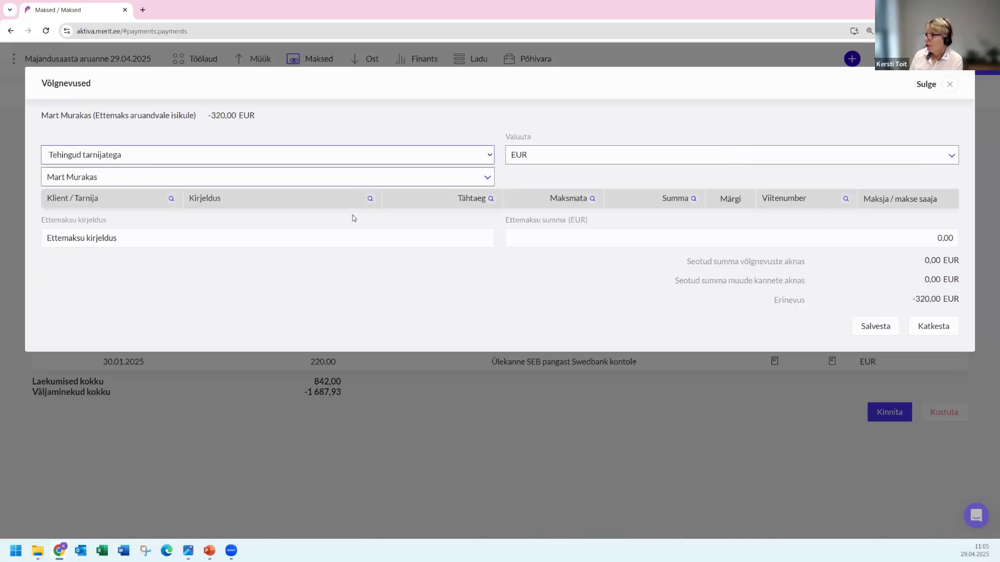
click(829, 241)
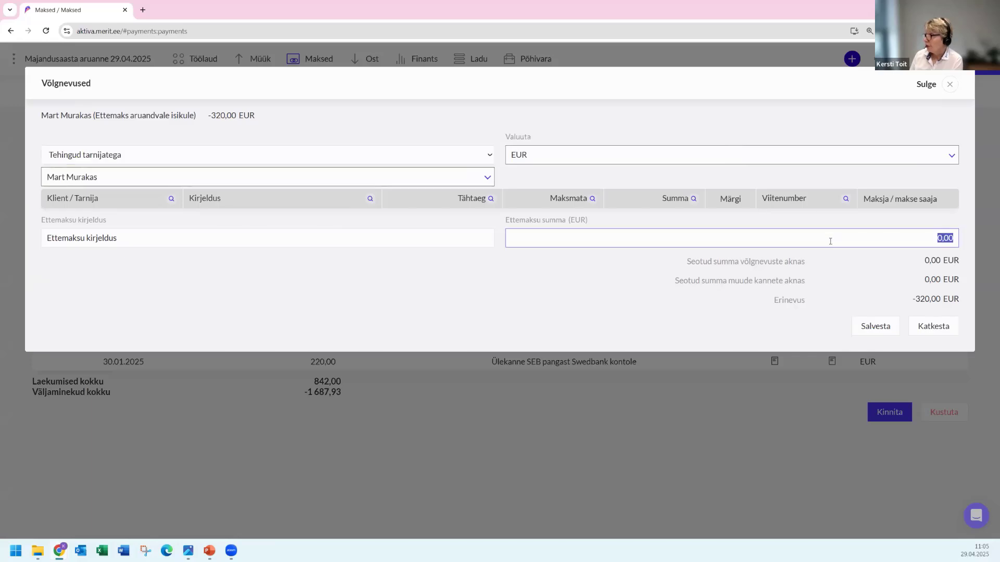
text(32)
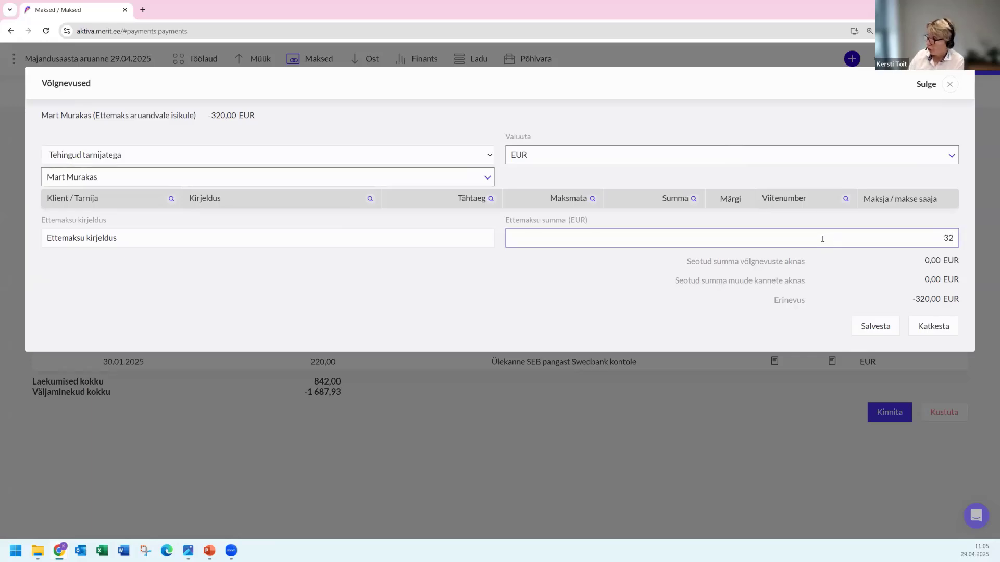
text(0)
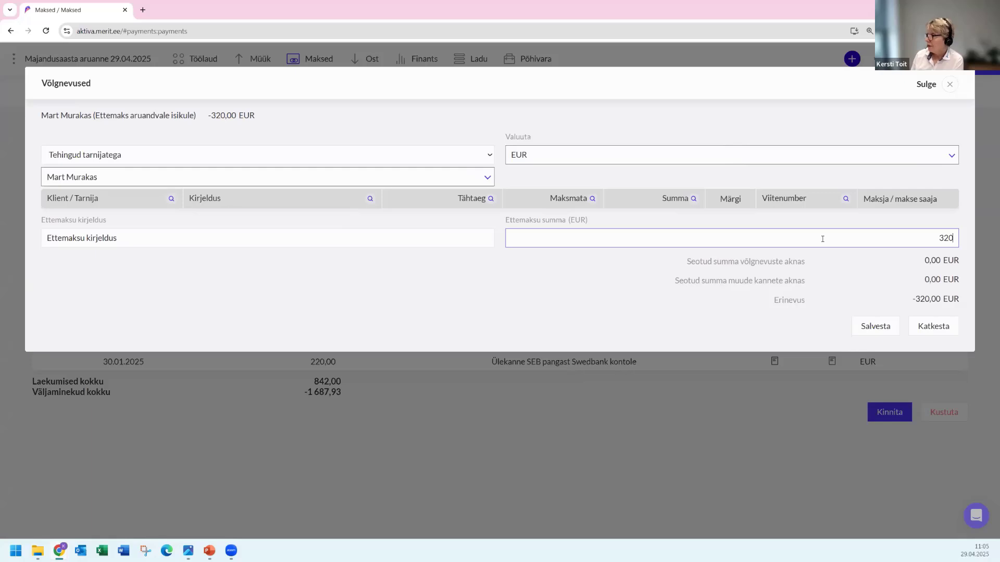
text(,)
click(874, 326)
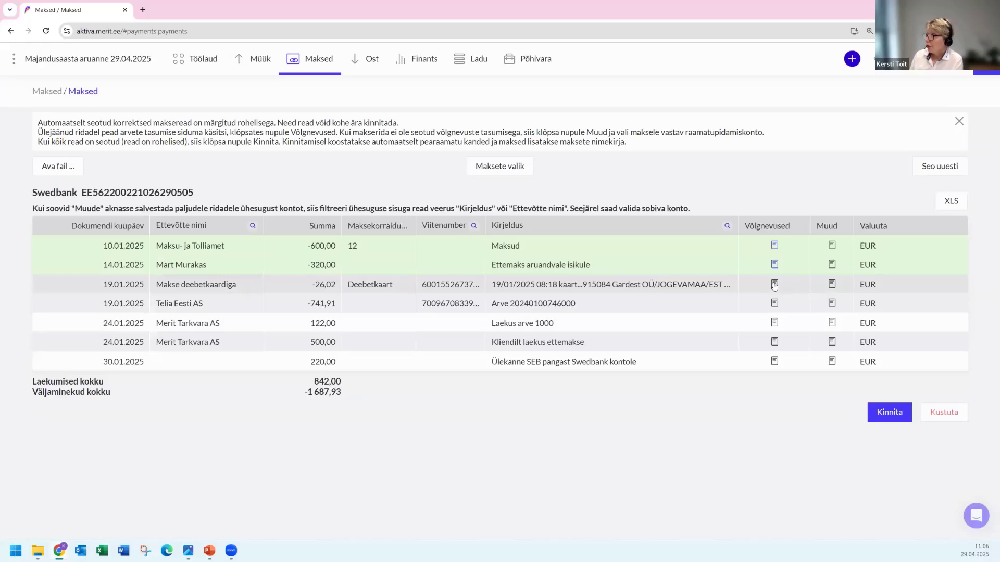
Match the debit card payment of 19.01.2025 to supplier Gardest OÜ's purchase invoice through Võlgnevused and save
click(634, 290)
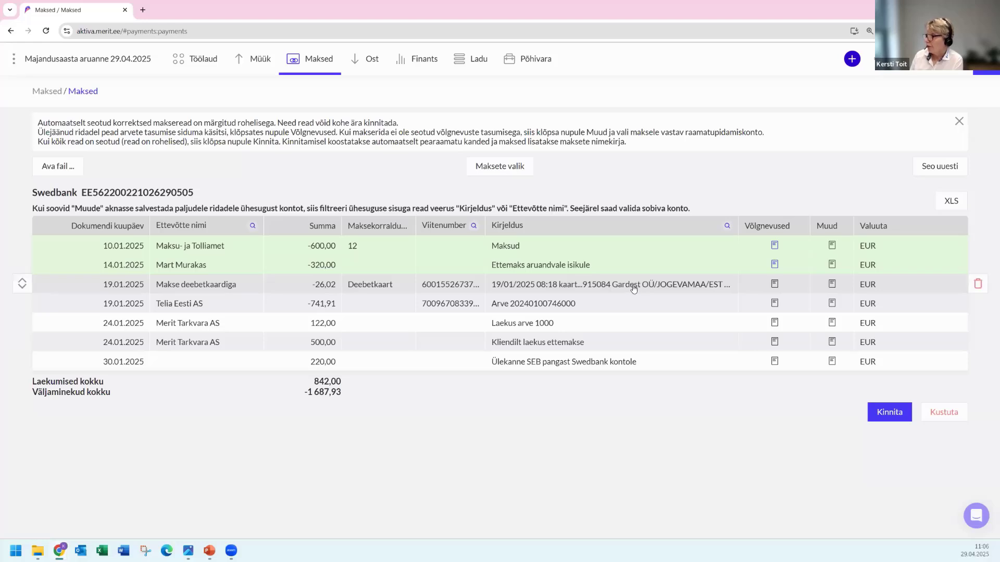
click(775, 285)
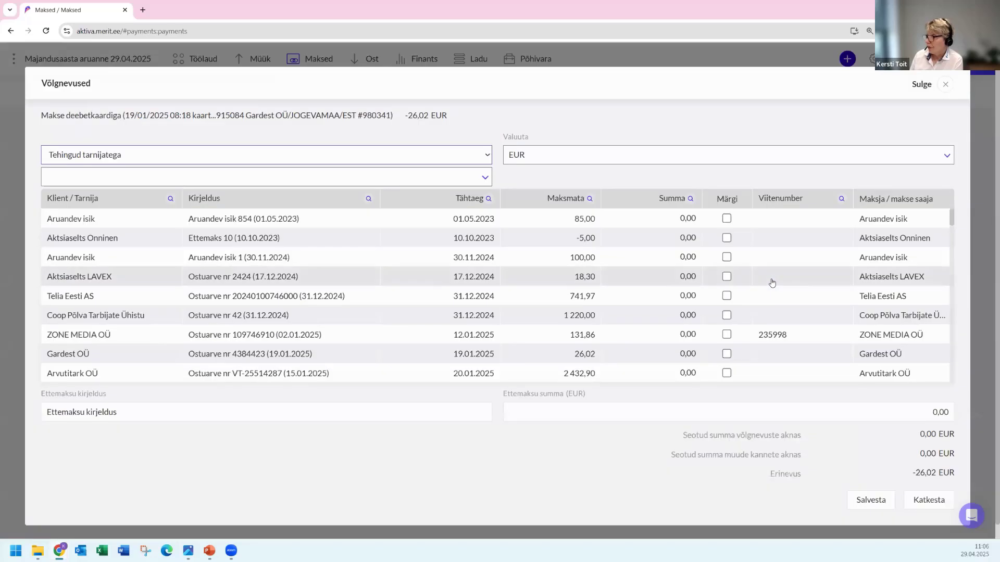
click(125, 183)
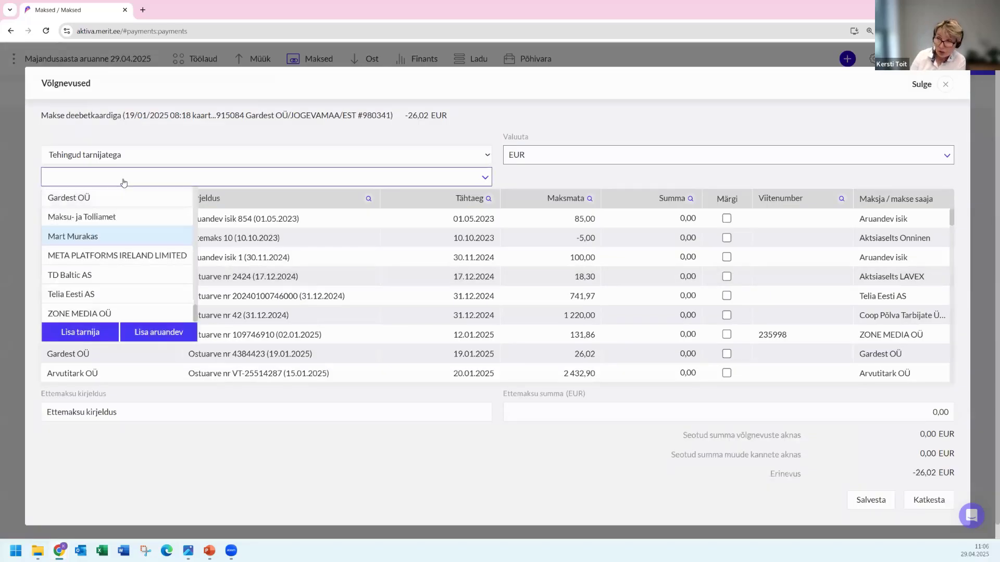
click(103, 198)
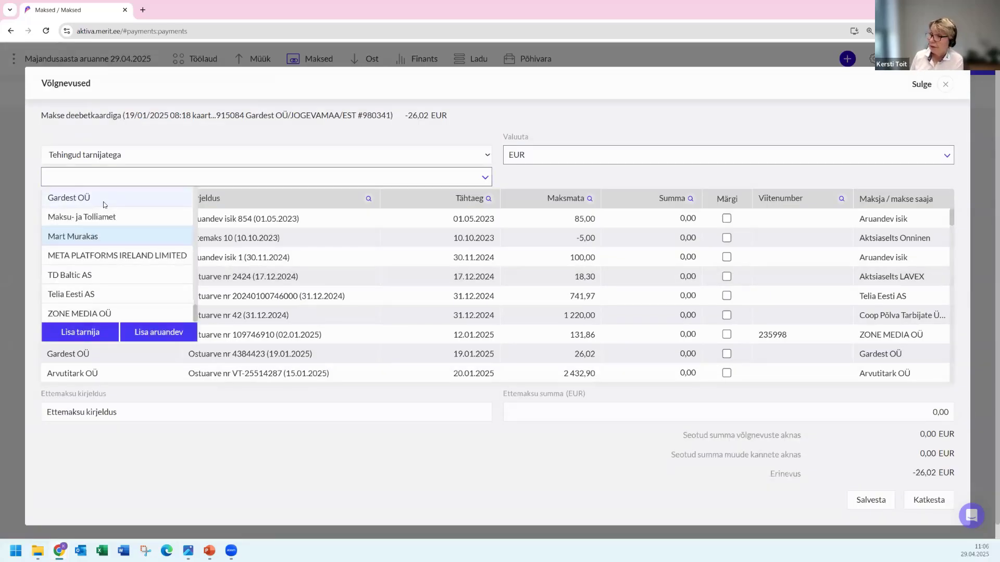
click(730, 218)
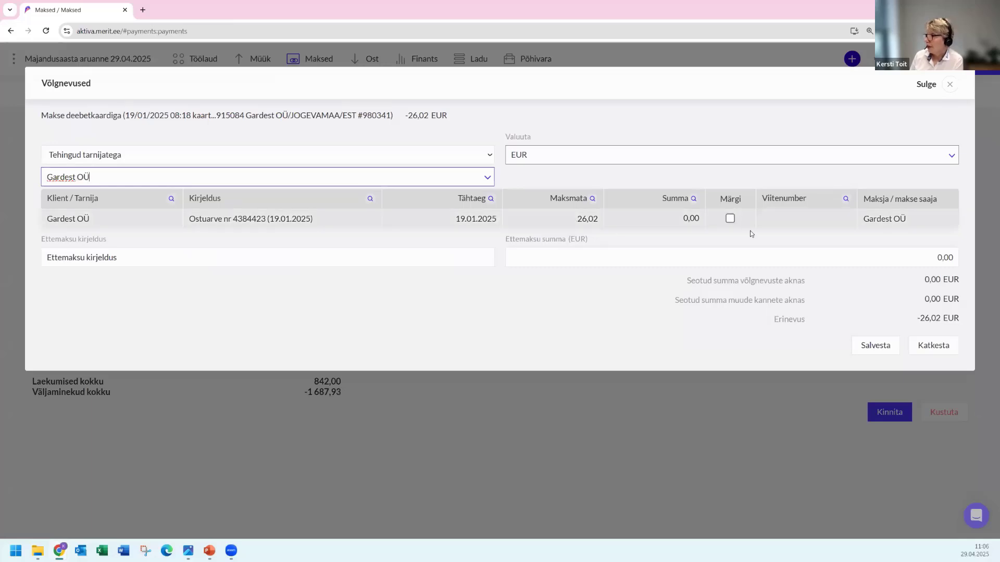
click(870, 348)
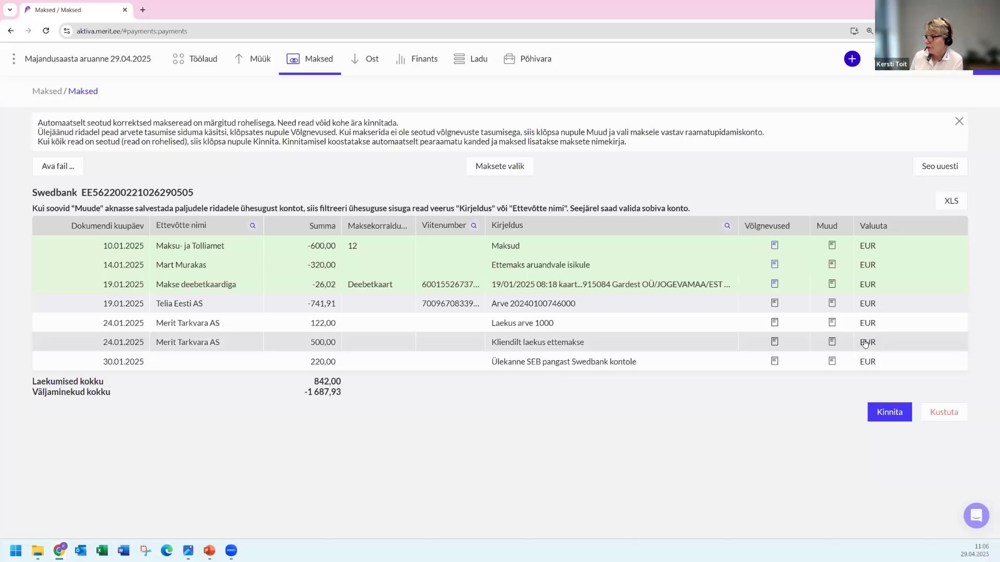
Match the Telia Eesti AS payment to its purchase invoice dated 31.12.2024, save, and confirm the matched statement rows
click(774, 304)
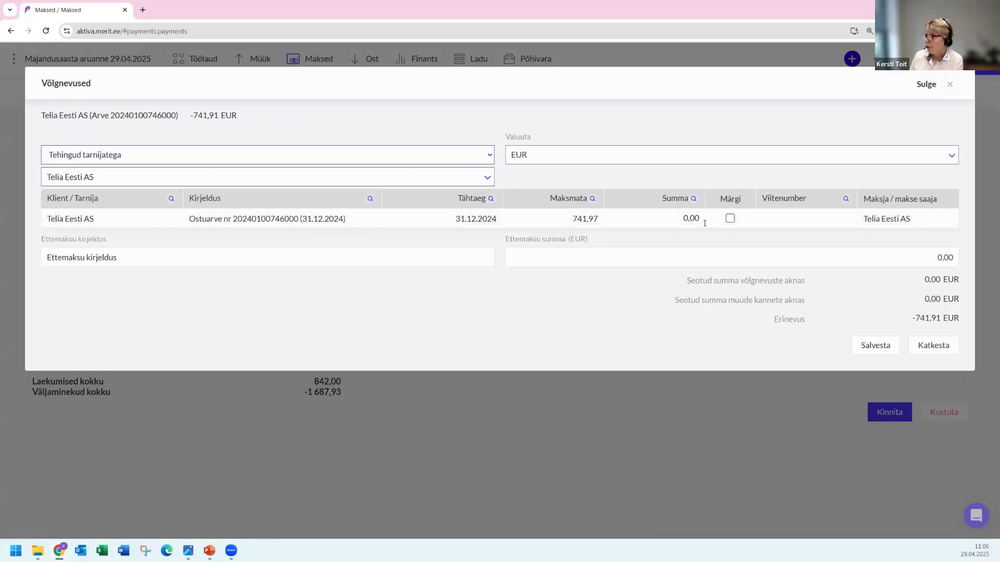
click(730, 219)
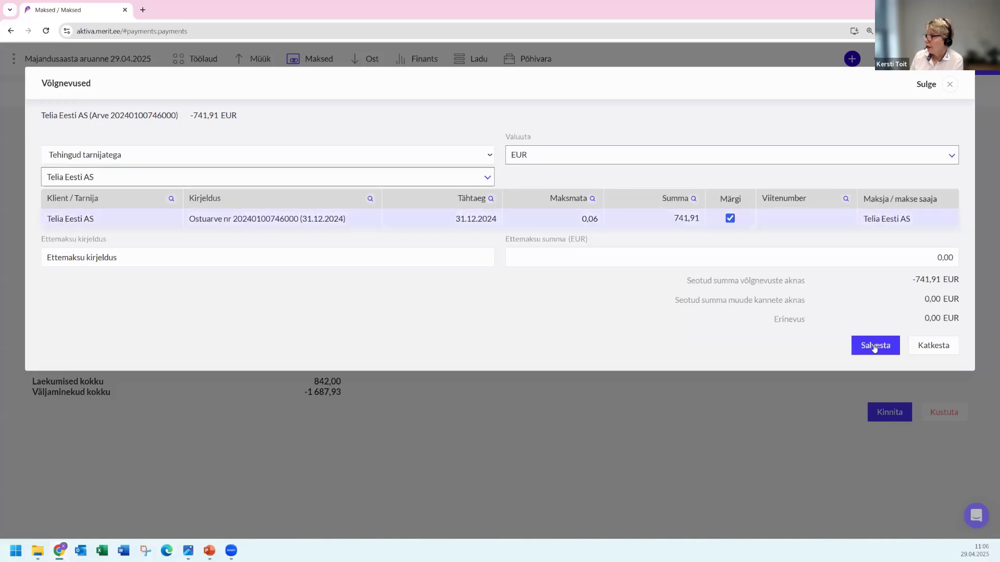
click(875, 346)
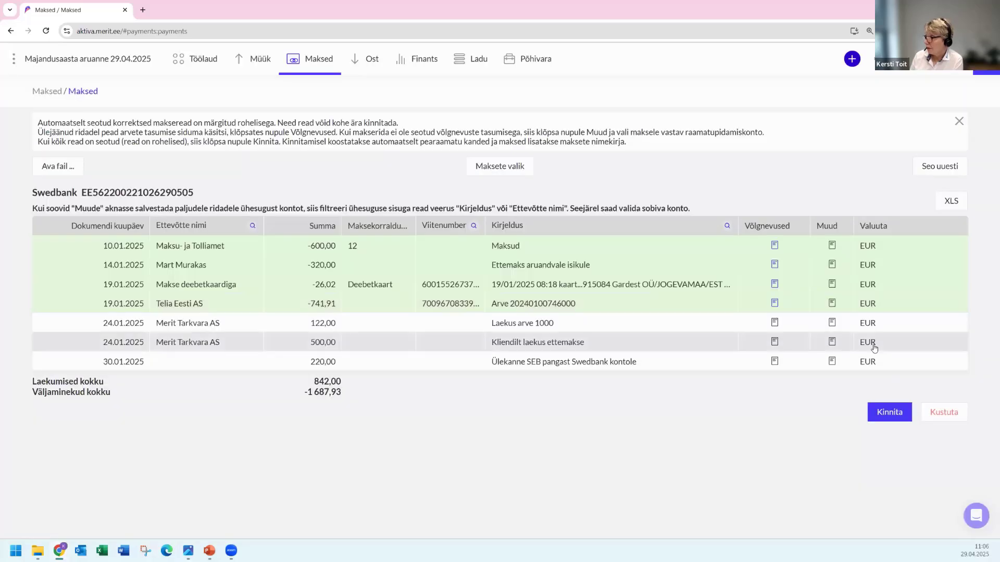
click(881, 414)
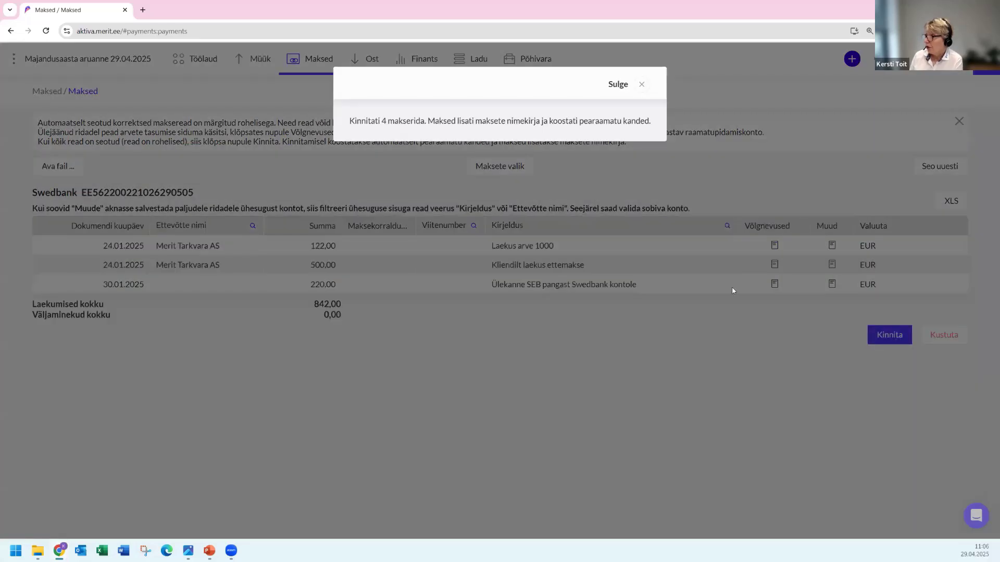
click(641, 84)
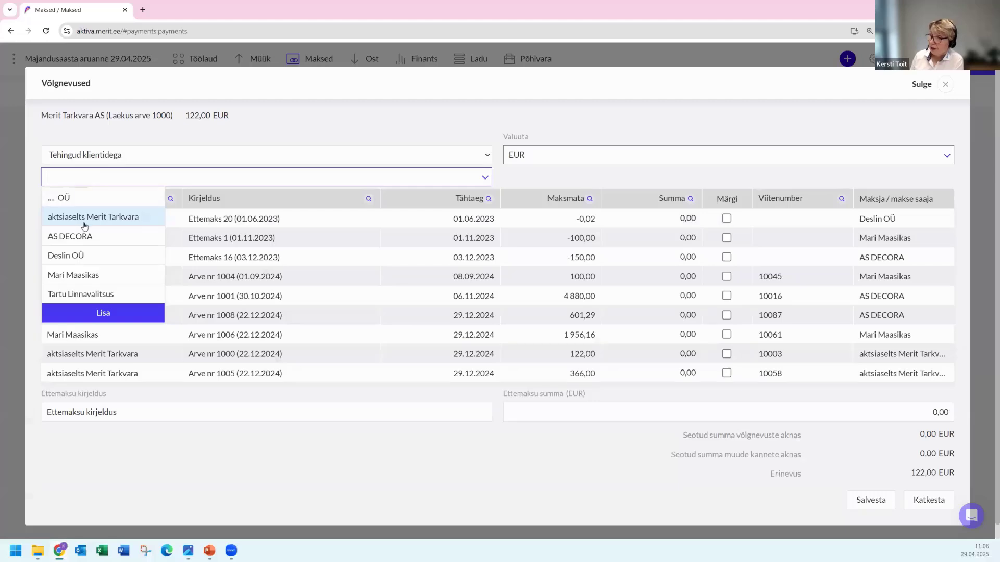
Match the 122 EUR Merit Tarkvara AS receipt to invoice 1000 of customer aktsiaselts Merit Tarkvara and save
click(88, 217)
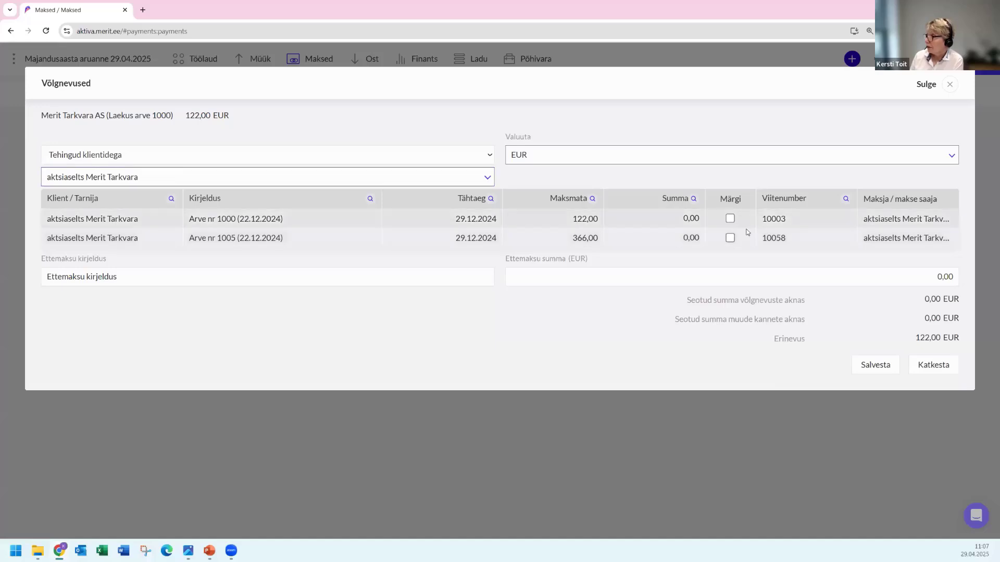
click(730, 218)
click(878, 366)
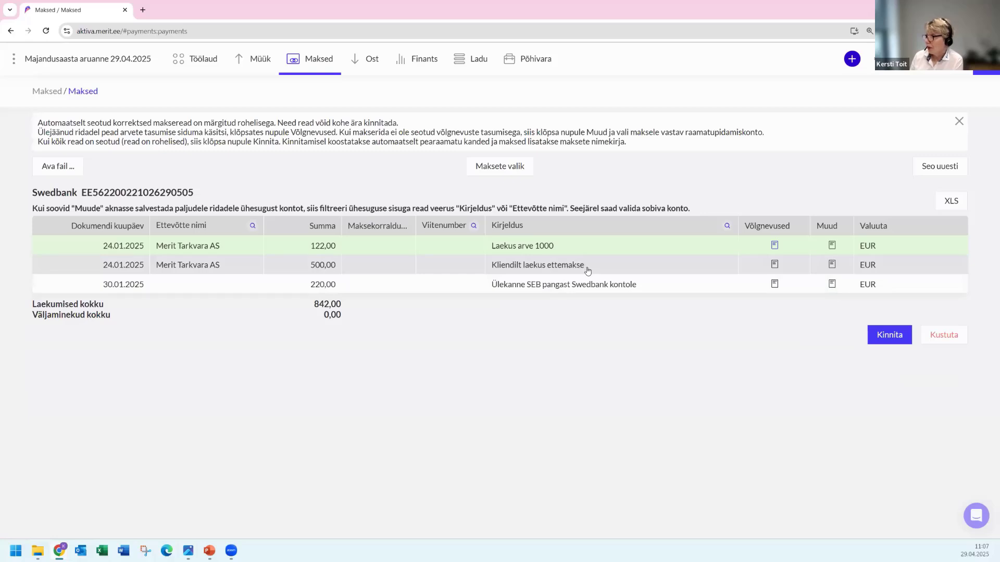
Save the Kliendilt laekus ettemakse receipt as a 500 EUR prepayment from customer aktsiaselts Merit Tarkvara, and confirm the matched statement rows
click(774, 265)
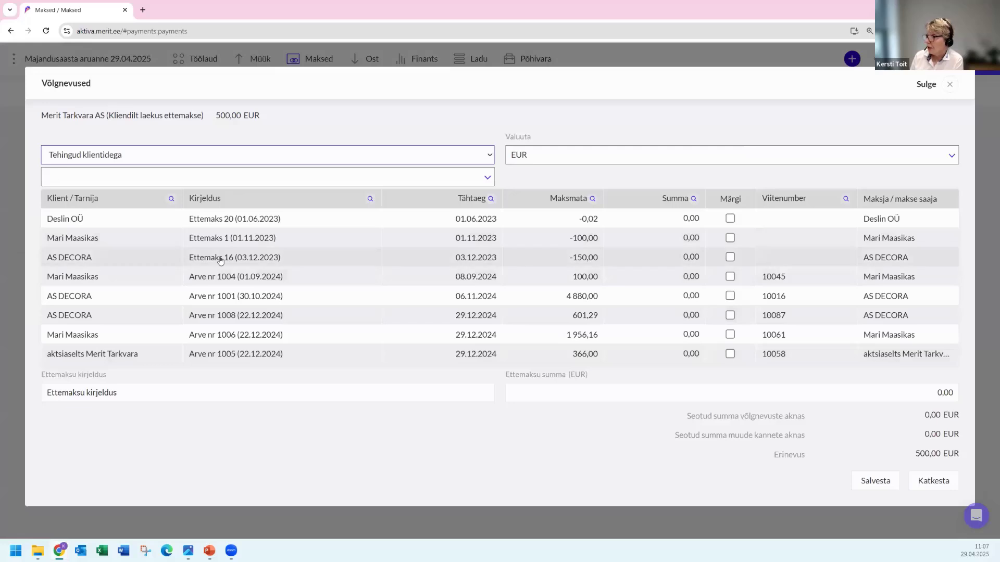
click(83, 177)
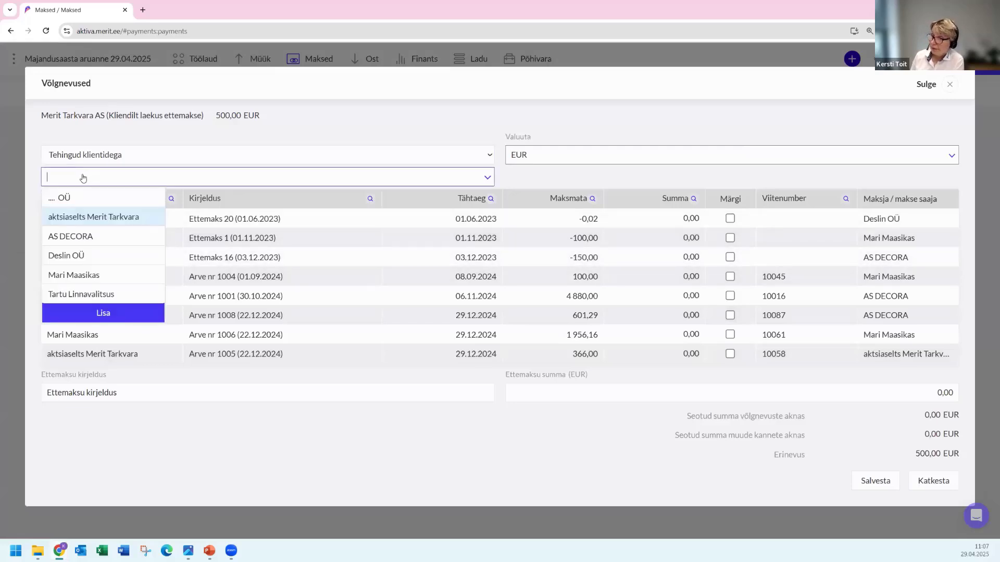
click(91, 219)
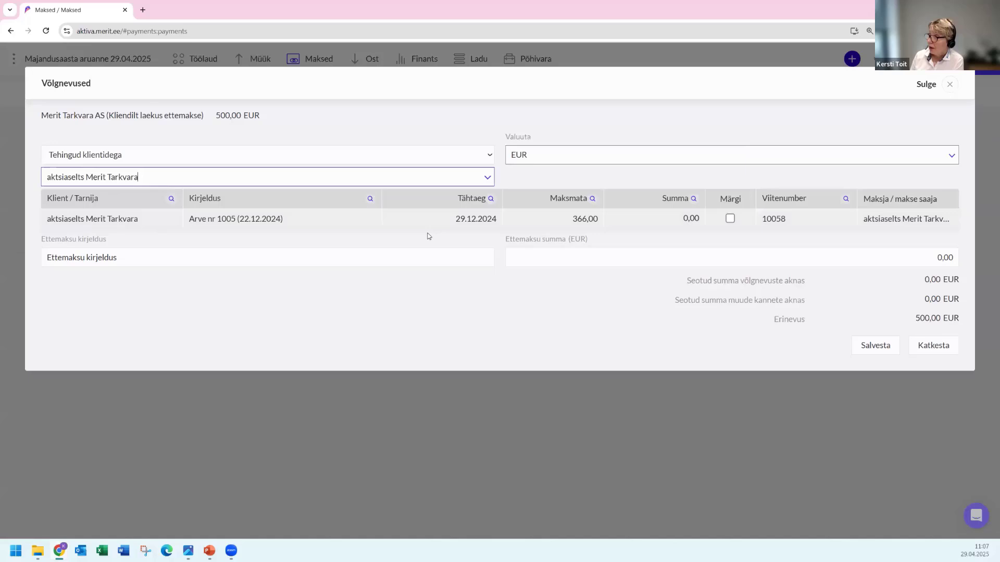
click(841, 259)
text(5)
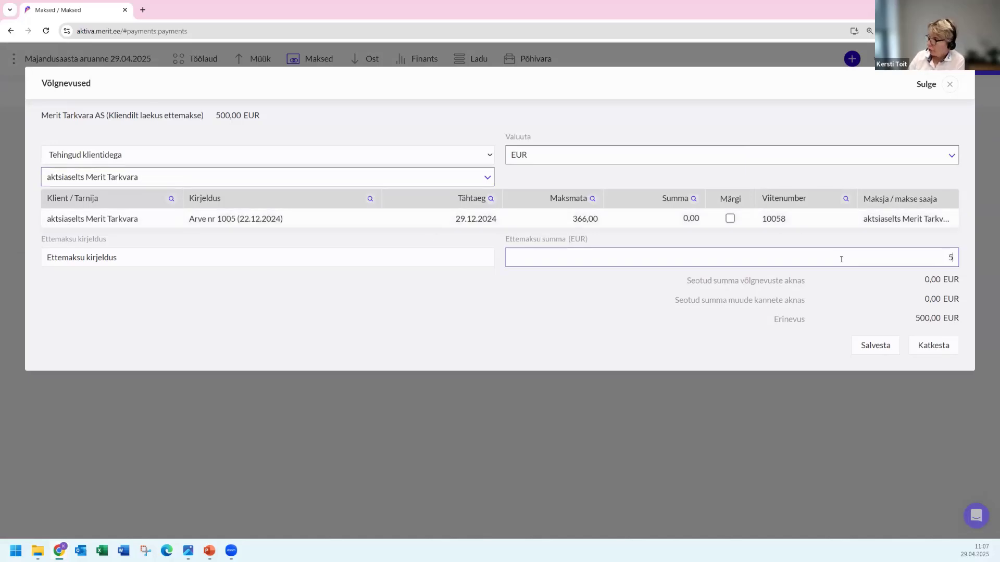
text(00)
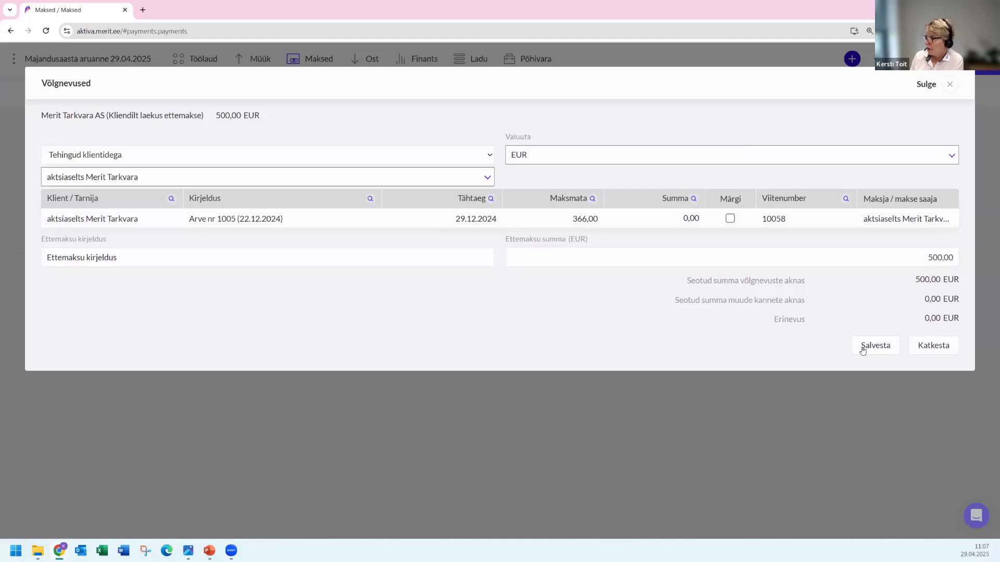
click(864, 350)
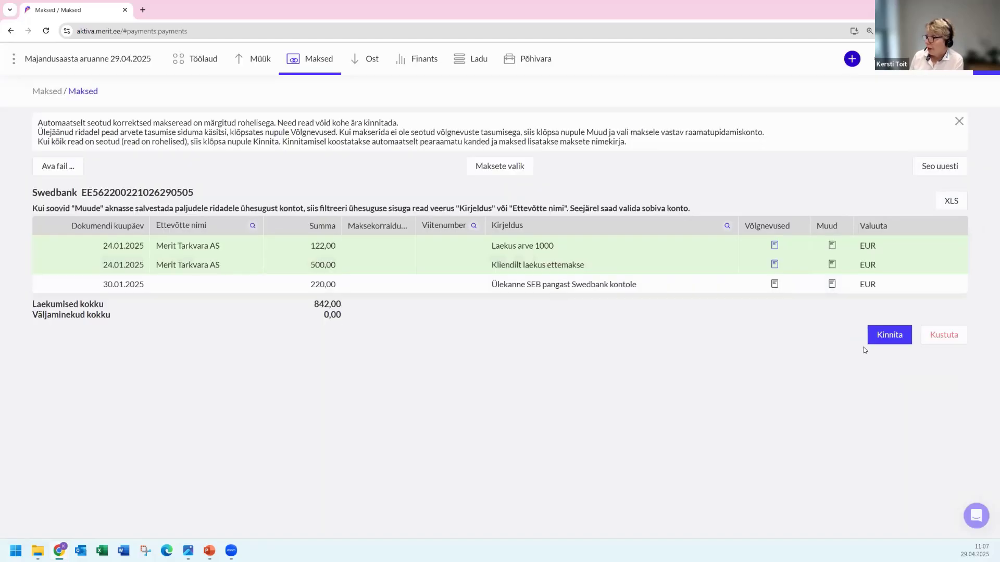
click(887, 337)
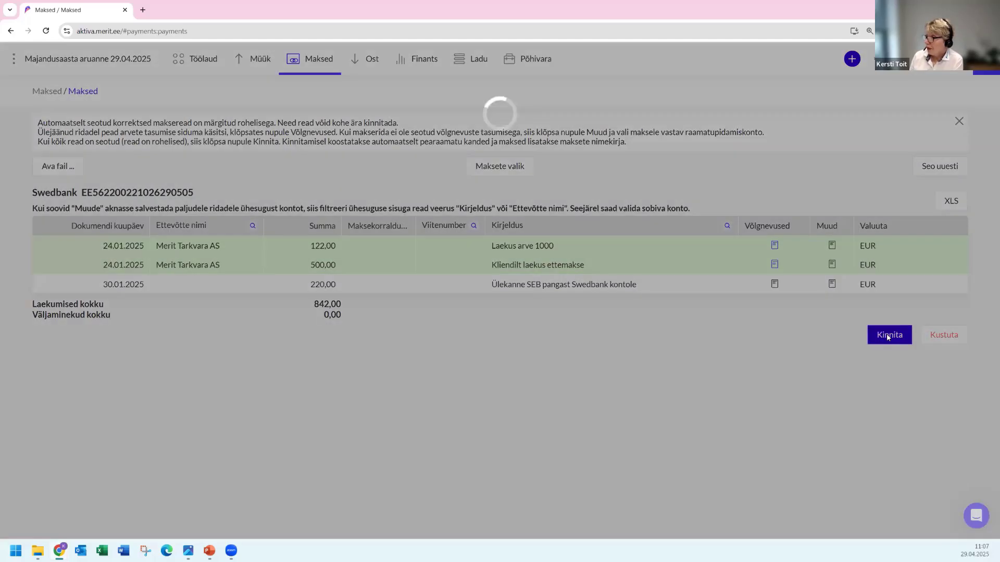
click(642, 84)
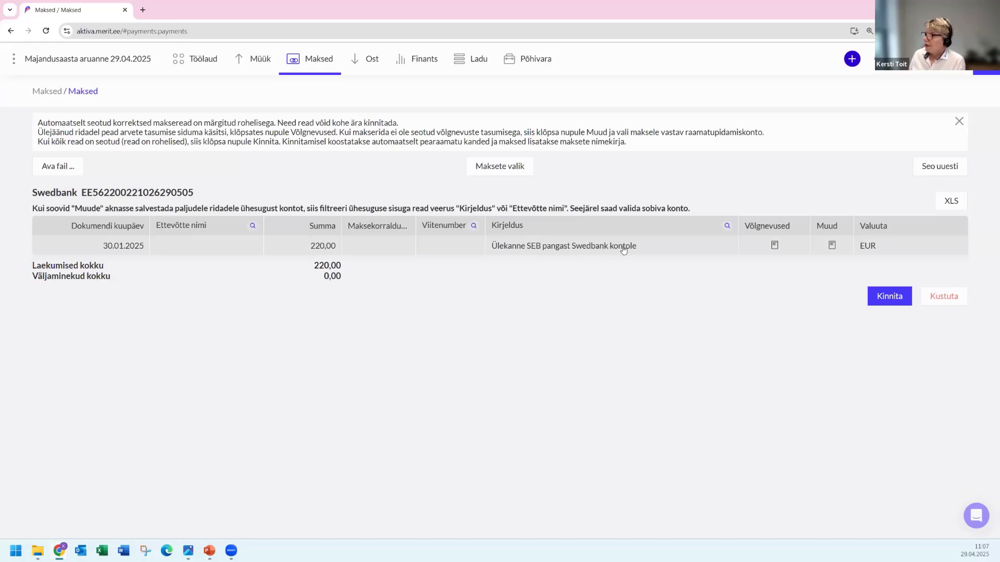
Assign the Ülekanne SEB pangast Swedbank kontole receipt to account 1080 - Raha teel / panga vahekonto, save, and confirm the statement row
click(832, 246)
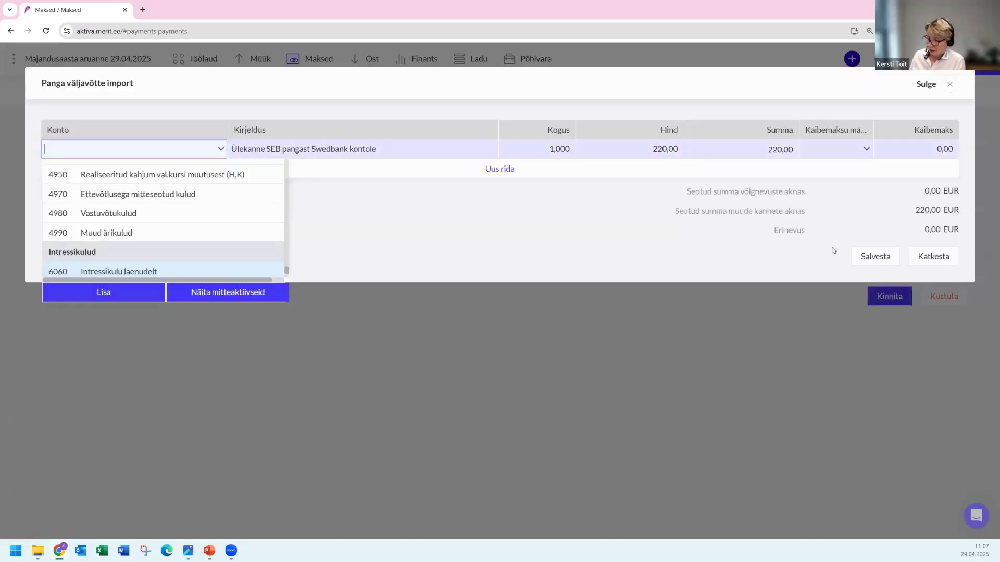
text(1)
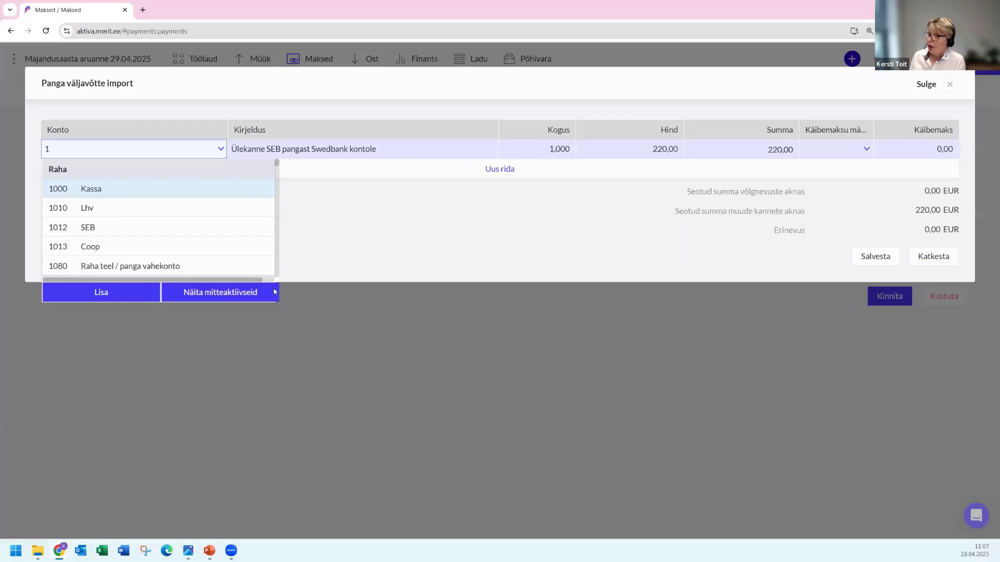
click(164, 266)
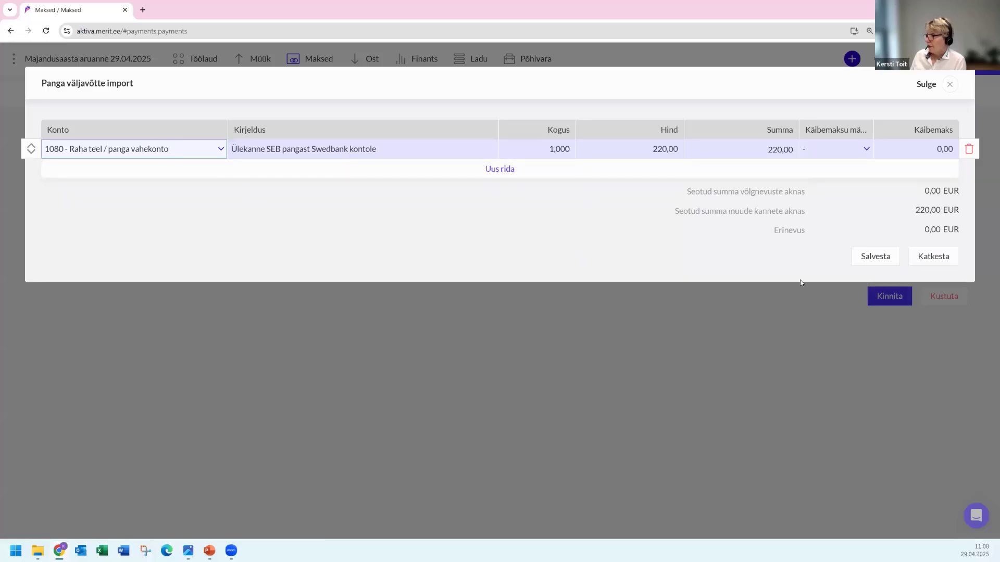
click(871, 258)
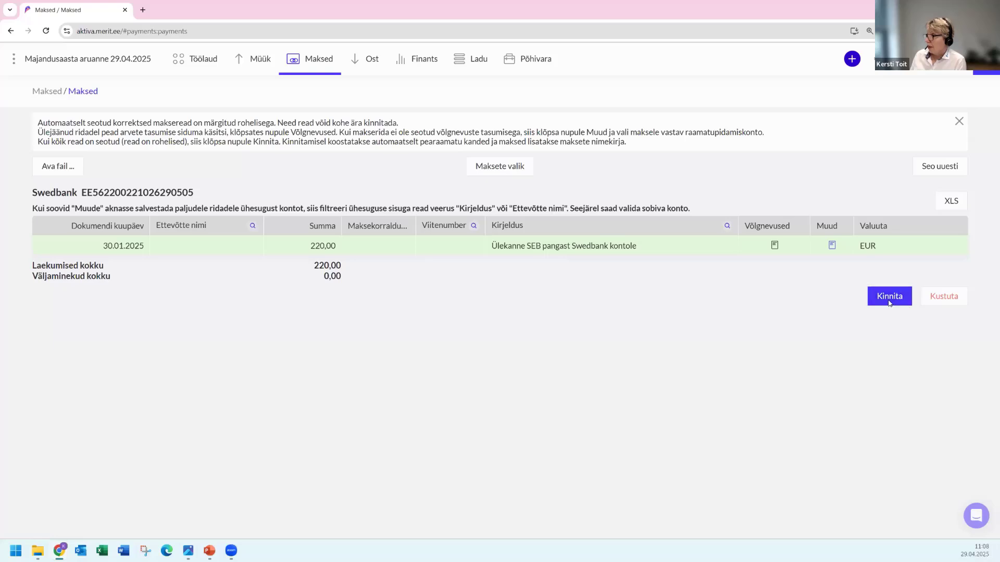
click(885, 301)
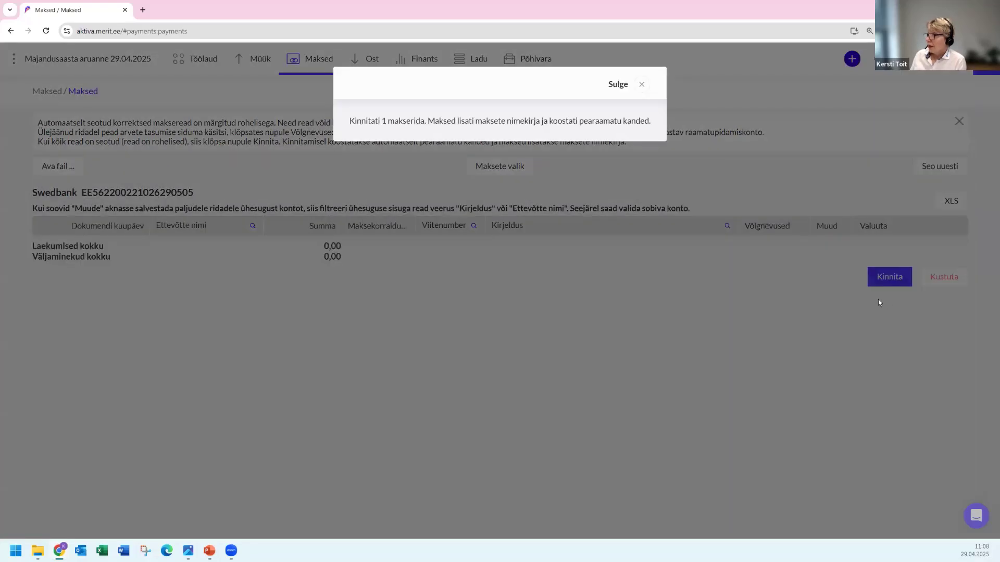
click(642, 84)
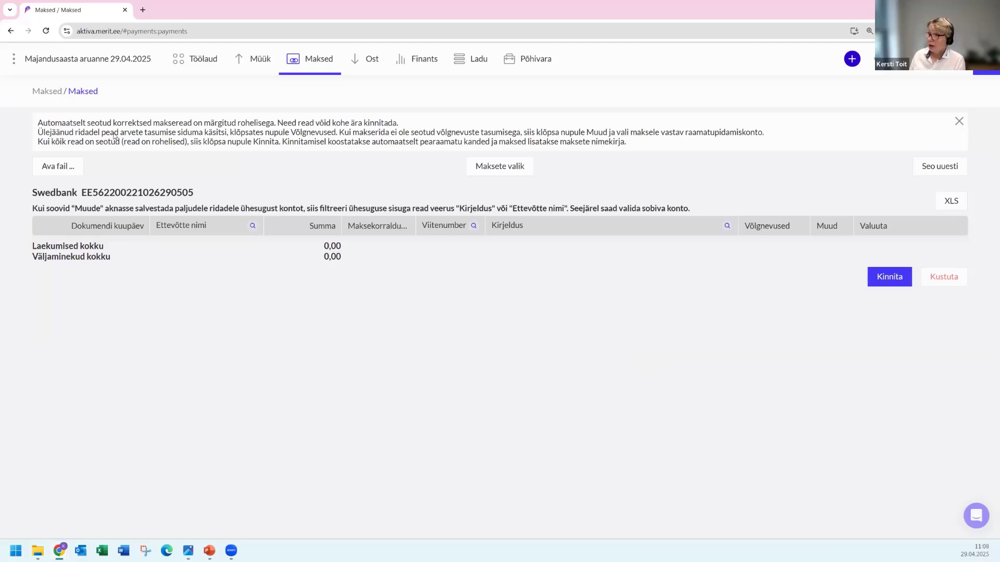
key(alt+Tab)
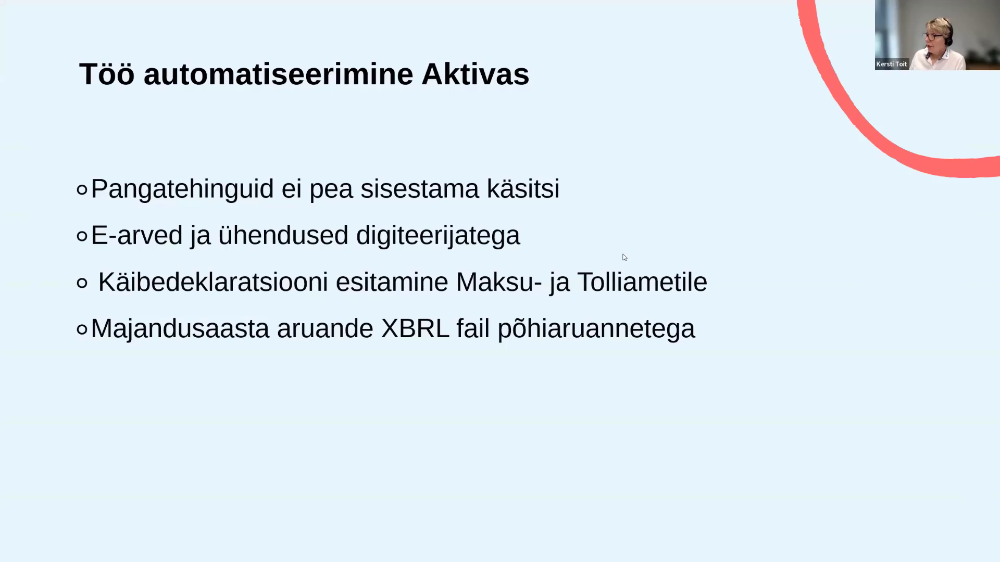
click(687, 299)
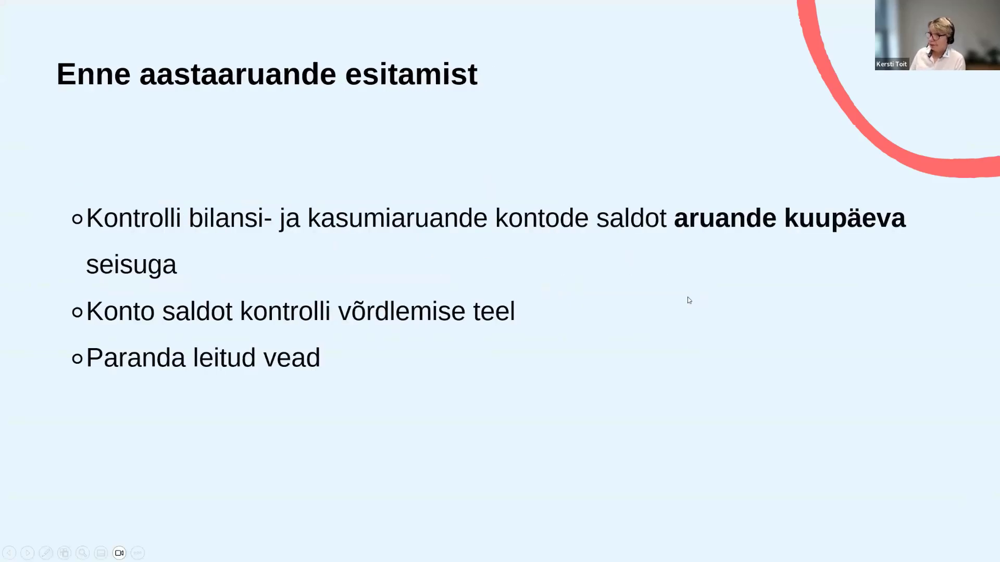
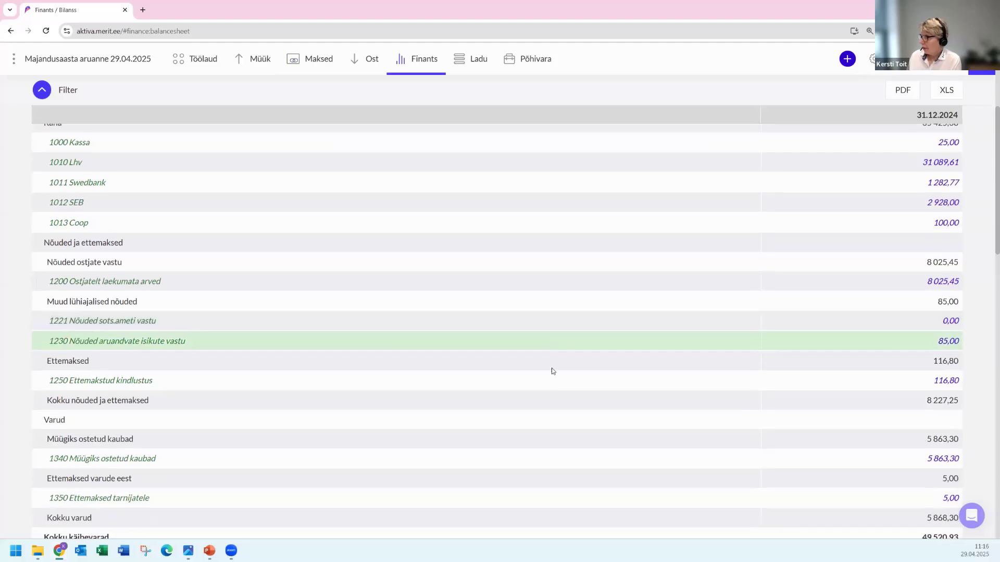
Examine the cash and bank account balances under Raha in the detailed balance sheet dated 31.12.2024
scroll(553, 370, up, 7)
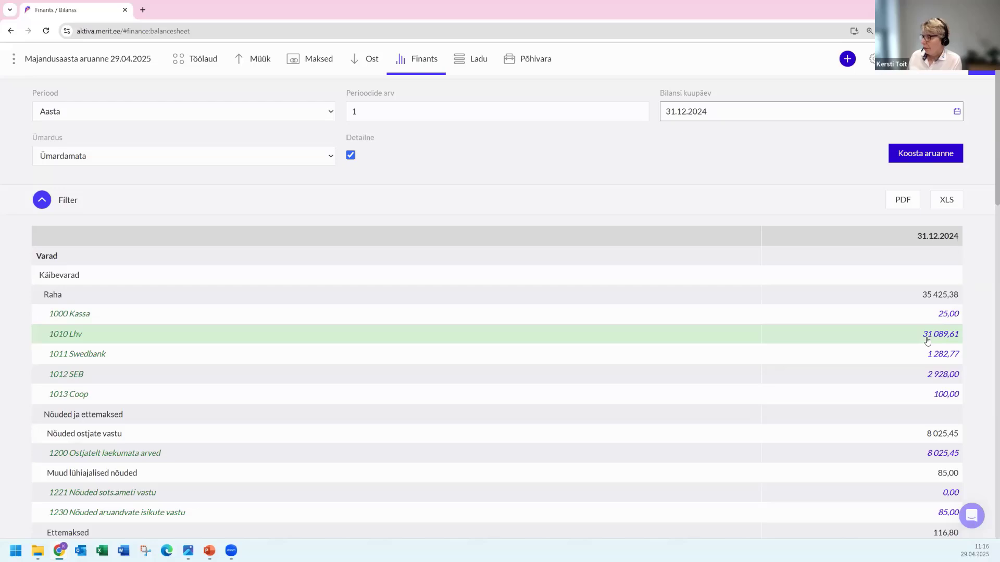
Export the detailed balance sheet dated 31.12.2024 as a PDF and open the downloaded file
scroll(927, 341, down, 3)
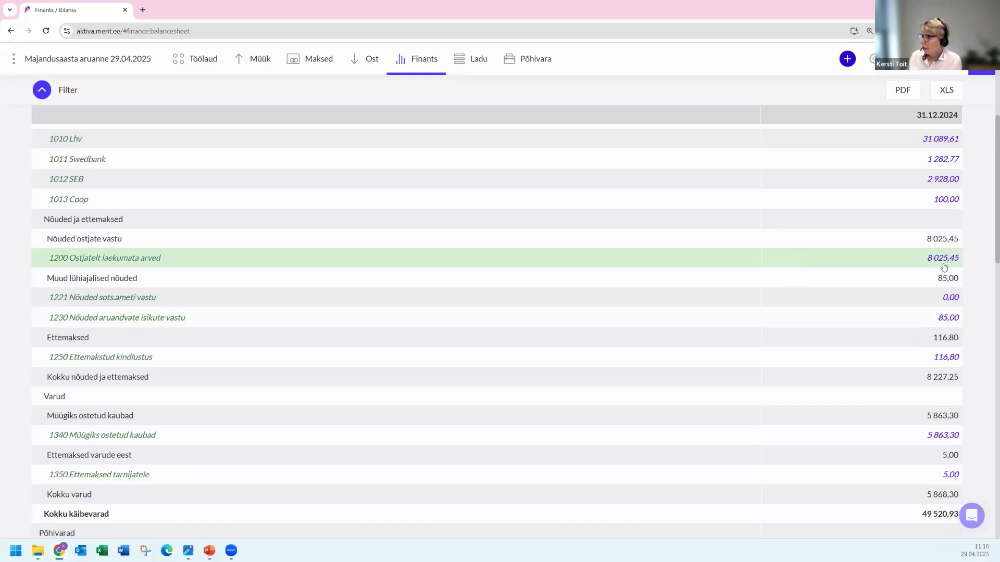
click(902, 92)
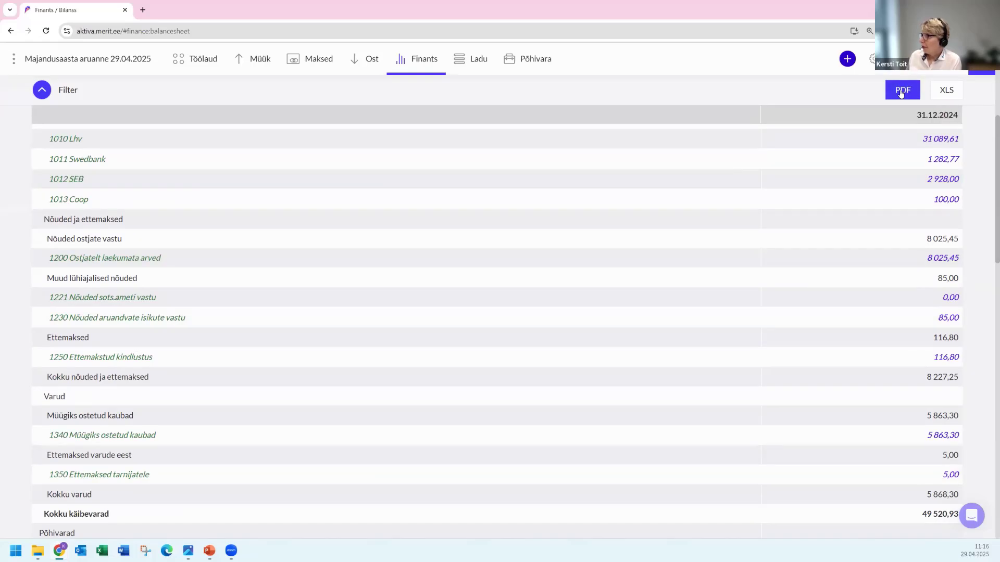
click(867, 56)
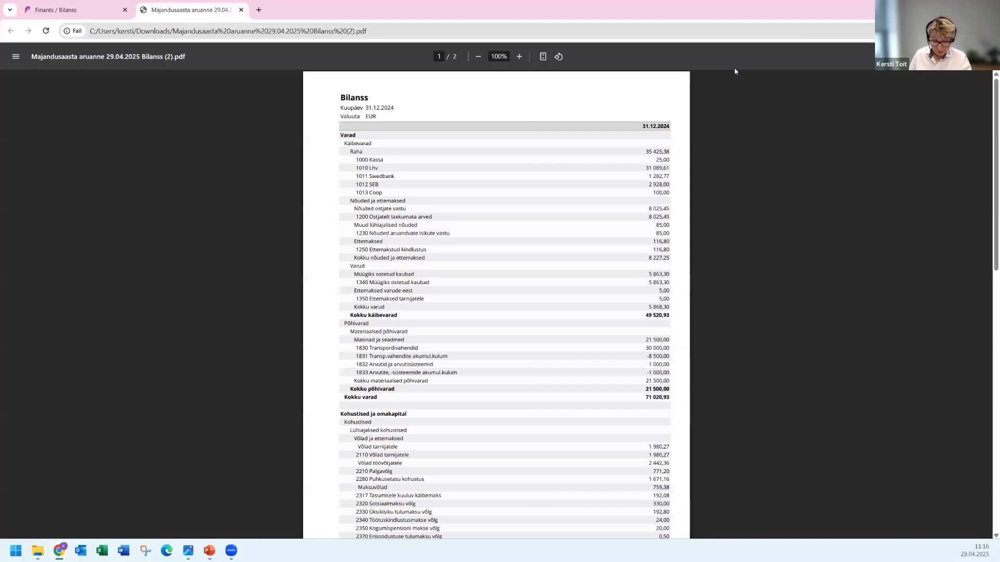
Separate the balance sheet PDF into its own window and arrange it side by side with the Merit Aktiva window
key(super+Right)
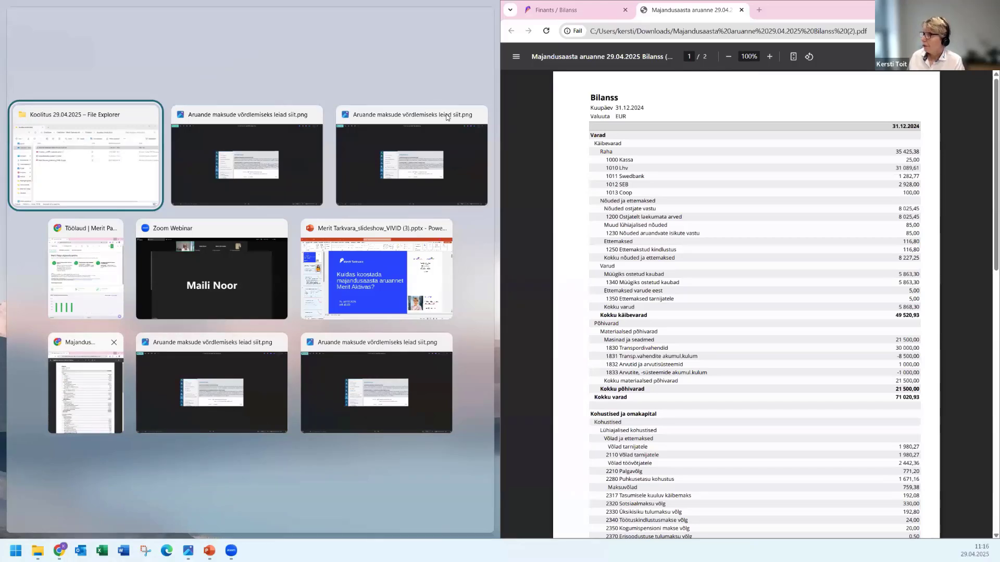
click(609, 15)
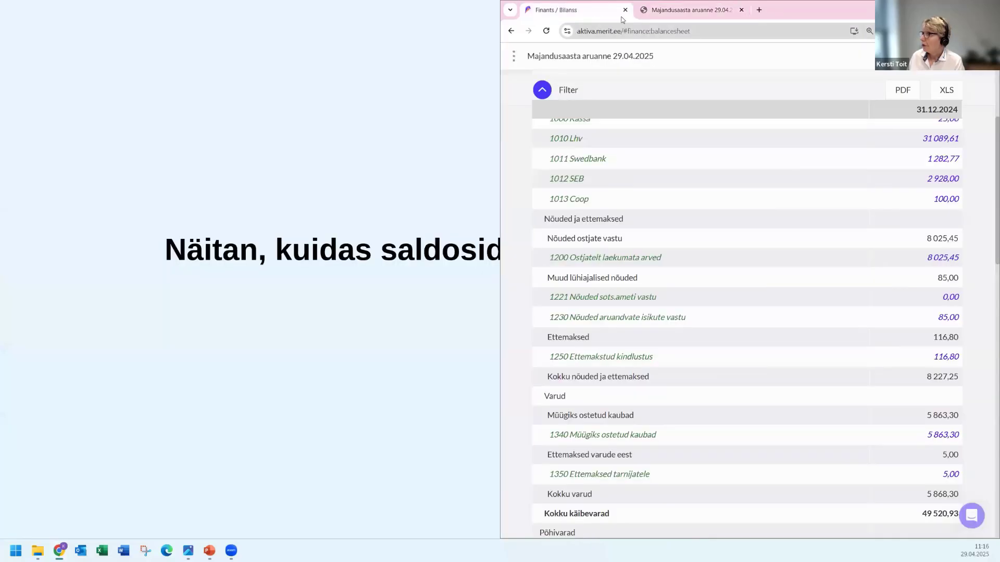
drag(684, 11, 622, 42)
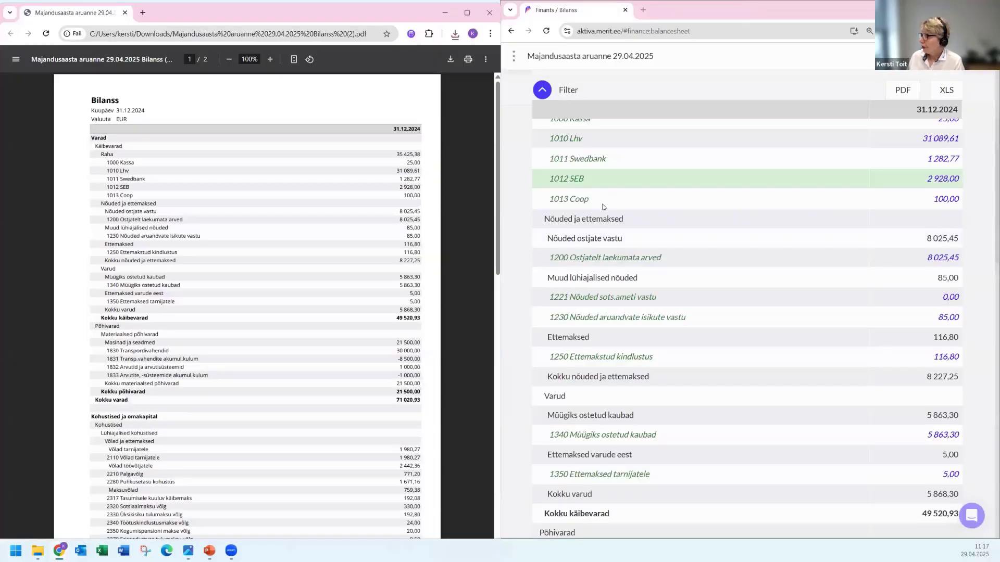
scroll(603, 203, up, 5)
scroll(602, 203, down, 3)
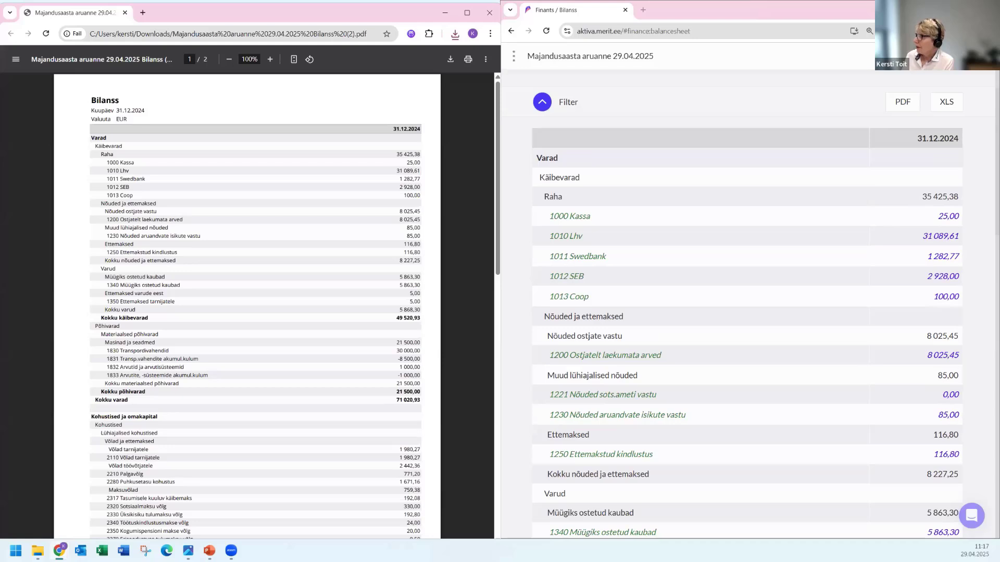
Generate the customer debt report (Kliendivõlgnevuste aruanne) as of last year-end and compare its invoice and prepayment totals with the balance sheet PDF
click(513, 55)
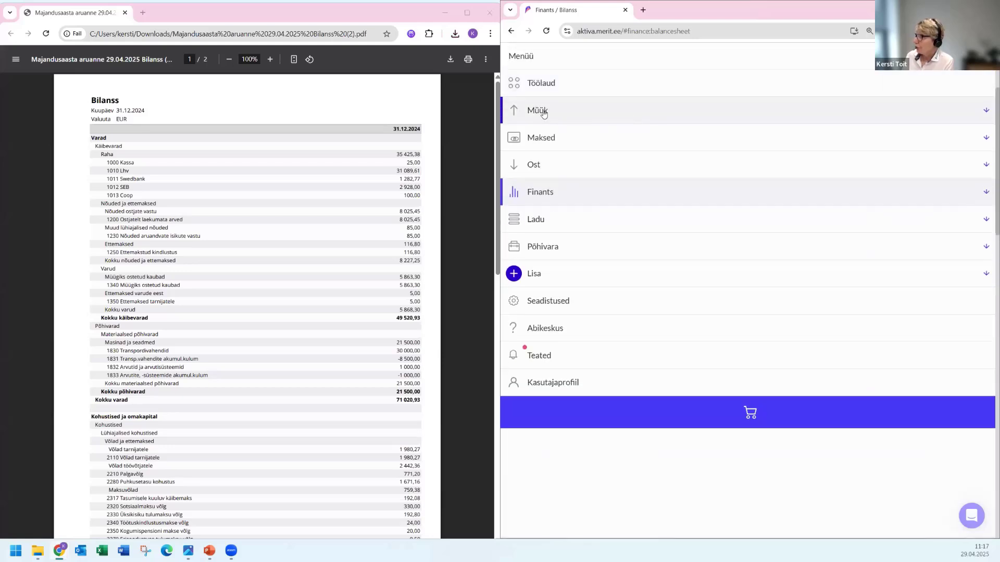
click(543, 113)
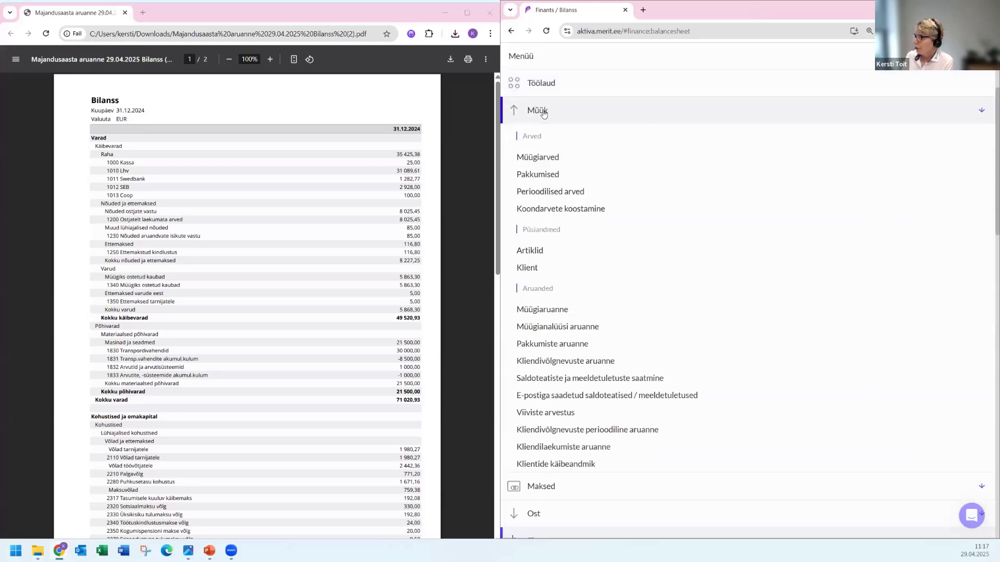
click(545, 362)
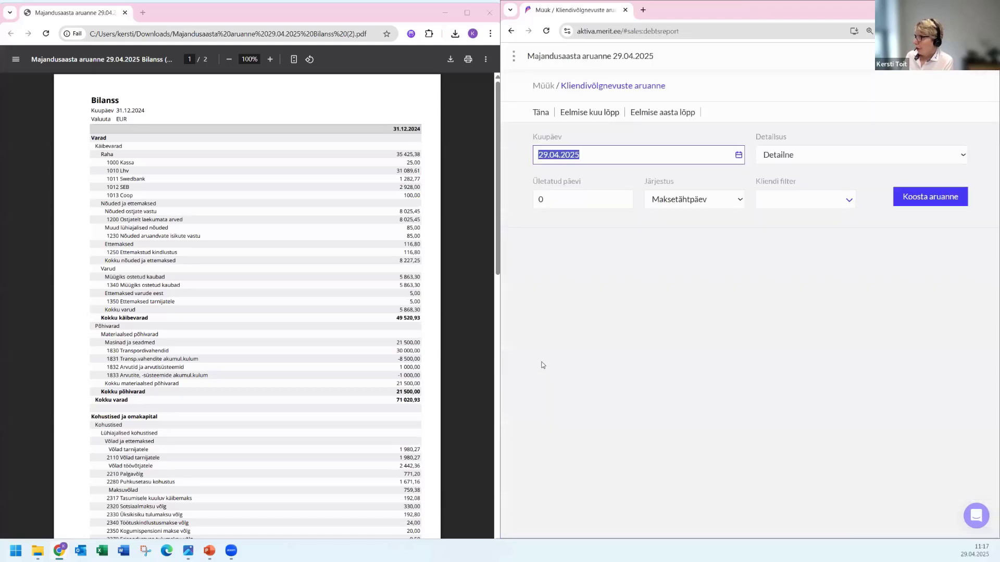
click(657, 115)
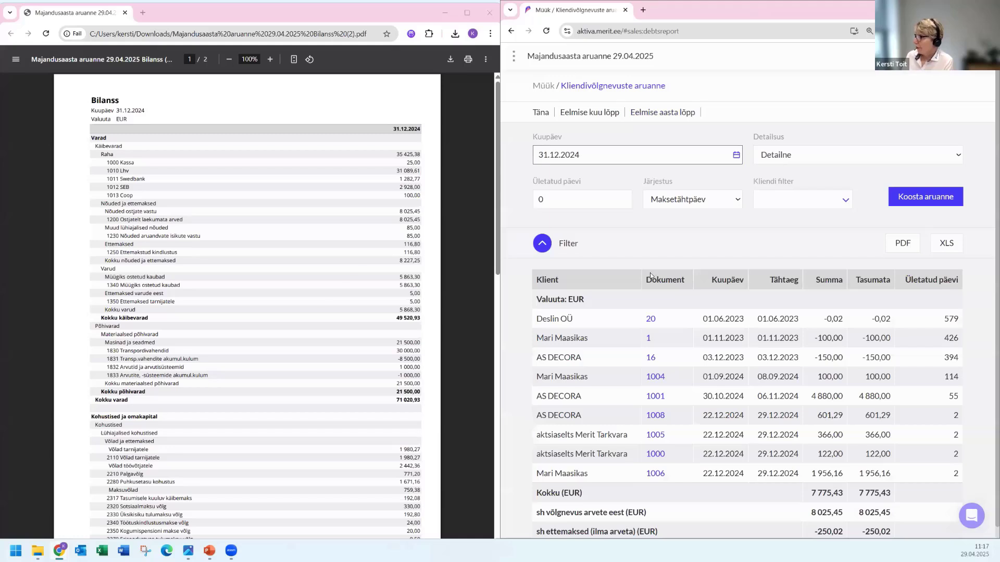
scroll(649, 276, down, 1)
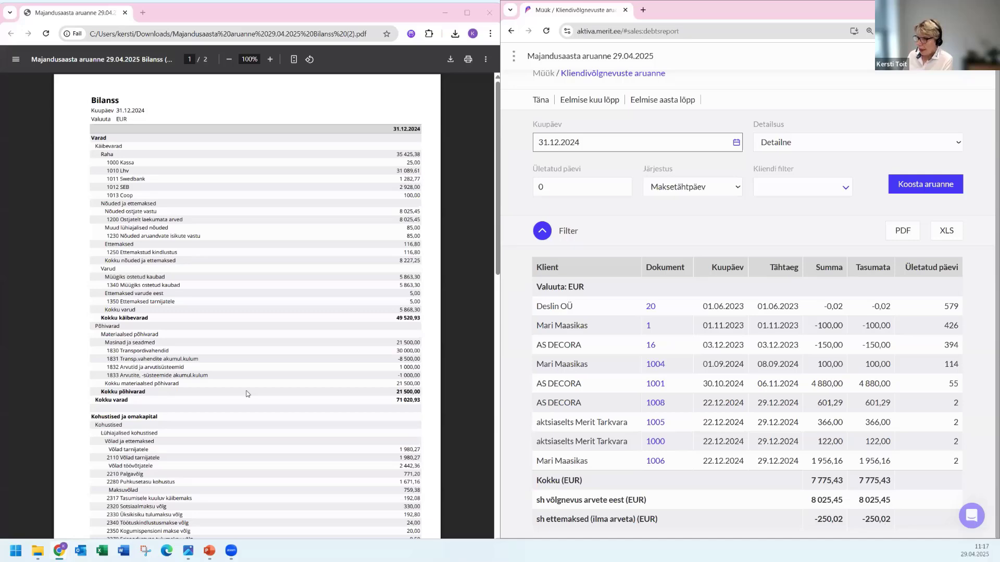
scroll(230, 375, down, 3)
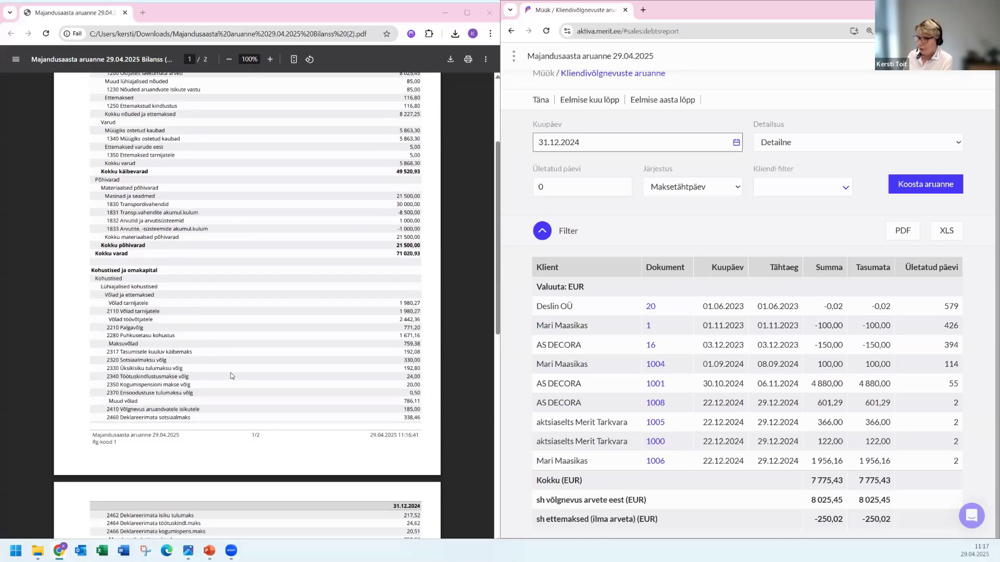
scroll(231, 376, down, 1)
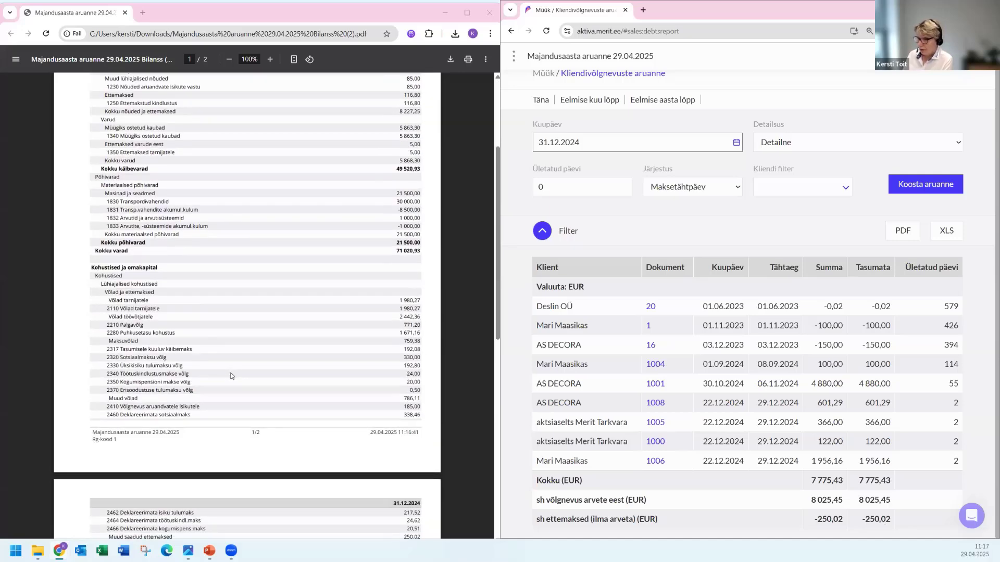
scroll(231, 376, down, 3)
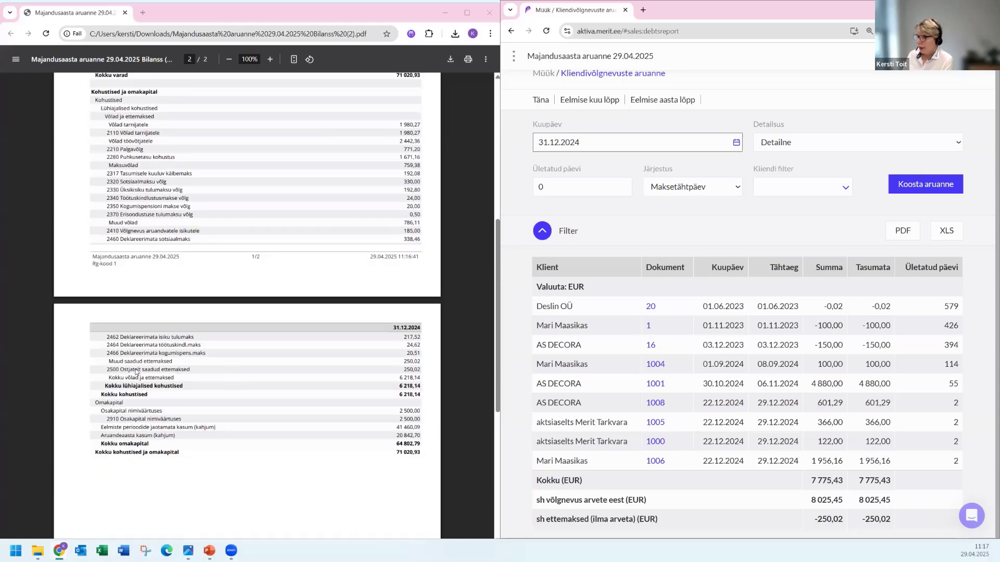
scroll(137, 373, down, 1)
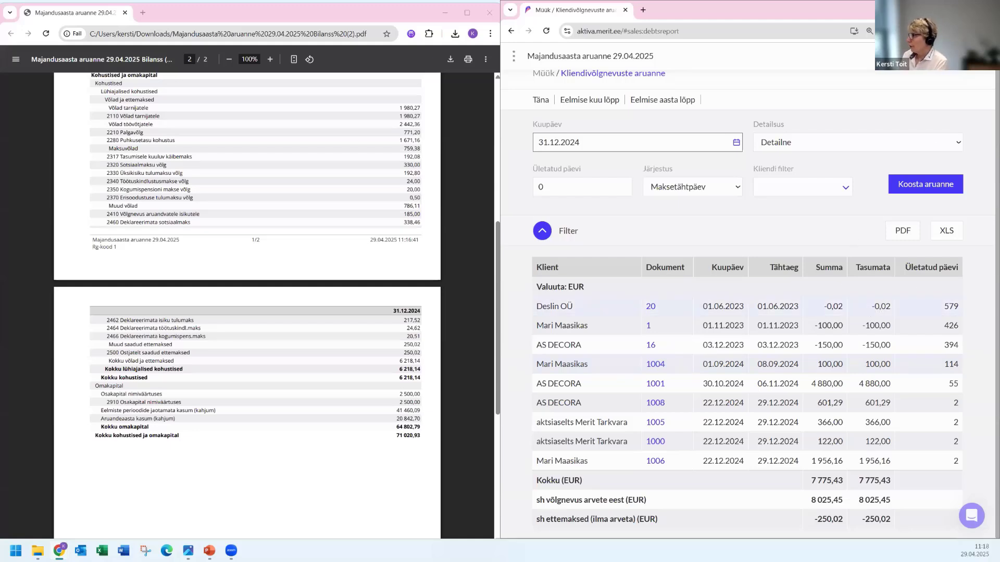
Open the payments overview (Maksed) and create a new payment under Väikesaldode mahakandmine for writing off small balances
click(679, 59)
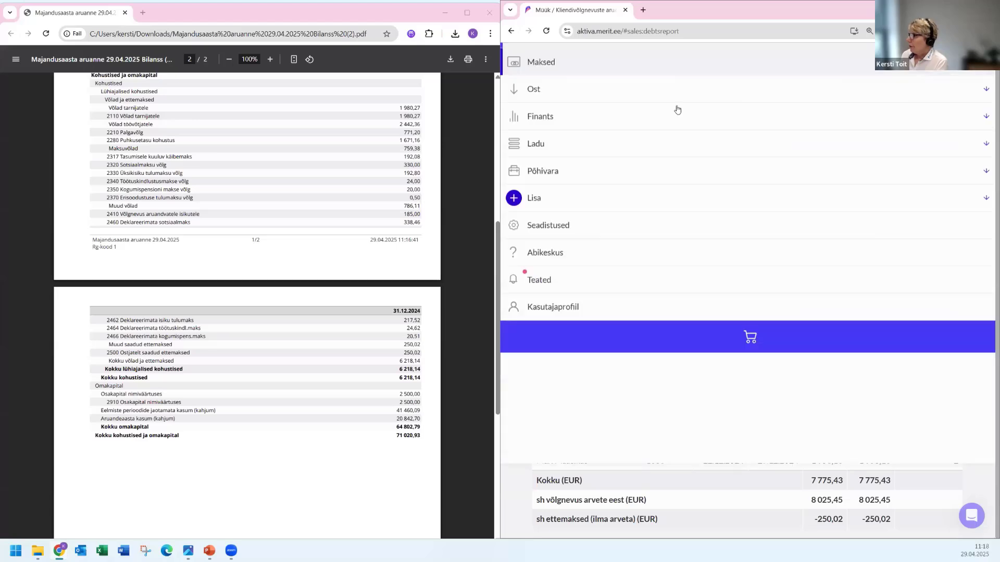
click(540, 141)
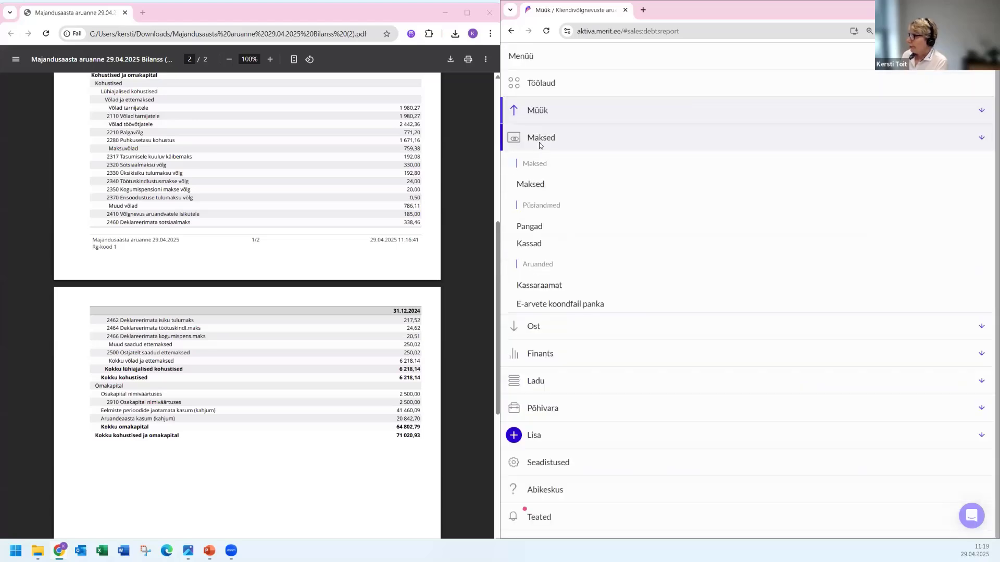
click(530, 186)
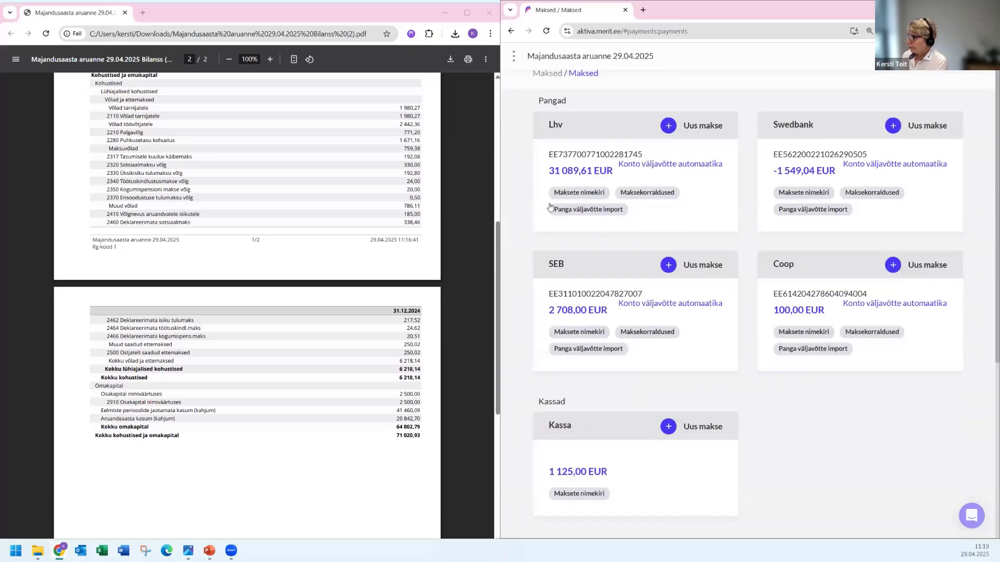
scroll(733, 316, down, 5)
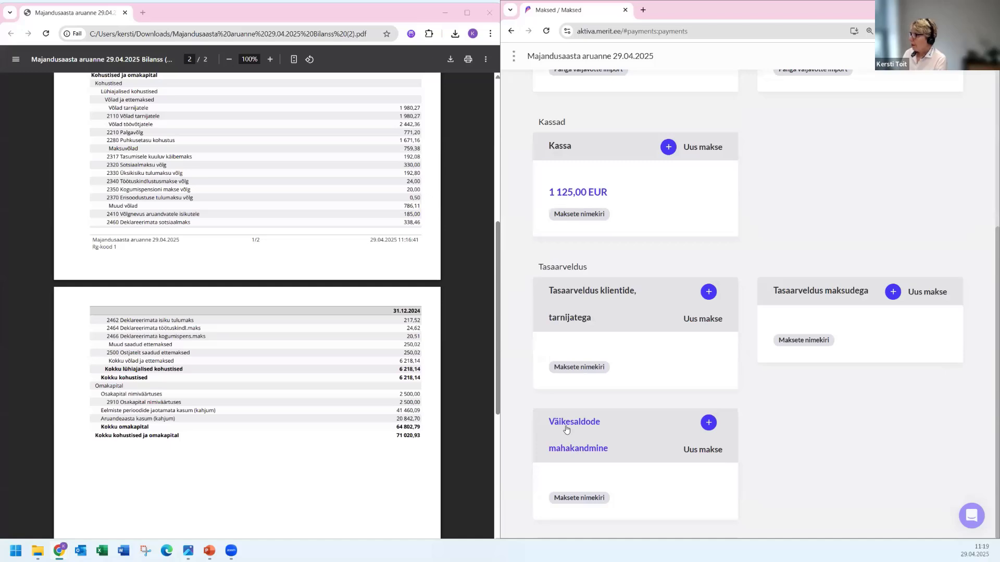
scroll(646, 388, up, 5)
scroll(682, 323, up, 1)
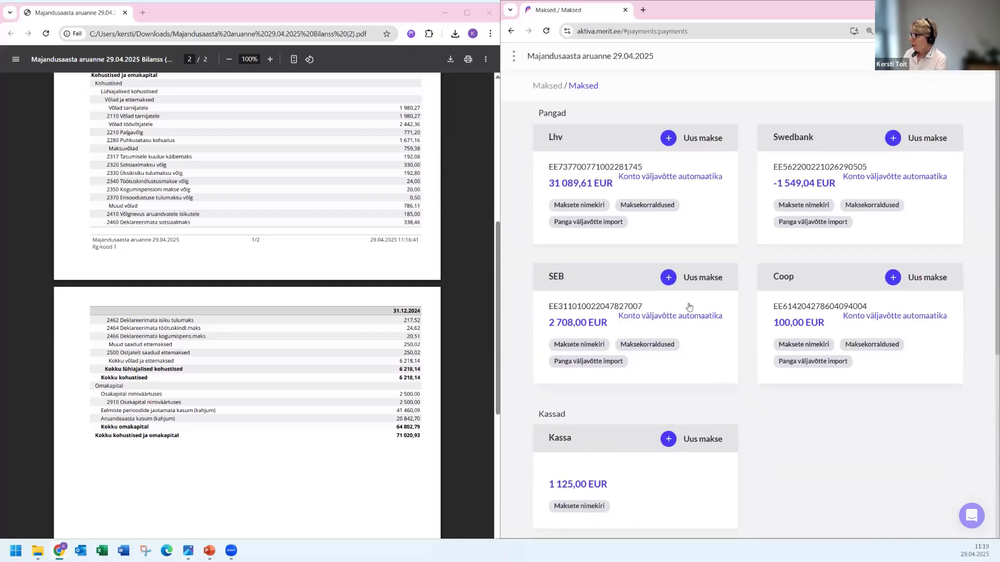
scroll(685, 323, down, 6)
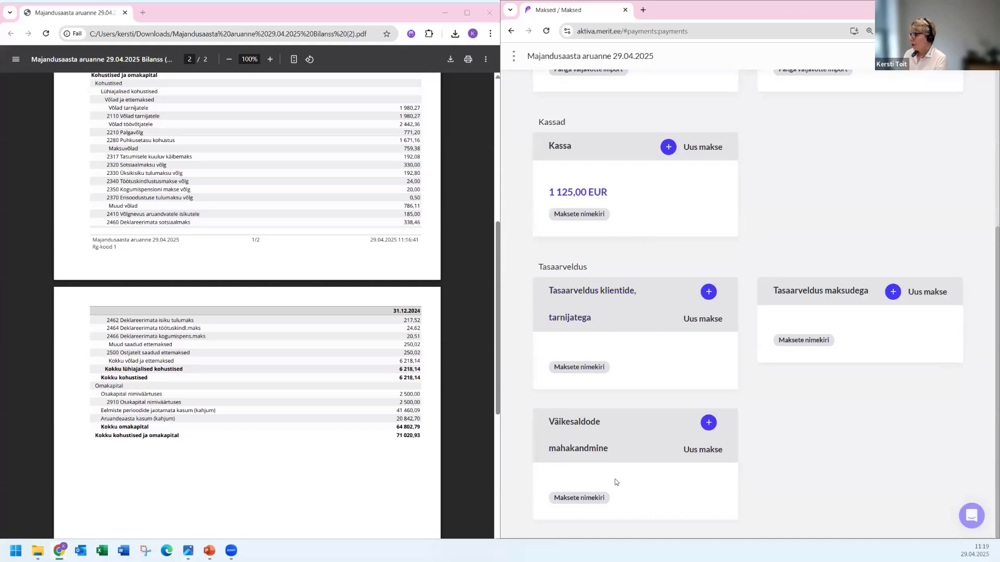
click(706, 426)
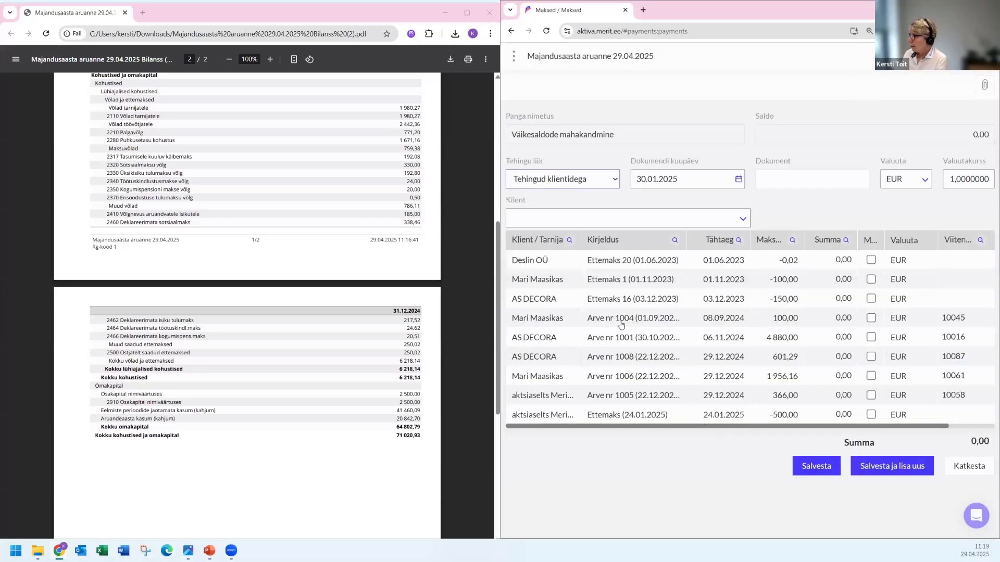
Date the write-off 31.12.2024, mark Deslin OÜ's prepayment 20 of -0,02 EUR, save it and return to the payments overview
click(632, 178)
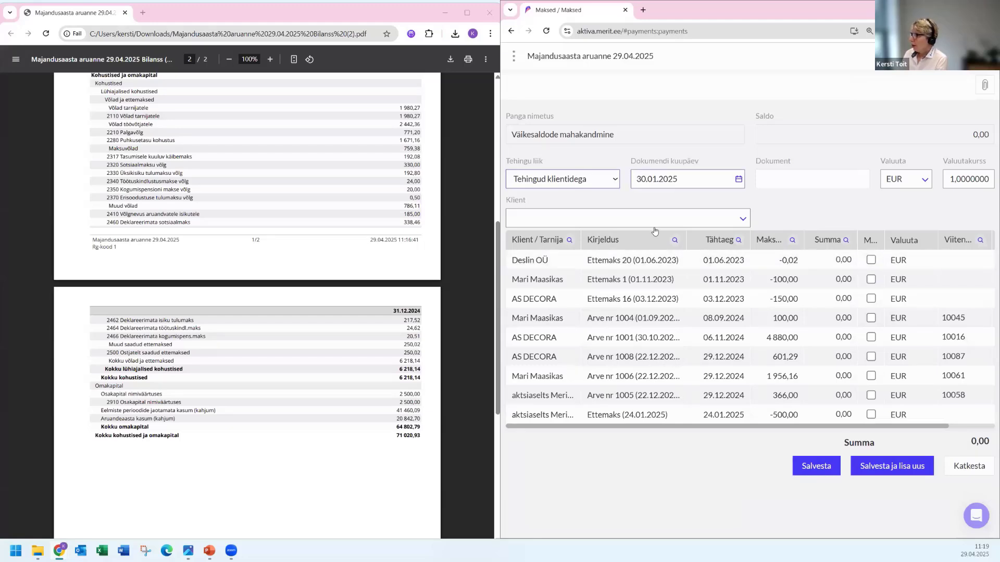
text(31.1)
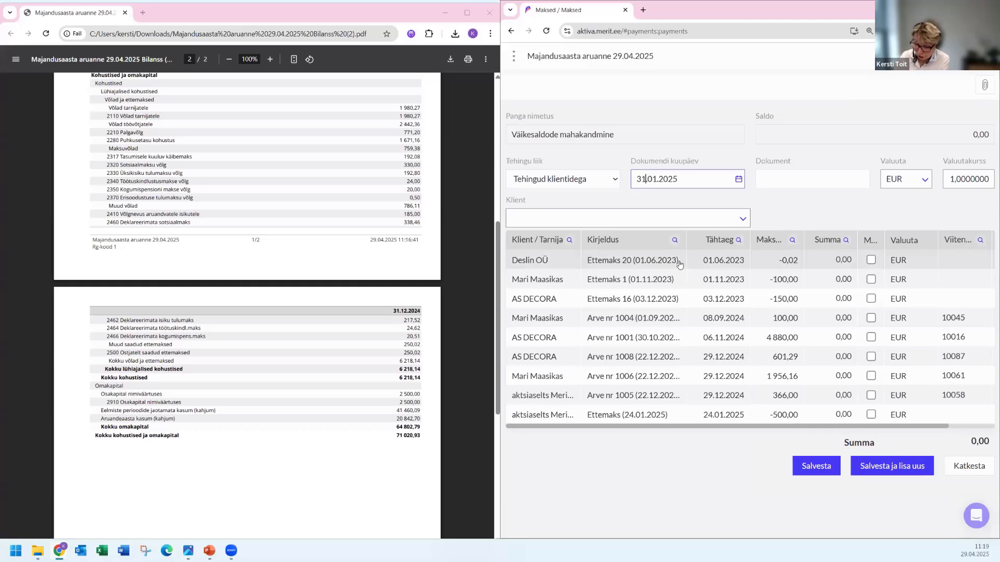
text(2.2024)
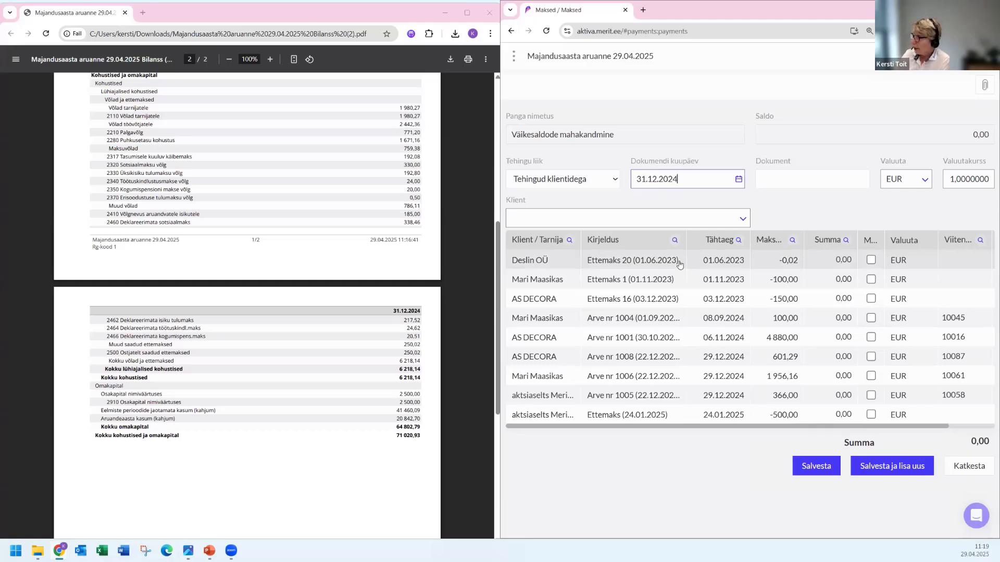
key(Tab)
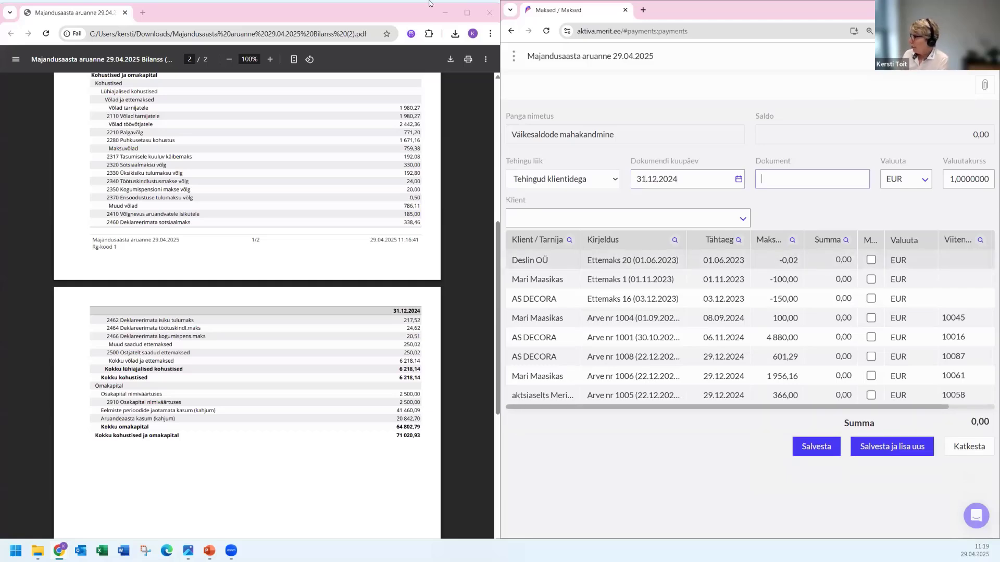
click(870, 260)
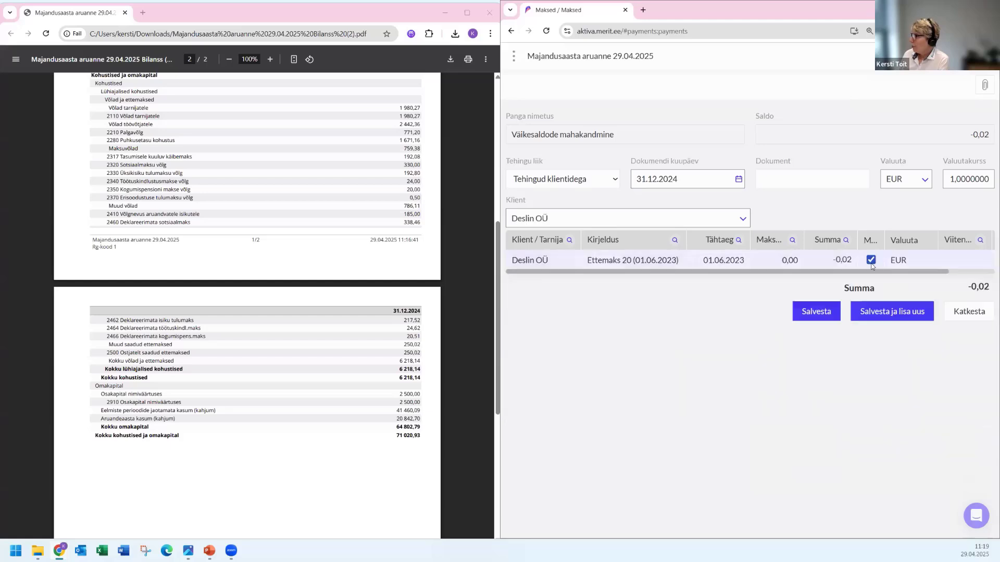
click(810, 313)
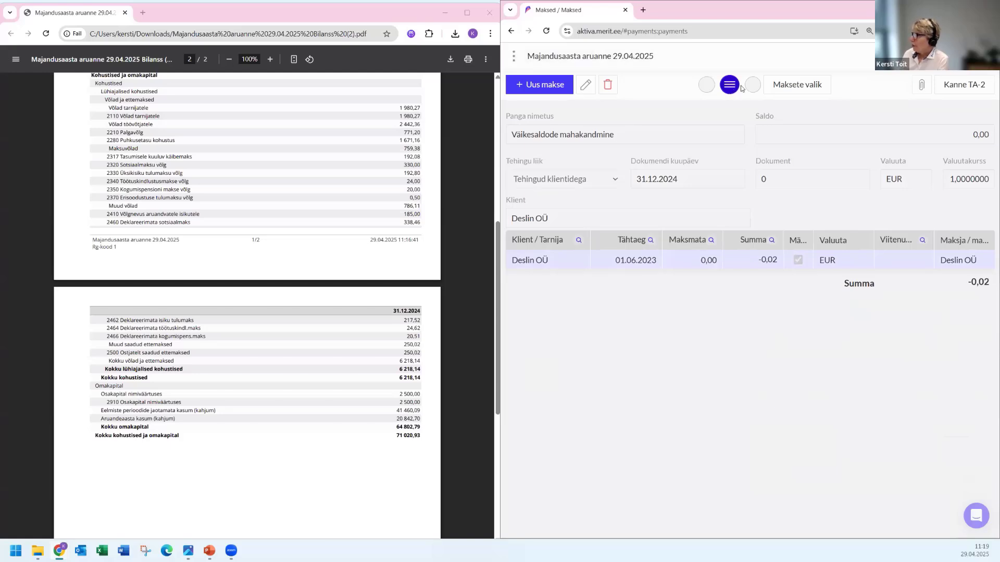
click(794, 88)
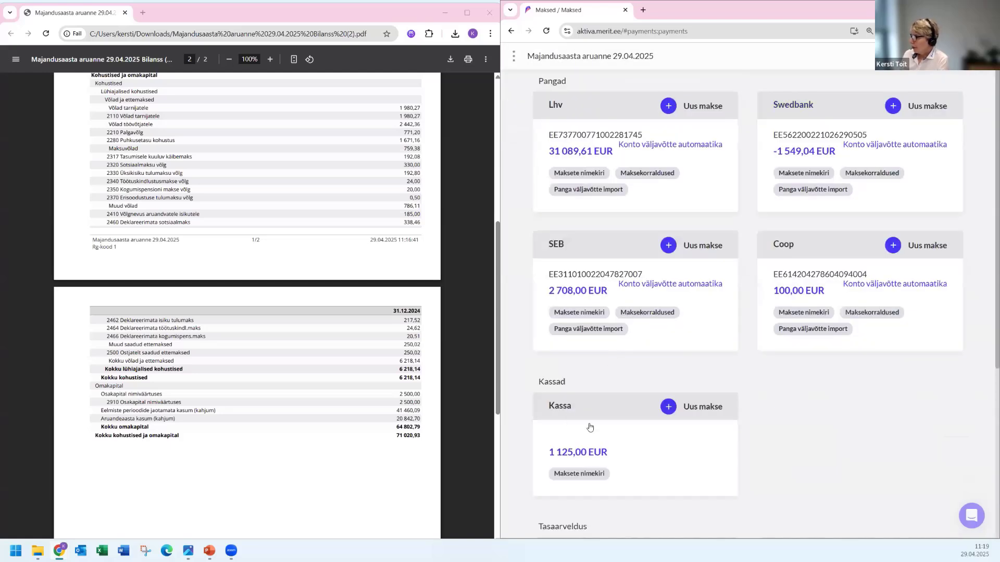
Create and save a Tasaarveldus klientide, tarnijatega payment dated 31.12.2024, offsetting the individual customer's prepayment 1 of -100,00 against invoice 1004 for 100,00 EUR
scroll(590, 427, down, 3)
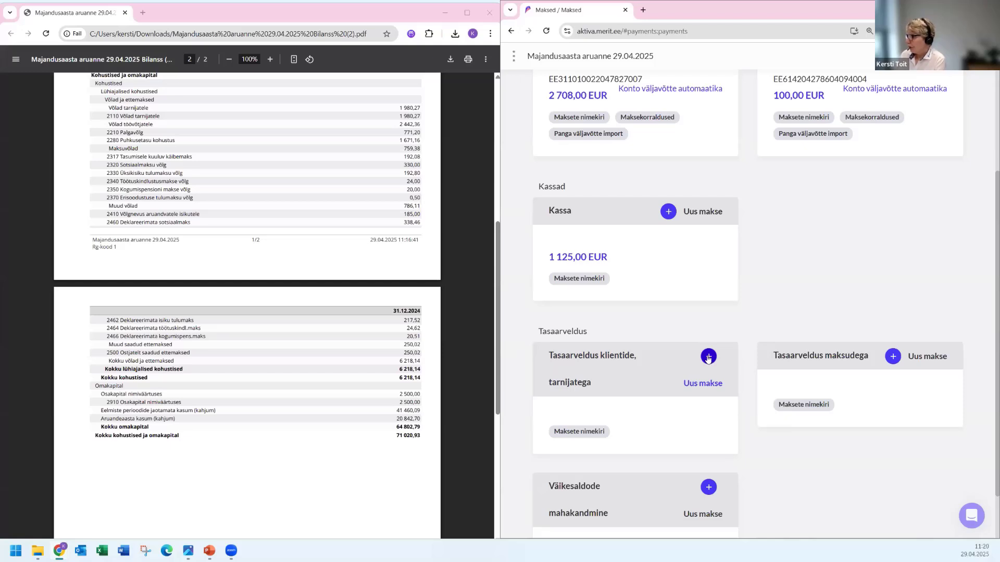
click(708, 357)
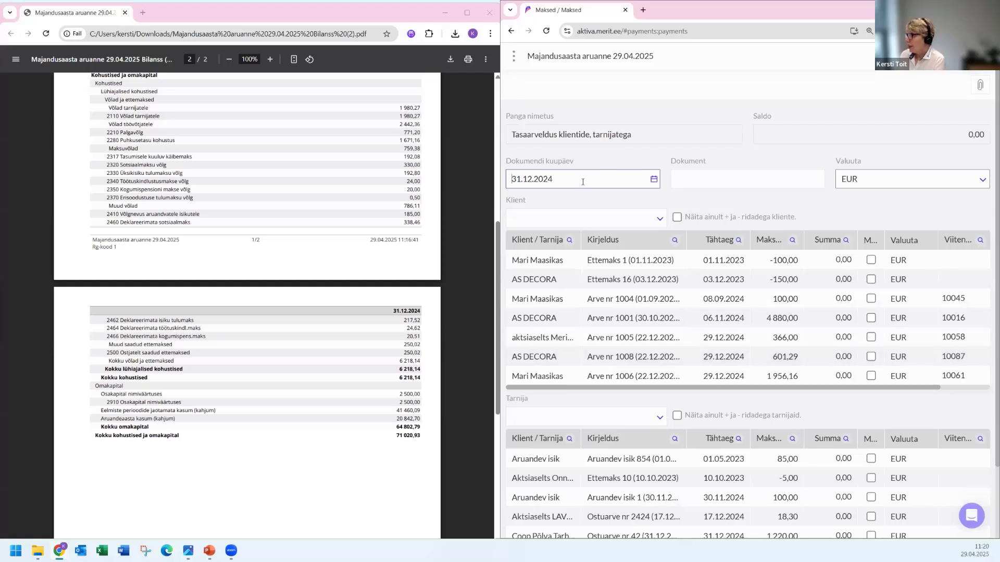
click(551, 222)
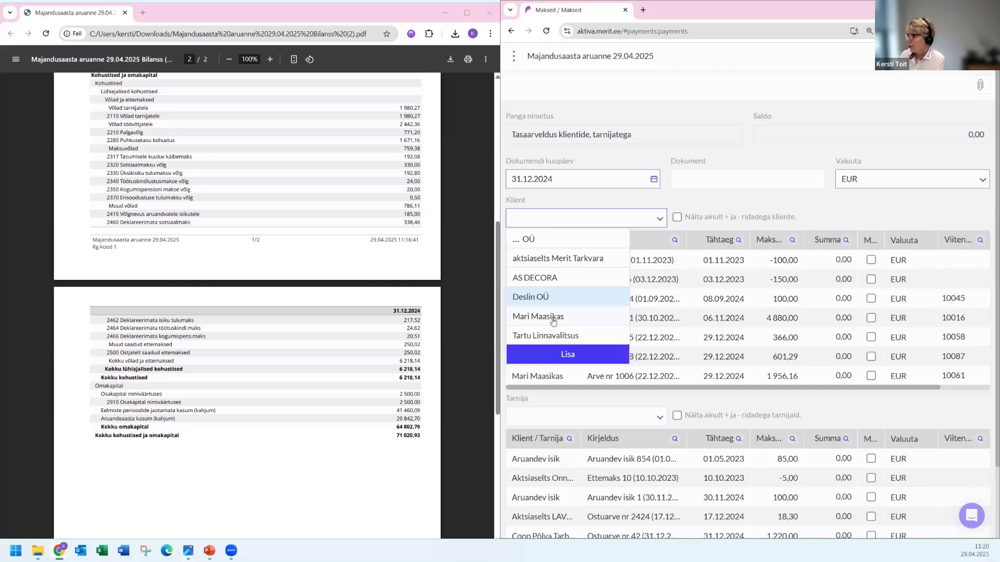
click(553, 318)
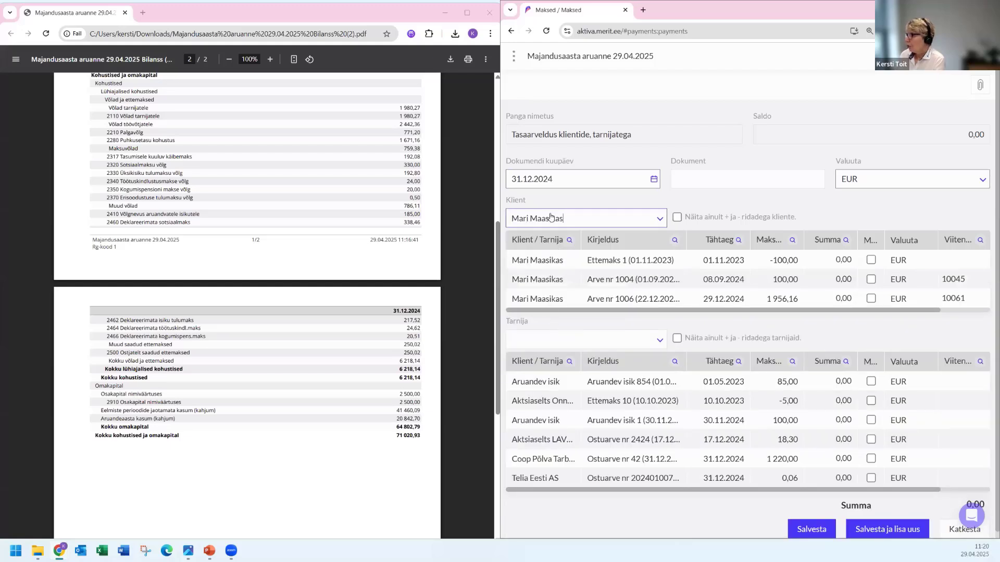
click(871, 260)
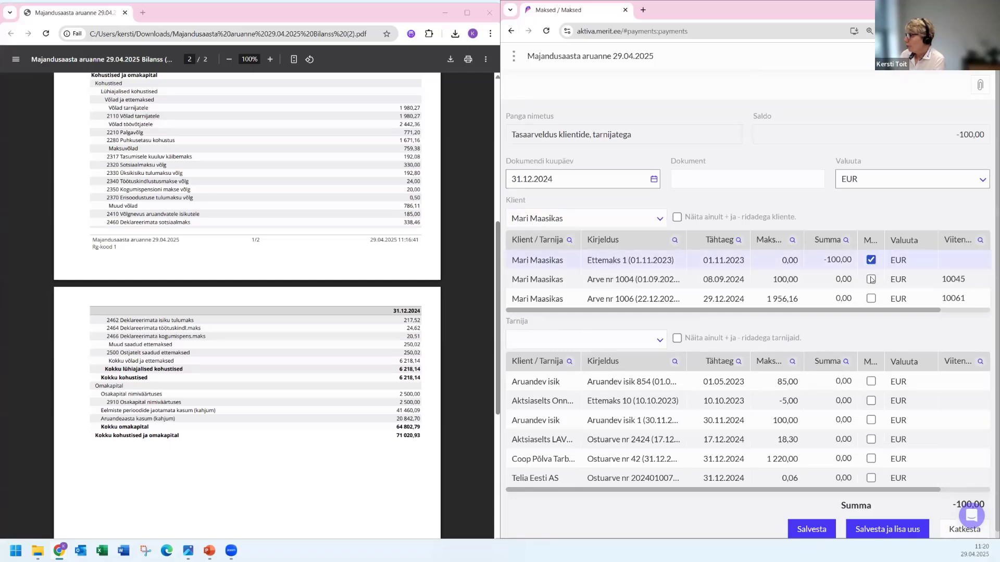
click(871, 280)
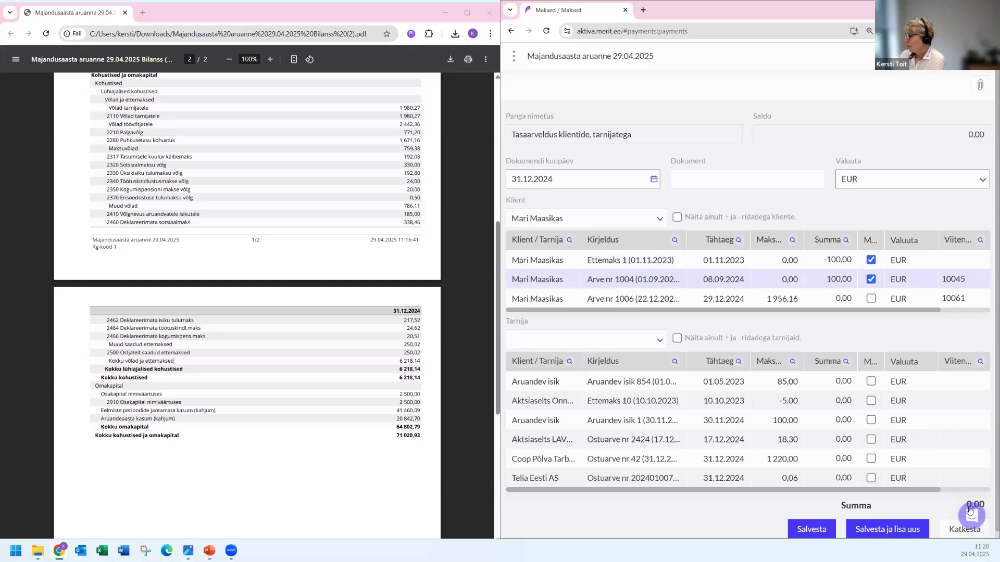
click(807, 531)
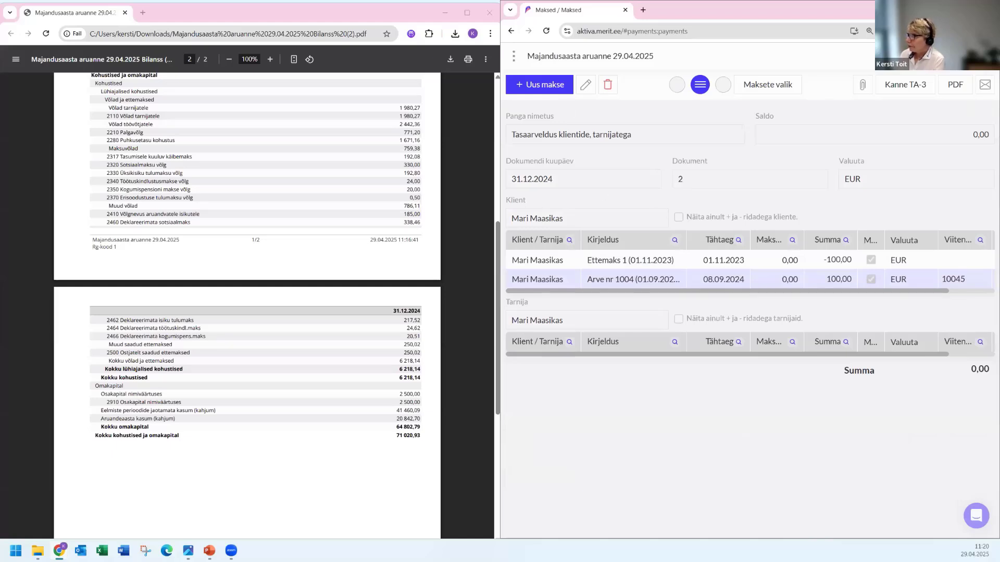
Close the outdated balance sheet PDF and generate a new detailed, unrounded balance sheet (Bilanss) for one year as of 31.12.2024
click(683, 58)
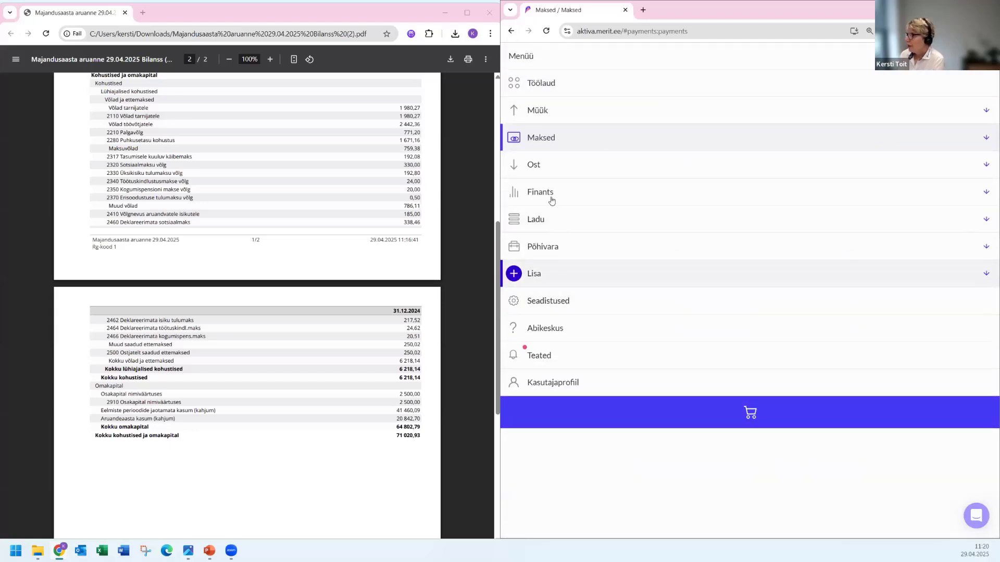
click(535, 192)
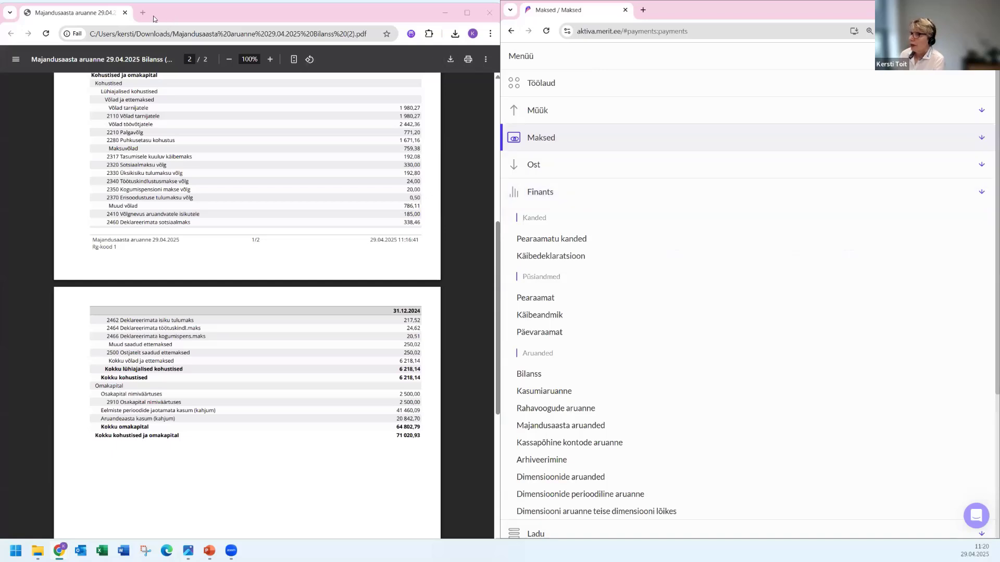
click(125, 13)
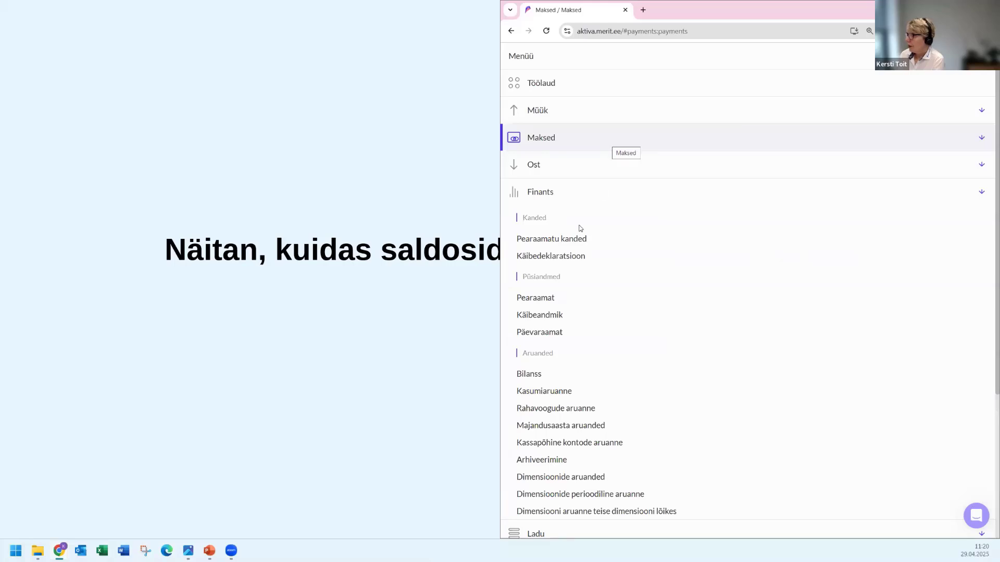
click(580, 194)
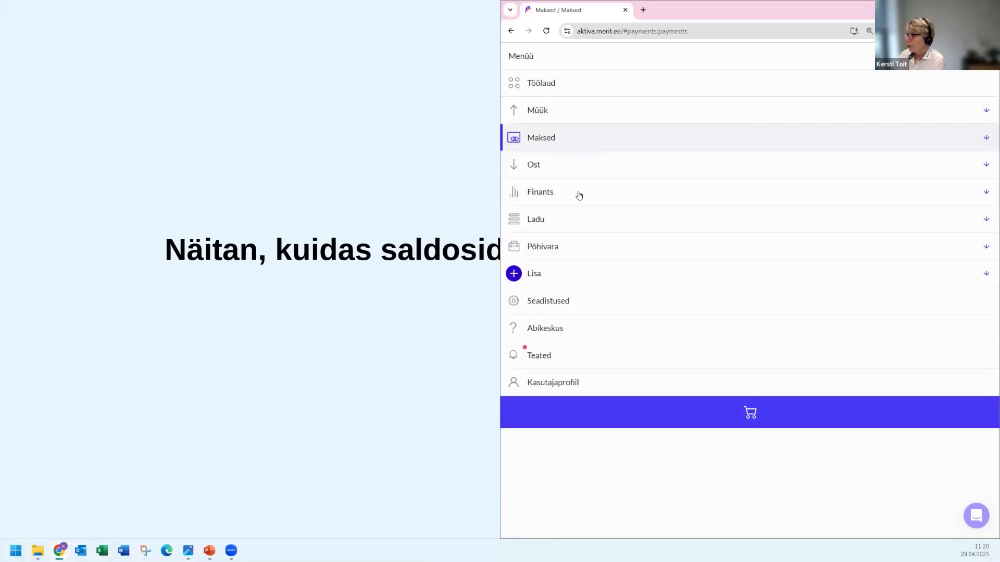
click(579, 195)
click(578, 194)
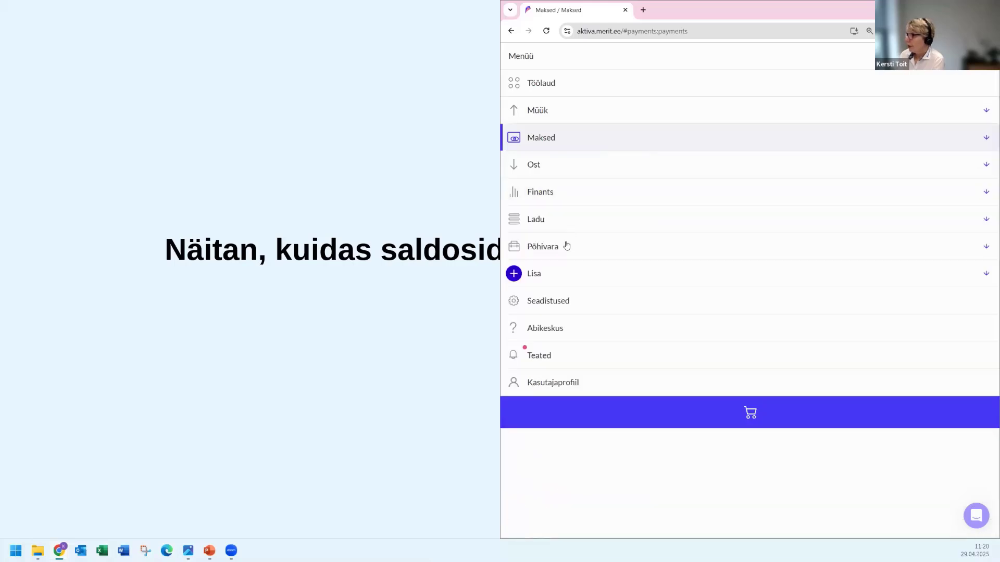
click(539, 193)
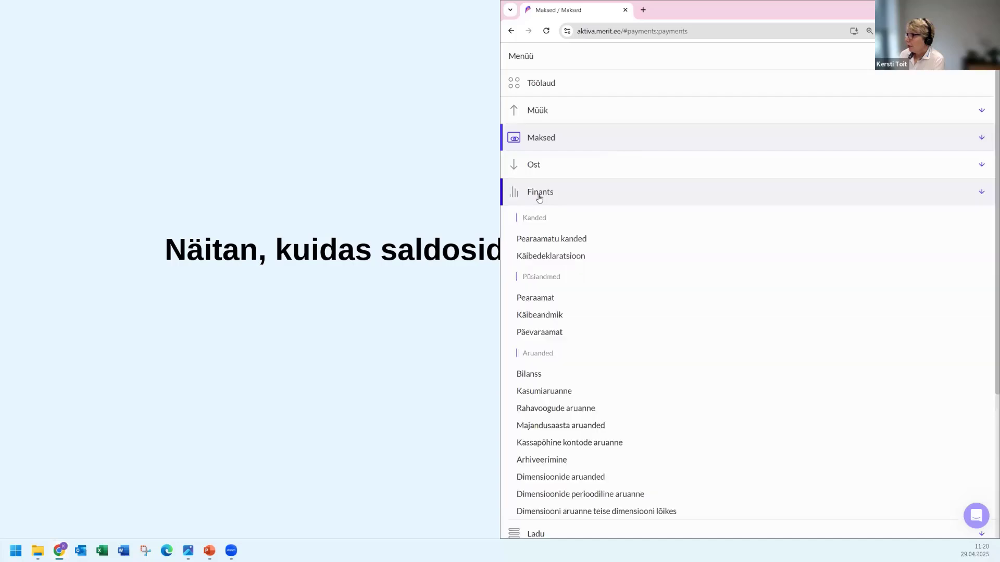
click(530, 375)
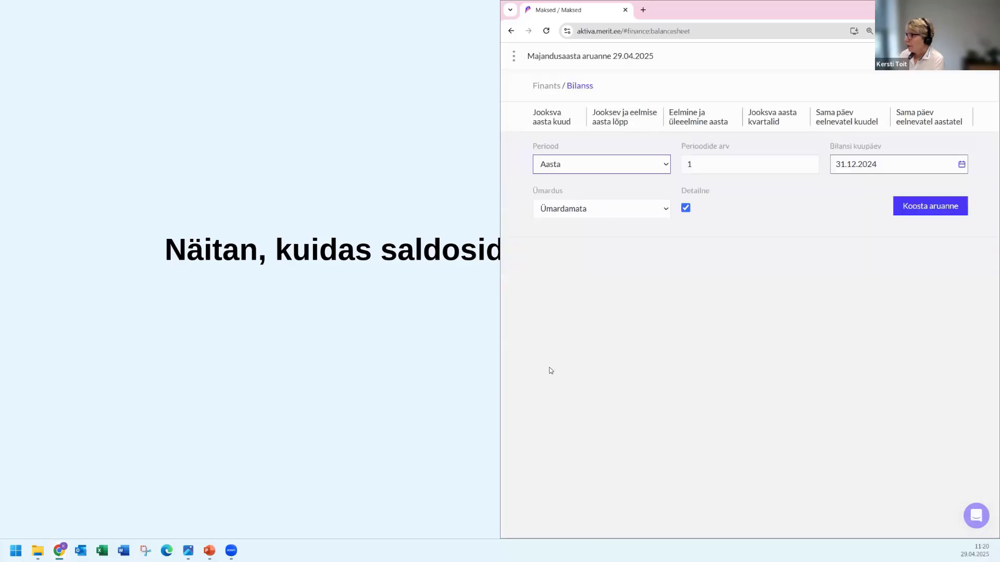
click(917, 213)
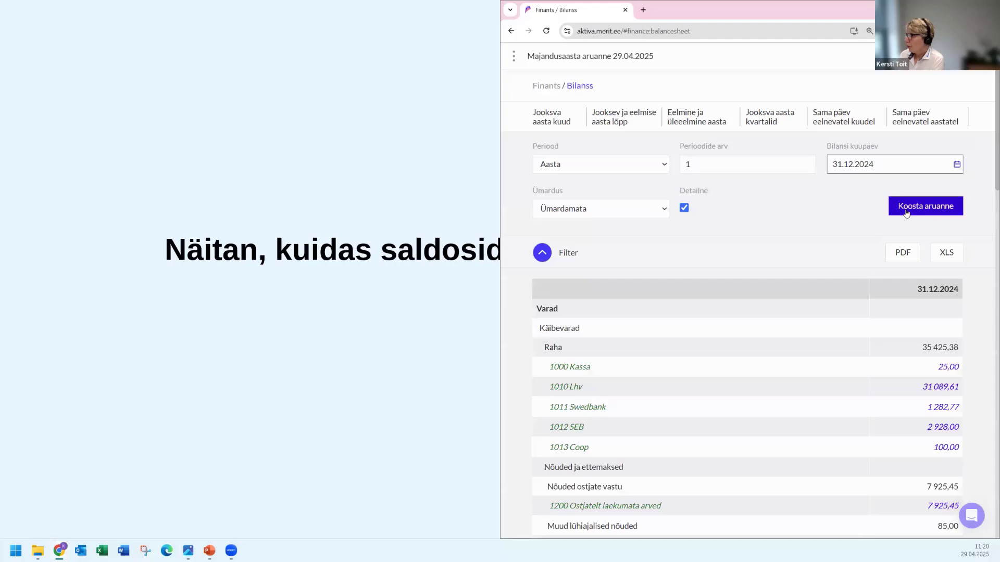
Export the new balance sheet as a PDF, open it and move it into its own window beside Merit Aktiva
click(900, 260)
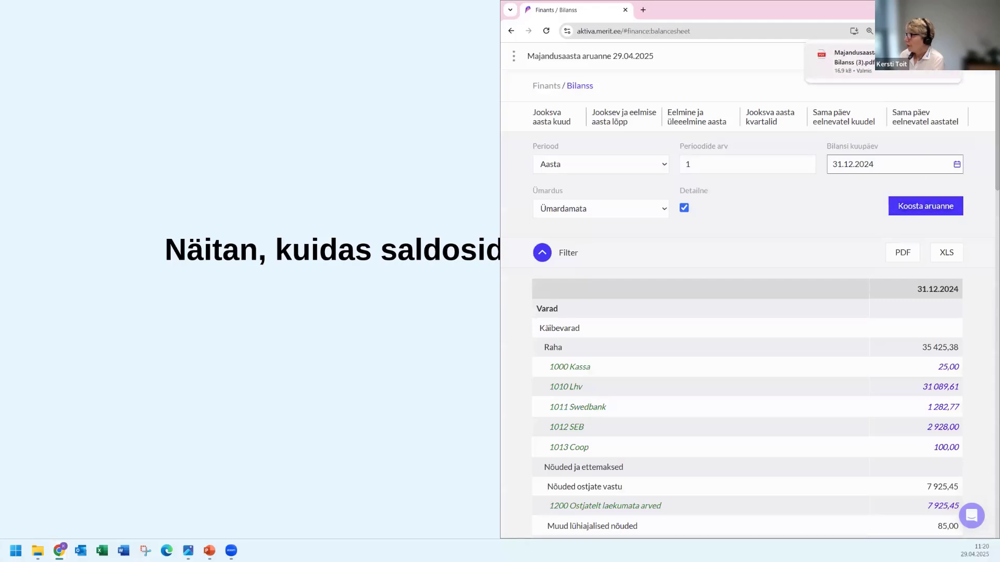
click(867, 58)
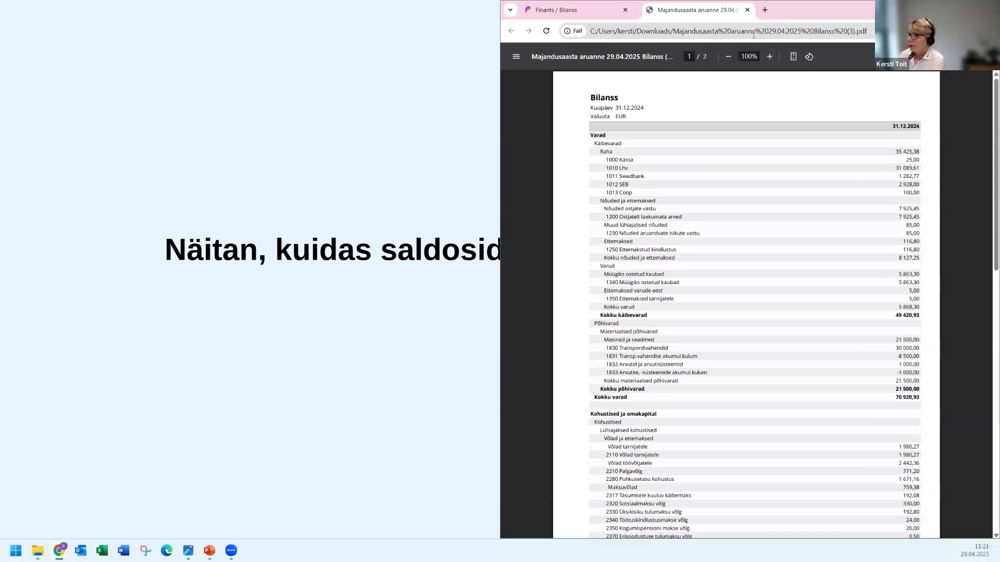
drag(697, 10, 97, 28)
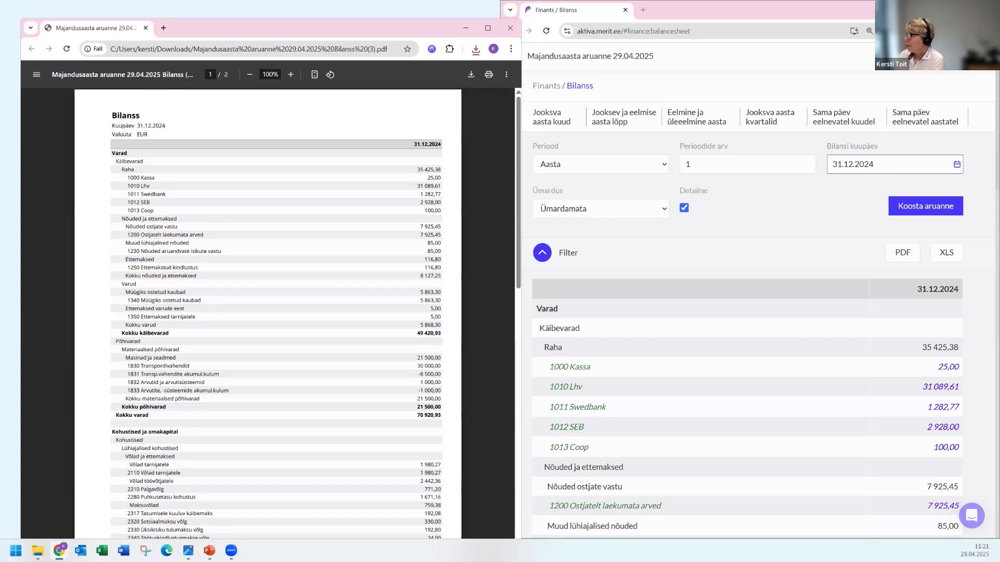
Generate the detailed customer debt report (Kliendivõlgnevuste aruanne) as of 31.12.2024 and compare its invoice and prepayment totals with the new balance sheet PDF
click(981, 57)
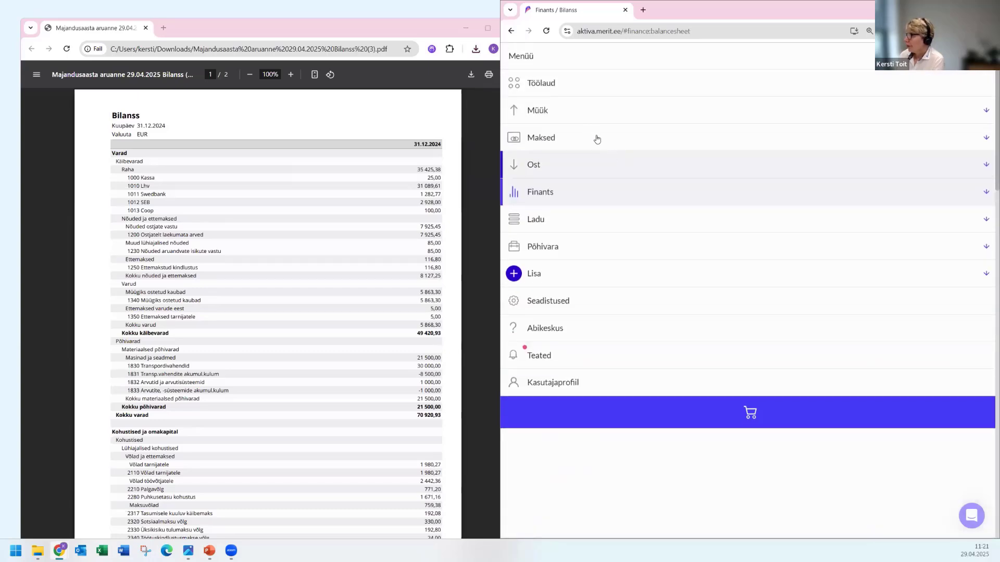
click(574, 112)
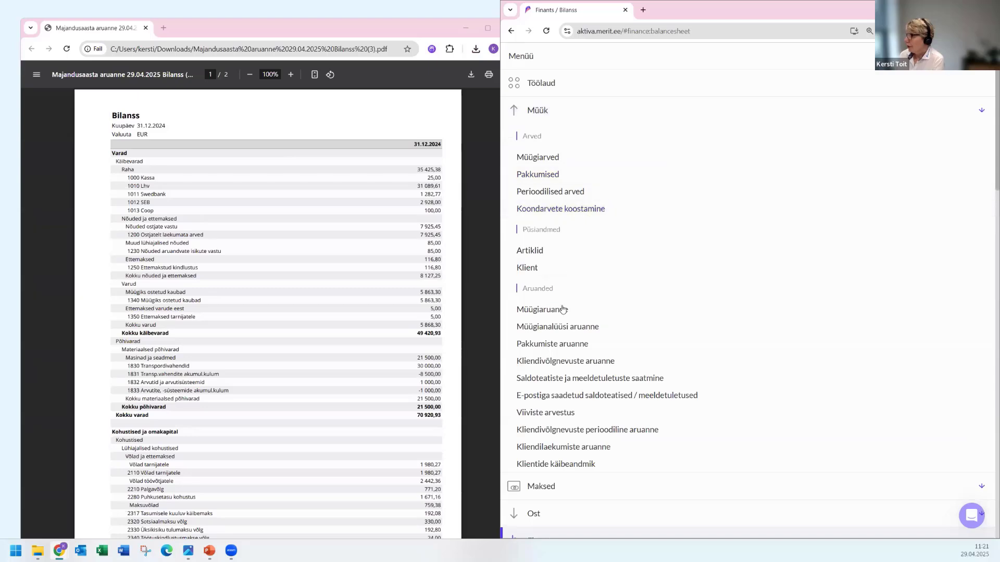
click(553, 365)
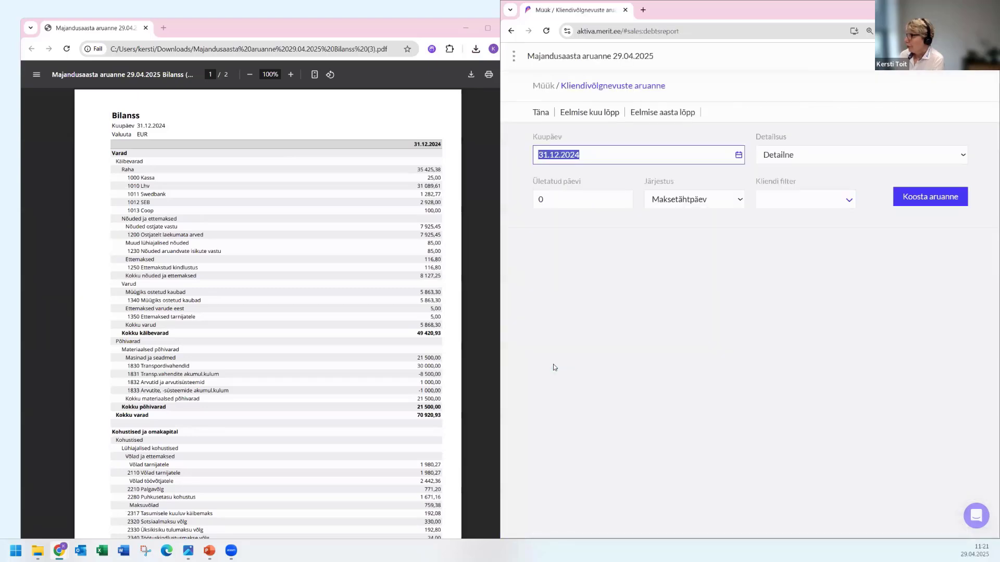
click(920, 197)
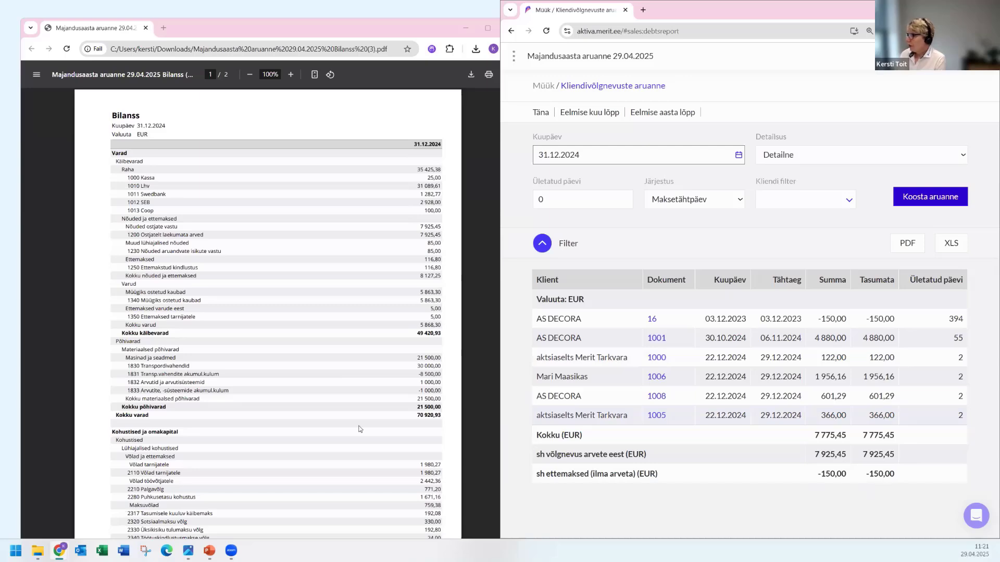
scroll(352, 345, down, 2)
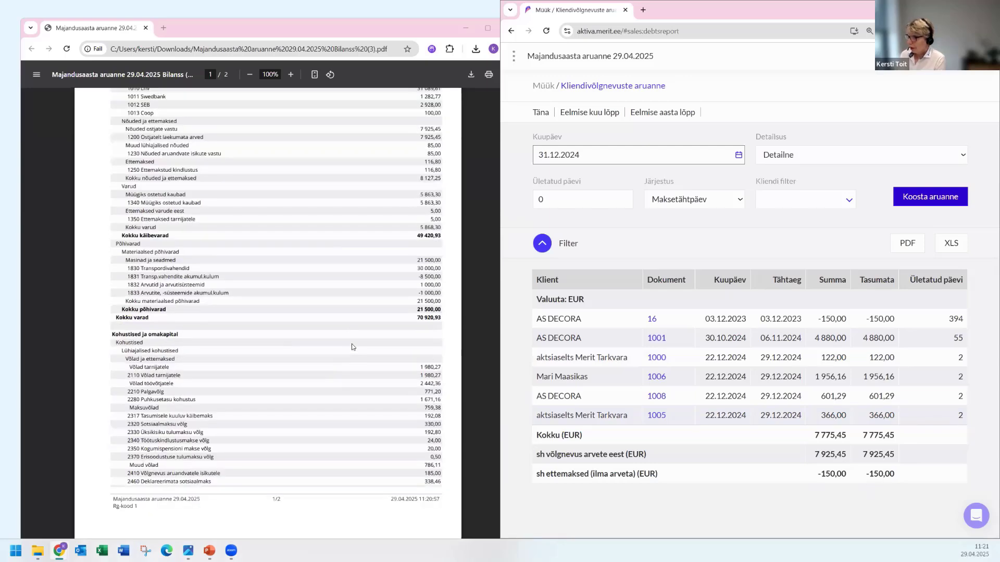
scroll(352, 347, down, 6)
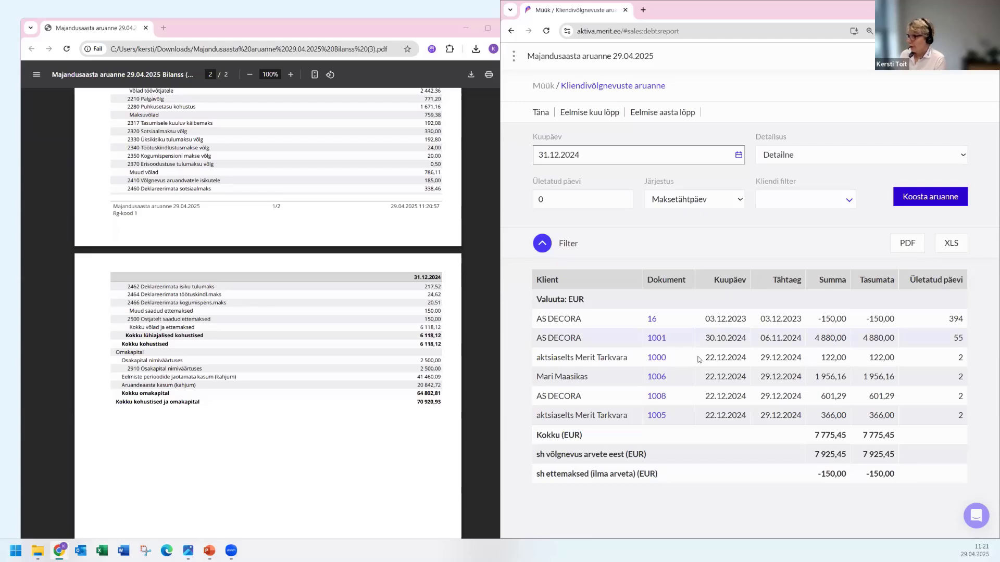
scroll(290, 302, up, 8)
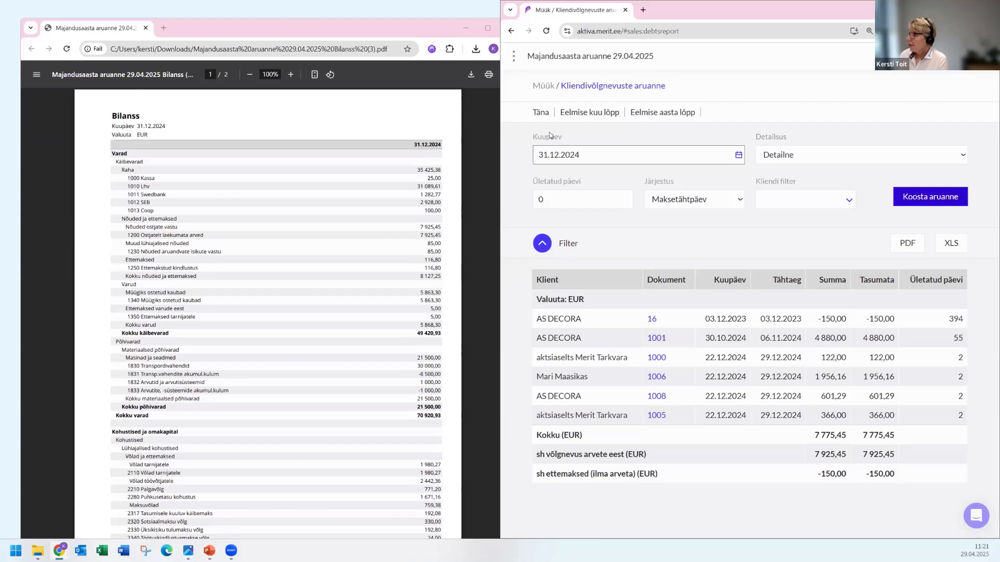
Generate the purchase and tax debt report (Ostu- ja maksuvõlgnevuste aruanne) as of last year-end for debt type Võlad aruandvatele isikutele
click(514, 56)
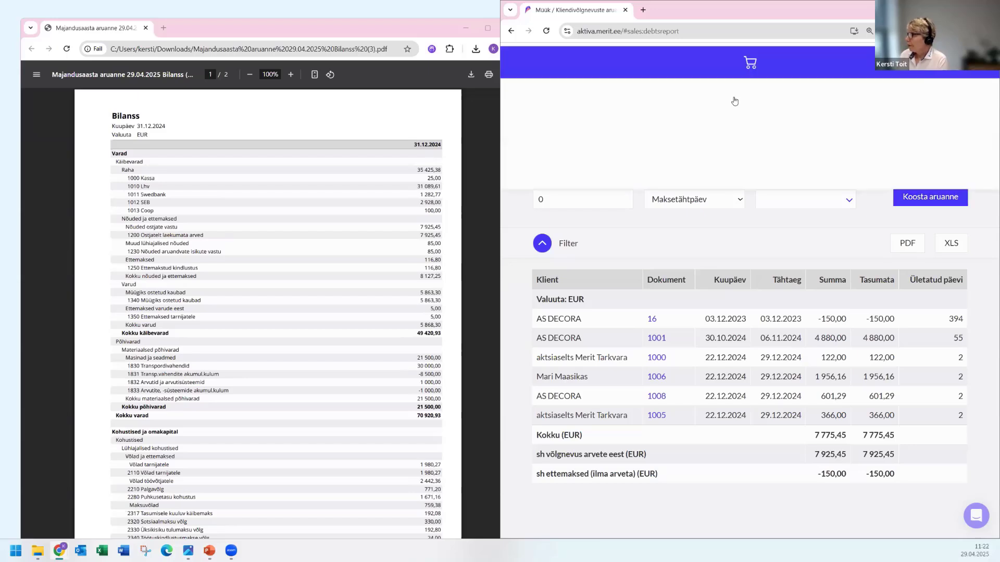
click(536, 165)
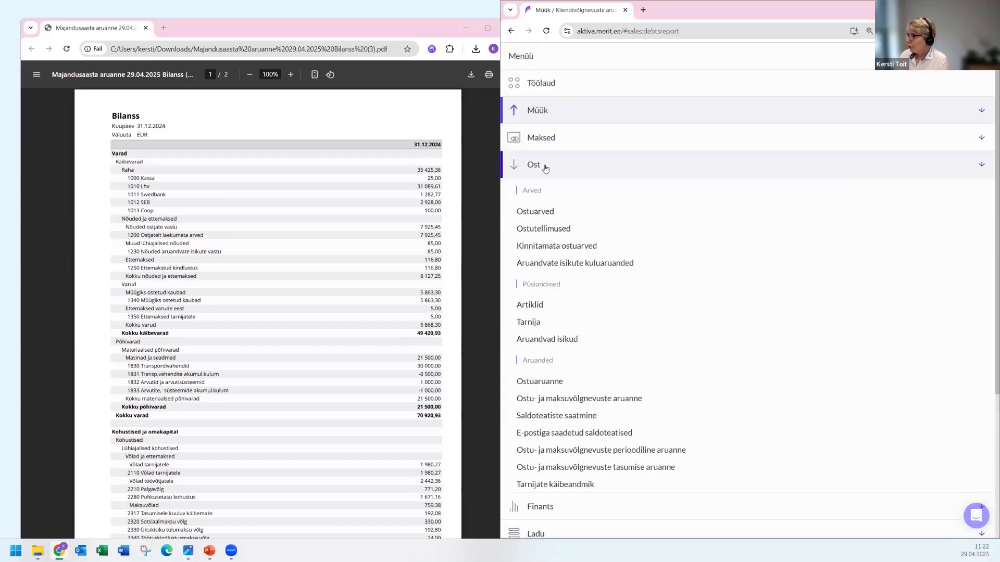
click(597, 398)
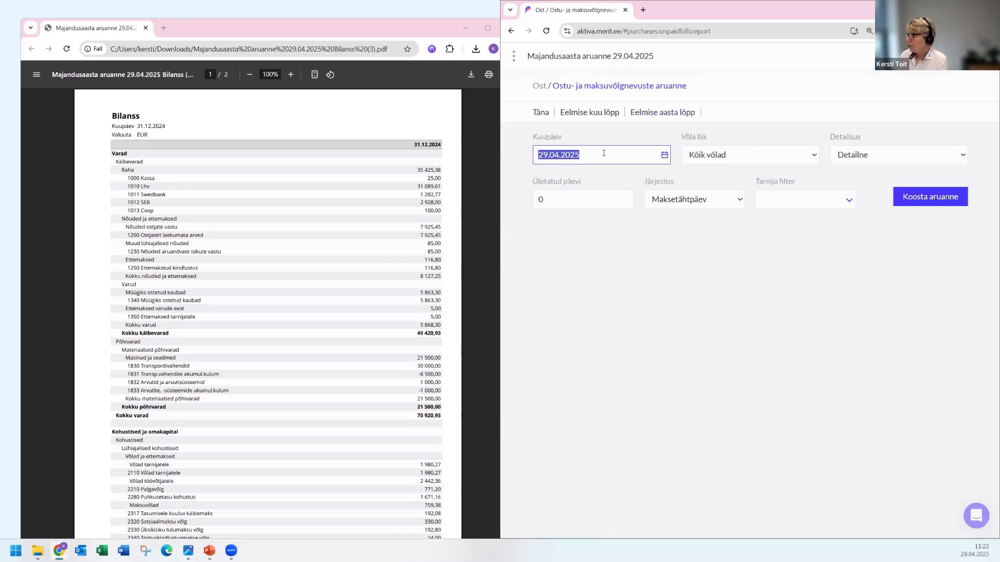
click(732, 157)
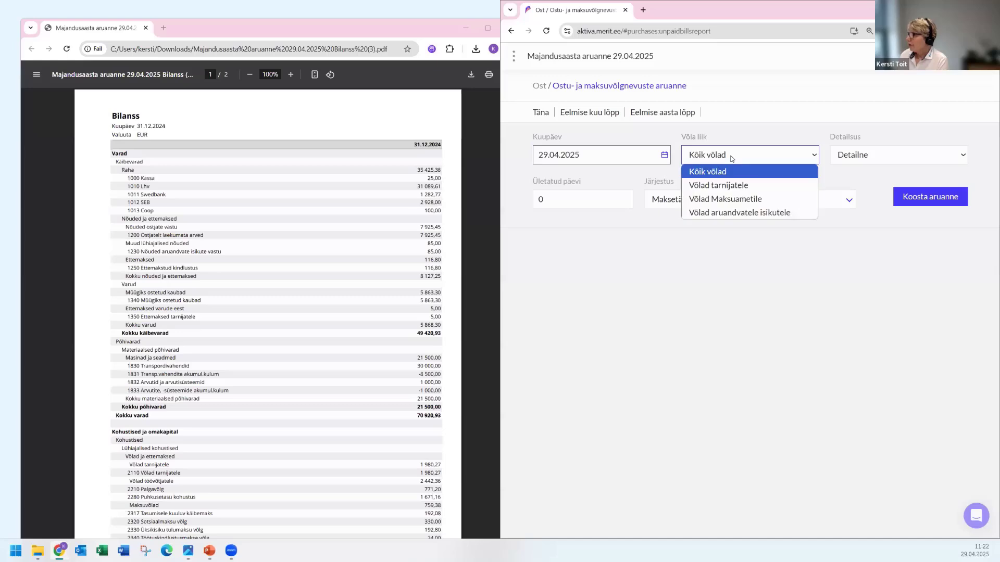
click(724, 214)
click(656, 114)
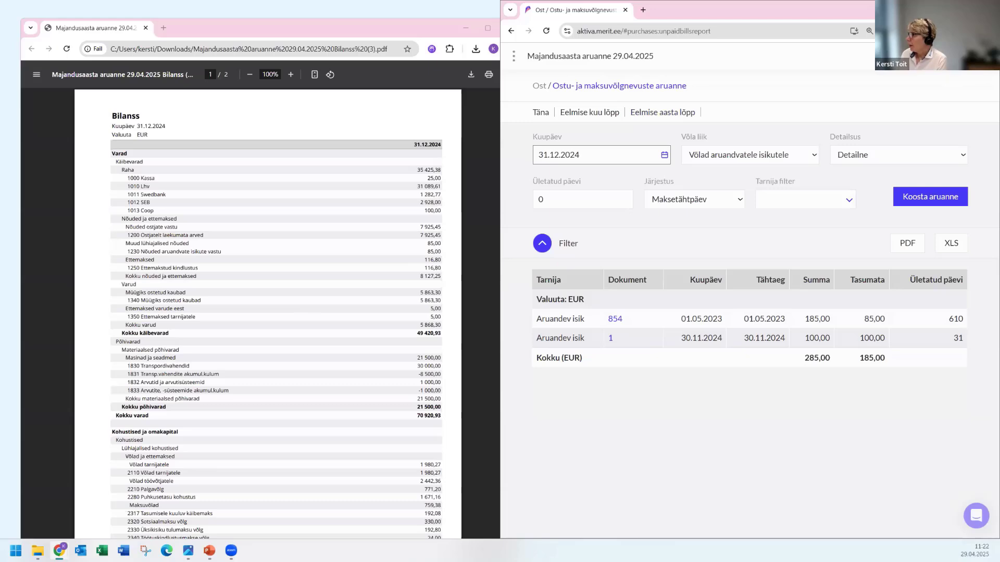
Open the Lhv payments list (Maksete nimekiri), filter it by entry number 28 and open payment PA-28
click(513, 56)
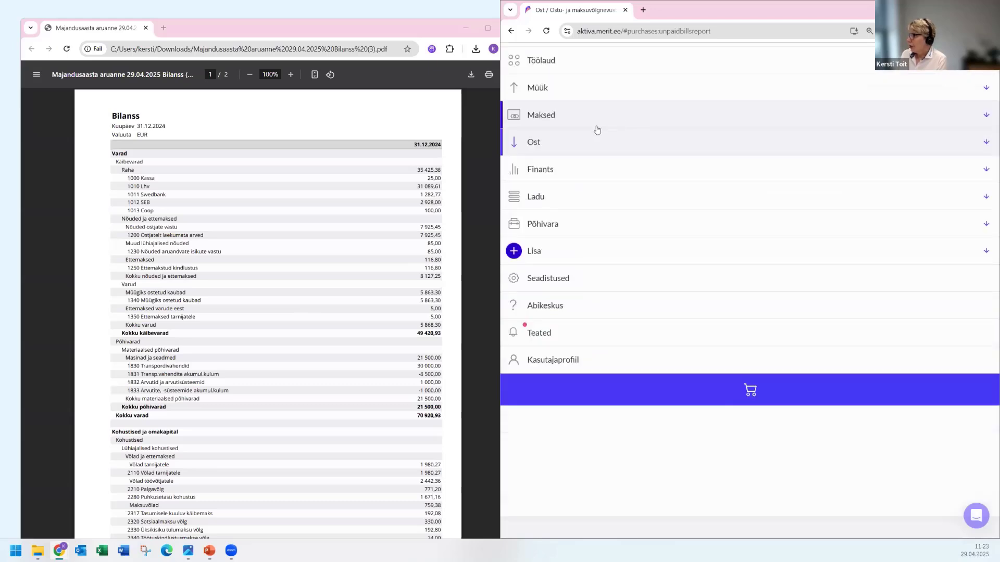
click(568, 145)
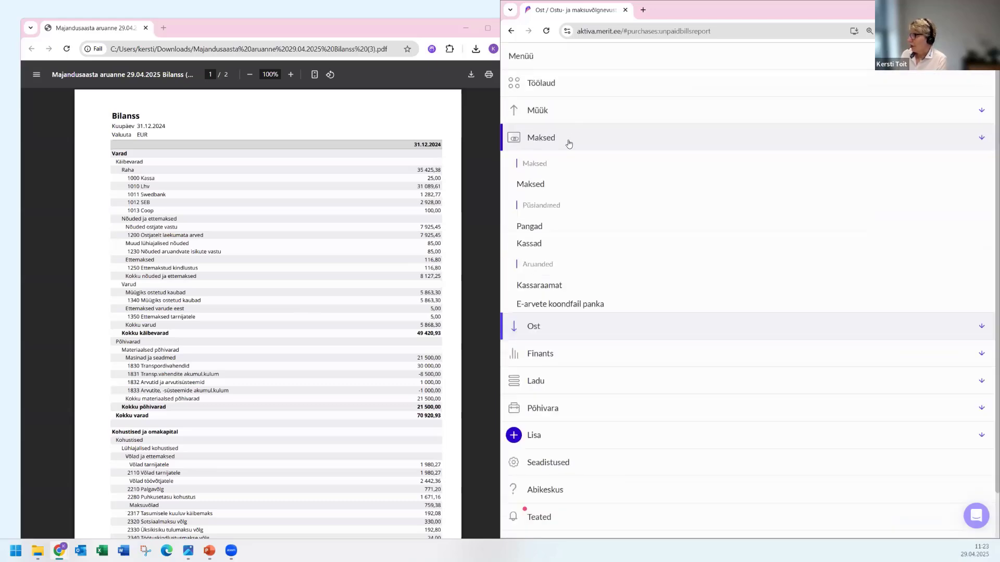
click(535, 184)
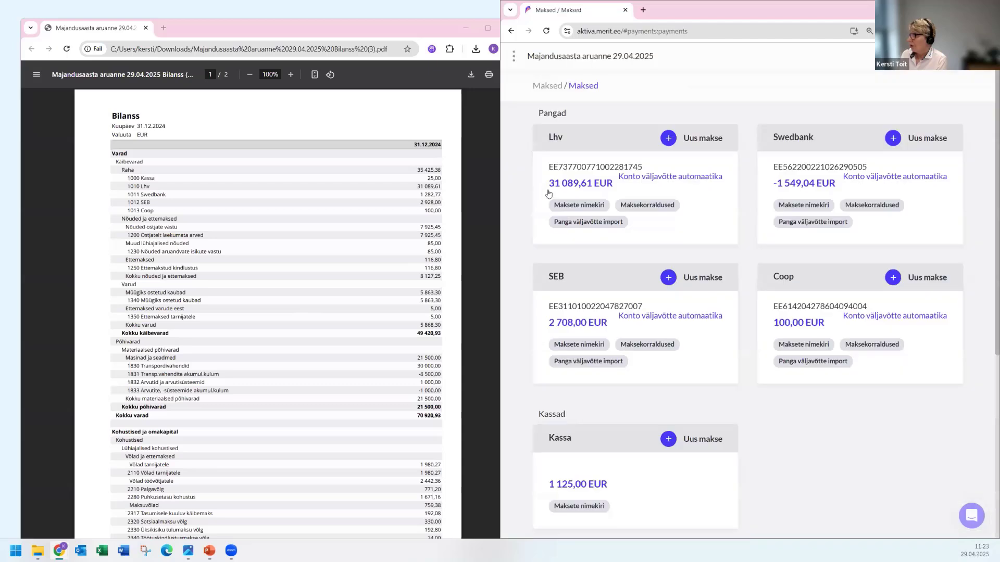
click(573, 210)
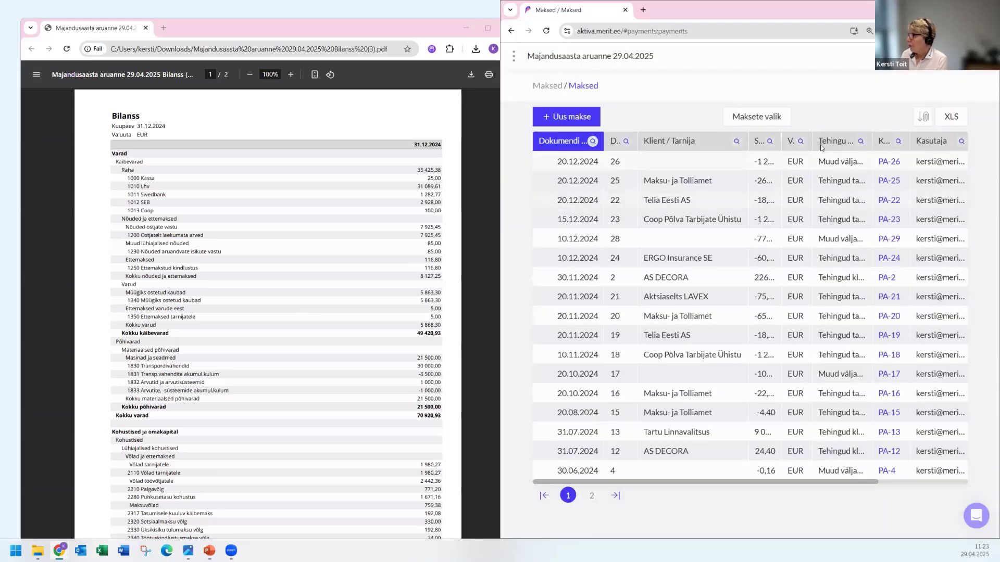
click(898, 141)
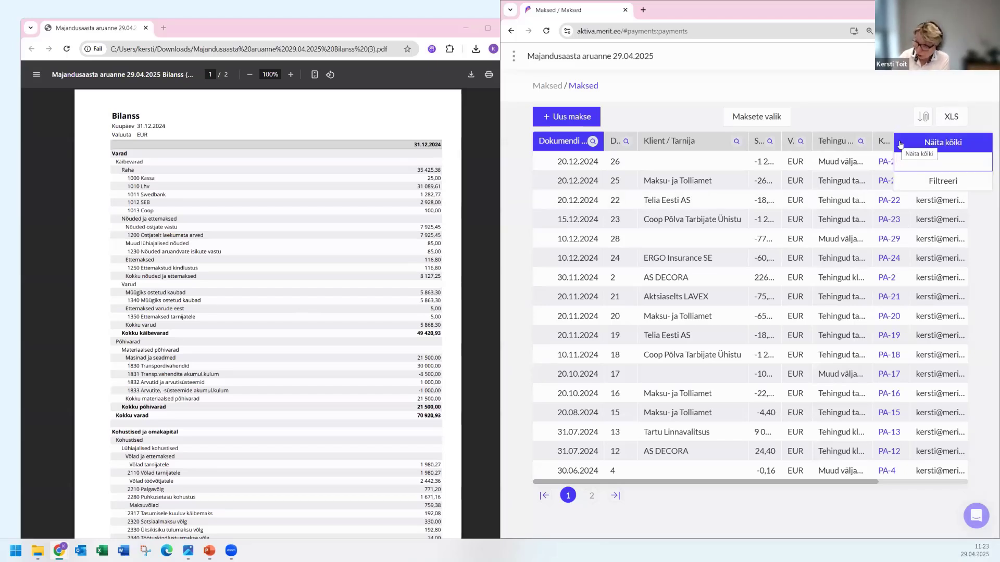
text(28)
key(Return)
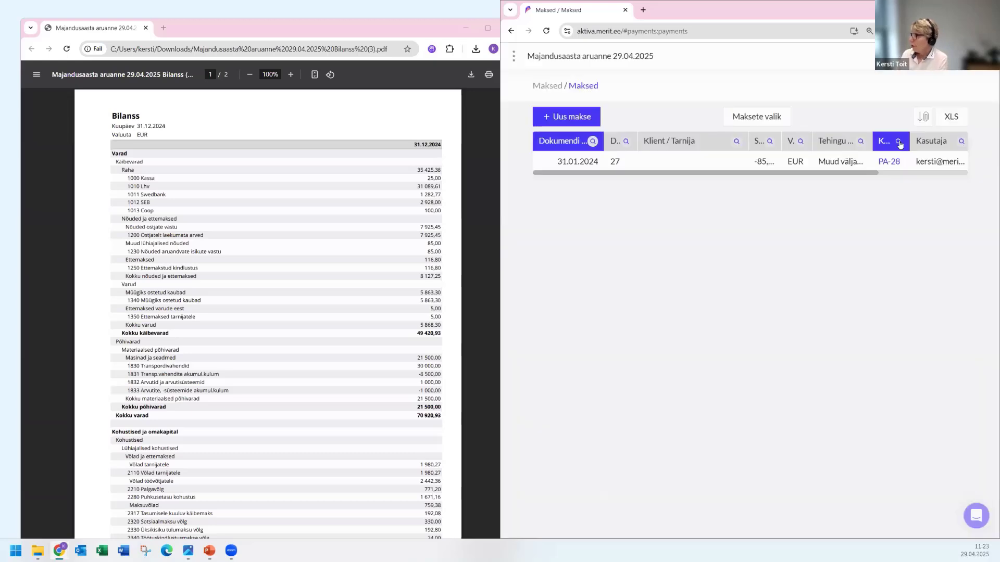
click(583, 162)
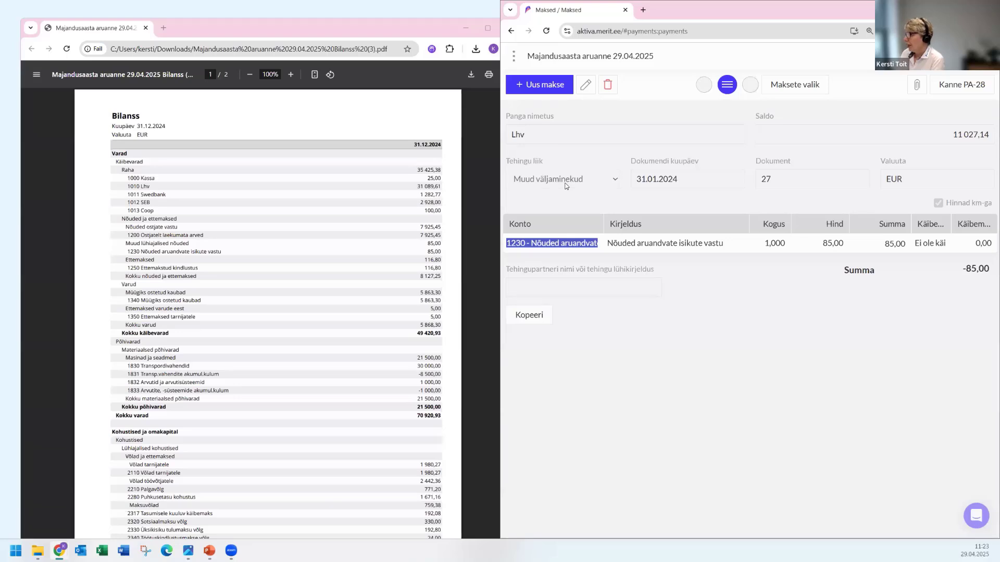
Change payment PA-28 to Tehingud tarnijatega with supplier Aruandev isik, allocate 85,00 to document 854 and save it
click(588, 89)
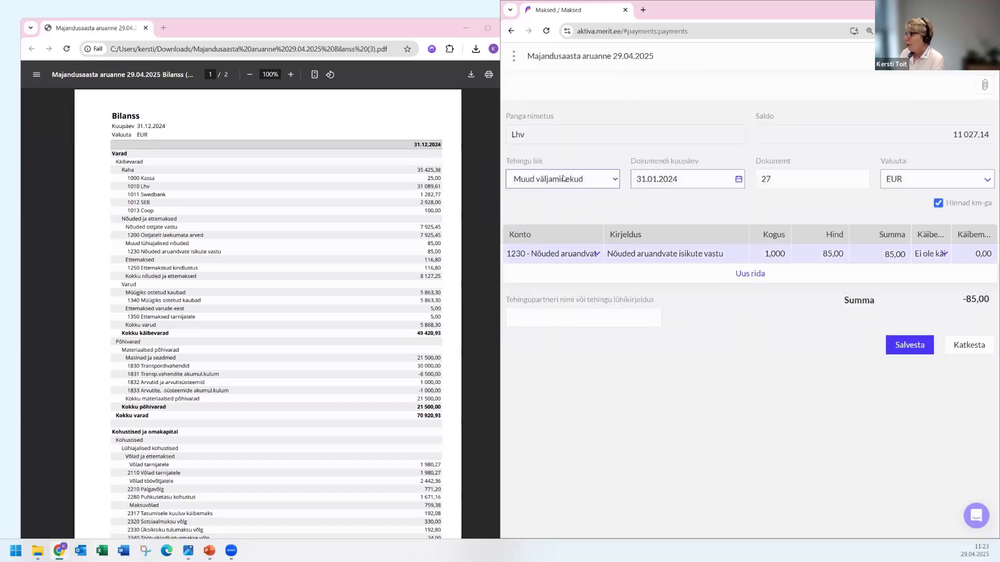
click(564, 178)
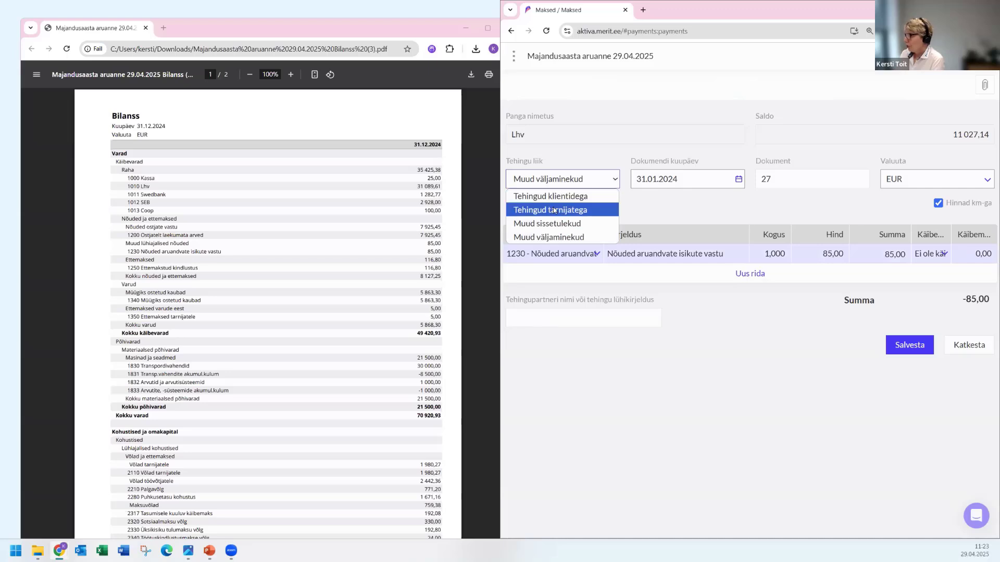
click(554, 210)
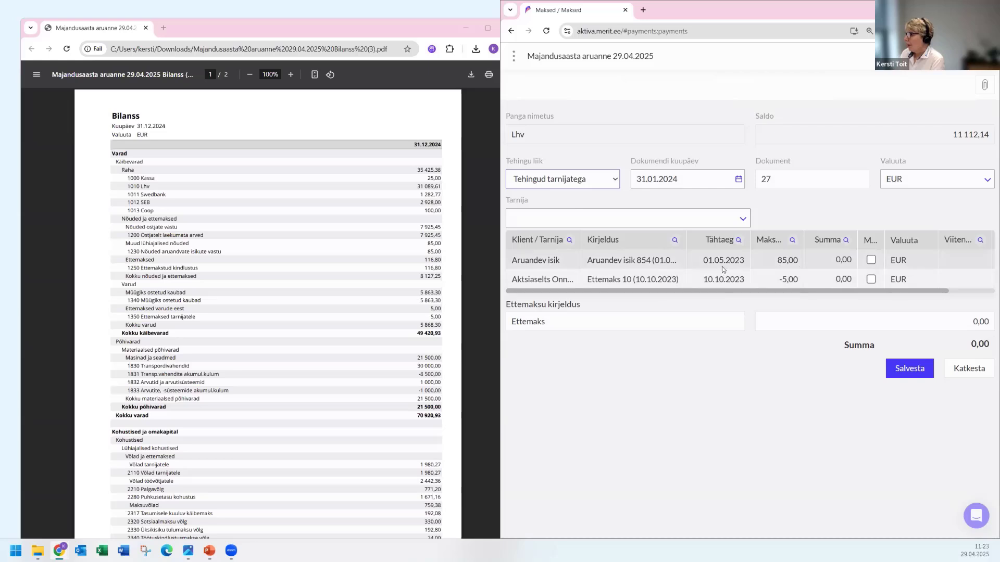
click(529, 224)
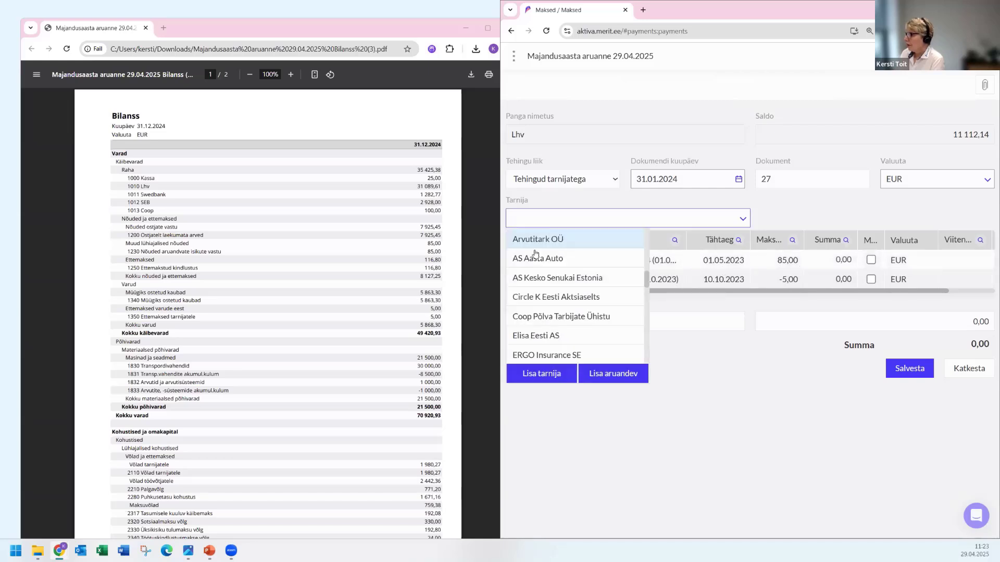
text(a)
click(541, 280)
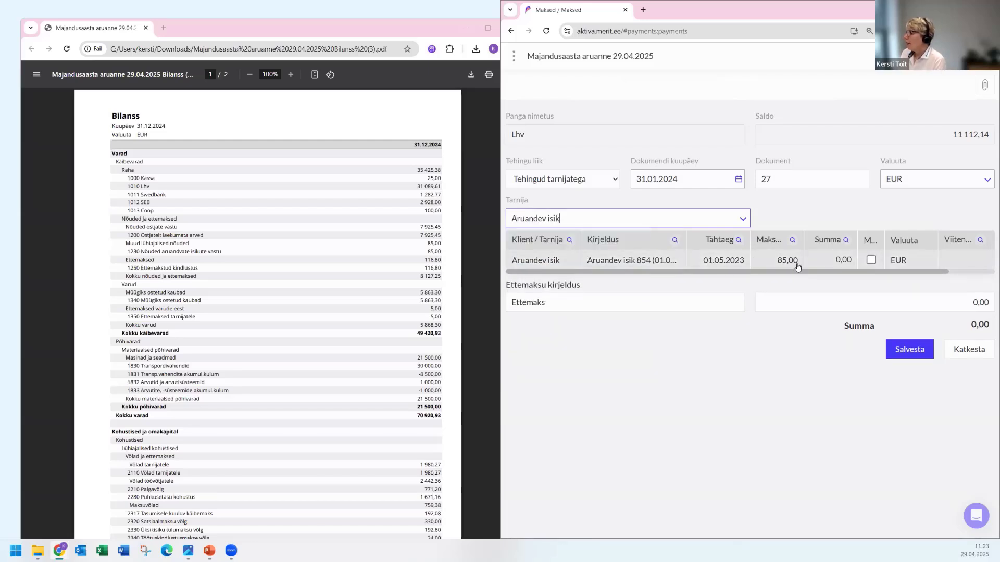
click(871, 260)
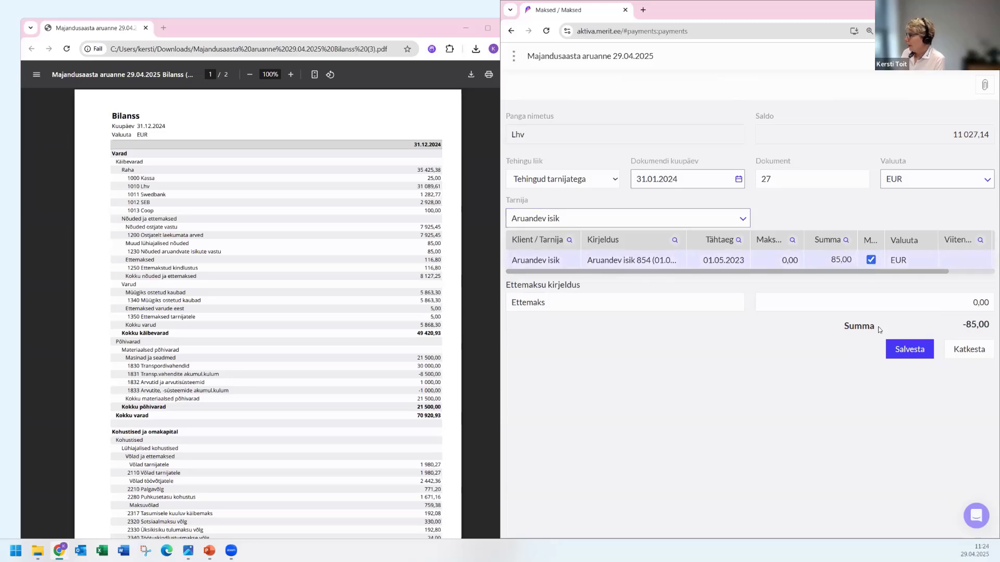
click(902, 352)
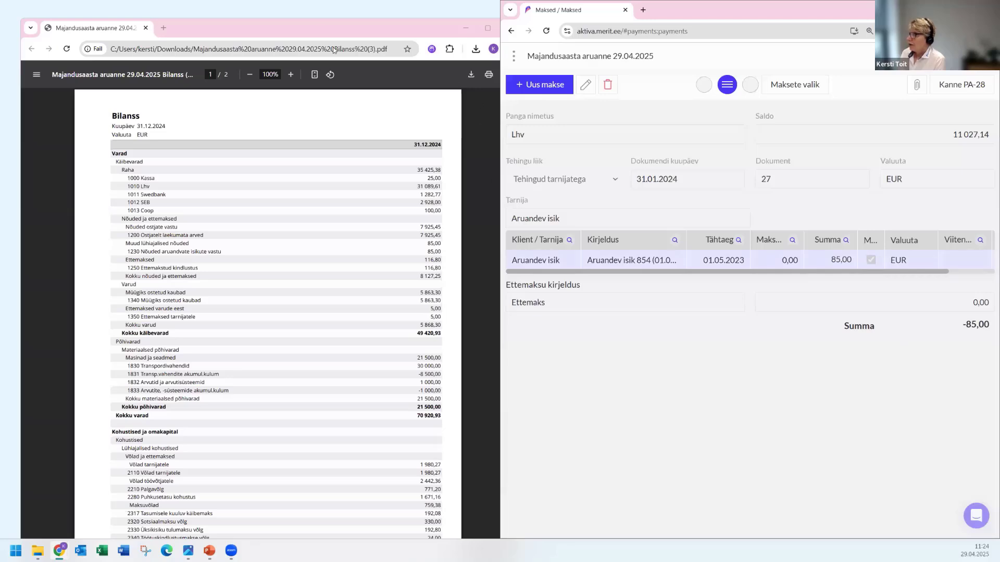
Close the outdated balance sheet PDF and generate the detailed, unrounded yearly balance sheet (Bilanss) as of 31.12.2024 again
drag(321, 27, 279, 16)
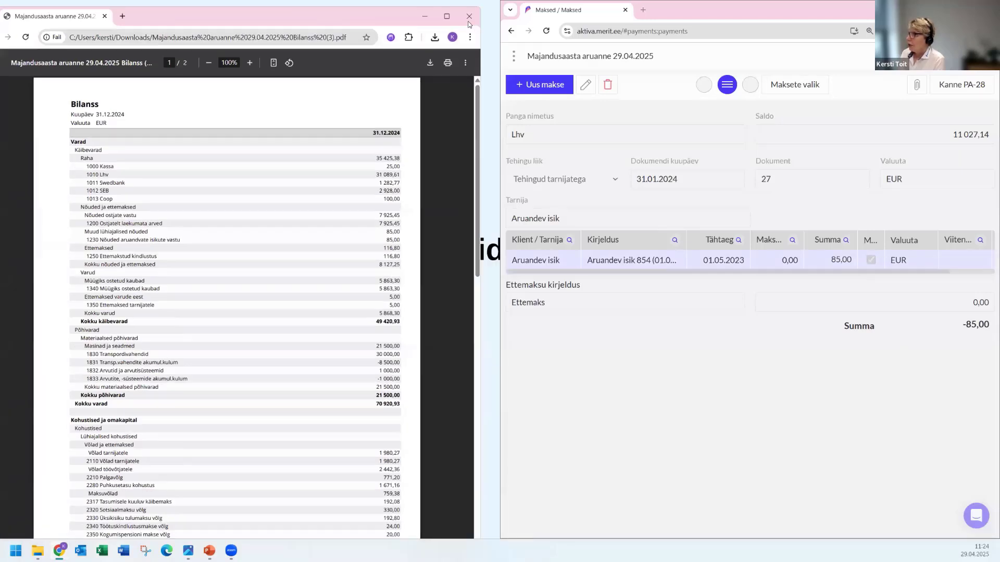
click(469, 15)
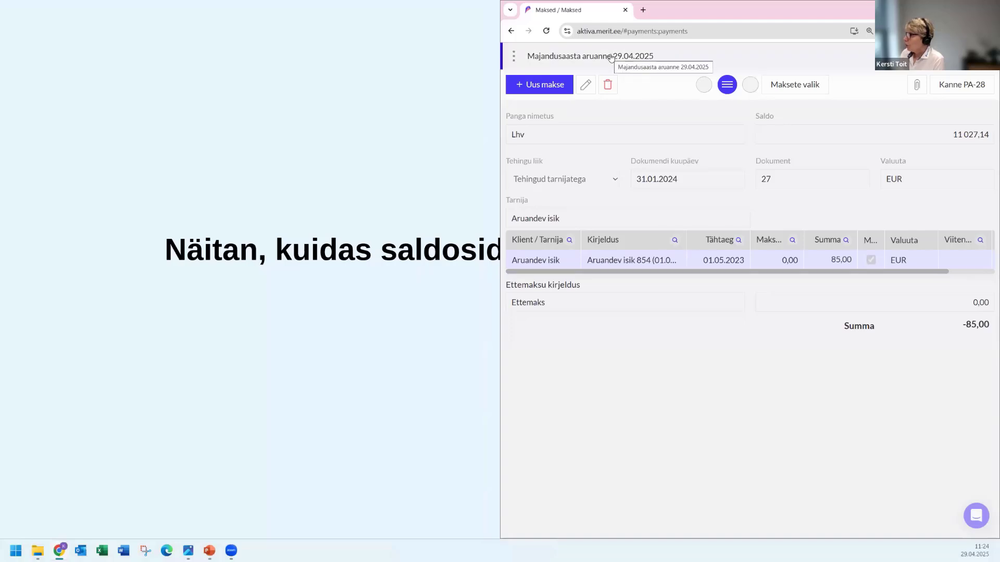
click(983, 56)
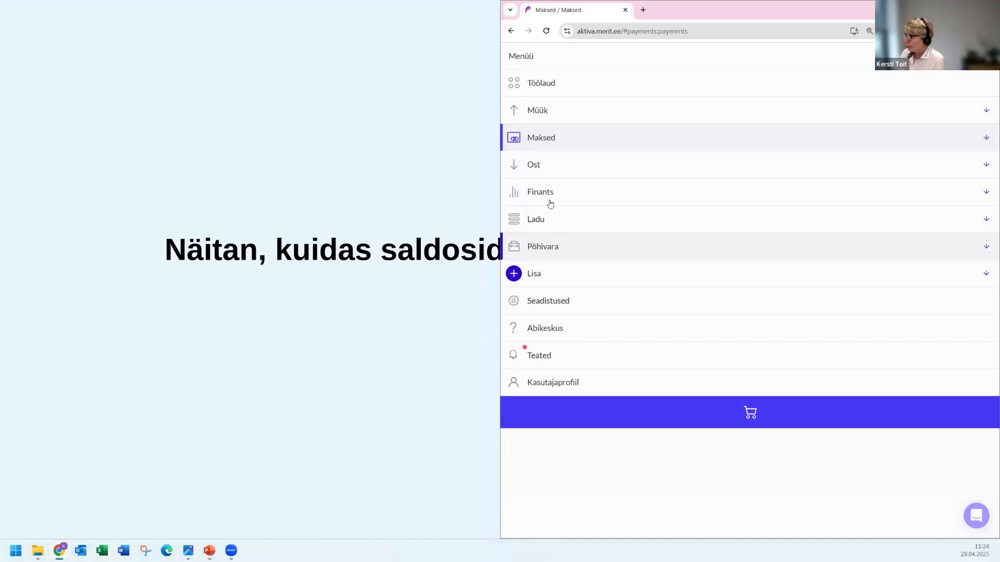
click(547, 197)
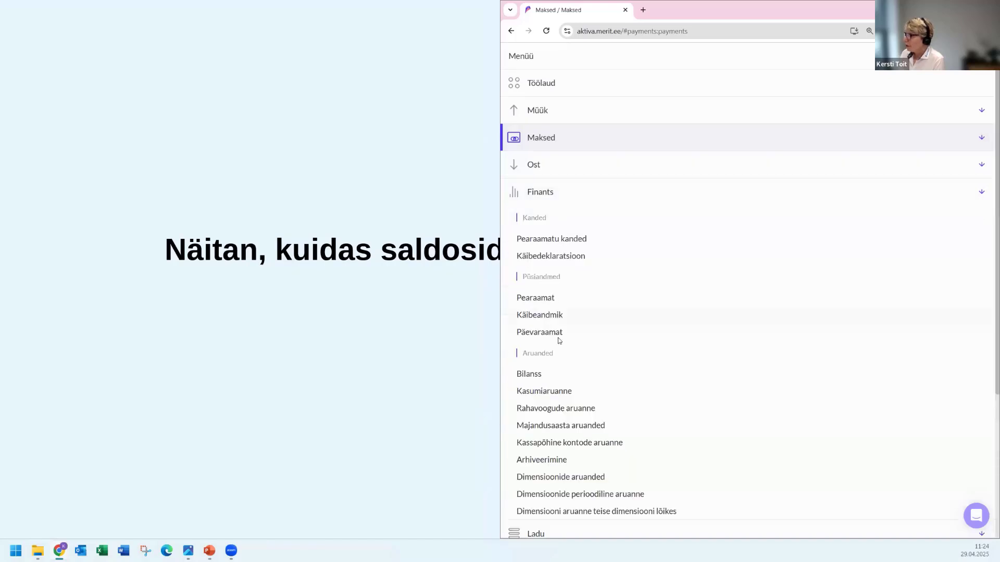
click(540, 380)
click(929, 212)
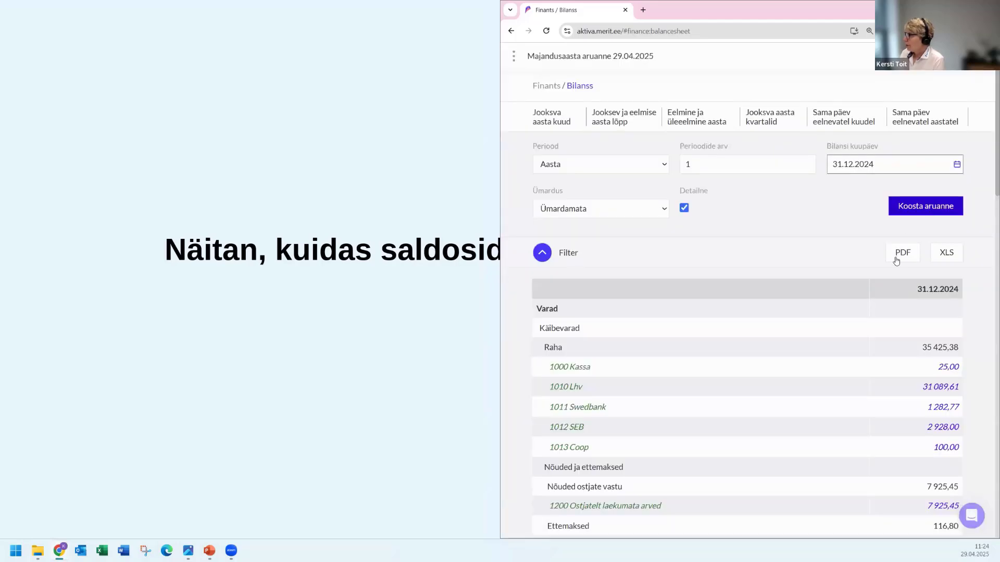
Export the regenerated balance sheet as a PDF, open it and move it into its own window beside Merit Aktiva
click(901, 255)
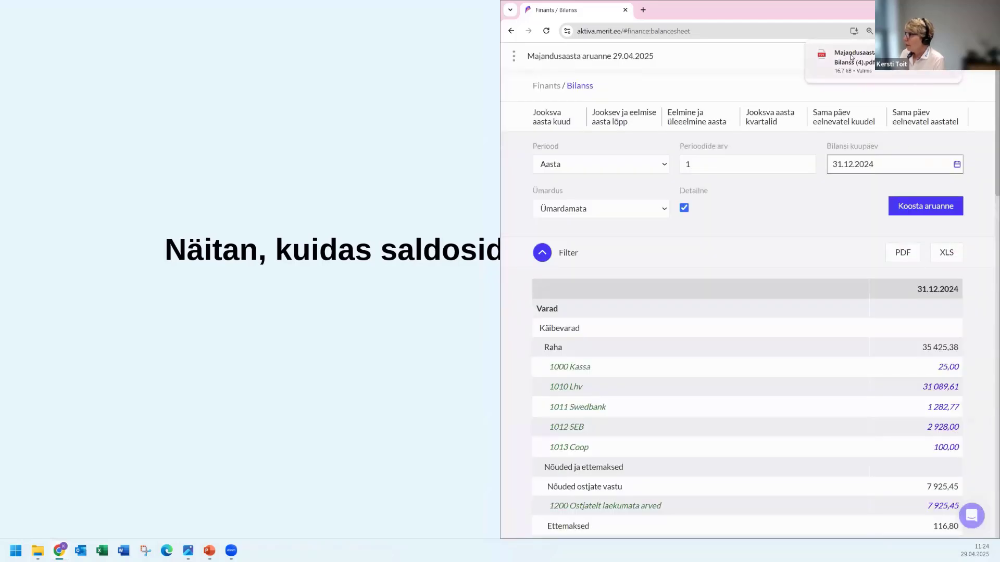
click(845, 57)
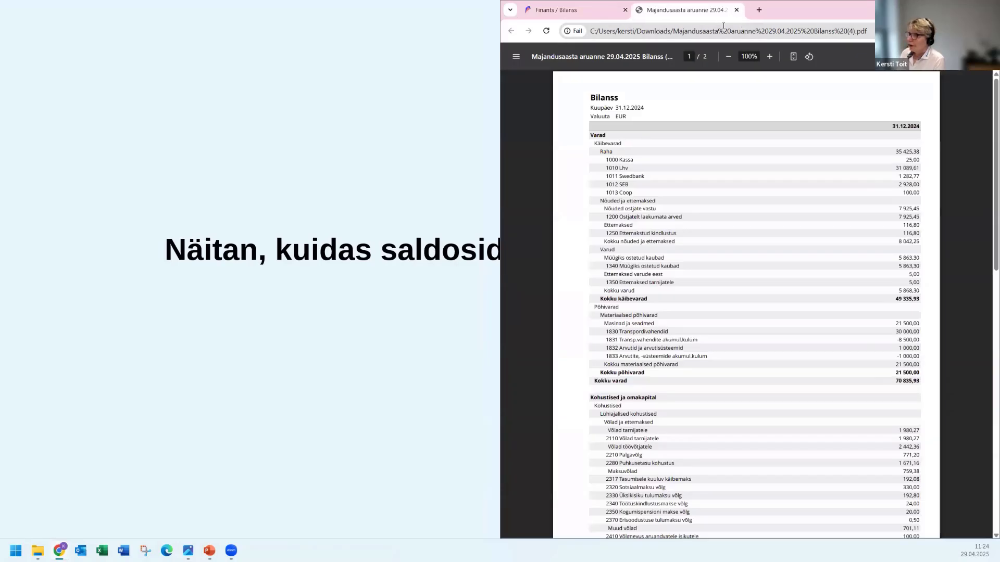
drag(686, 10, 227, 211)
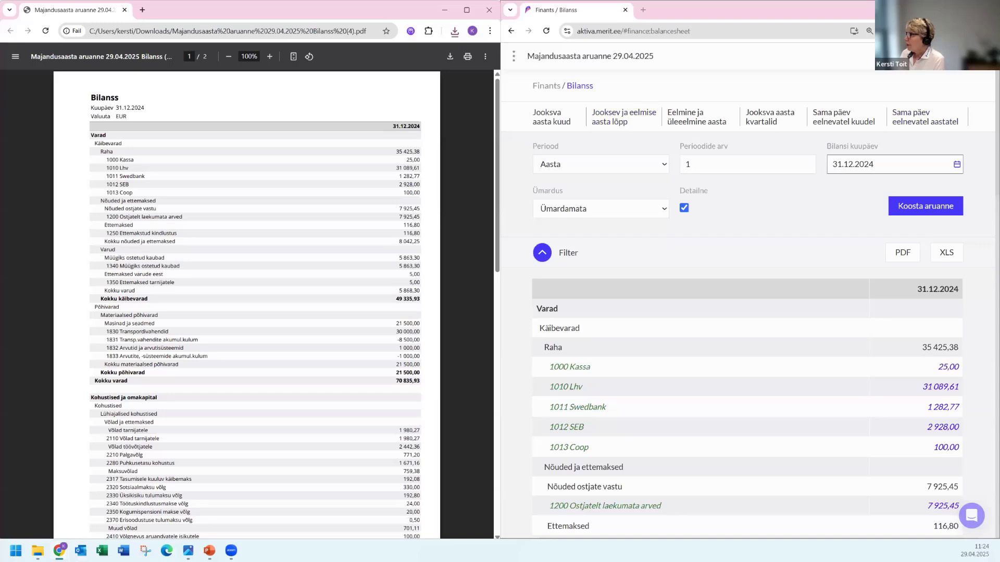
Generate the Ostu- ja maksuvõlgnevuste aruanne for Võlad aruandvatele isikutele as of 31.12.2024 and compare it with accounts 1230 and 2410 in the balance sheet PDF
click(981, 57)
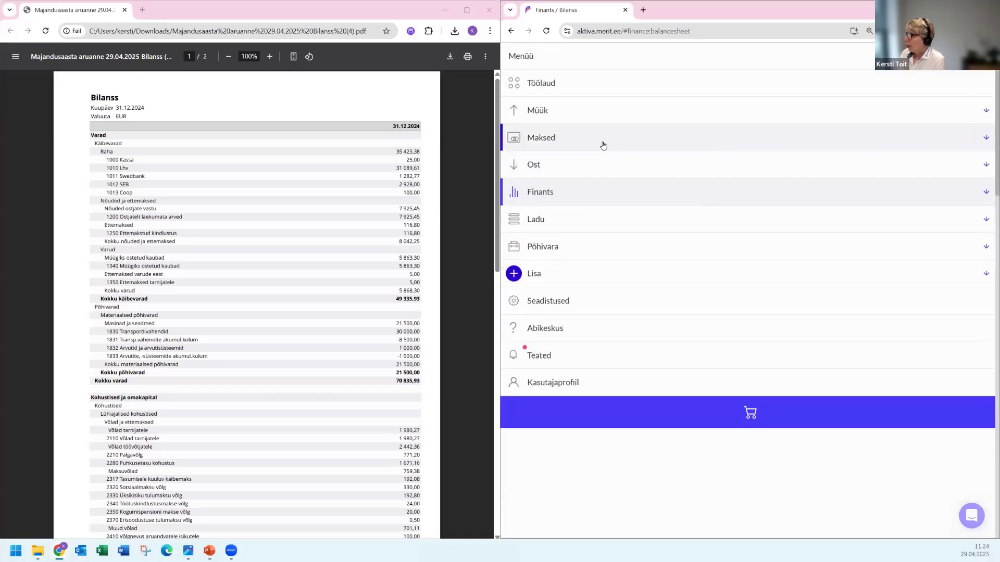
click(571, 172)
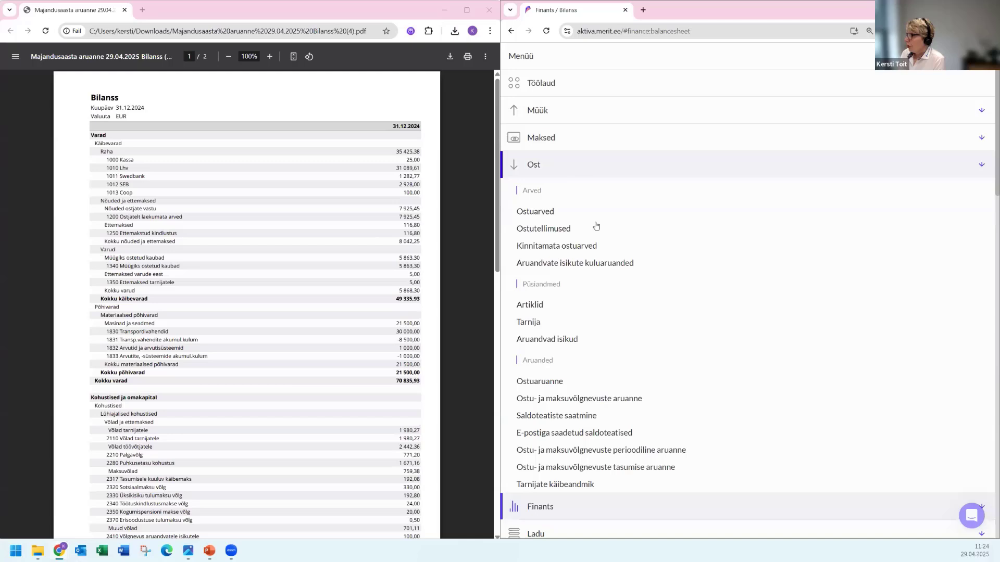
click(564, 399)
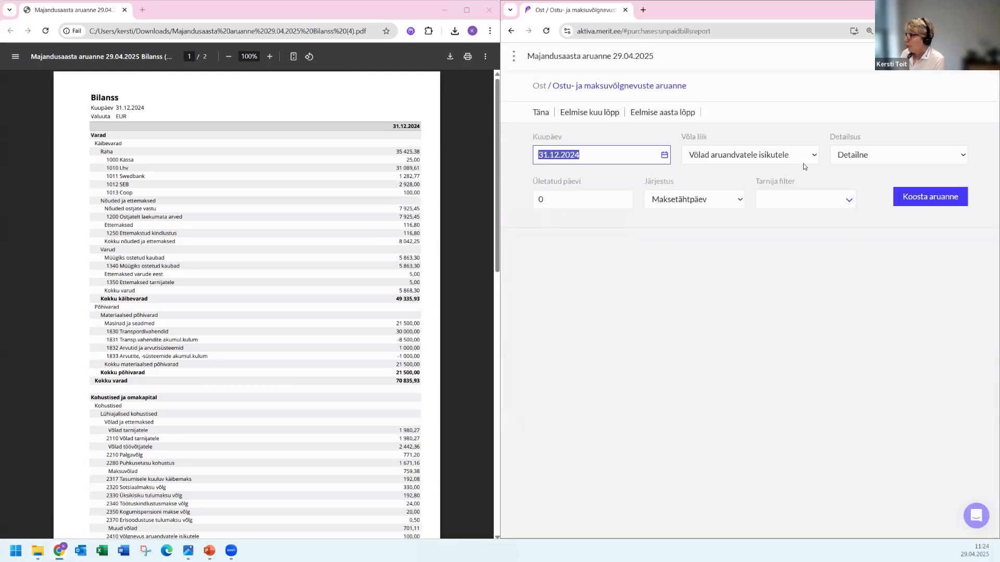
click(917, 198)
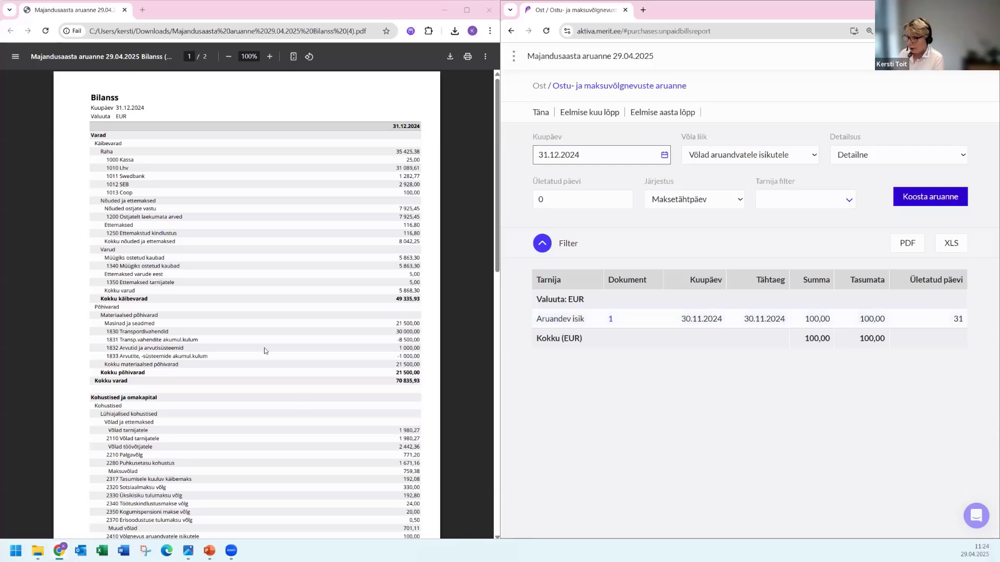
scroll(266, 353, down, 3)
scroll(266, 354, down, 2)
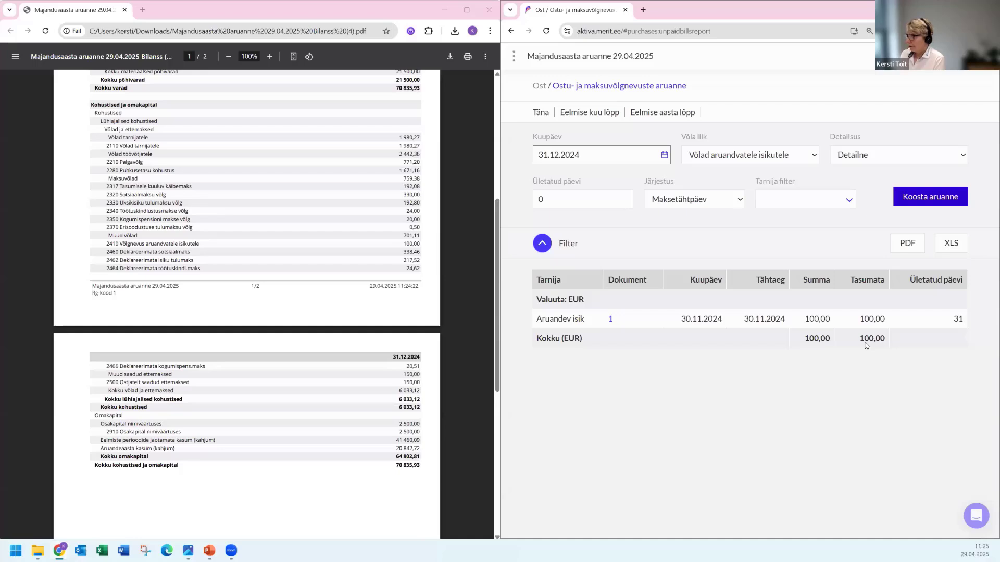
scroll(489, 268, up, 5)
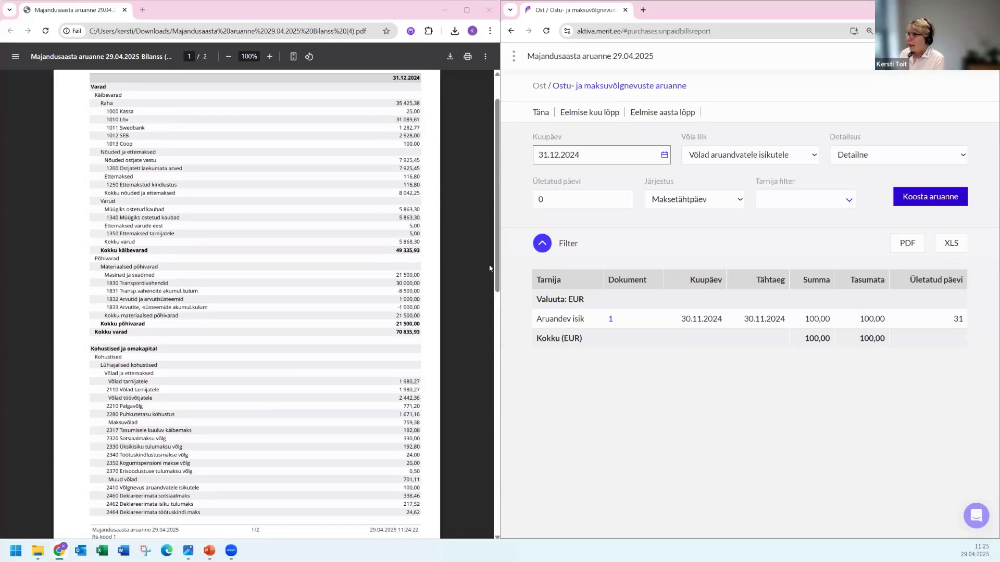
scroll(490, 268, up, 1)
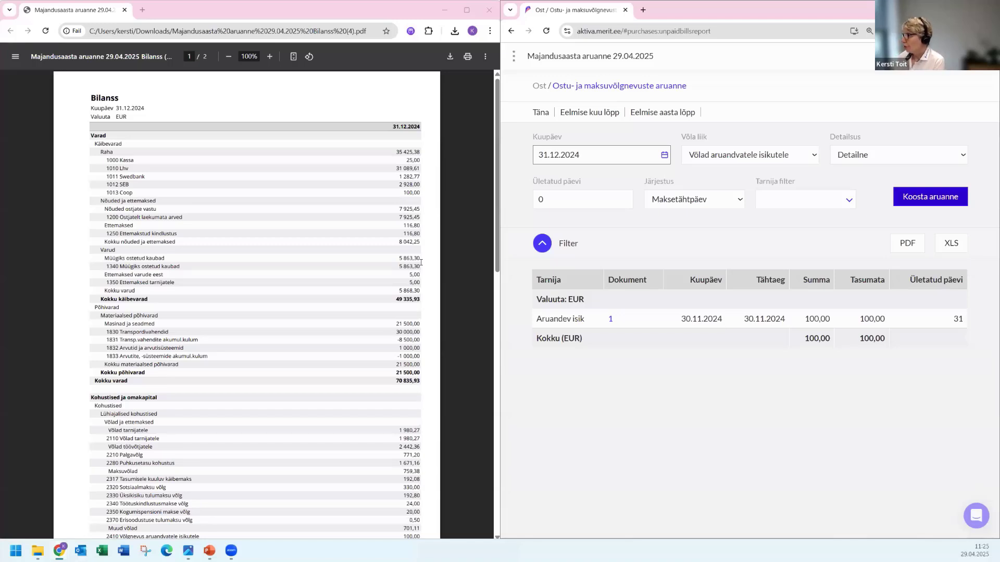
Open the inventory status report page (Lao seisu aruanne) for checking the stock balance against the balance sheet
click(990, 83)
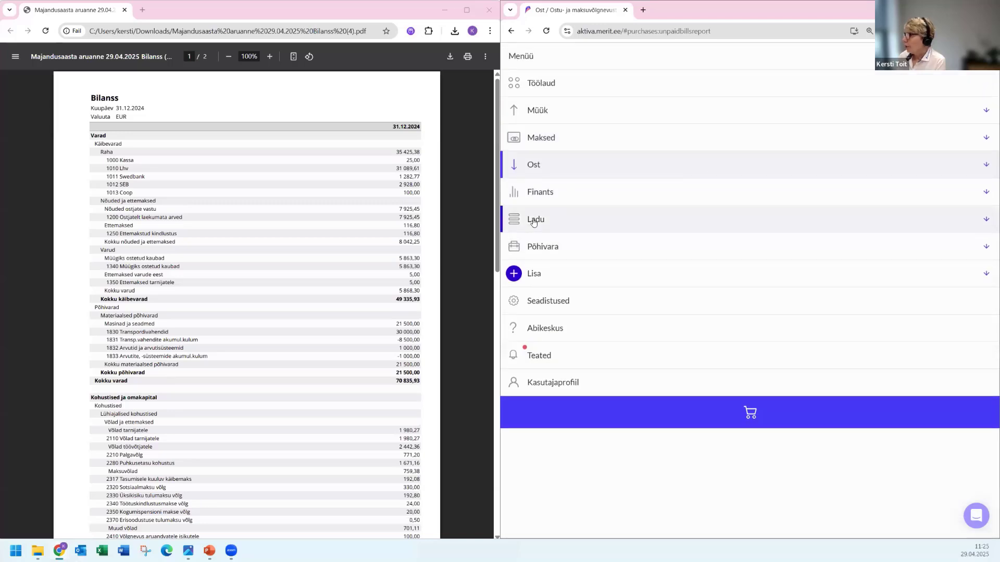
click(532, 224)
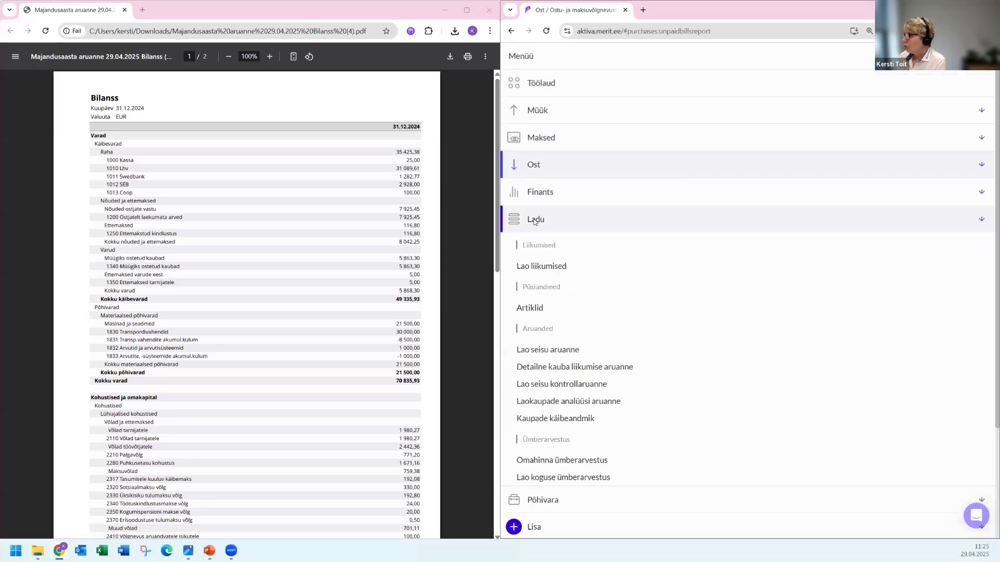
click(547, 350)
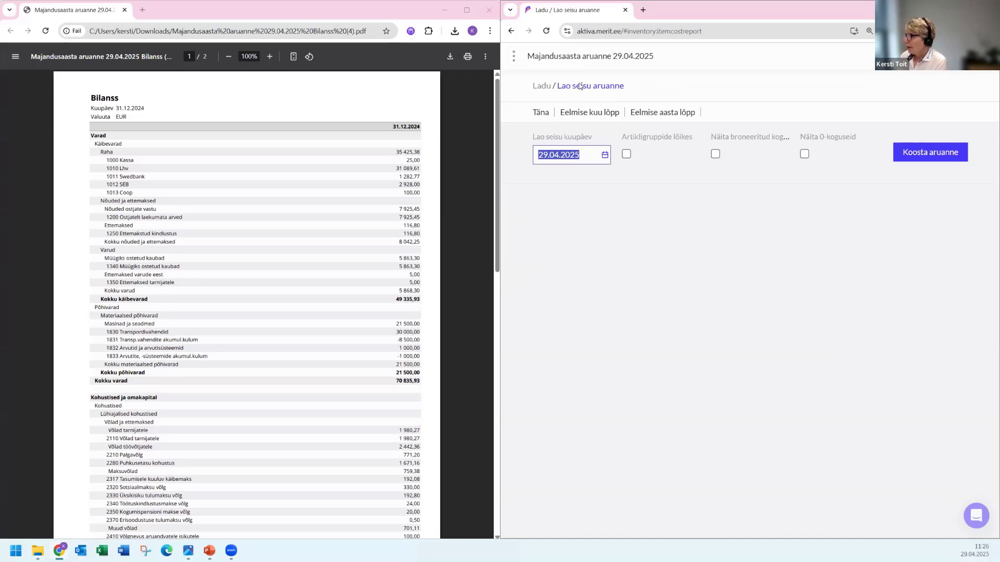
click(555, 83)
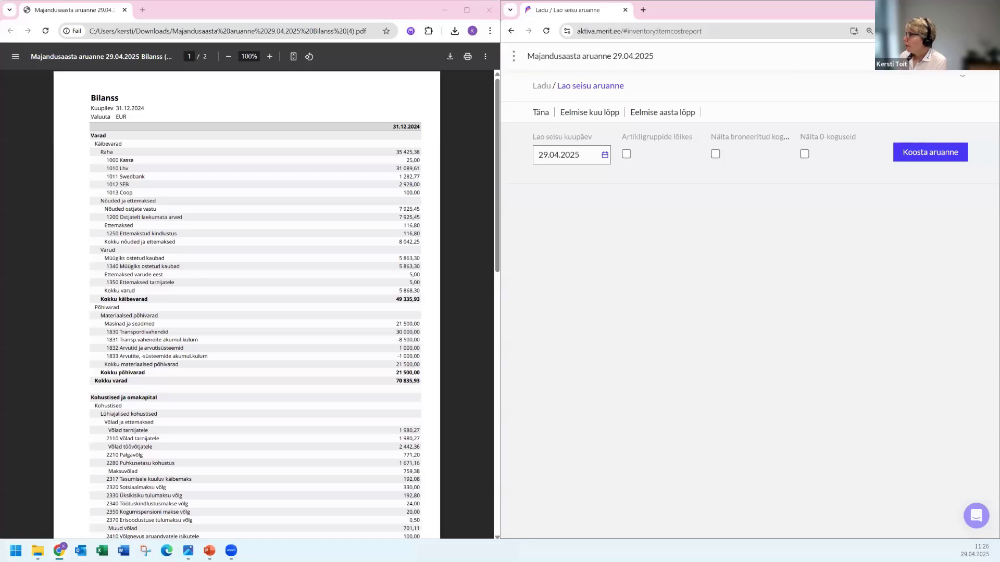
Generate the detailed Põhivarade koondaruanne for 01.01.2024–31.12.2024 and compare acquisition cost, depreciation and residual values with accounts 1830–1833 in the balance sheet PDF
click(513, 56)
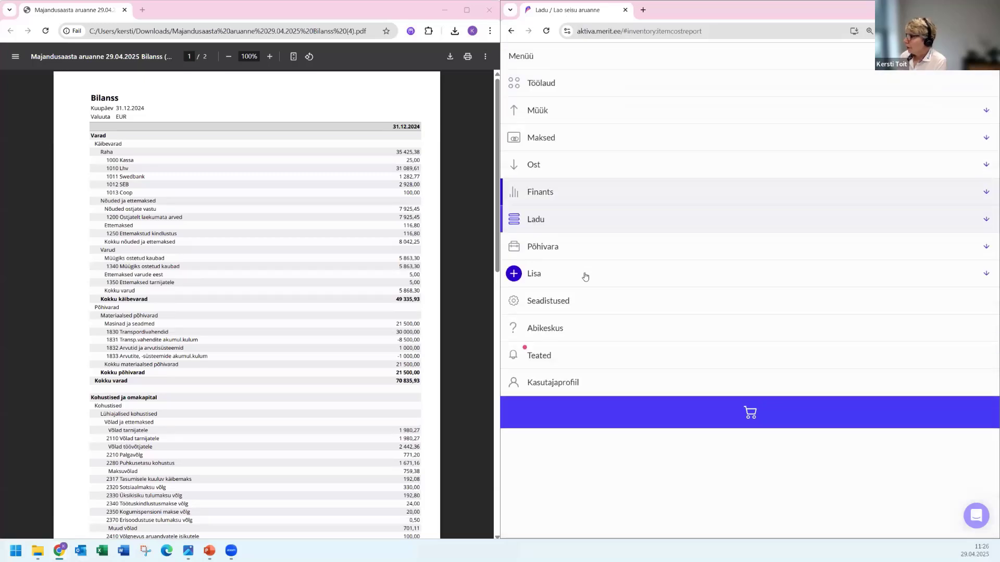
click(539, 248)
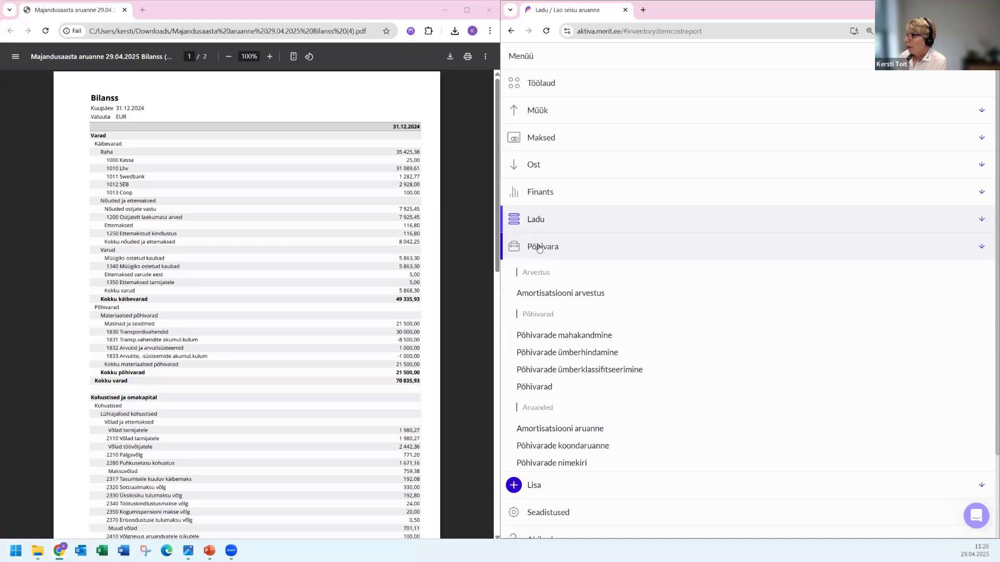
click(547, 447)
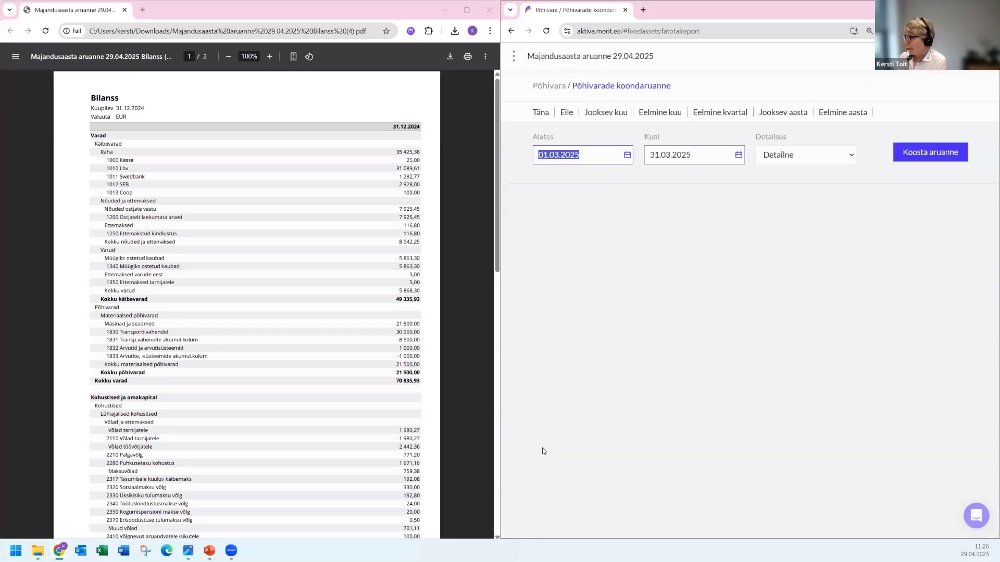
click(834, 114)
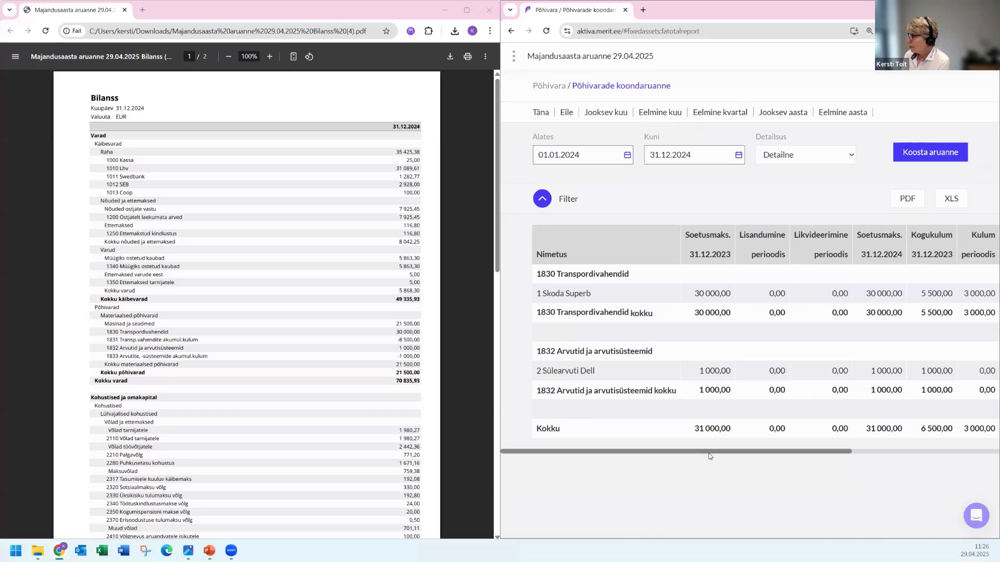
drag(752, 451, 833, 454)
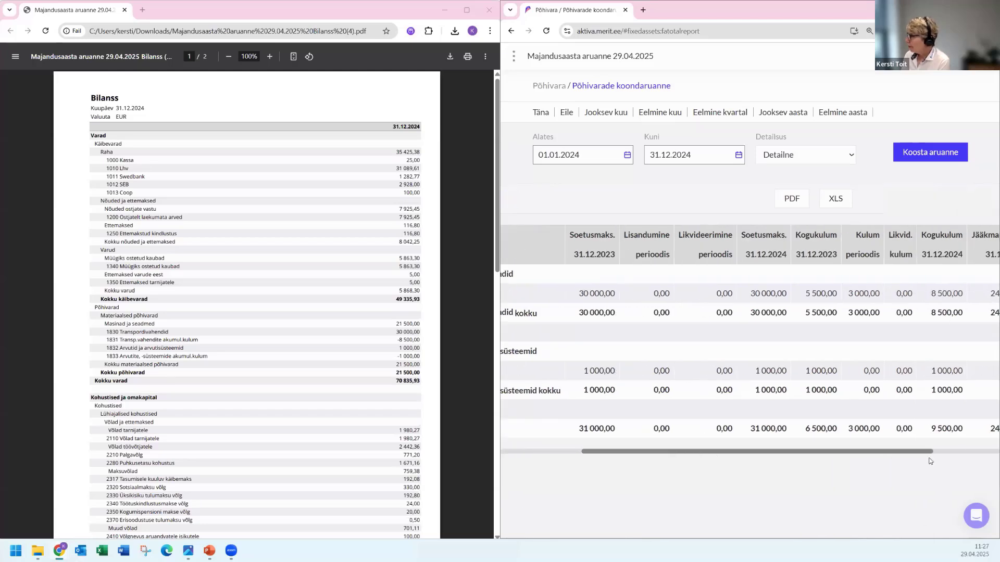
drag(929, 459, 929, 459)
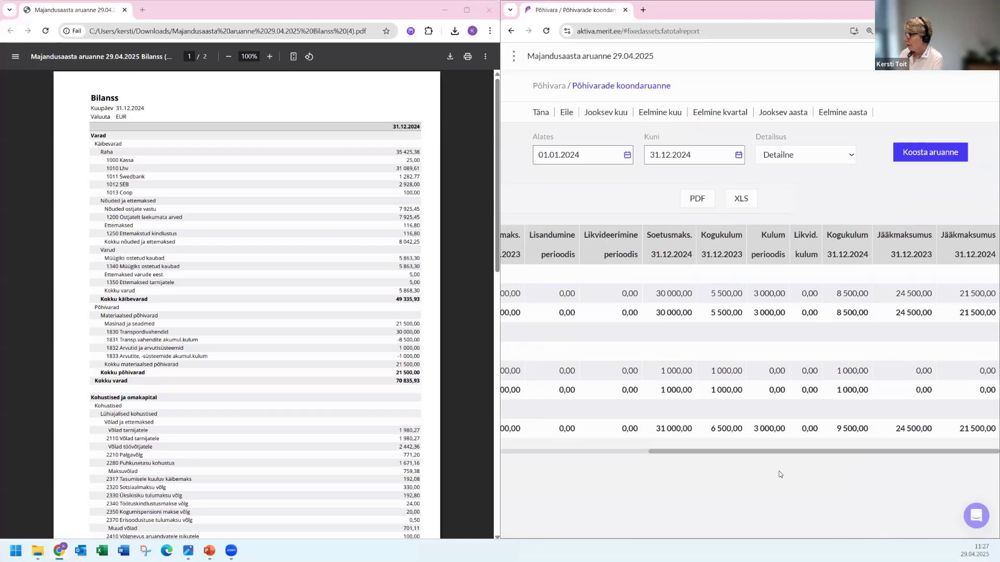
drag(743, 454, 573, 454)
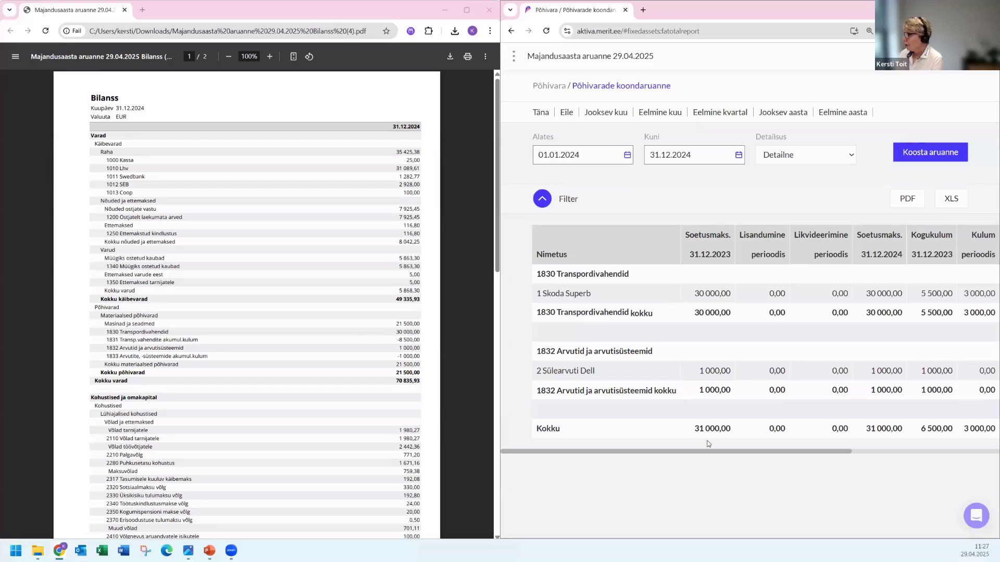
drag(712, 450, 906, 472)
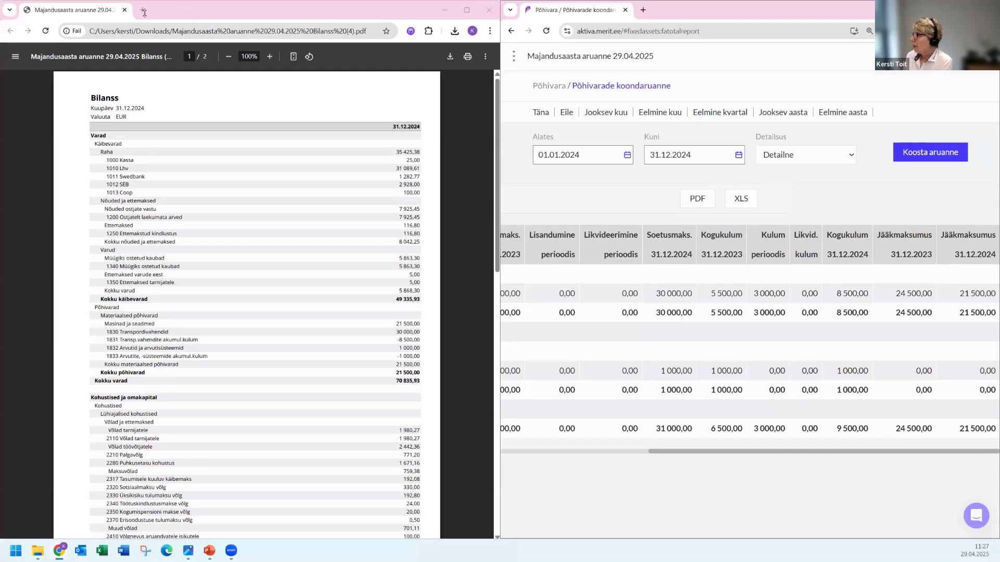
Generate the detailed Ostu- ja maksuvõlgnevuste aruanne for Võlad tarnijatele as of 31.12.2024 for comparison with account 2110 in the balance sheet PDF
click(513, 56)
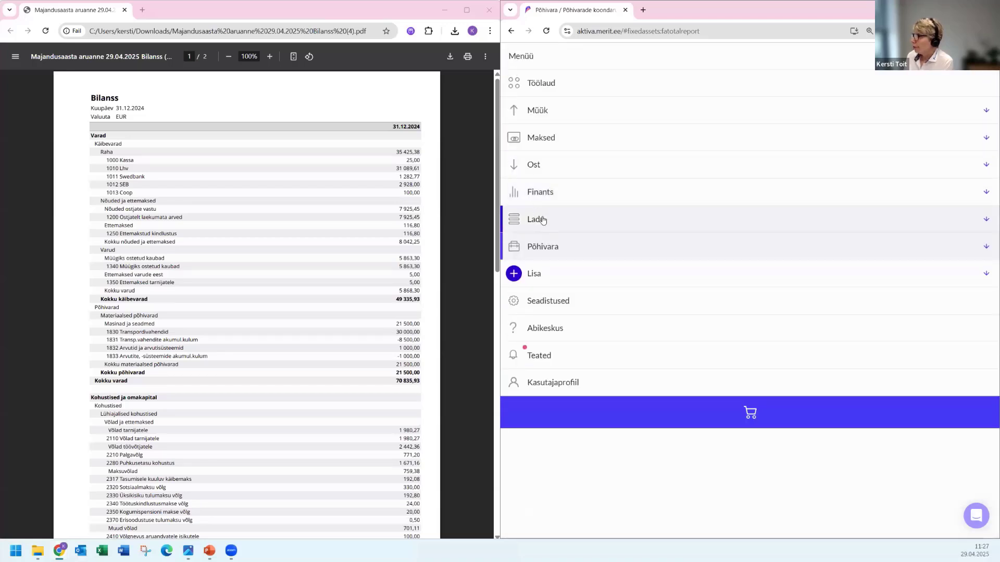
click(544, 248)
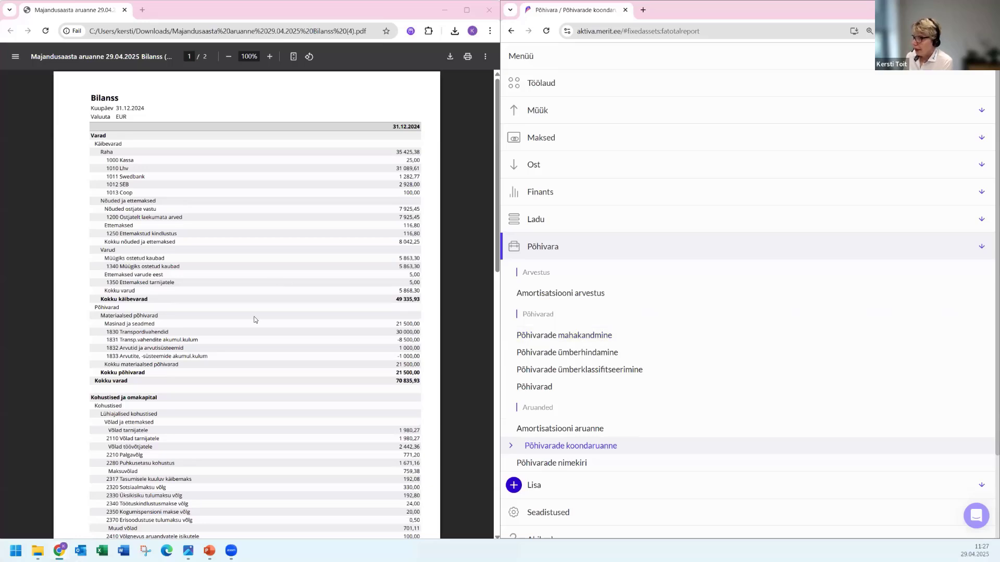
scroll(254, 319, down, 5)
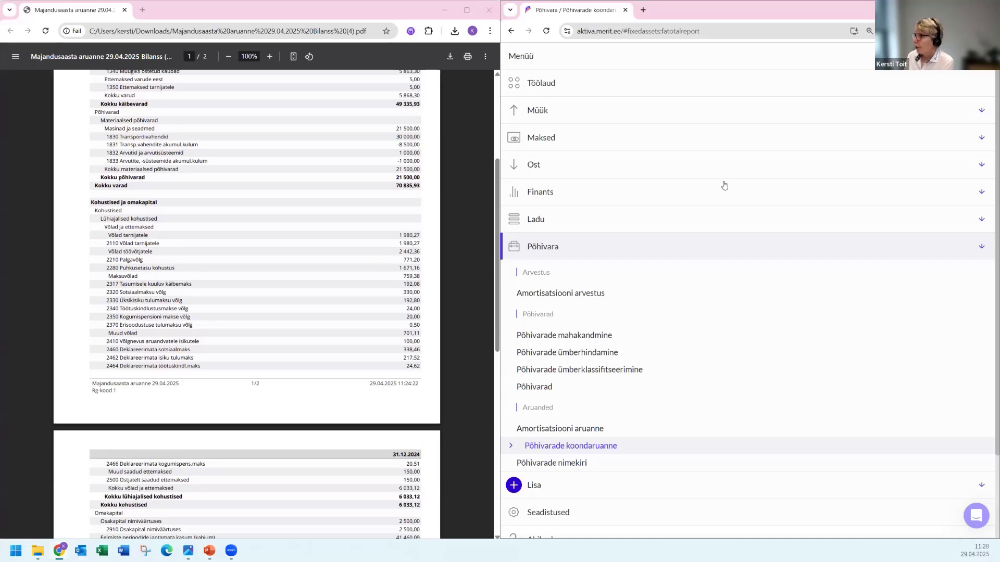
click(538, 169)
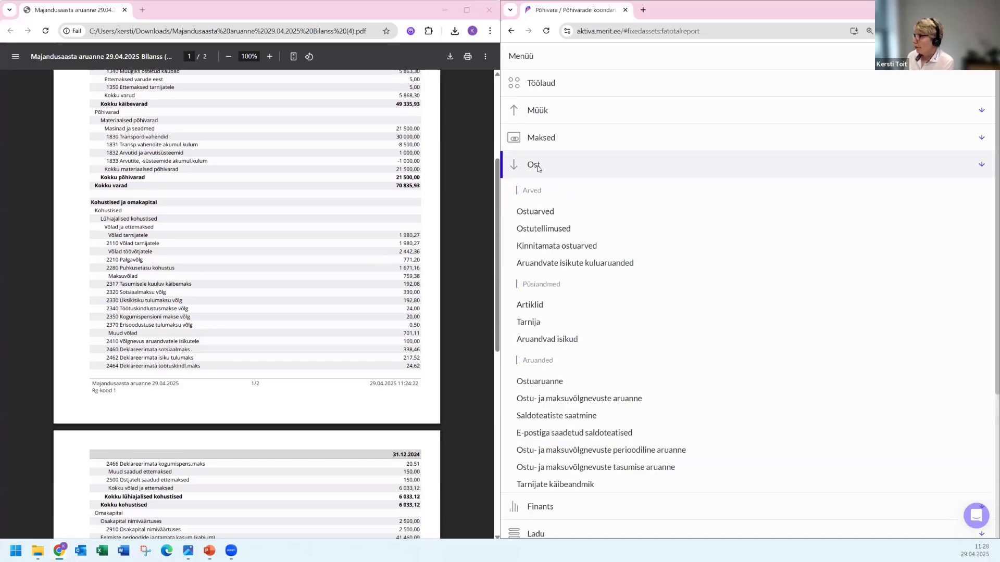
click(562, 399)
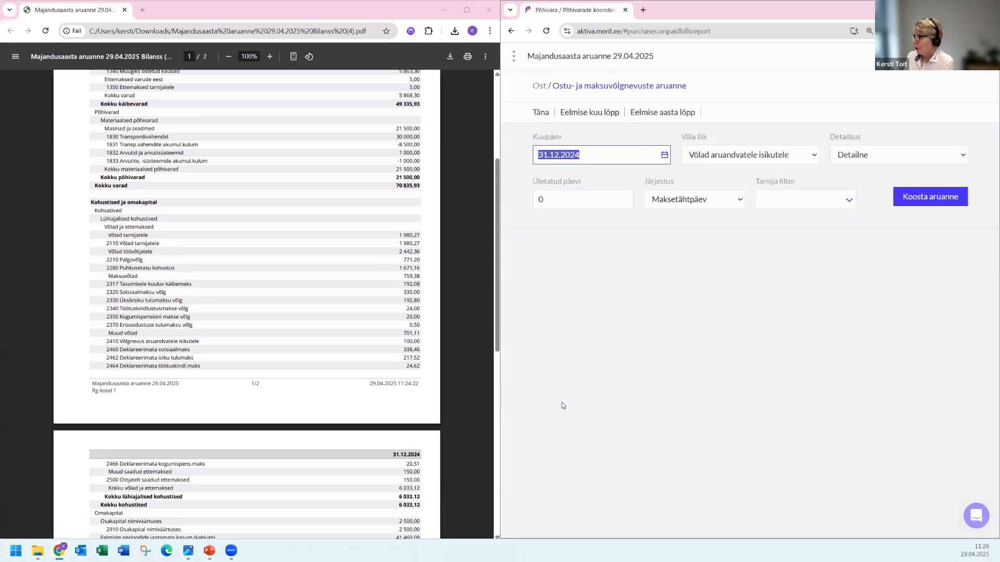
click(750, 158)
click(726, 186)
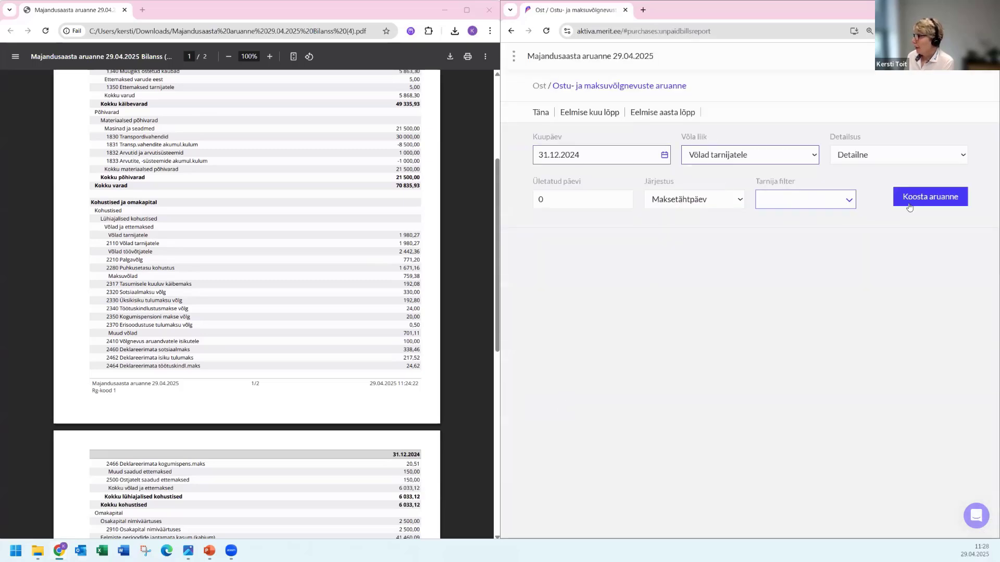
click(921, 199)
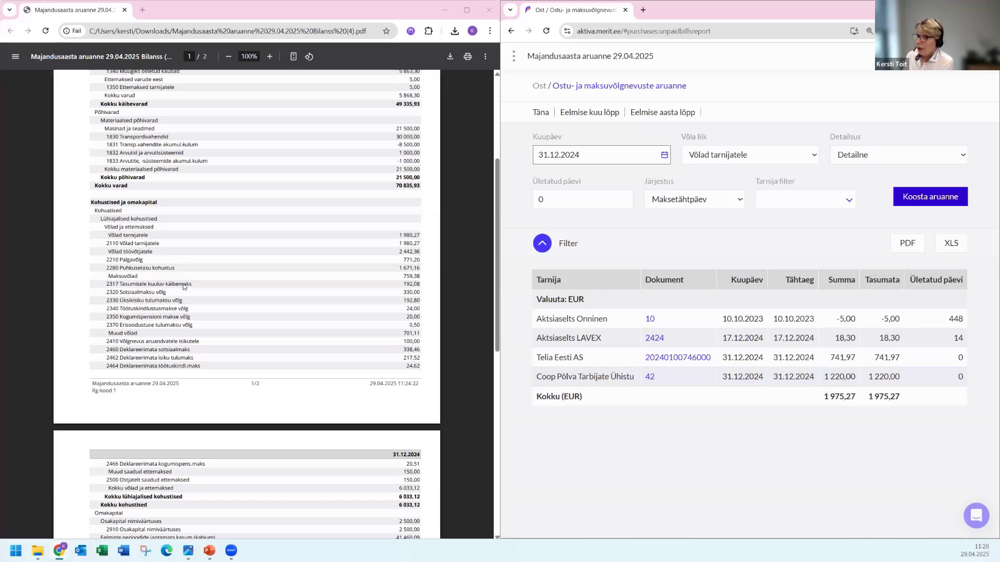
Generate the Ostu- ja maksuvõlgnevuste aruanne for Võlad Maksuametile as of 31.12.2024 for comparison with the Maksuvõlad accounts in the balance sheet PDF
scroll(189, 248, down, 1)
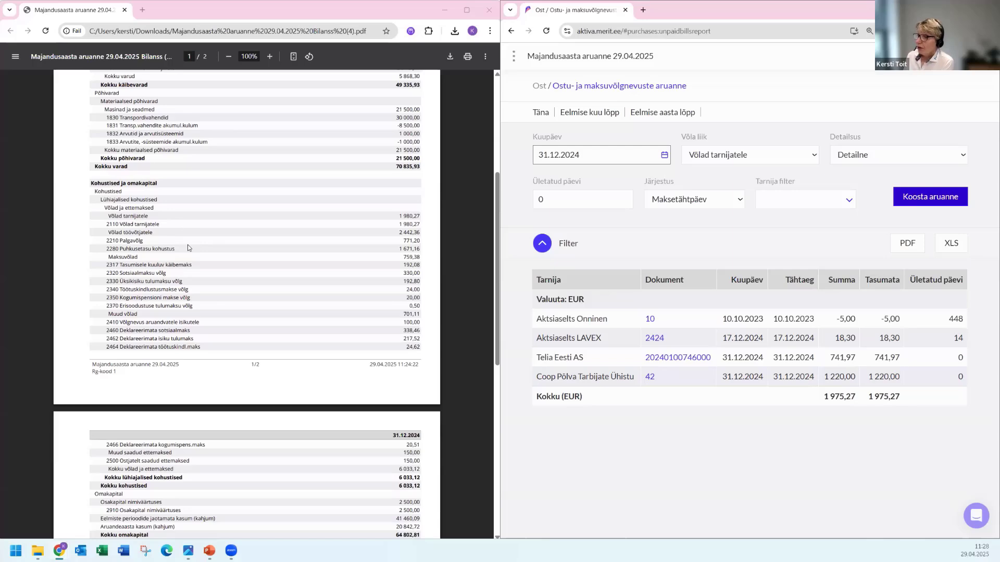
scroll(189, 248, down, 1)
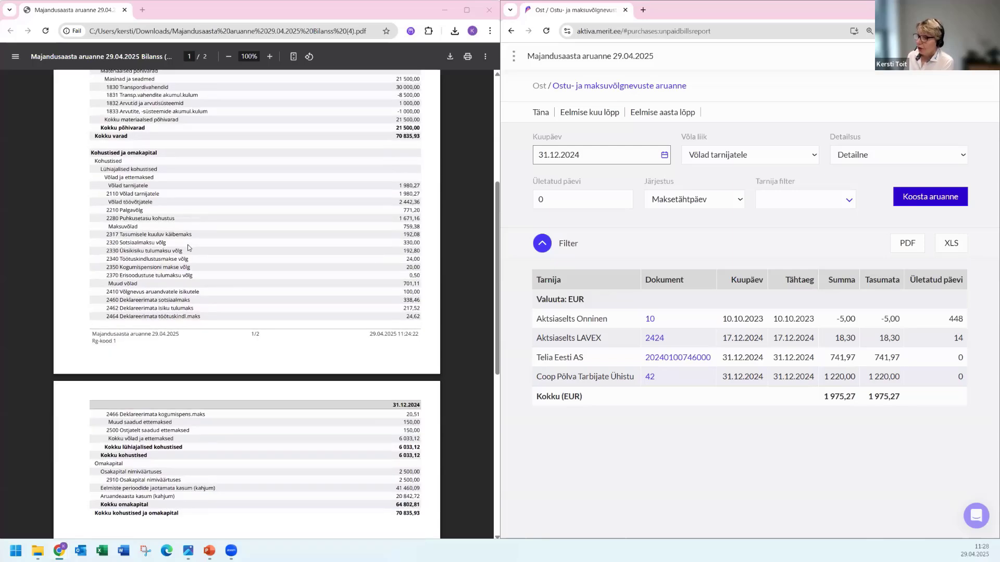
scroll(188, 247, down, 2)
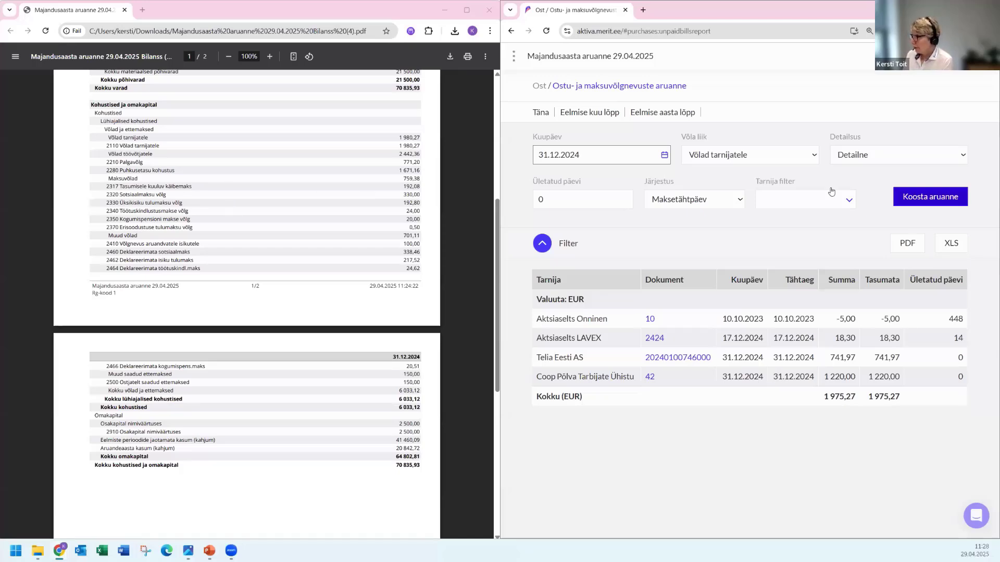
click(788, 157)
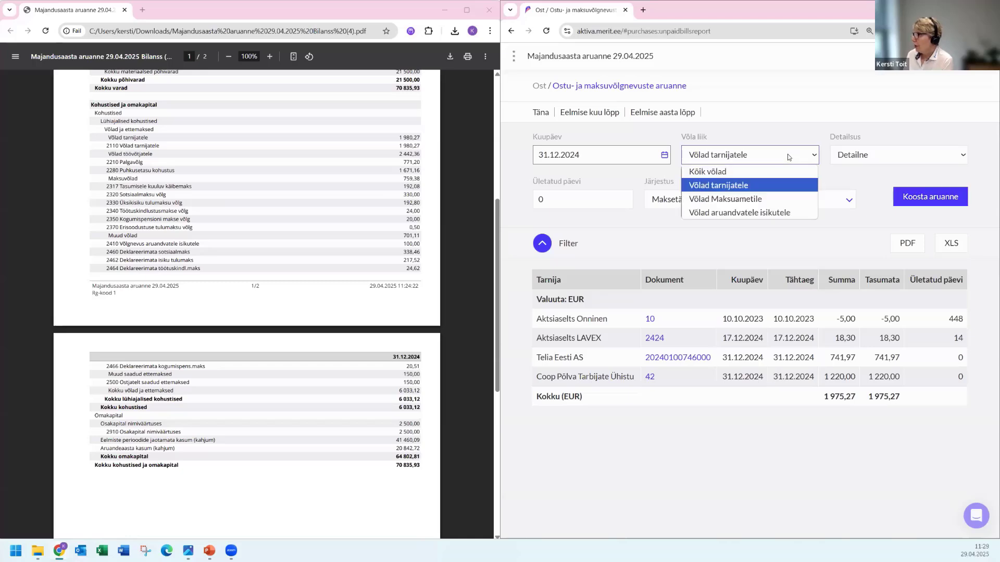
click(740, 200)
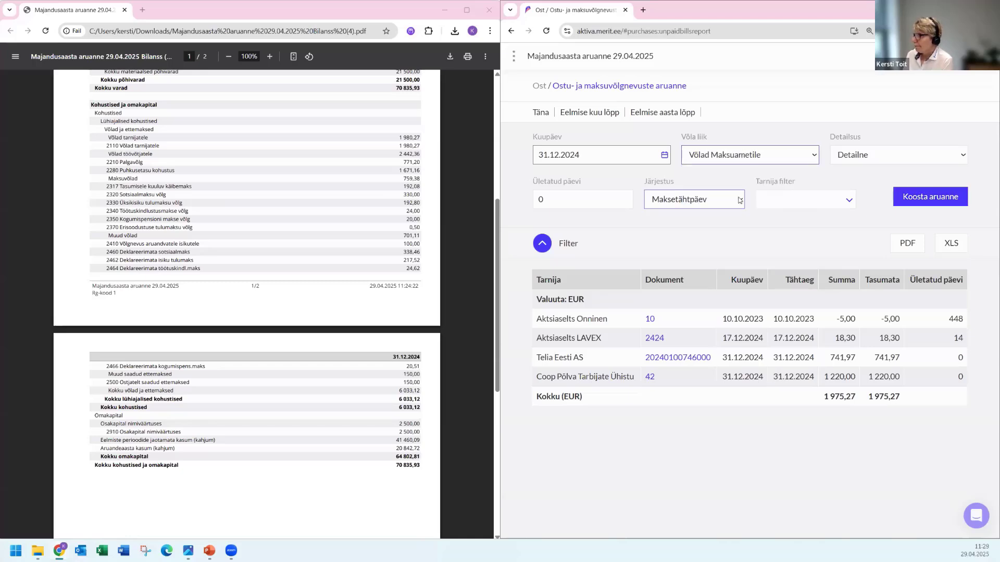
click(916, 198)
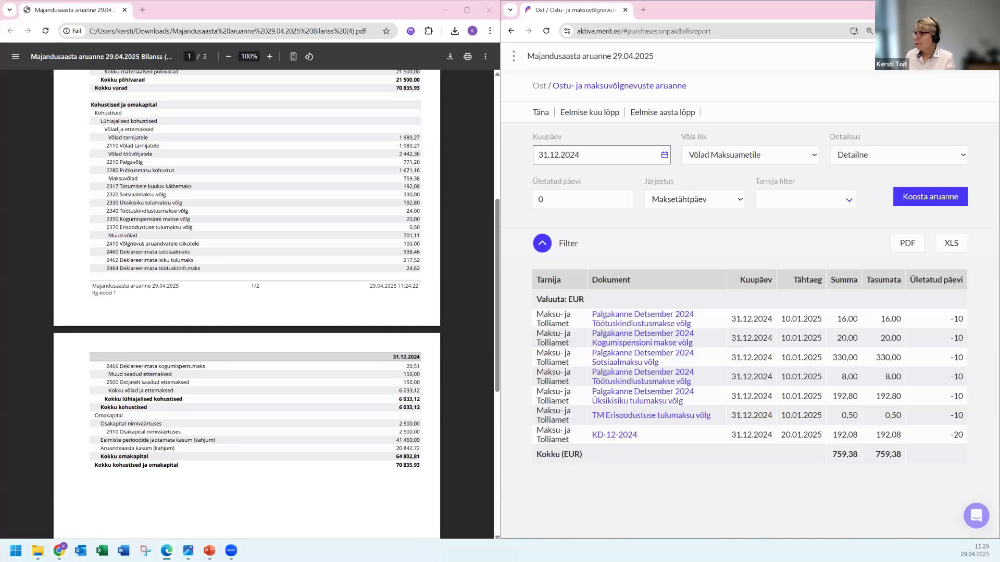
Check the e-MTA tax balance PDF as of 31.12.2024 against the balance sheet's tax liabilities, tax by tax, and minimize it
drag(721, 50, 693, 36)
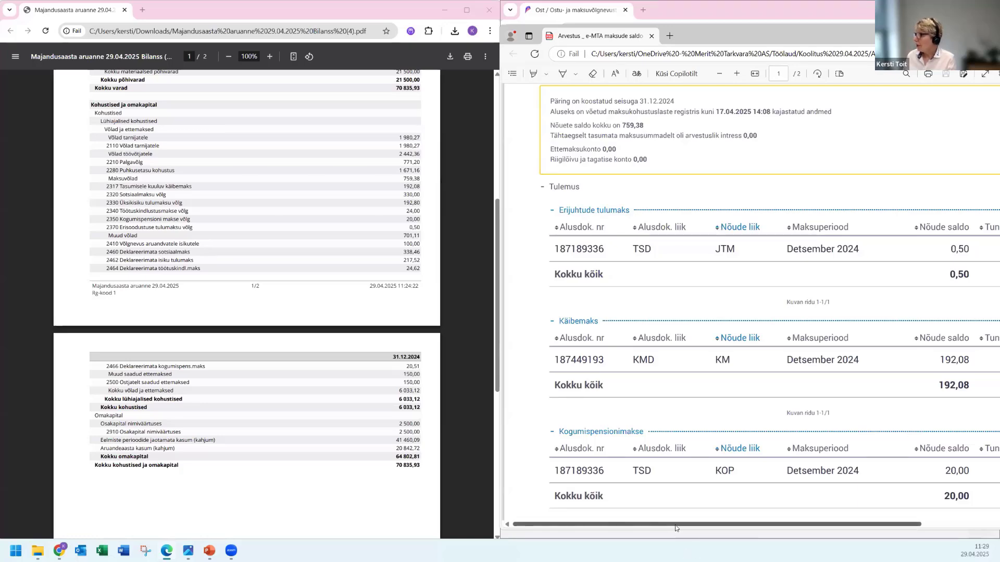
drag(675, 529, 795, 521)
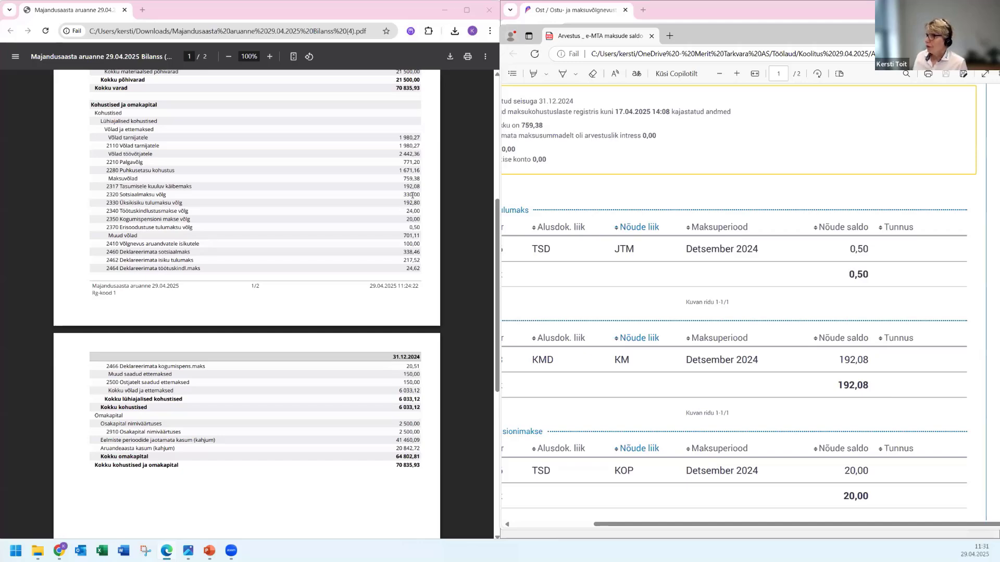
scroll(709, 290, down, 10)
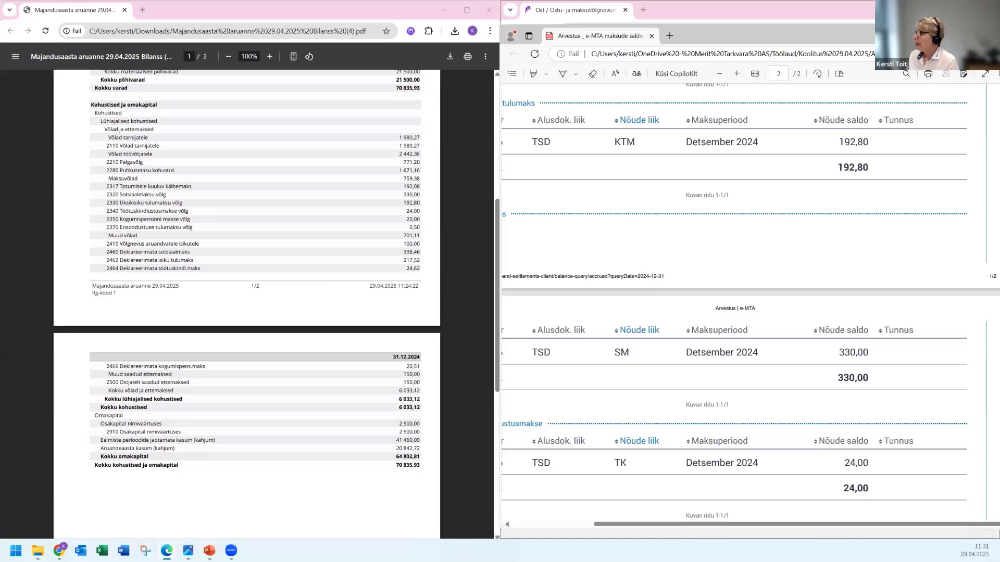
key(super+Down)
key(super+Down)
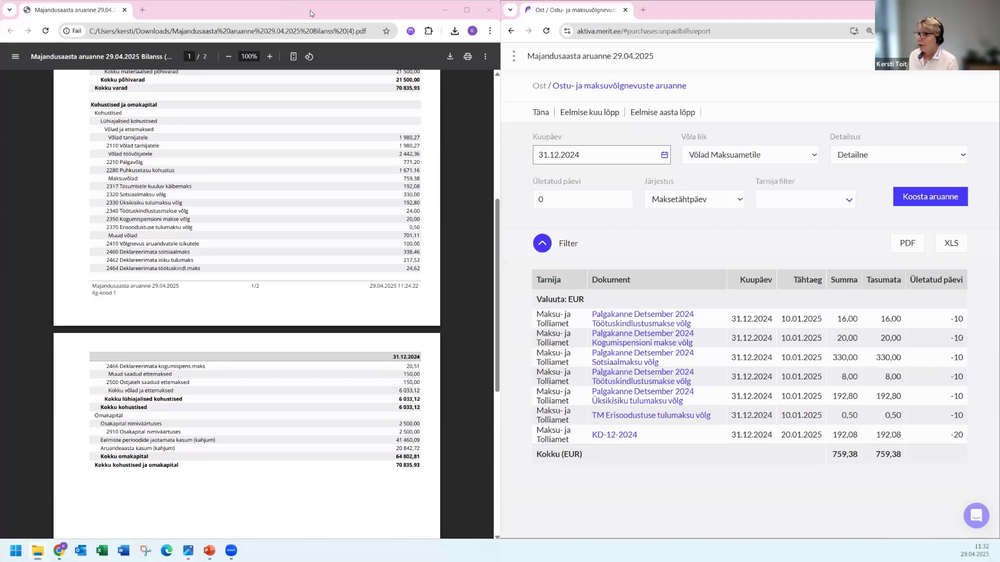
Close the balance sheet PDF window and switch to Merit Palk beside Merit Aktiva
drag(309, 15, 302, 38)
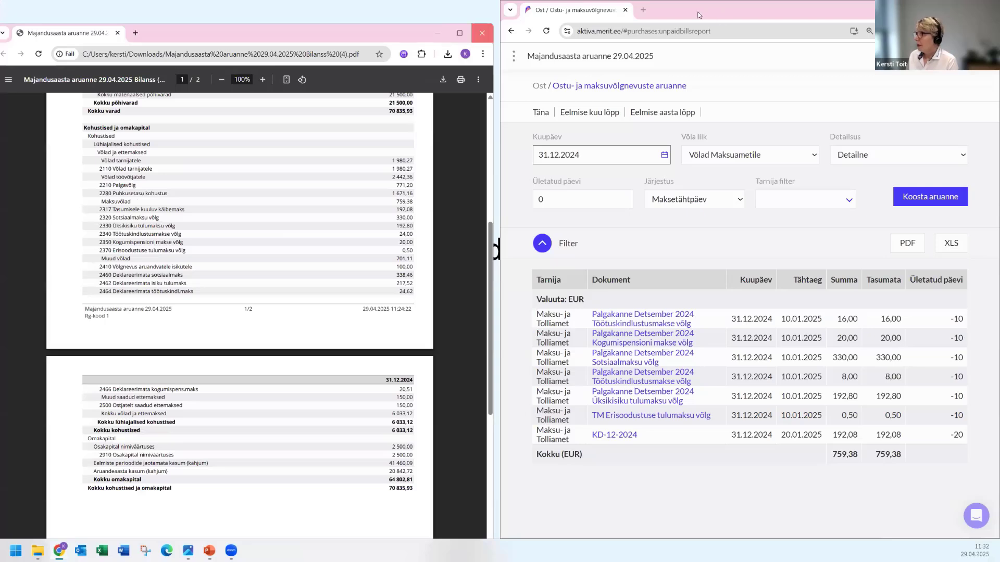
click(482, 32)
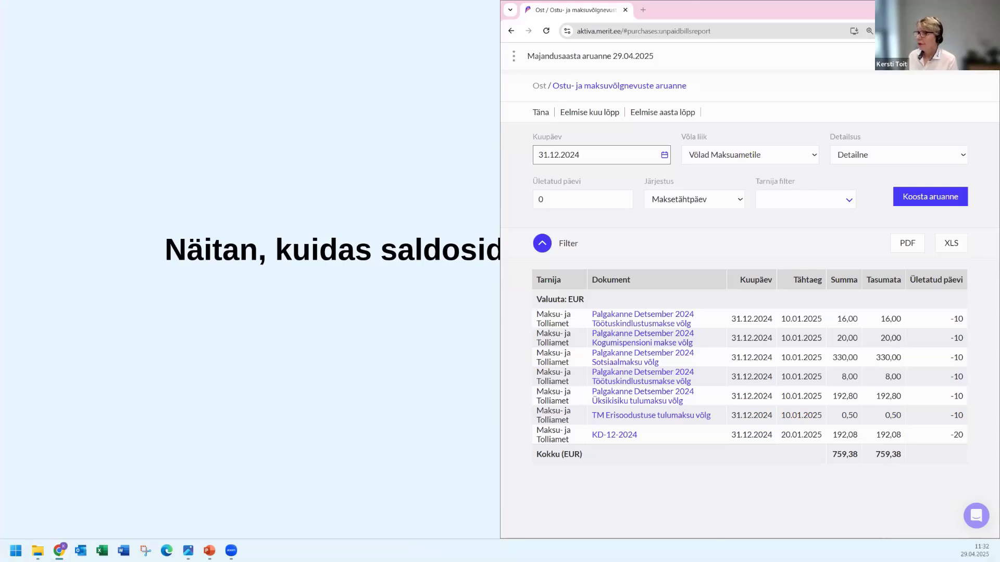
click(339, 117)
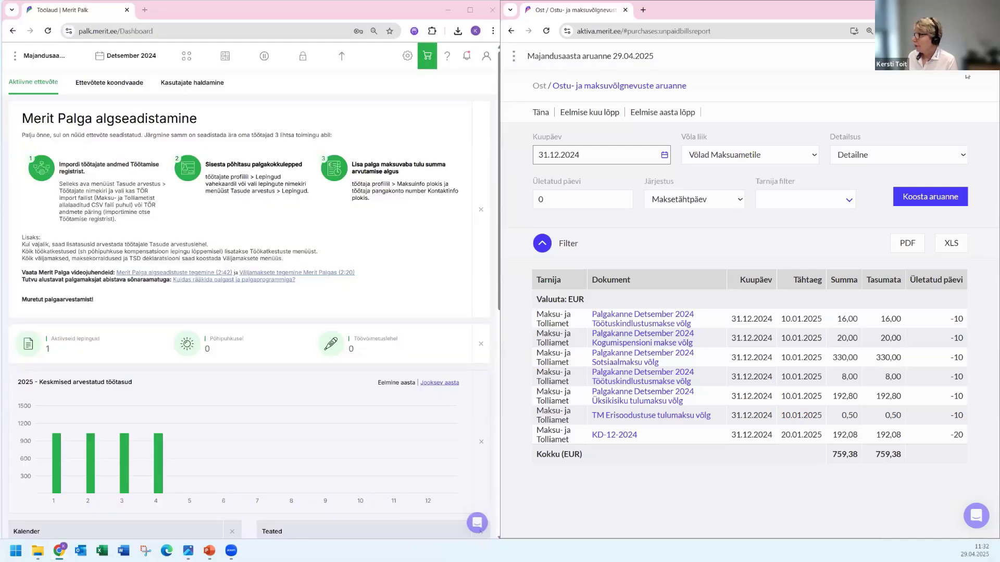
Generate the detailed, unrounded yearly Bilanss as of 31.12.2024 in Merit Aktiva and locate the employee liabilities, accounts 2210 and 2280
click(513, 56)
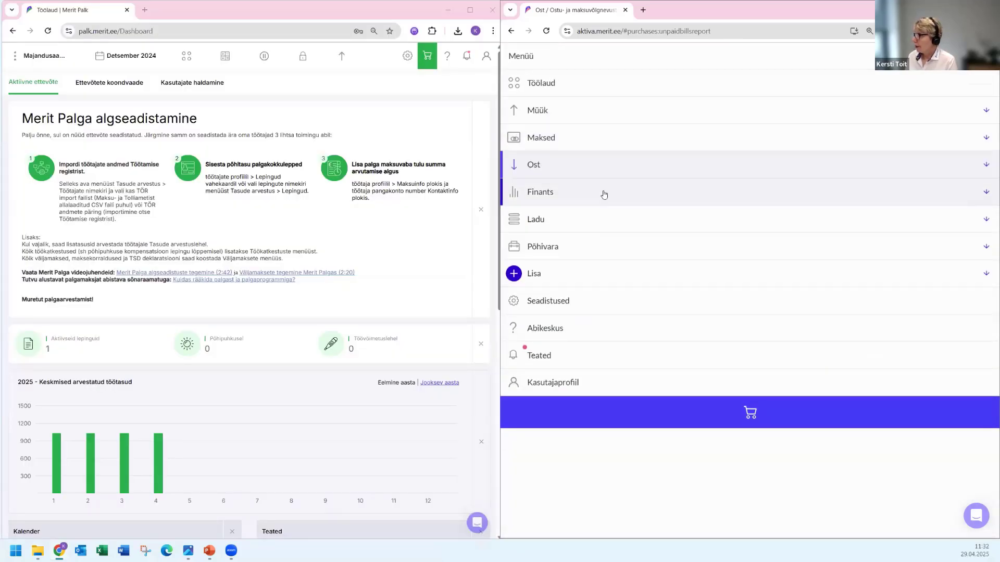
click(604, 194)
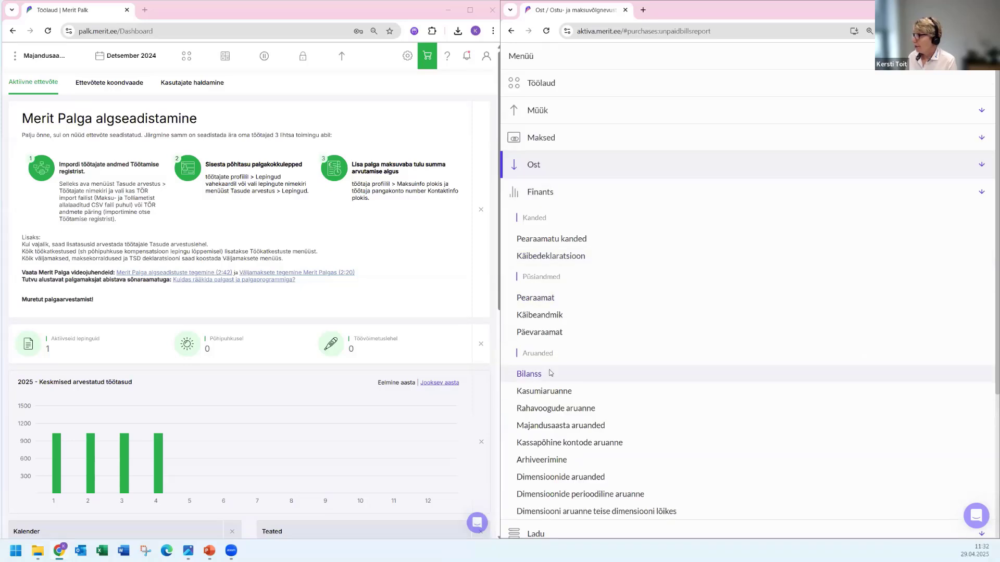
click(528, 373)
click(912, 209)
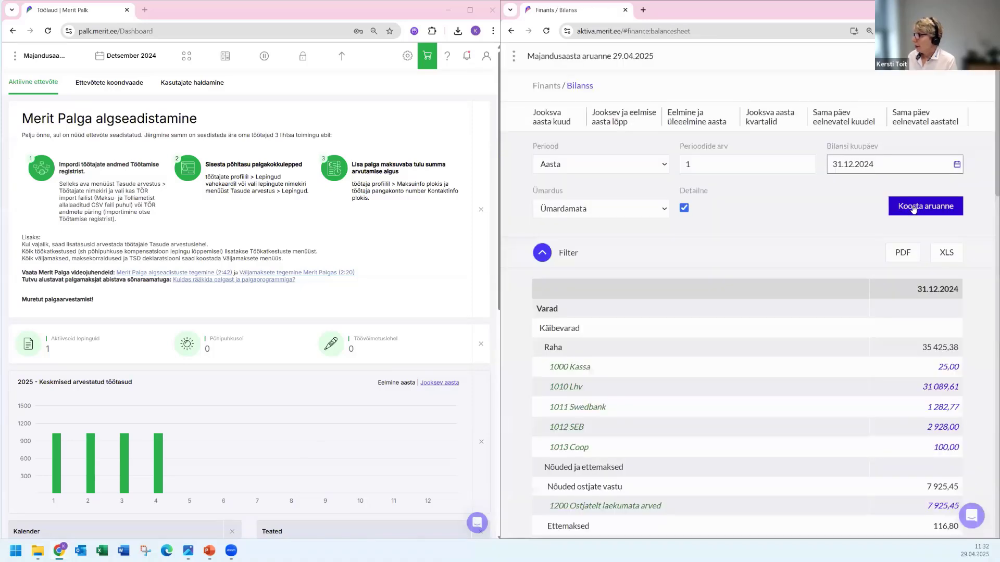
scroll(760, 298, down, 10)
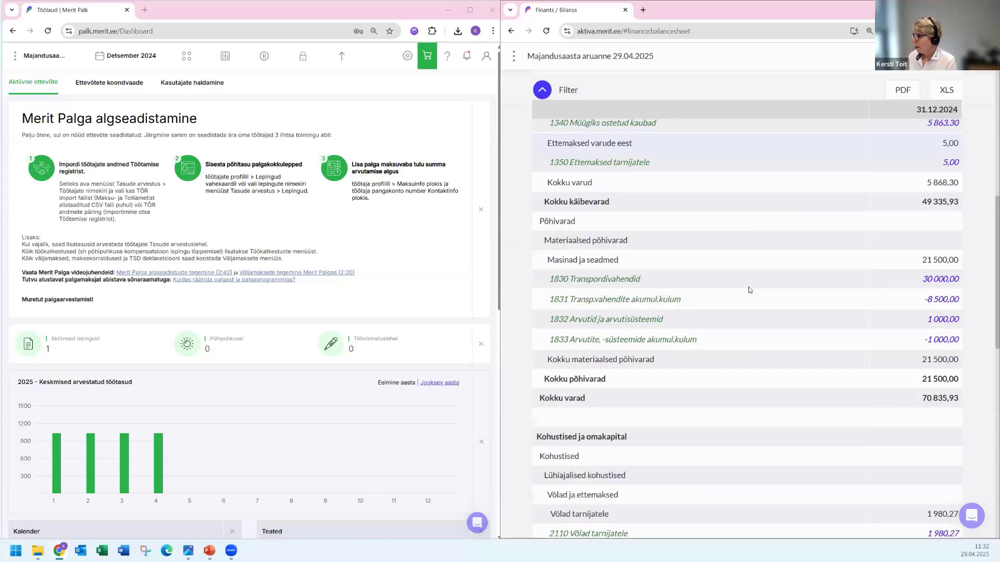
scroll(750, 290, down, 5)
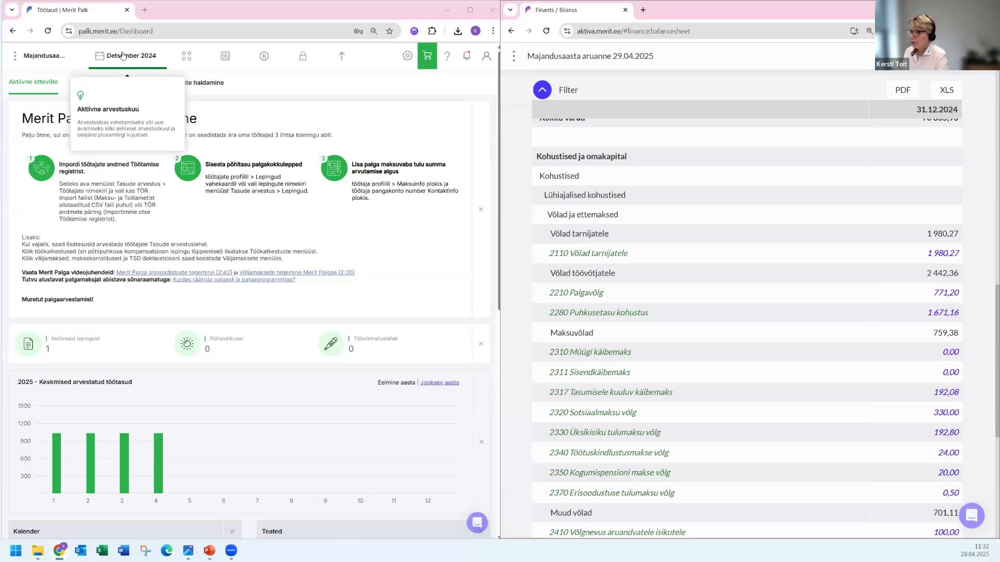
Open the Väljamaksed list for December 2024 in Merit Palk and compare the salary payouts with account 2210 Palgavõlg
click(339, 61)
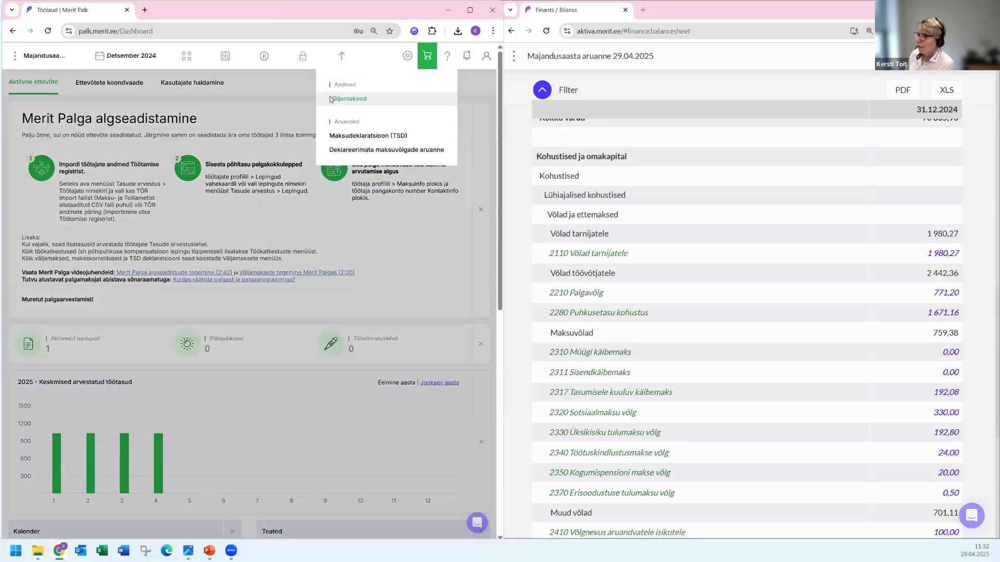
click(331, 99)
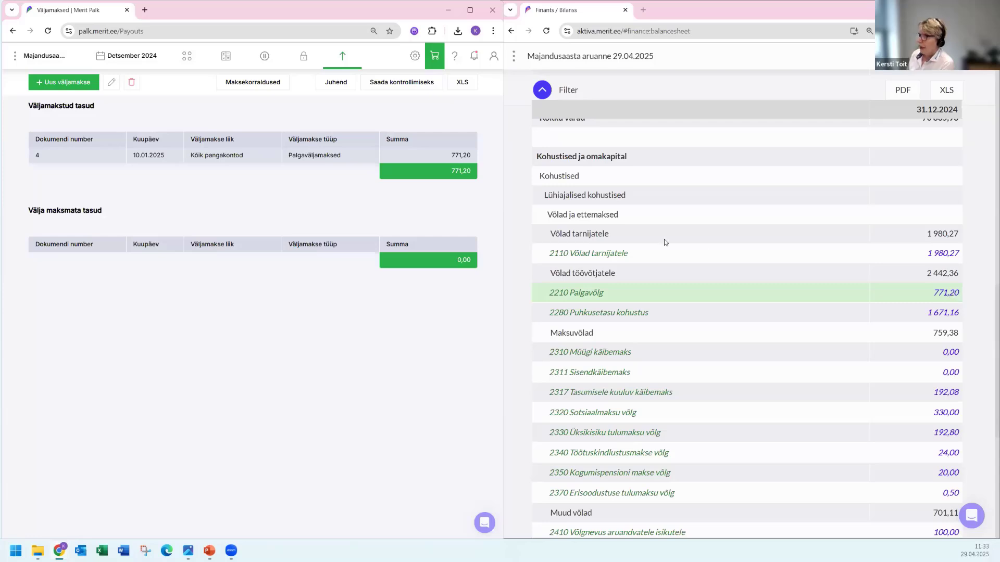
Open the December 2024 undeclared tax liabilities report in Merit Palk and compare it with balance sheet accounts 2460 to 2466
scroll(647, 414, down, 5)
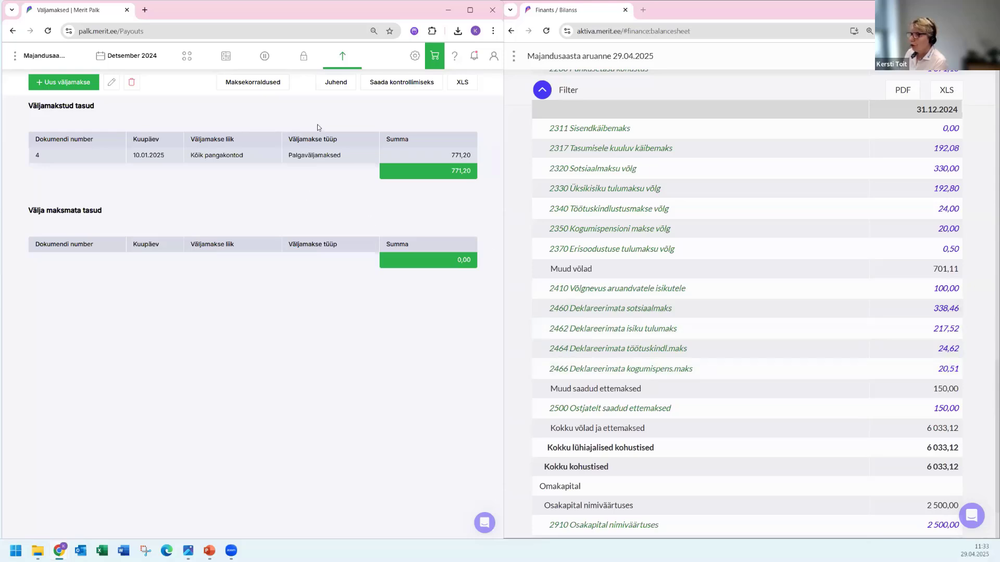
click(344, 57)
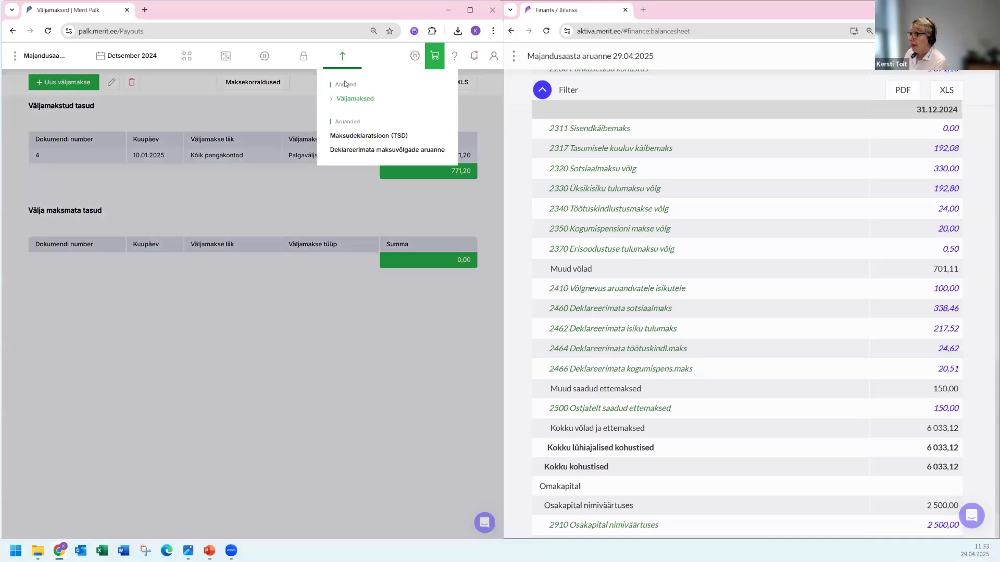
click(348, 152)
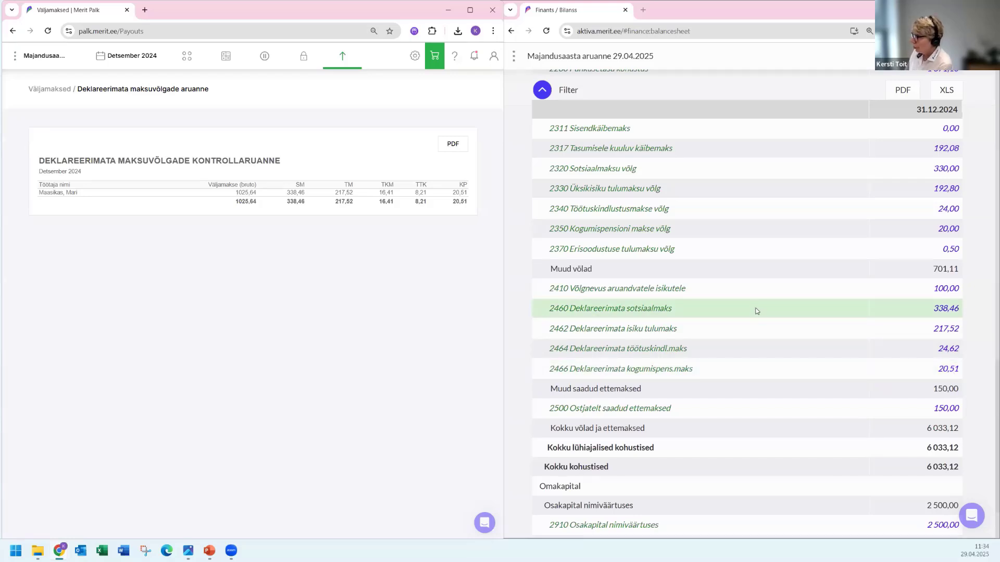
Generate the unrounded Puhkusekohustused report as of 31.12.2024 in Merit Palk, including the calculation month in the daily rate, to check account 2280
scroll(790, 331, up, 3)
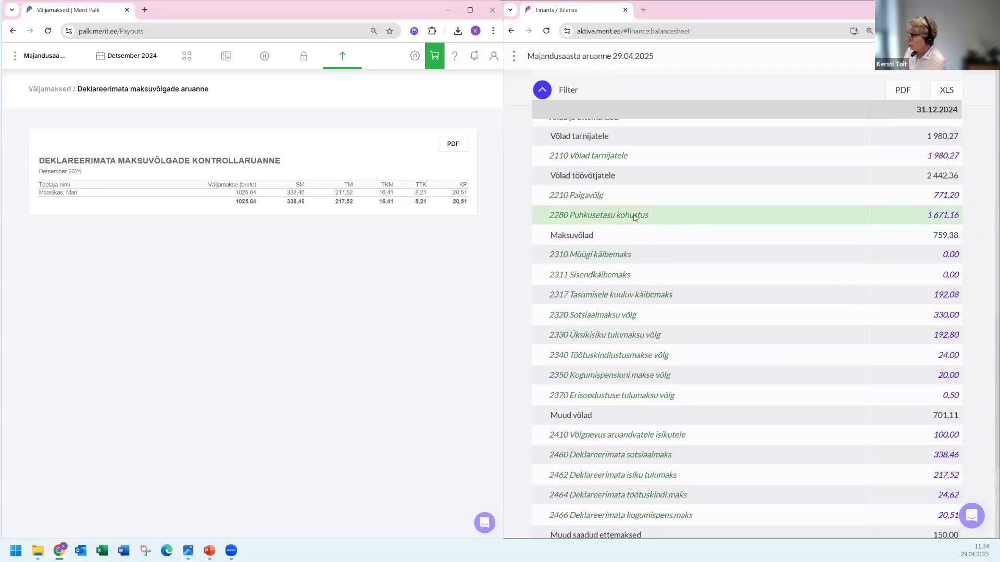
click(935, 220)
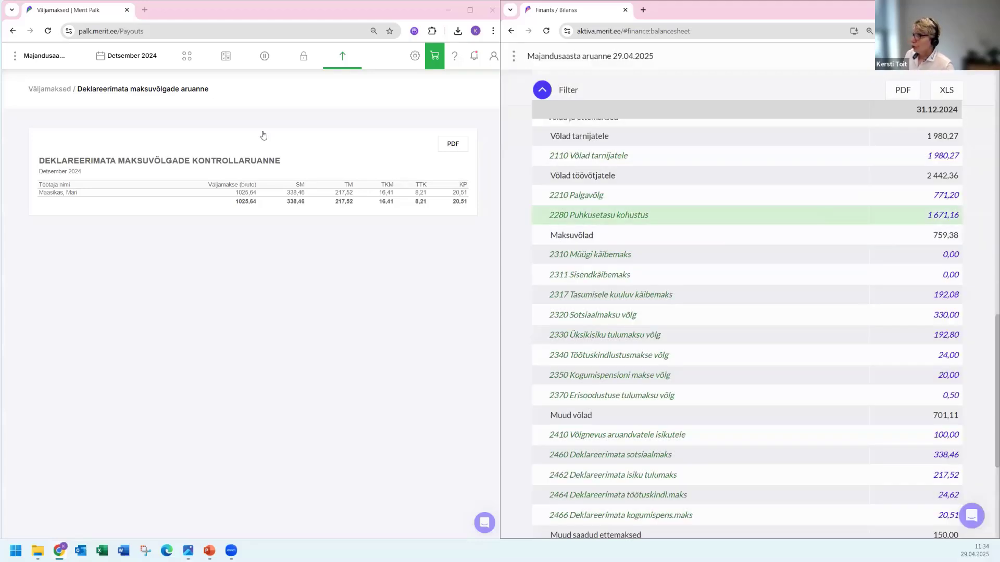
click(264, 56)
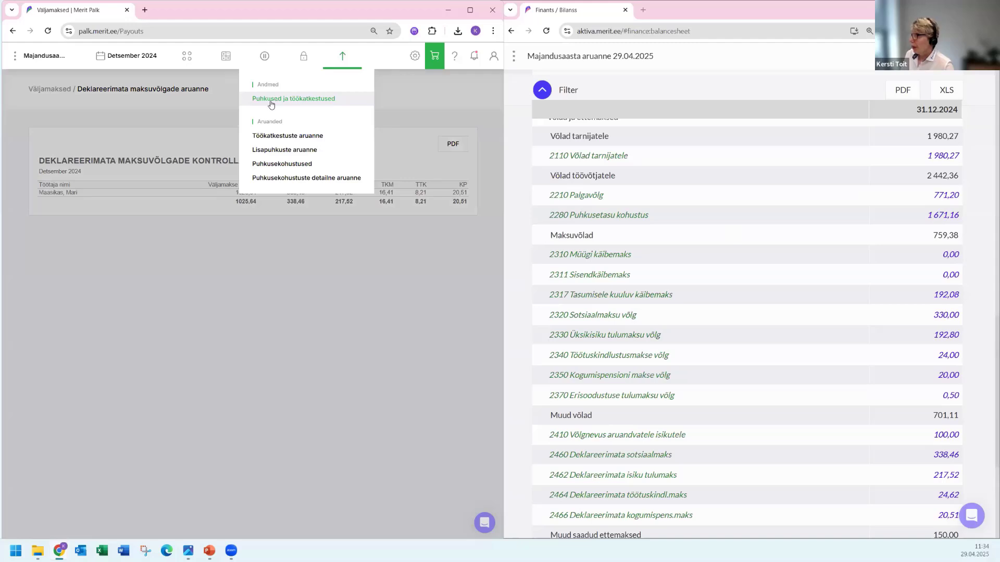
click(269, 165)
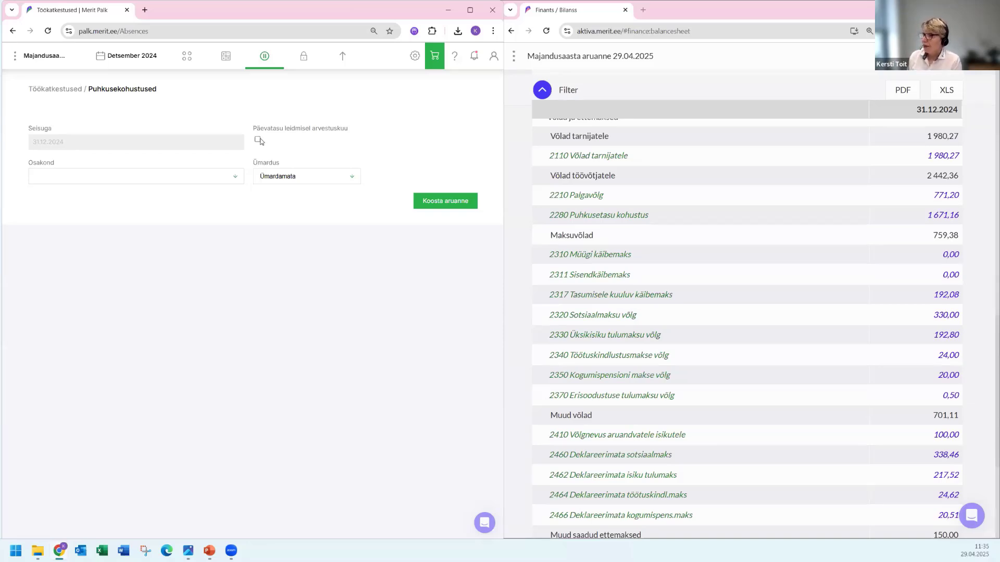
click(257, 140)
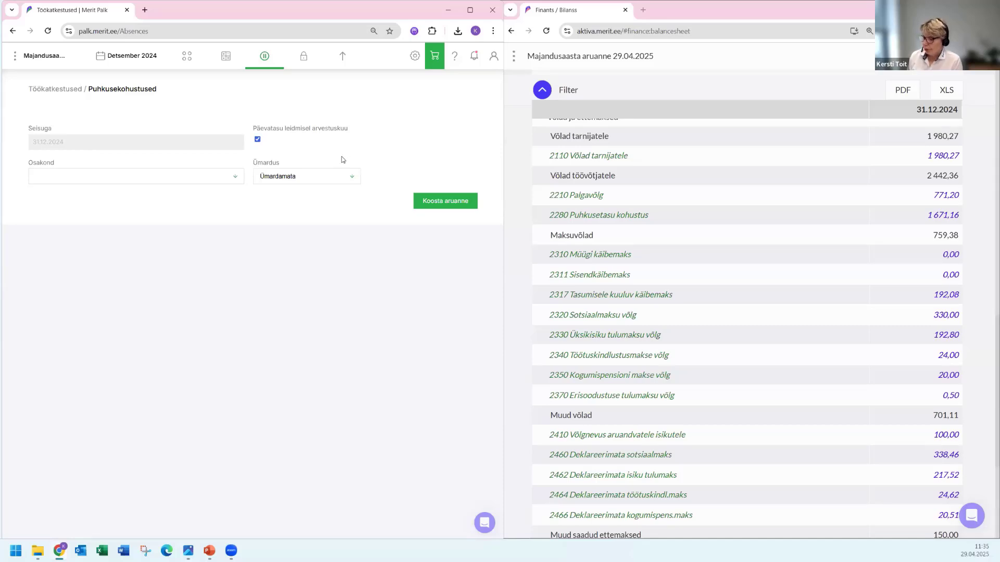
click(428, 205)
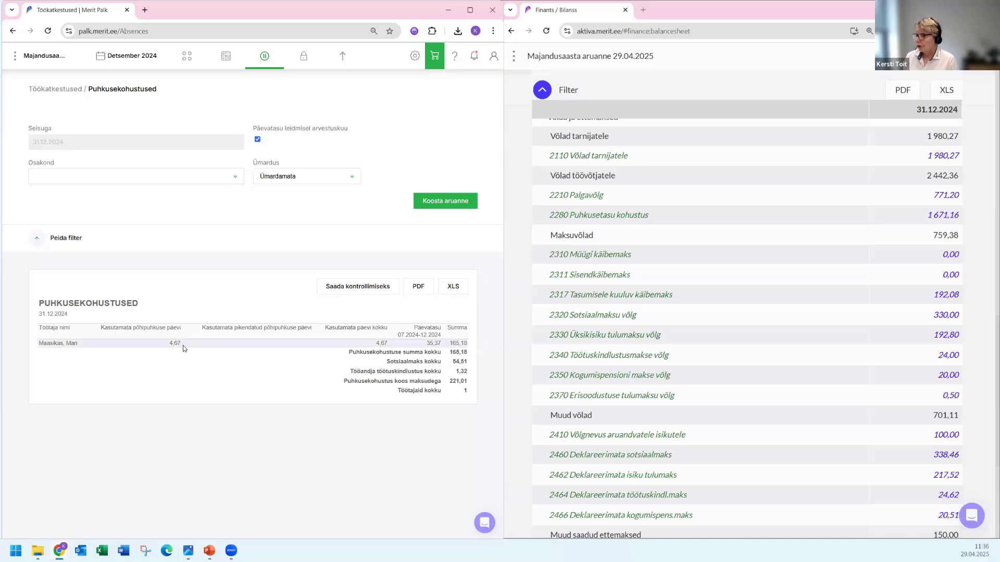
Download the Puhkusekohustused report as a PDF and compare its total including taxes with account 2280 Puhkusetasu kohustus
click(419, 288)
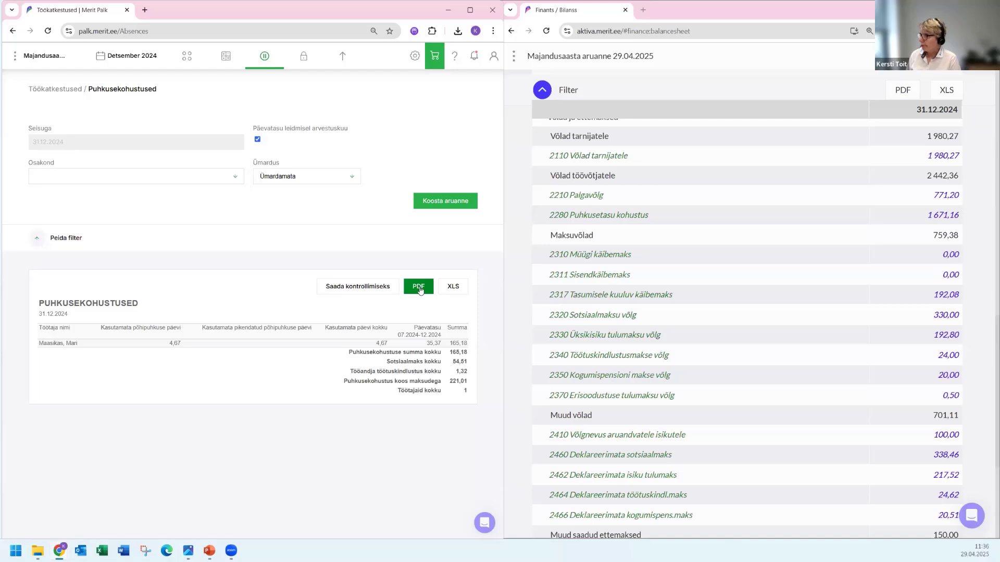
click(420, 288)
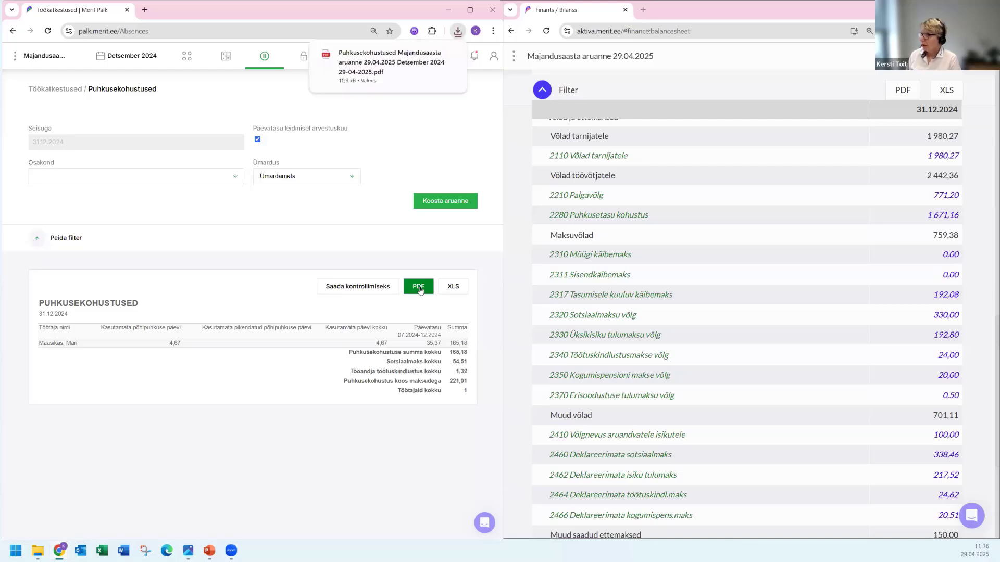
scroll(632, 184, up, 15)
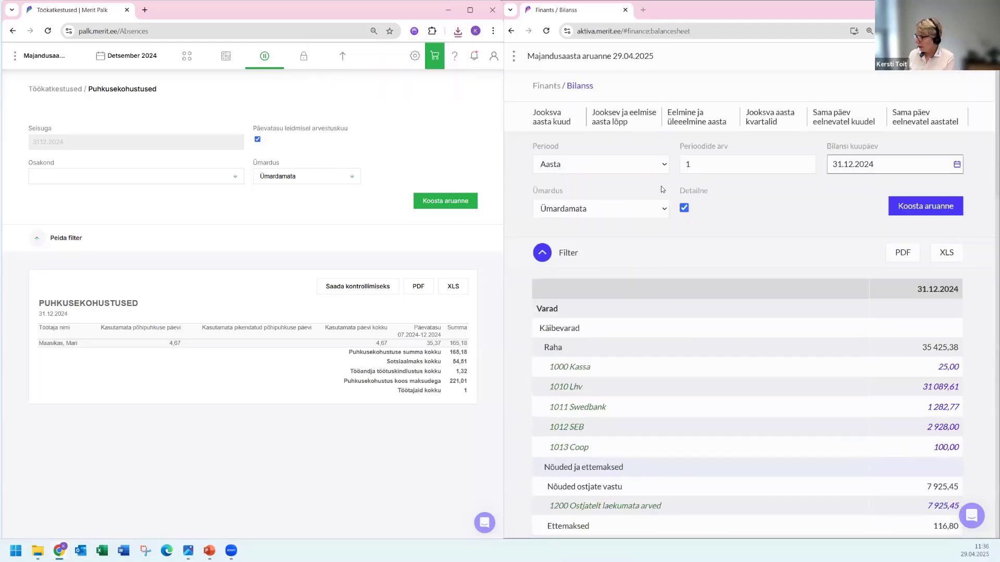
scroll(661, 189, down, 15)
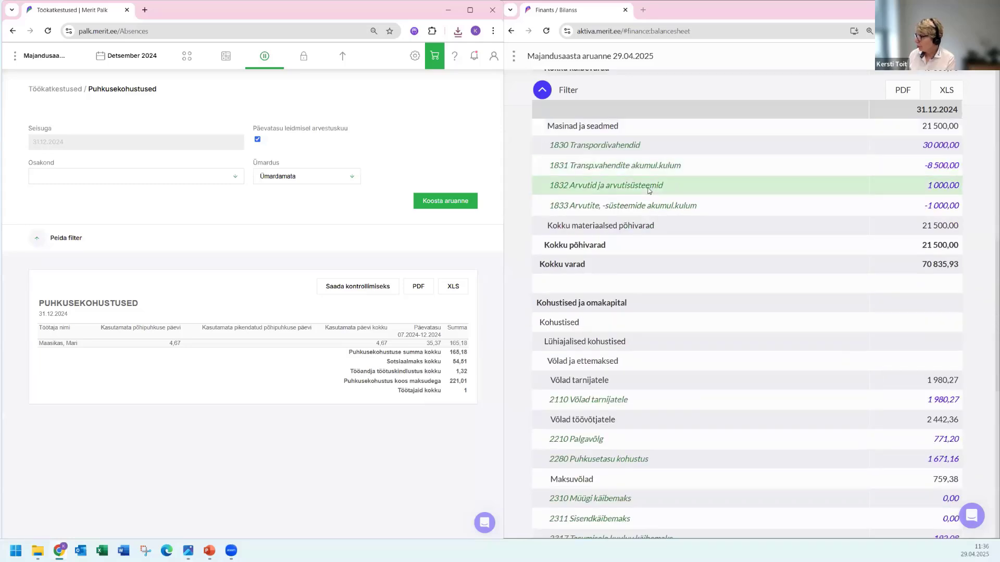
scroll(648, 190, down, 1)
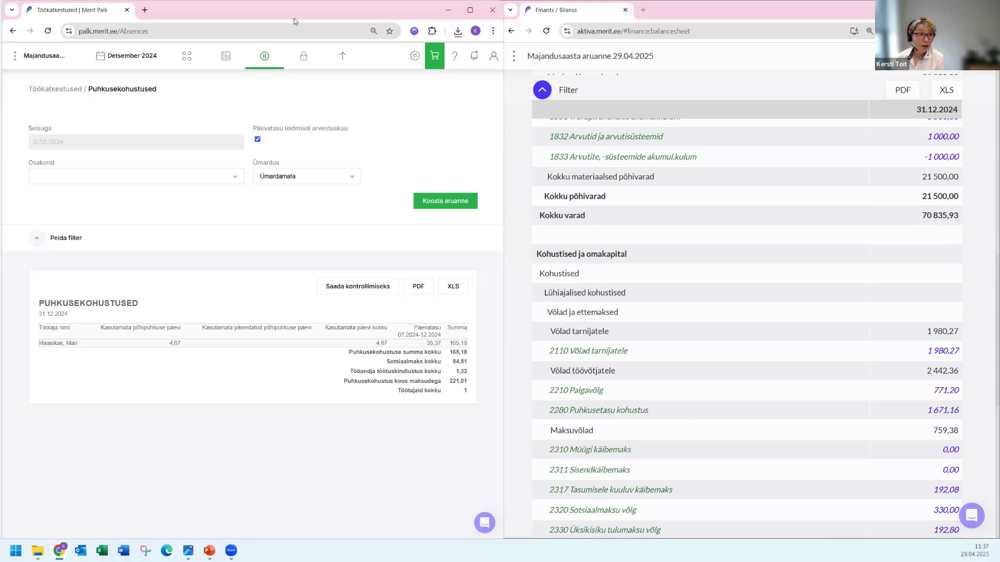
Maximize the Merit Aktiva window and open the second page of the general ledger entries list
drag(294, 18, 293, 0)
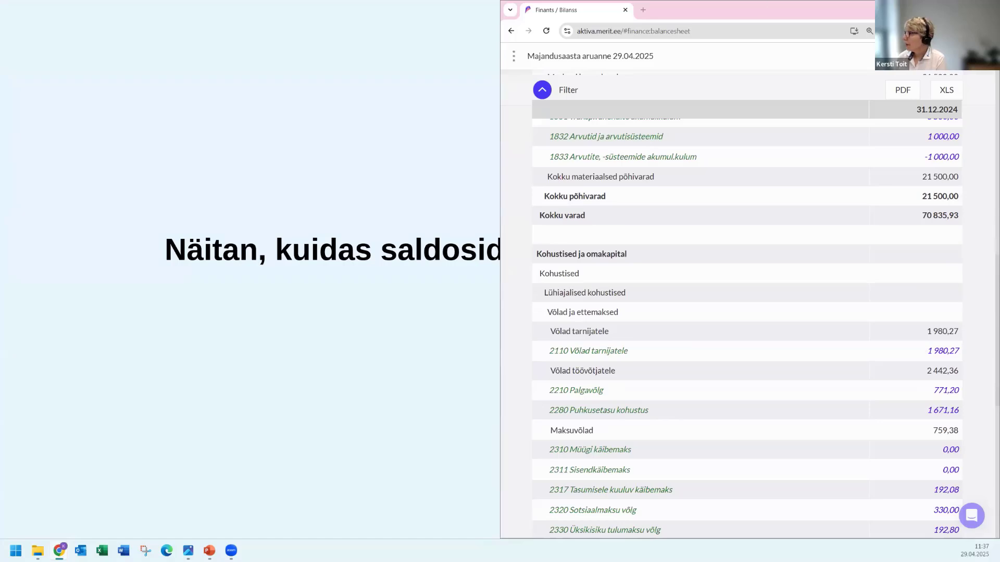
click(964, 10)
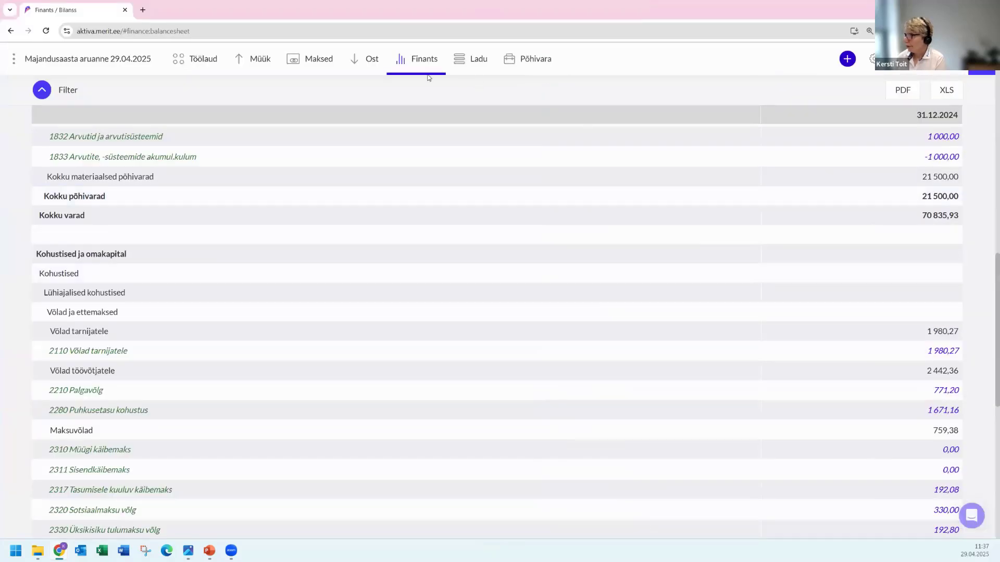
click(424, 65)
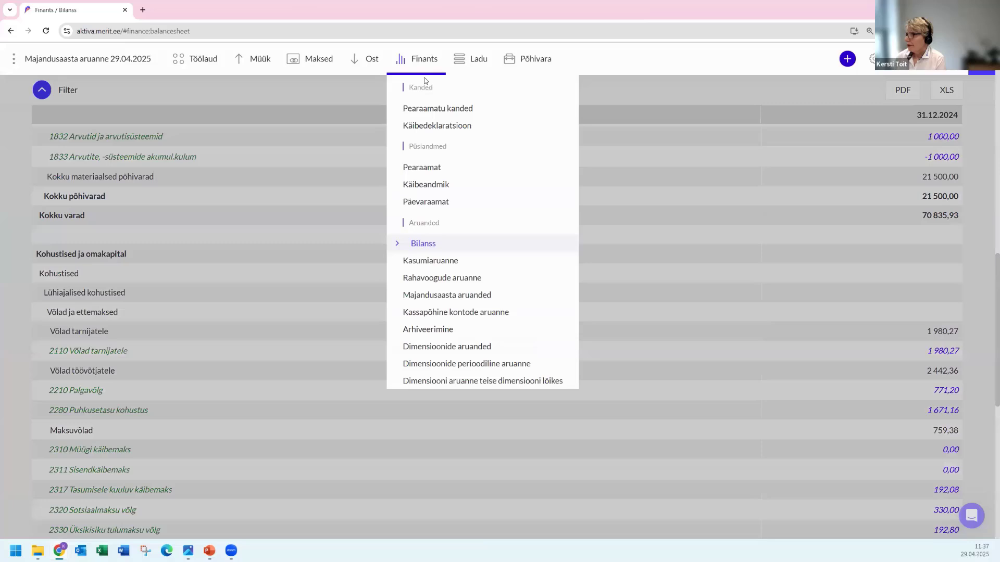
click(428, 111)
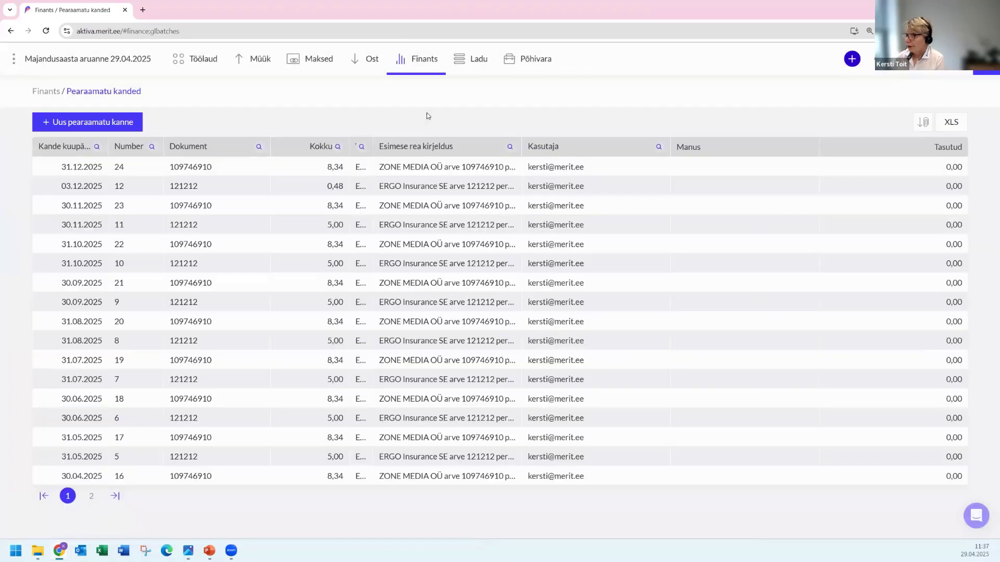
click(92, 496)
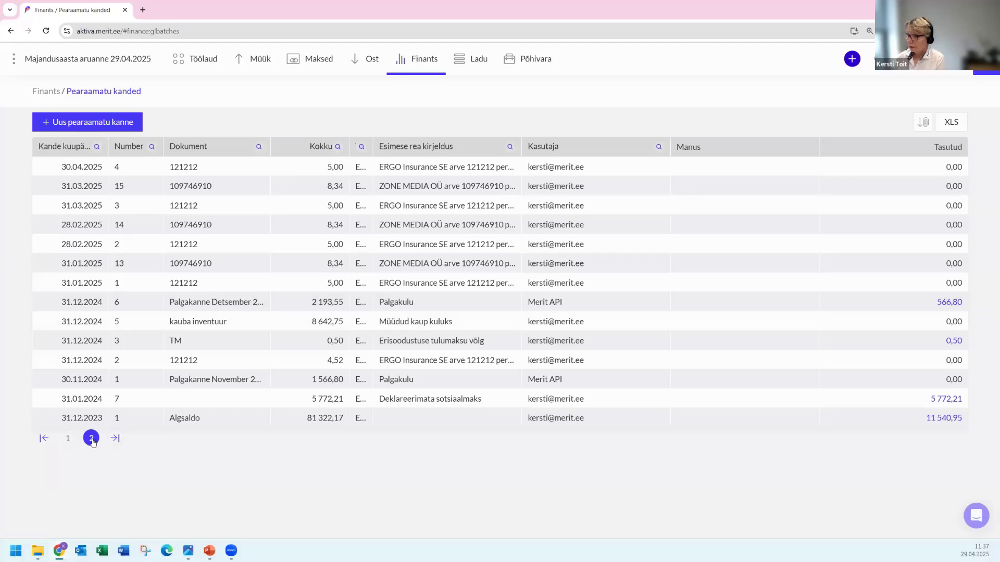
Create a new general ledger entry dated 31.12.2024
click(114, 127)
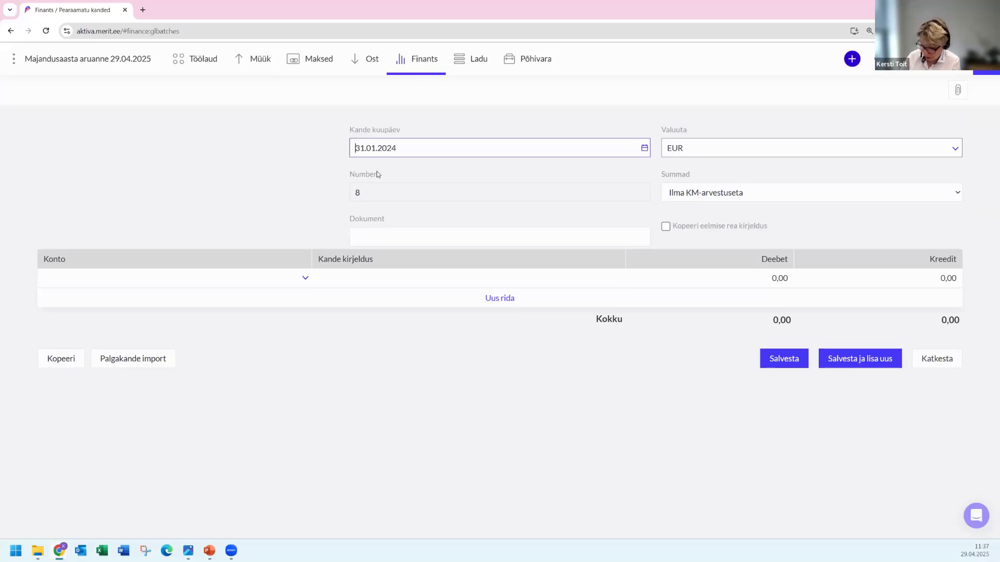
text(12)
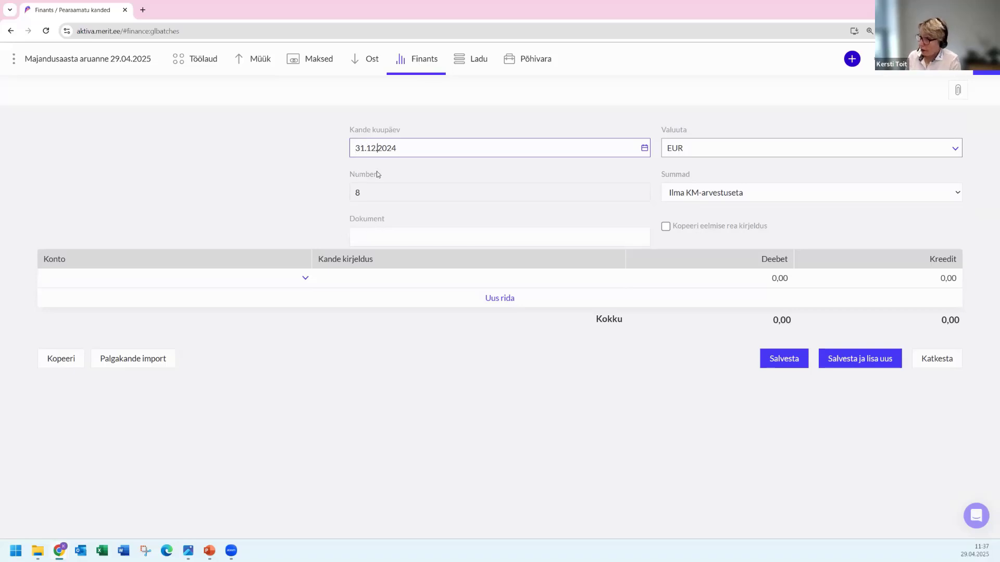
click(392, 238)
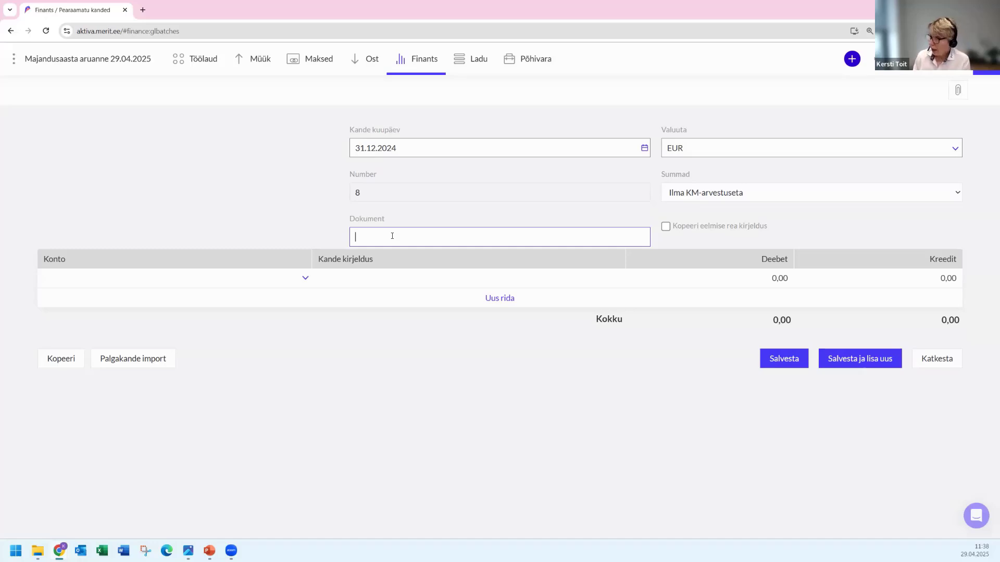
Fill the entry's first row with account 2280 Puhkusetasu kohustus and a credit of -1450,15
click(227, 277)
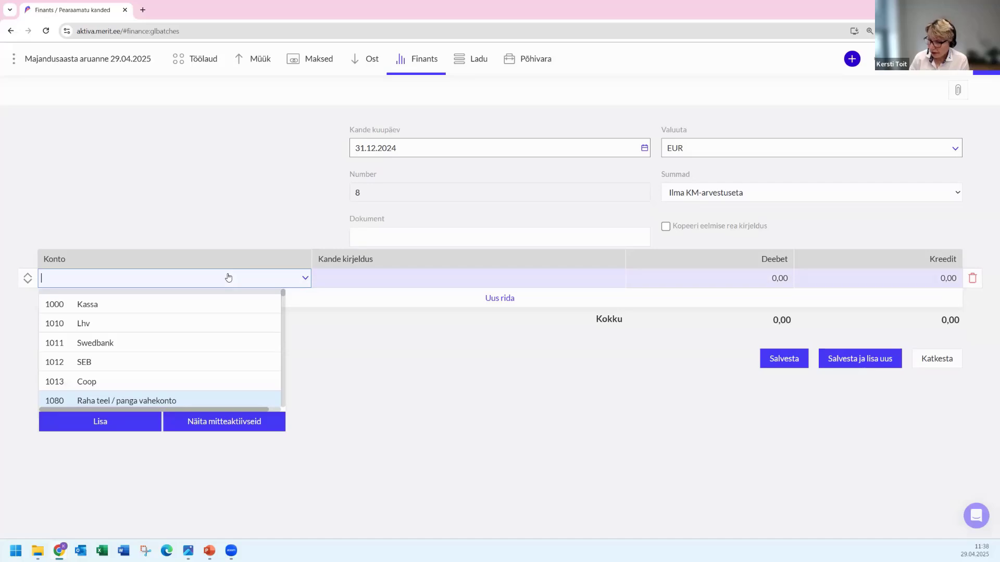
text(22)
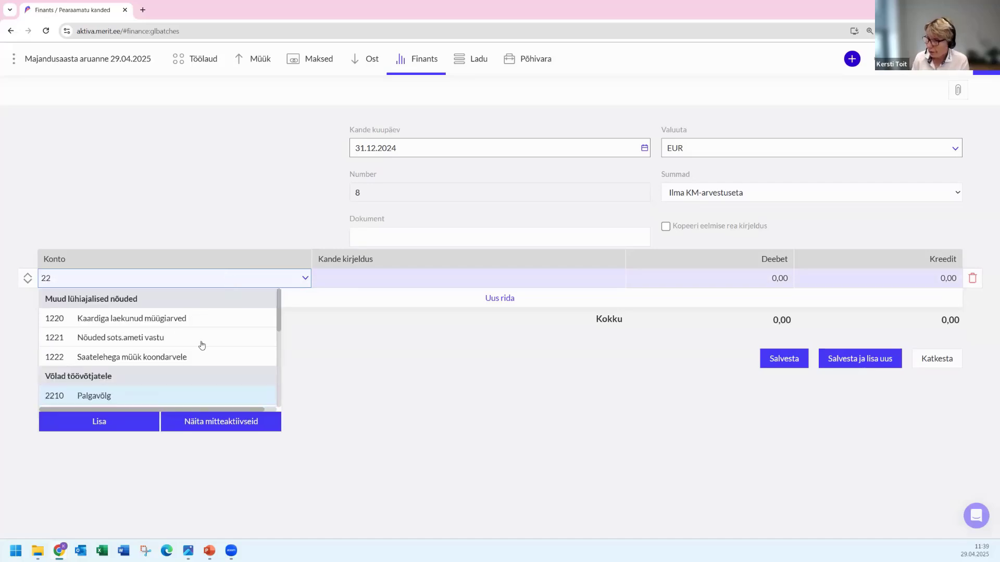
scroll(205, 355, down, 2)
click(146, 371)
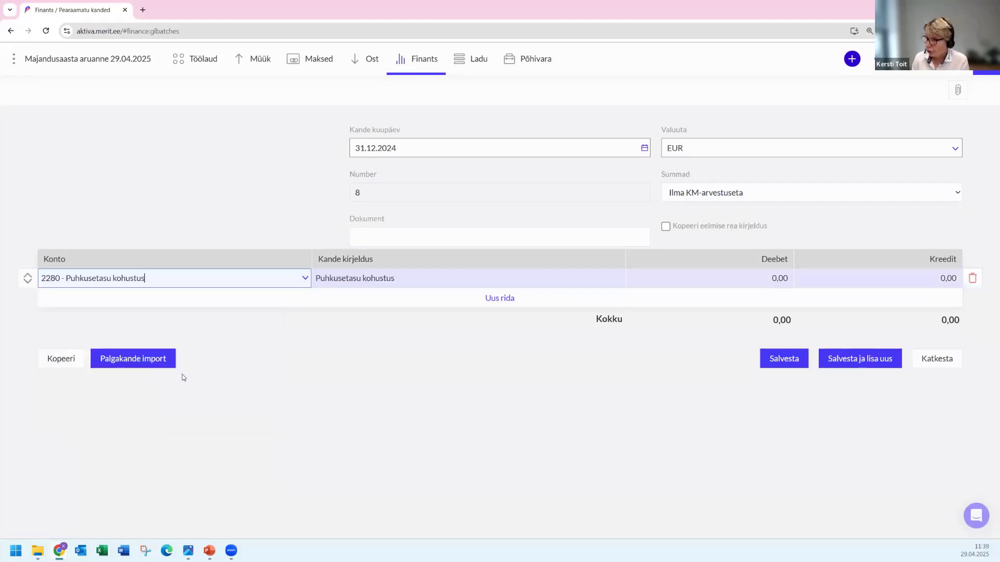
click(802, 279)
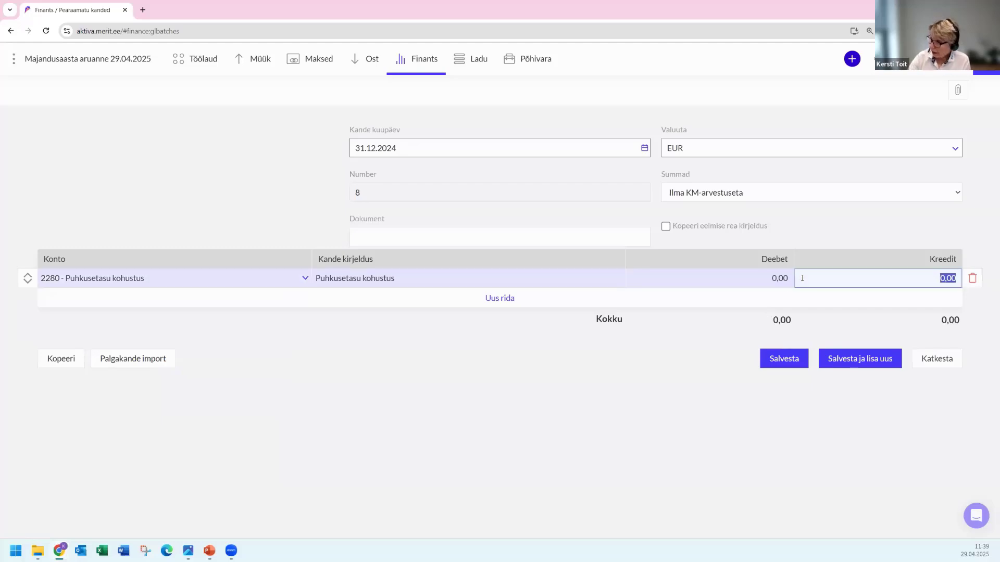
text(-)
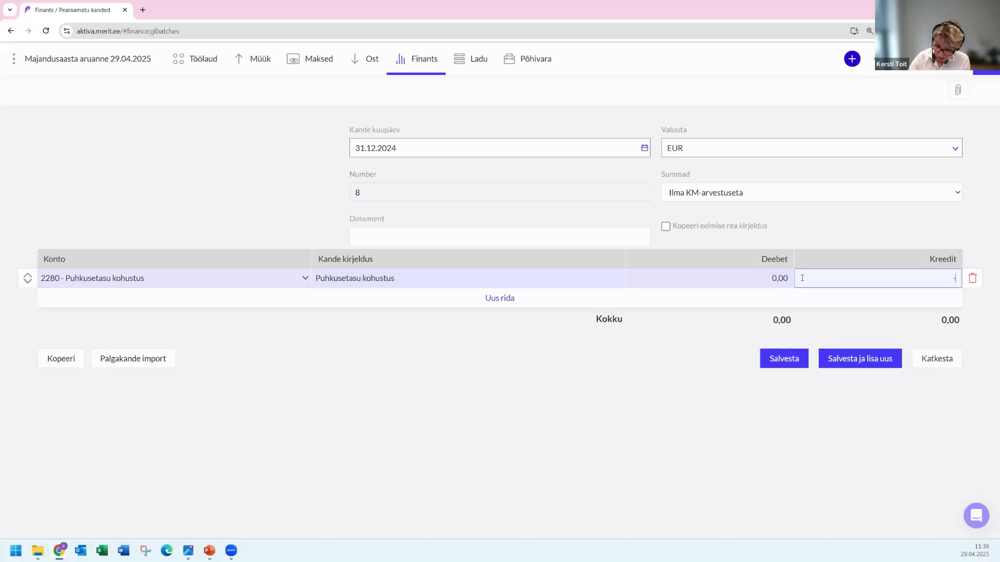
text(14)
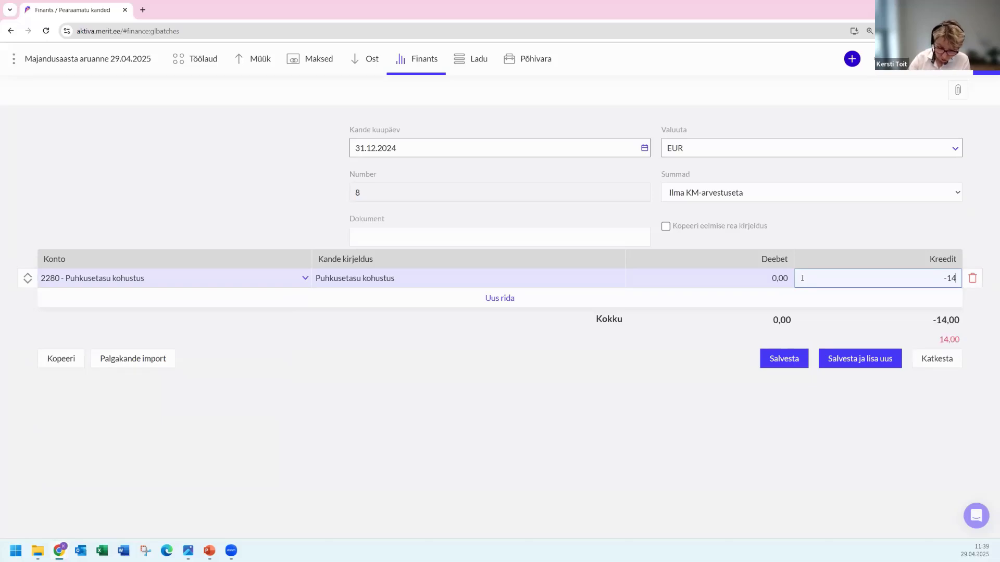
text(50,15)
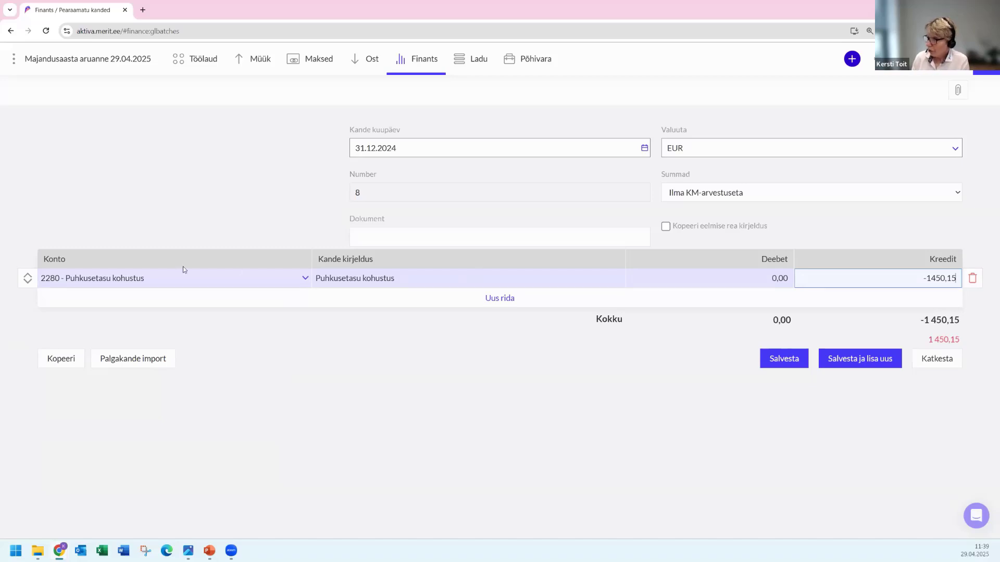
Add a second row with account 4790 Puhkusekohustuse kulu (reserv) and a debit of -1083,82
click(177, 306)
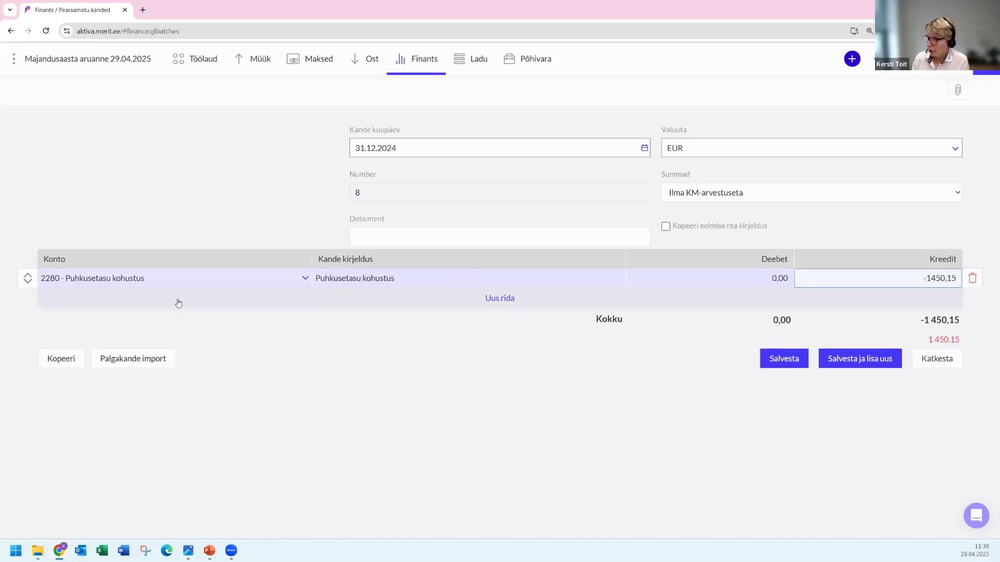
click(178, 303)
text(47)
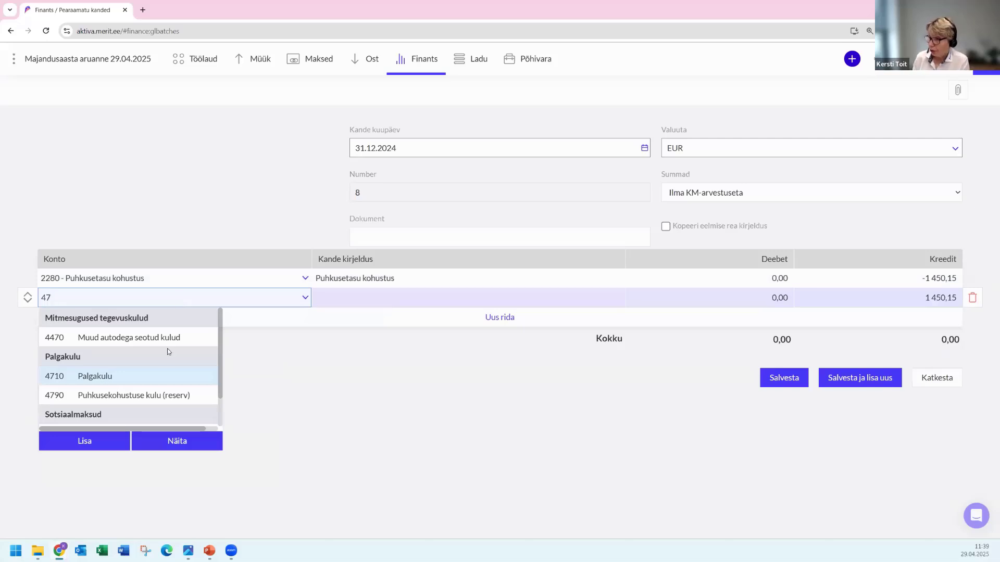
click(153, 395)
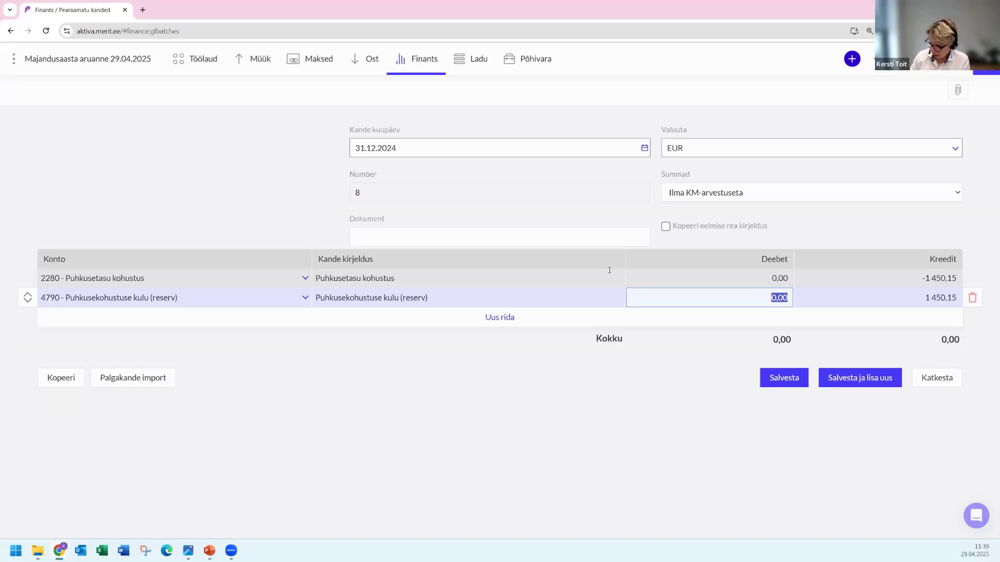
text(-)
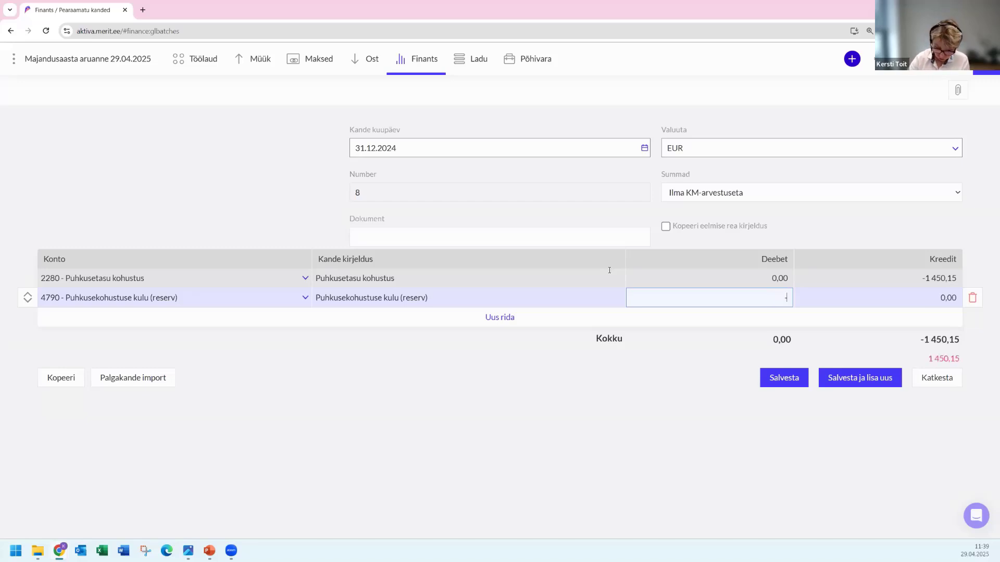
text(1083,82)
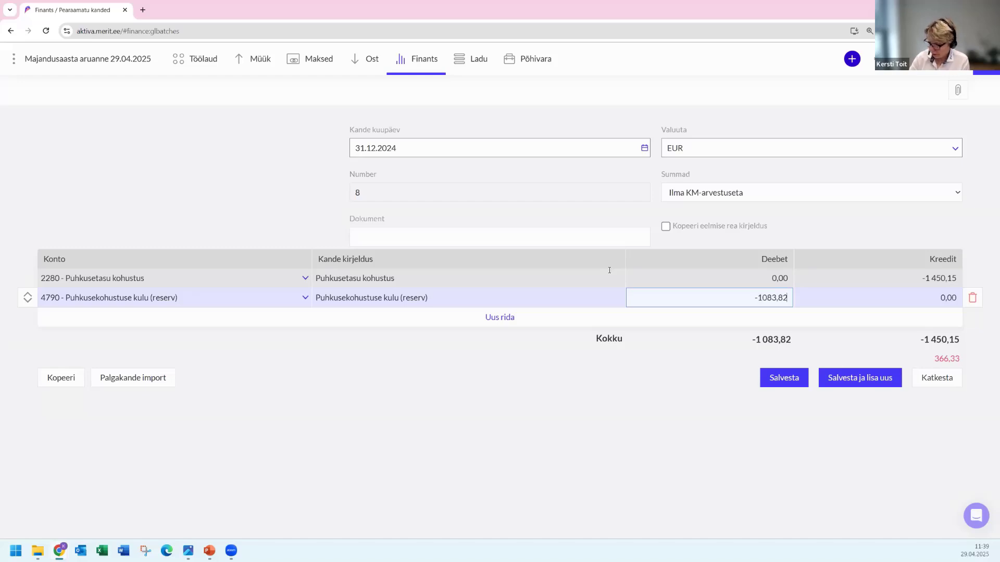
key(Tab)
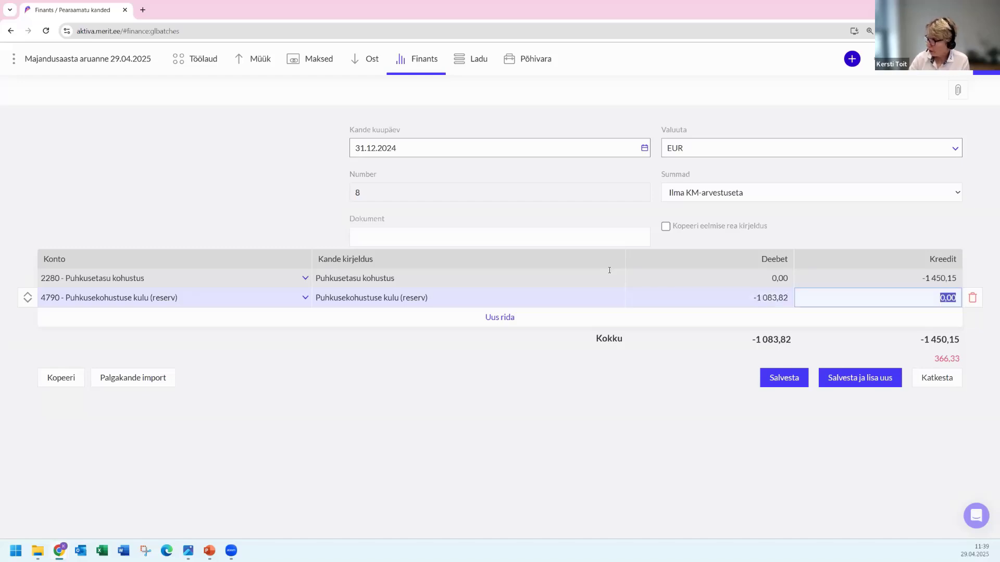
Add a third row with account 4791 Puhkusekohustuse sots.maksu kulu and a debit of -366,33, and save the entry
key(Tab)
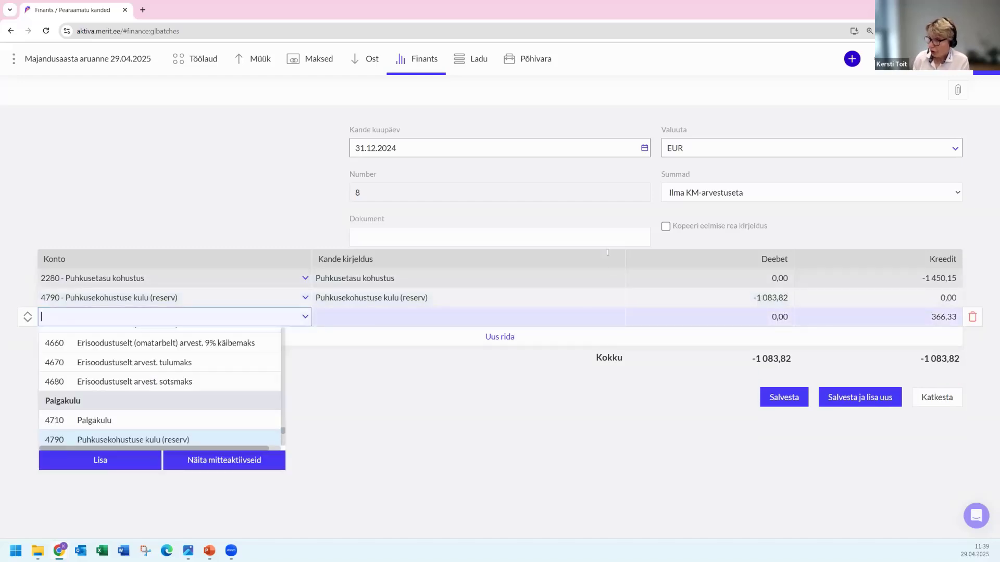
scroll(141, 414, down, 2)
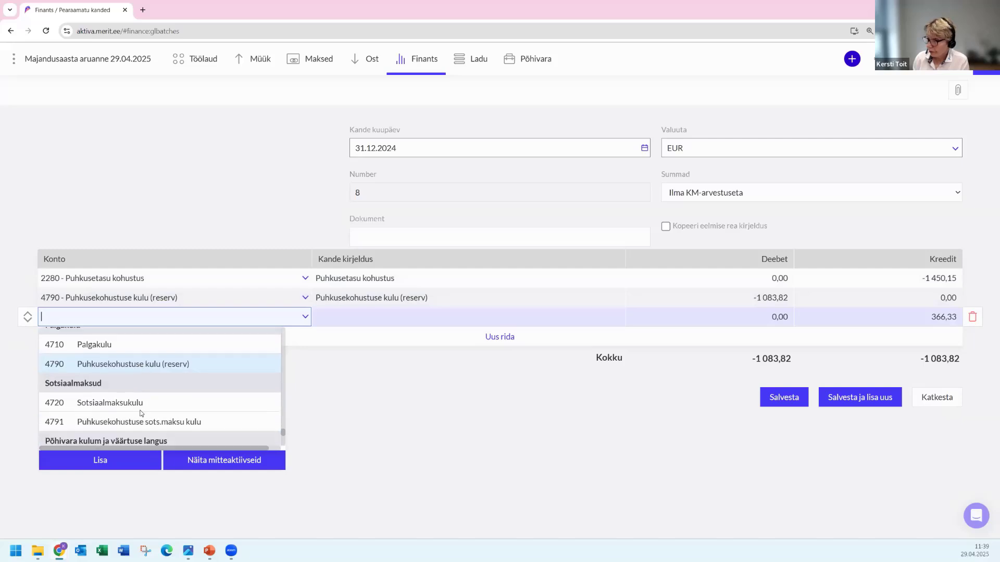
scroll(139, 412, down, 1)
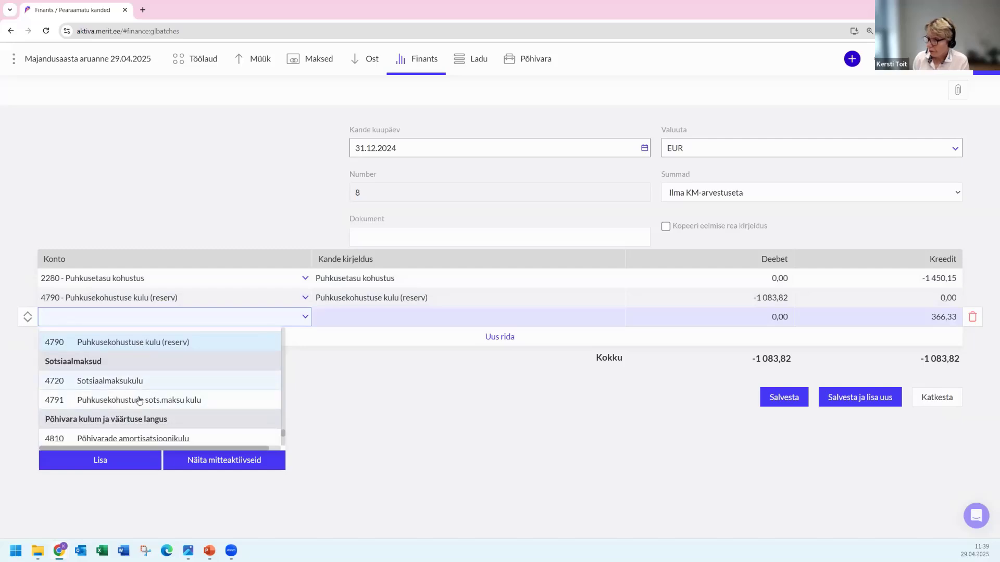
click(140, 402)
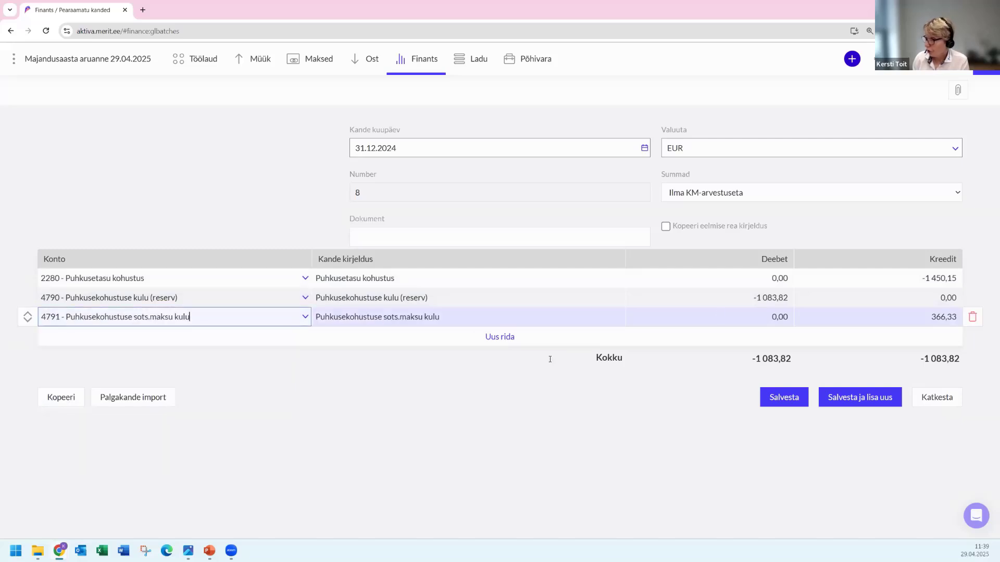
click(692, 322)
text(-)
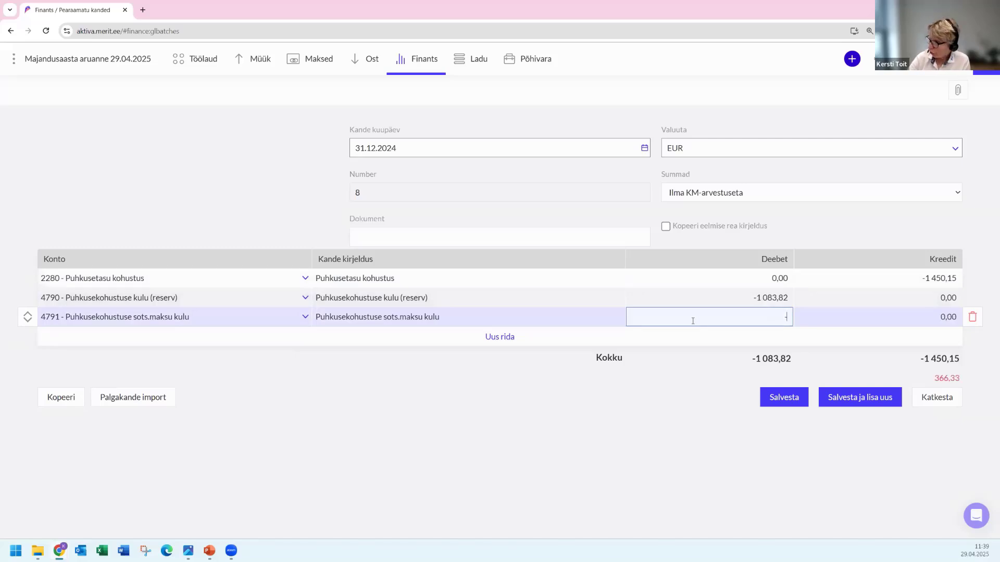
text(366,33)
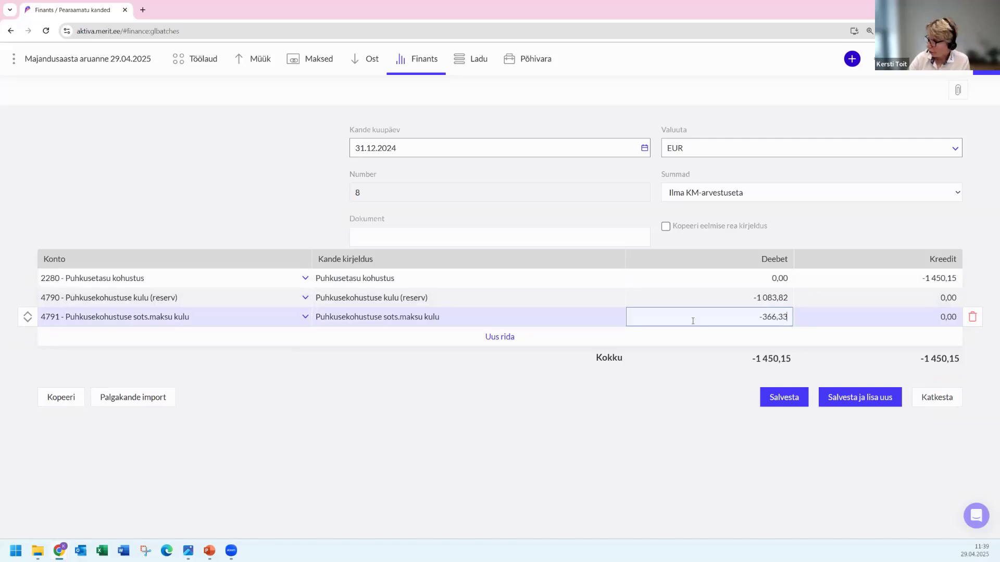
key(Tab)
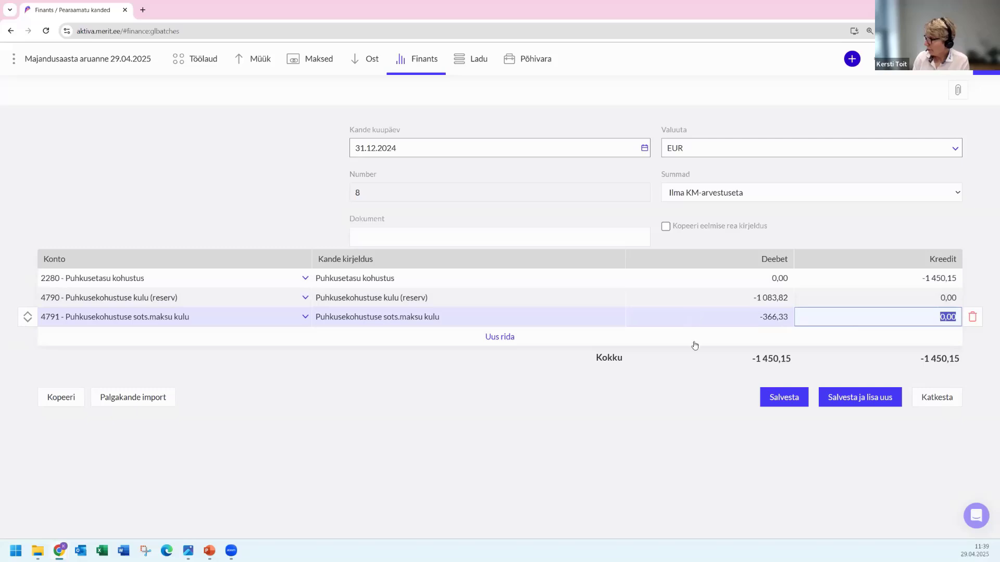
click(774, 404)
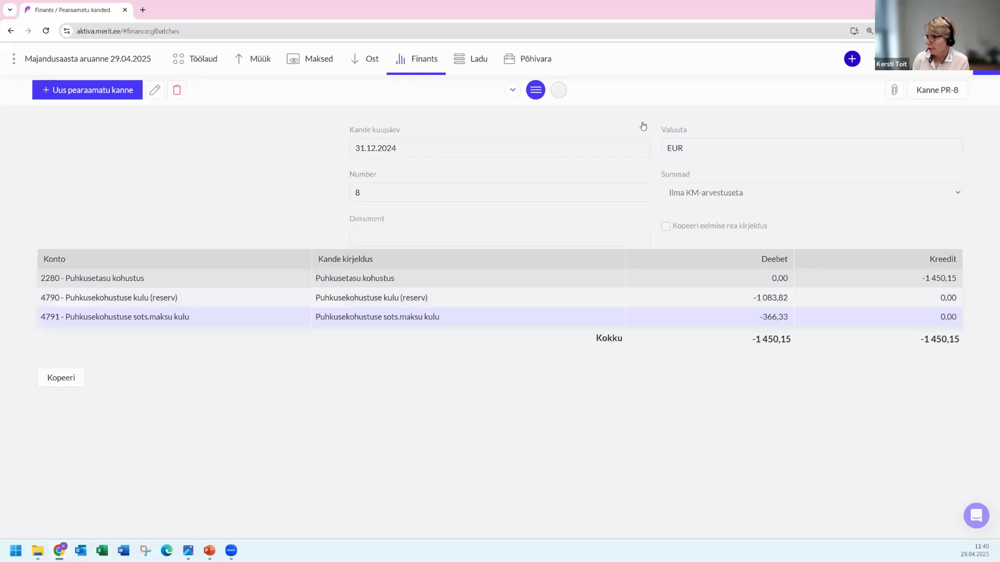
Generate the detailed balance sheet as of 31.12.2024 and check the balance of account 2280 Puhkusetasu kohustus
click(416, 59)
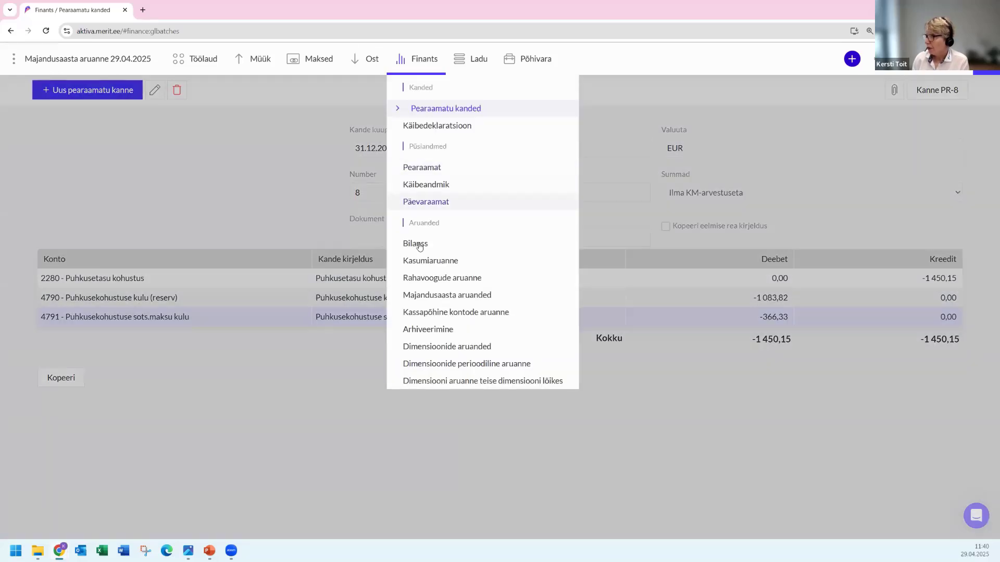
click(416, 243)
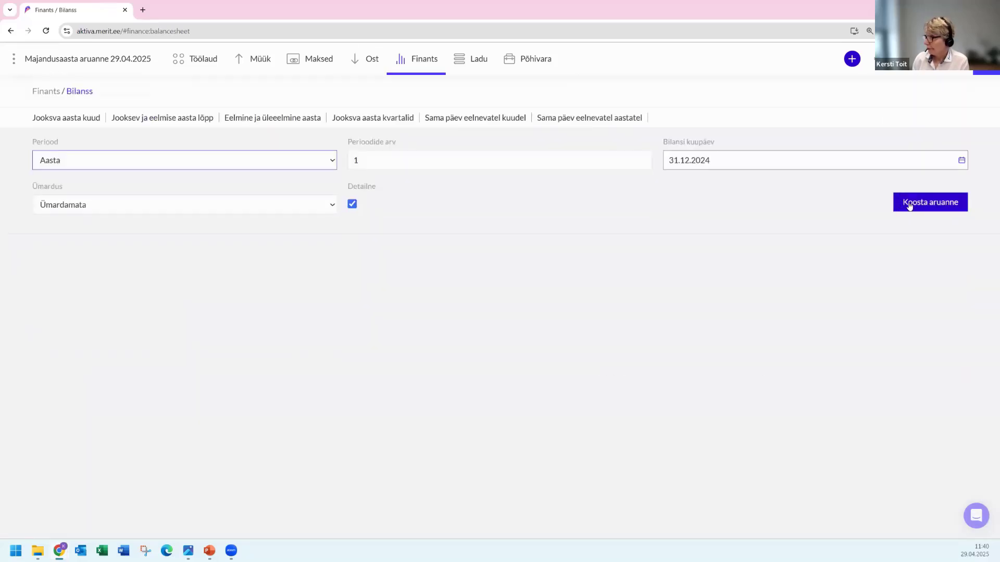
click(910, 206)
scroll(572, 276, down, 10)
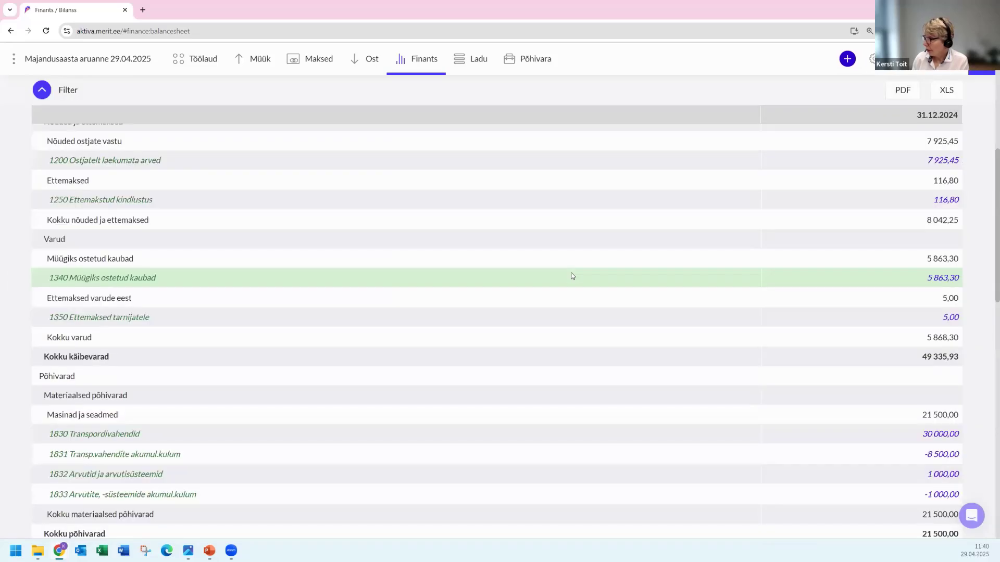
scroll(572, 276, down, 3)
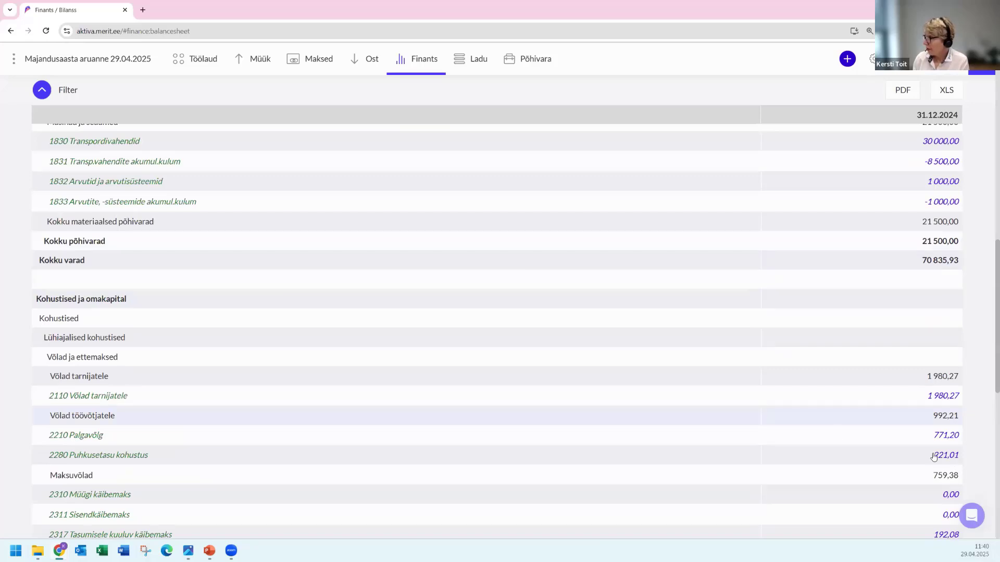
click(960, 457)
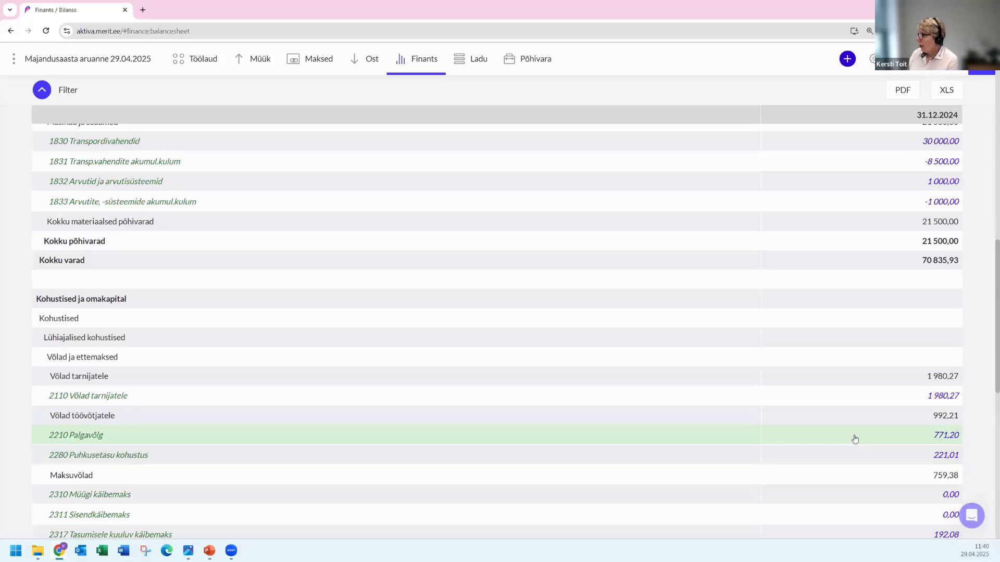
Review the tax debts, other liabilities and equity in the balance sheet, and return to its beginning
scroll(566, 328, down, 4)
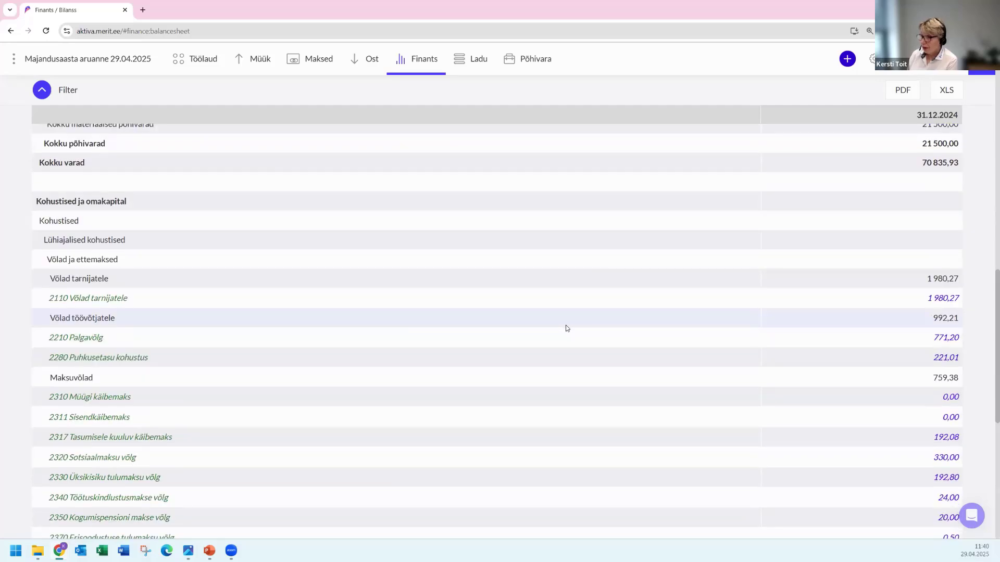
scroll(566, 328, down, 2)
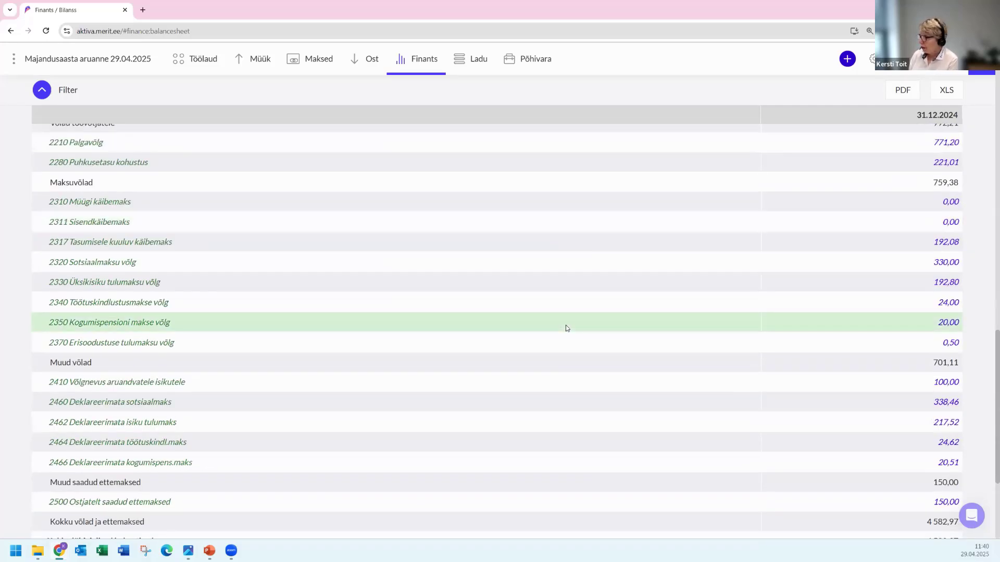
scroll(495, 327, down, 1)
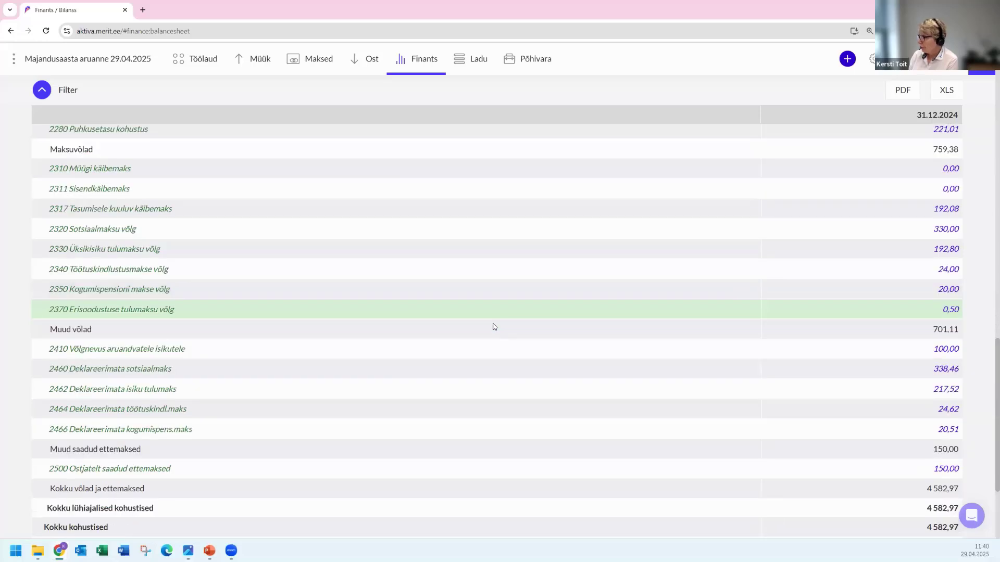
scroll(495, 326, down, 2)
scroll(489, 324, down, 2)
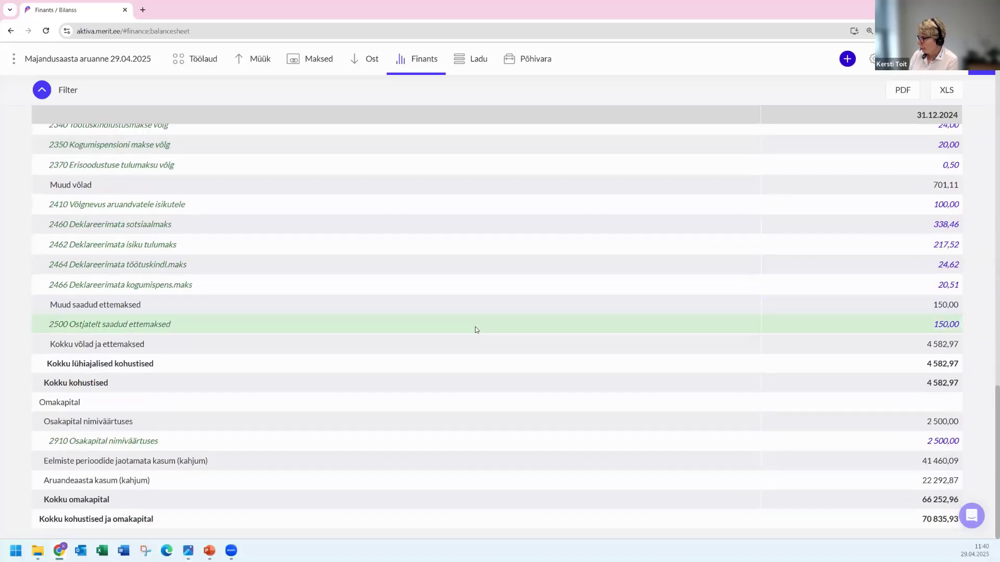
scroll(474, 326, up, 18)
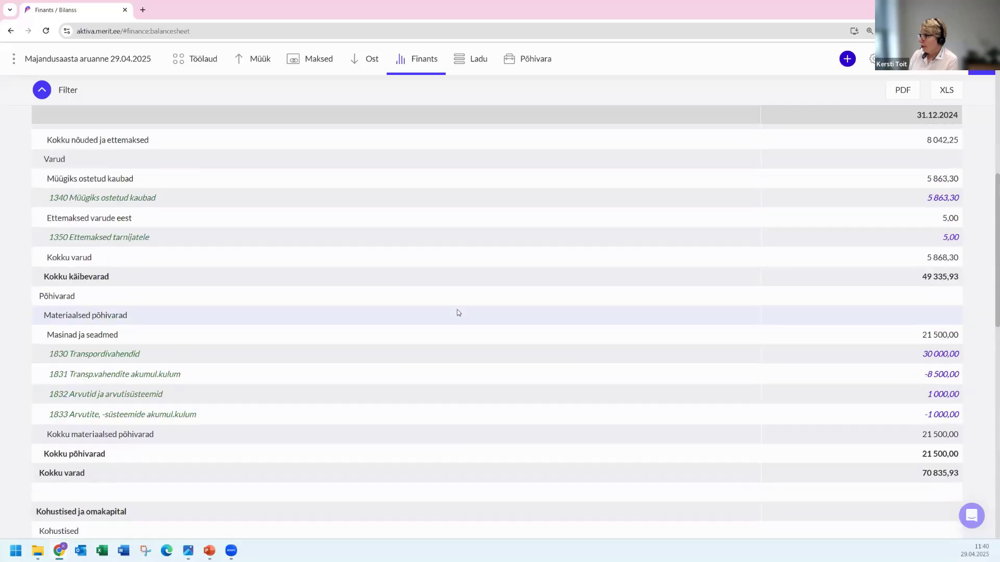
scroll(457, 312, up, 12)
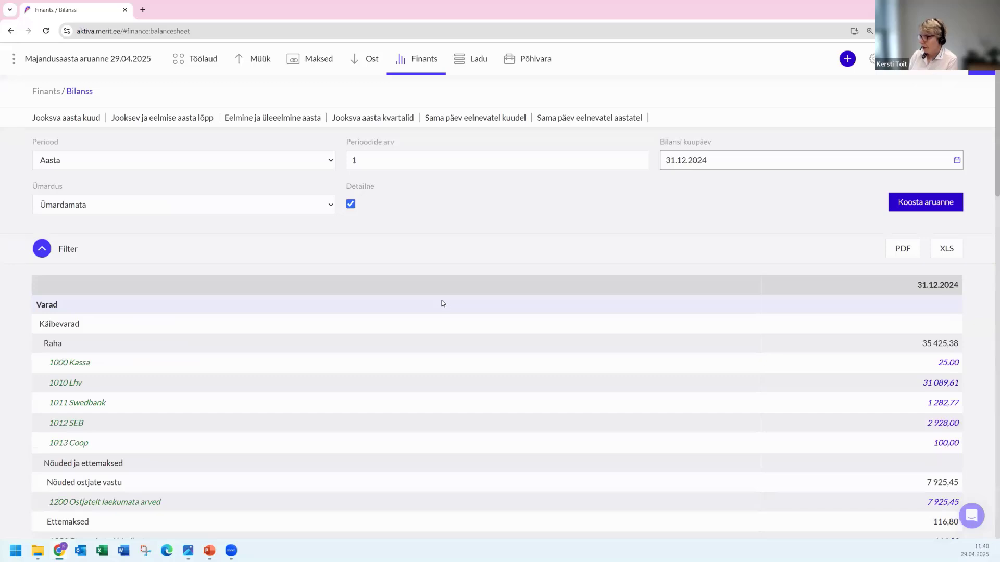
Delete the existing annual report for the period 01.01.2024 to 31.12.2024
click(418, 62)
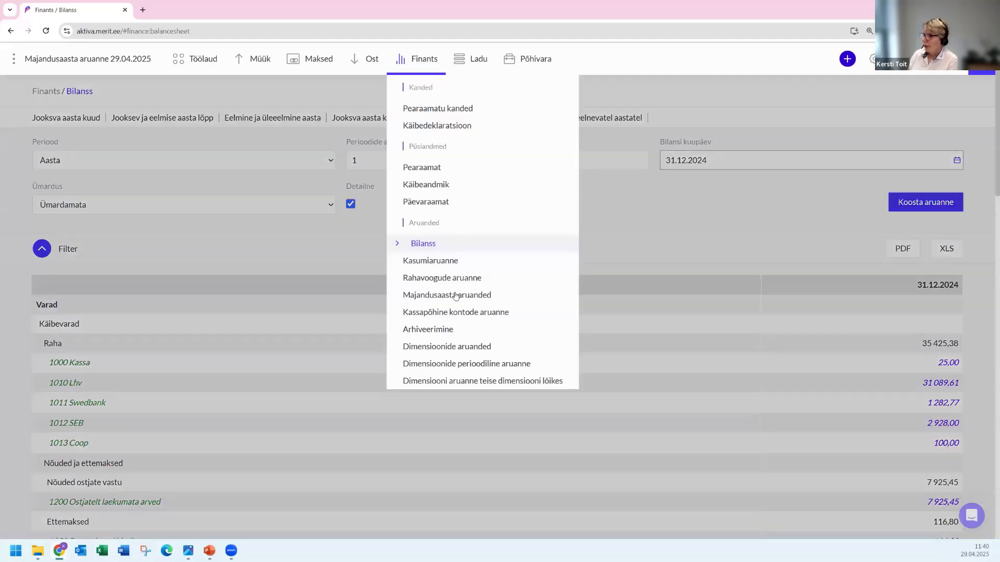
click(437, 296)
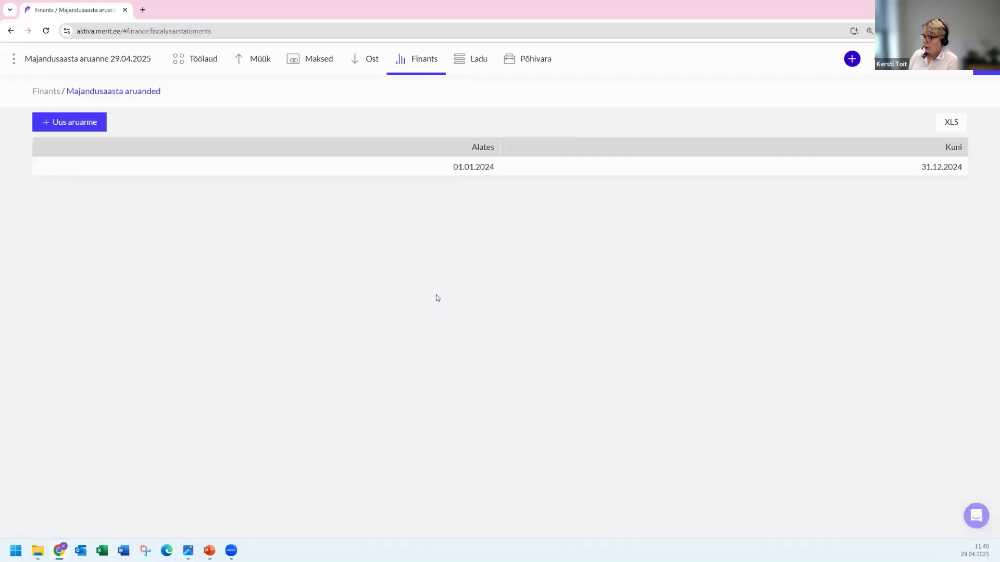
click(276, 170)
click(172, 90)
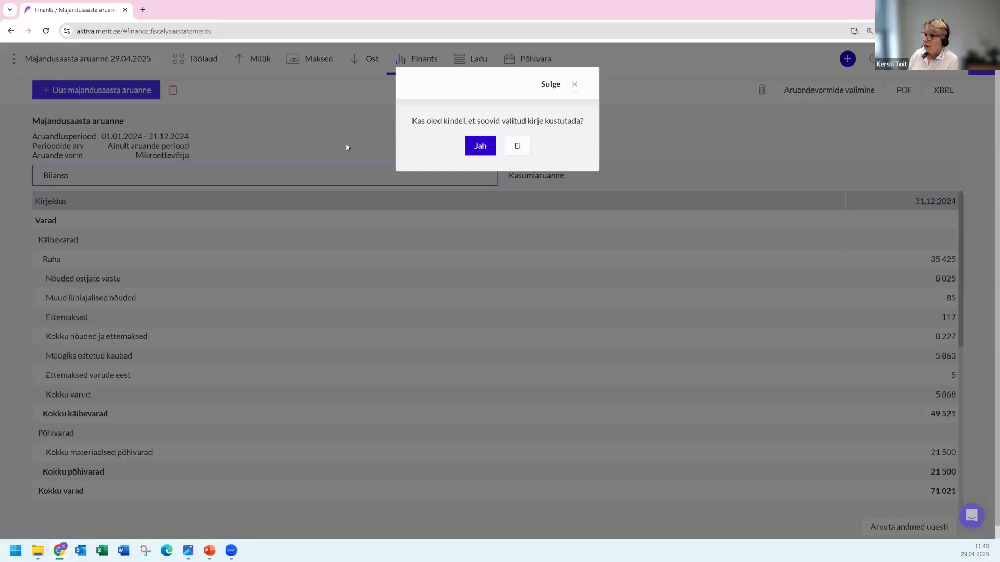
click(473, 146)
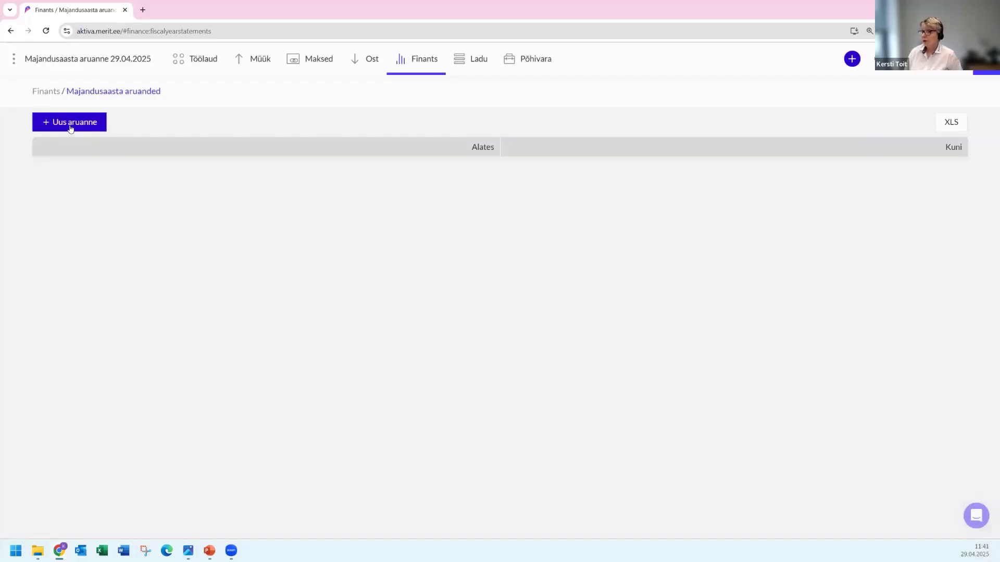
Start a new annual report for 01.01.2024 - 31.12.2024, examine the available report forms by company size, and close the dialog
click(71, 123)
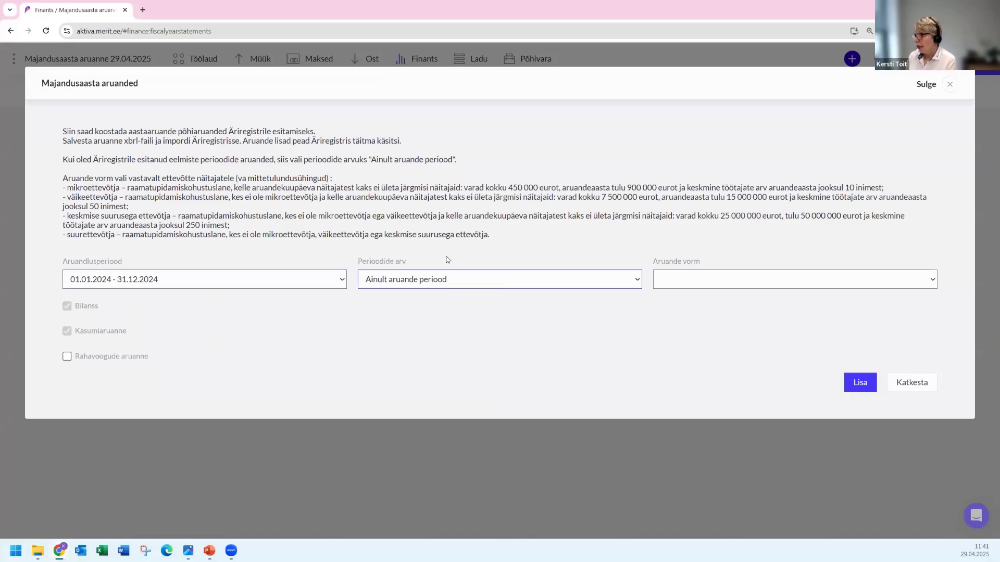
click(731, 282)
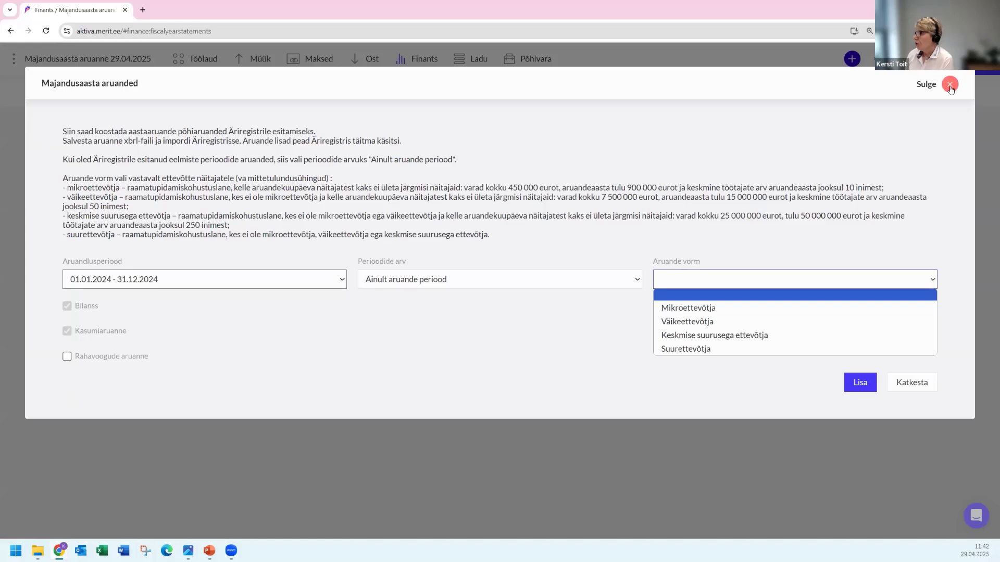
Generate the yearly balance sheet as of 31.12.2024 again and review its current and fixed assets
click(422, 61)
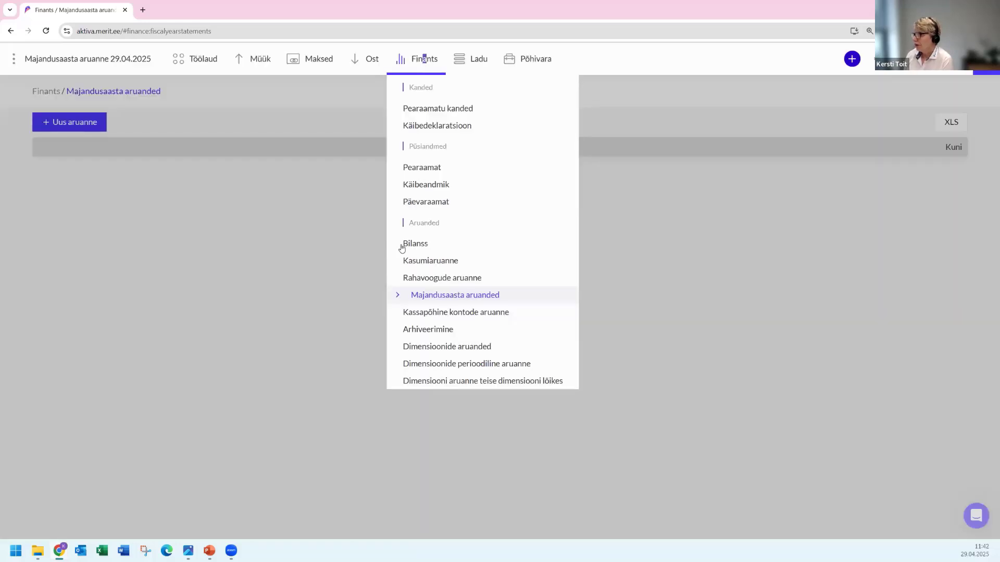
click(406, 245)
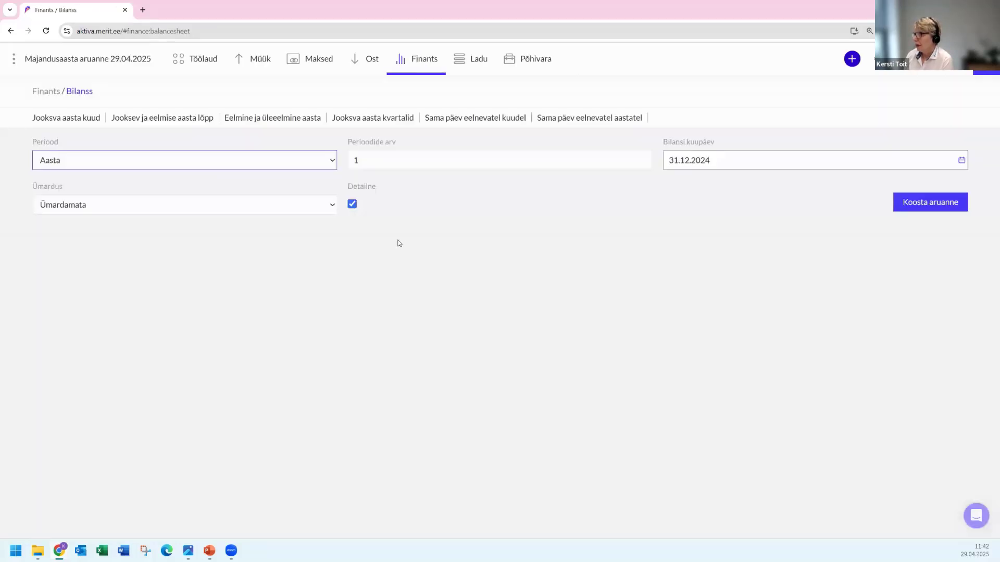
click(914, 204)
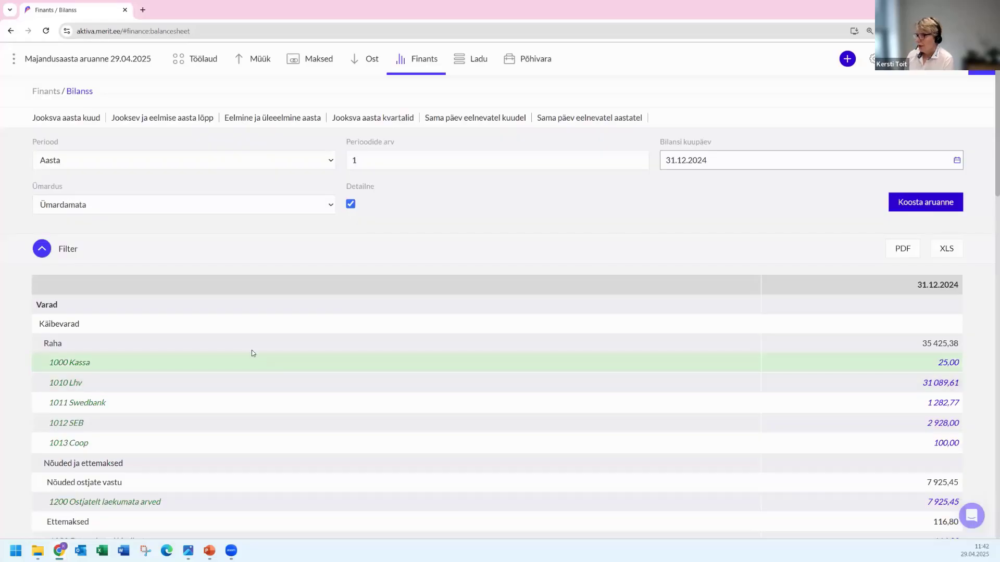
scroll(252, 353, down, 2)
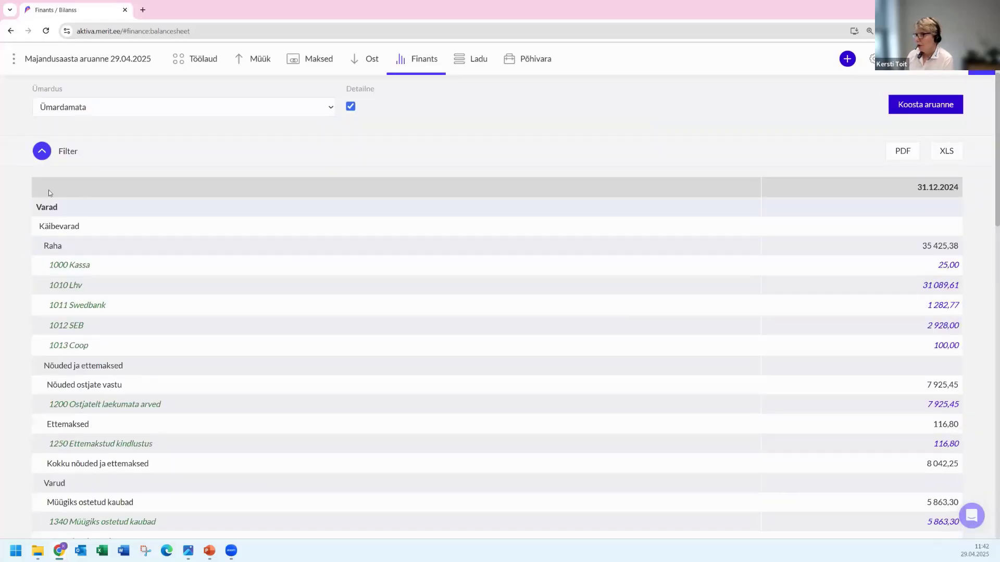
scroll(172, 255, down, 5)
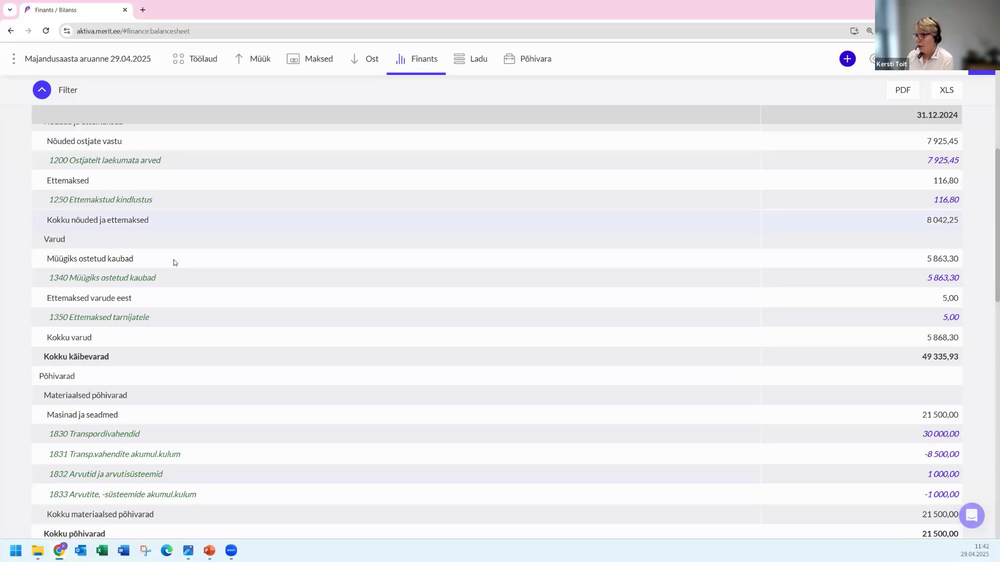
scroll(173, 259, down, 3)
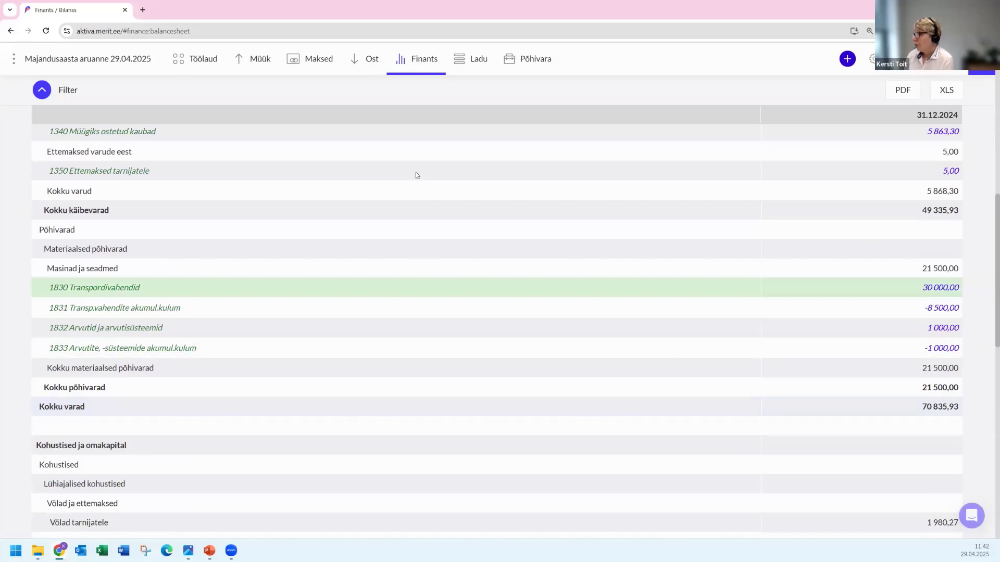
Generate the detailed, unrounded profit and loss statement for one yearly period ending 31.12.2024
click(424, 60)
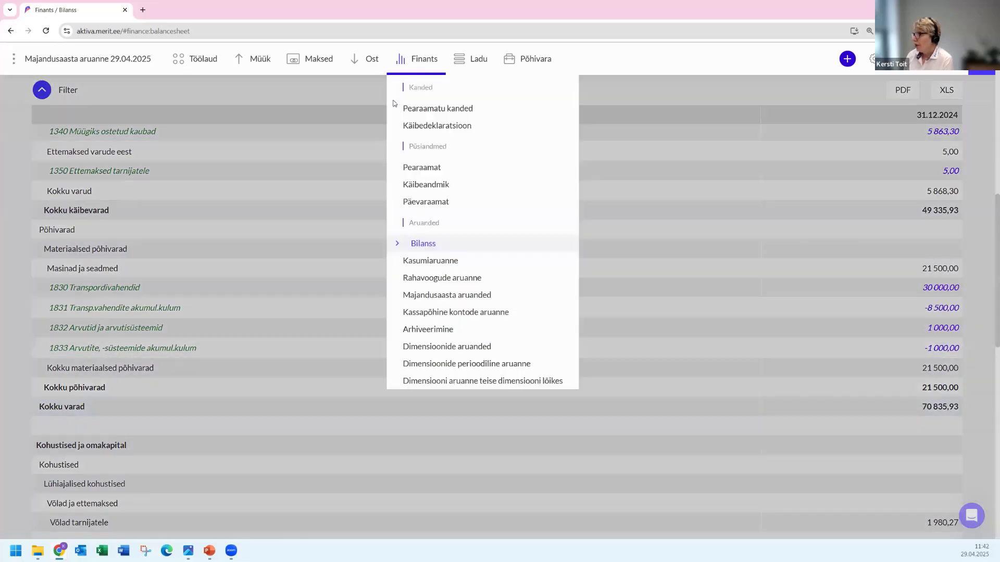
click(434, 263)
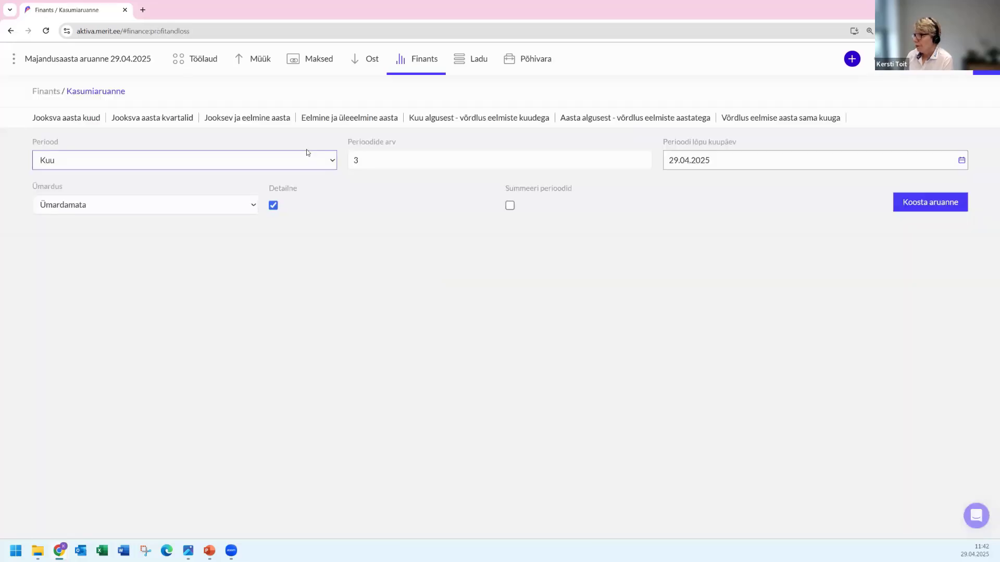
click(209, 160)
click(237, 204)
double_click(357, 160)
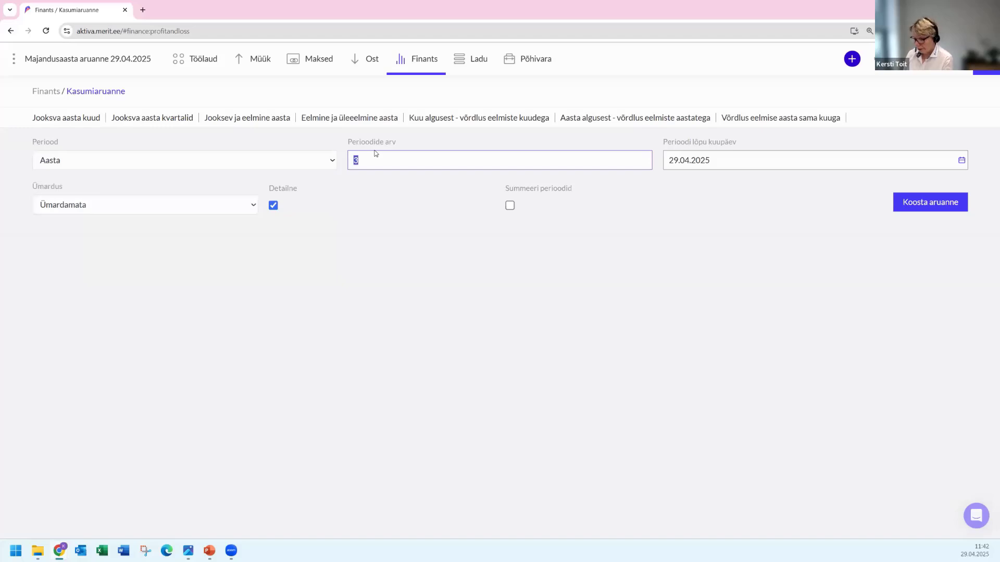
text(1)
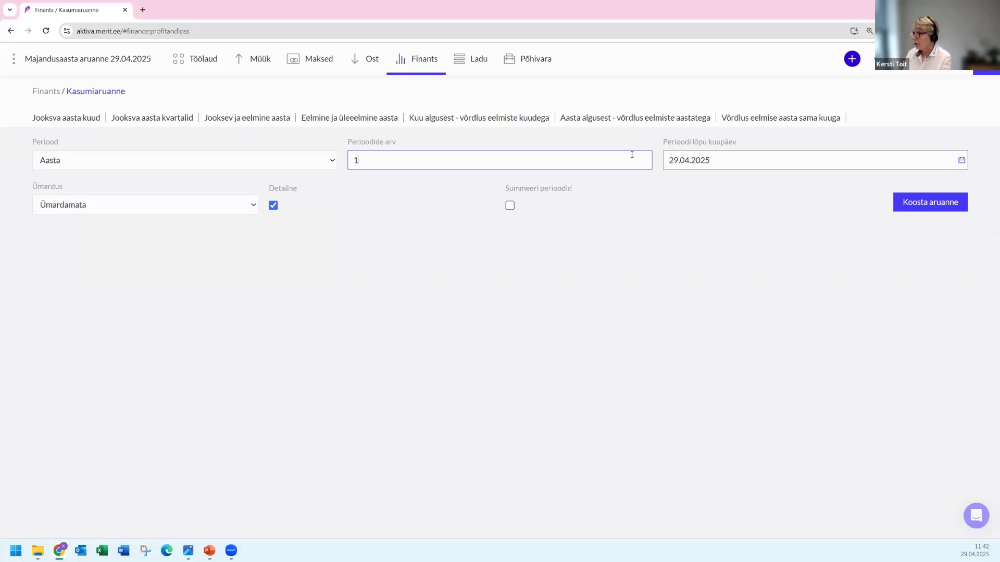
click(670, 160)
text(31.12.202)
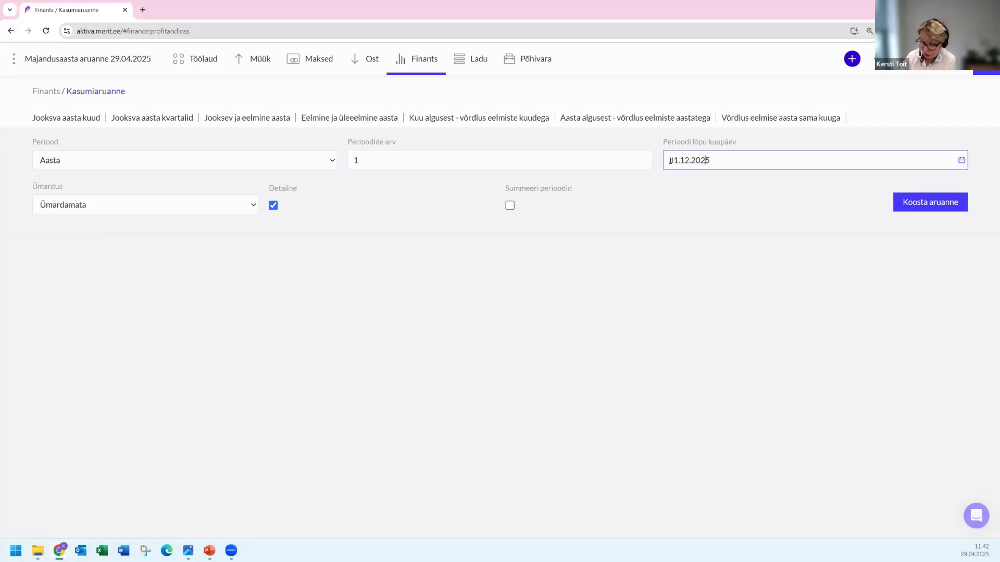
text(4)
key(Tab)
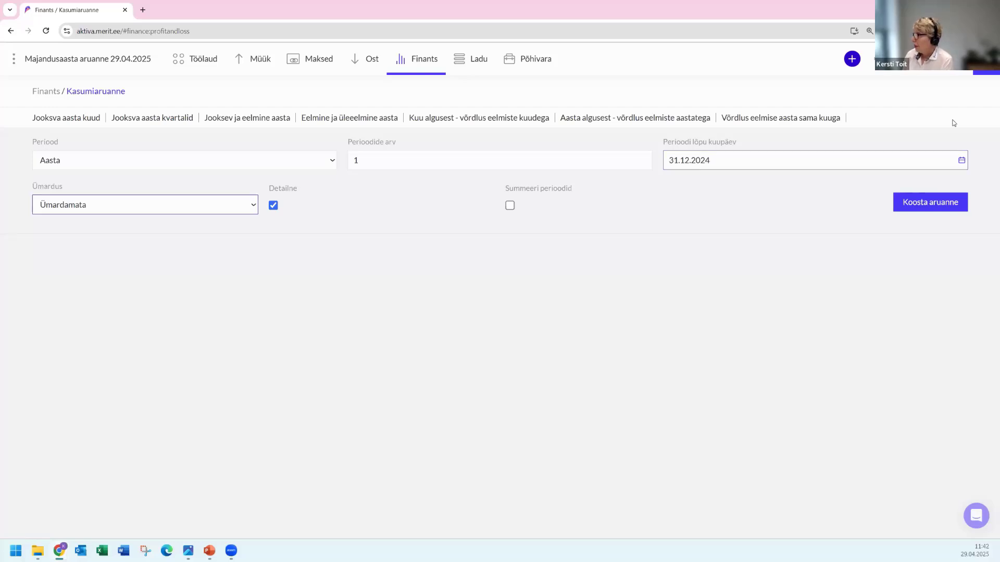
click(909, 207)
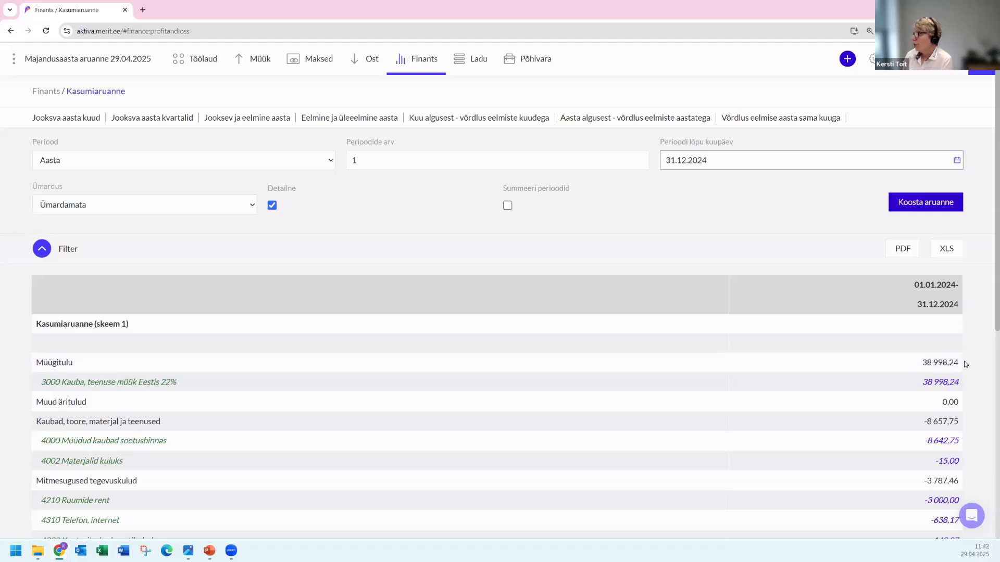
Create a new annual report for 01.01.2024 - 31.12.2024 covering "Ainult aruande periood" with the report form Mikroettevõtja
click(419, 61)
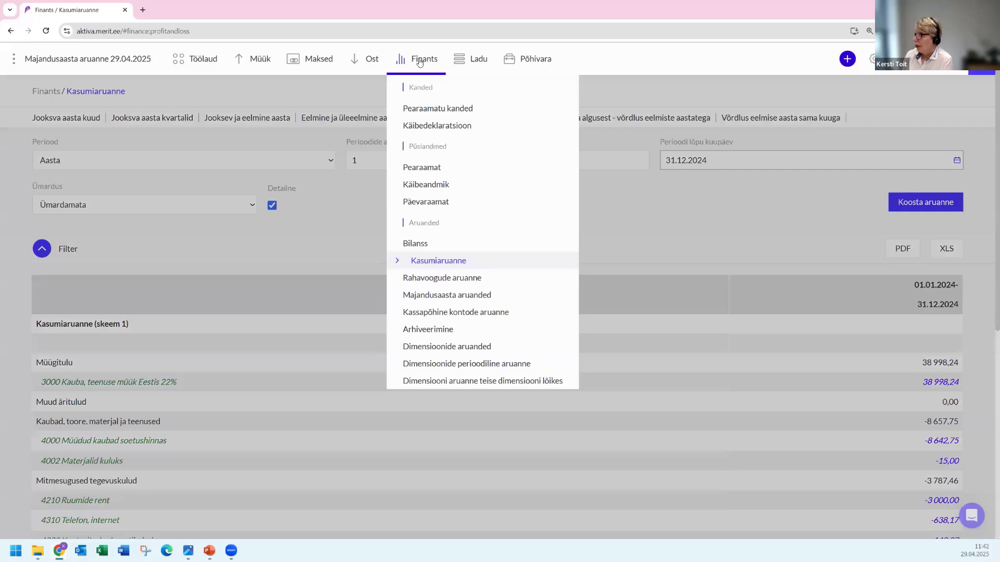
click(417, 297)
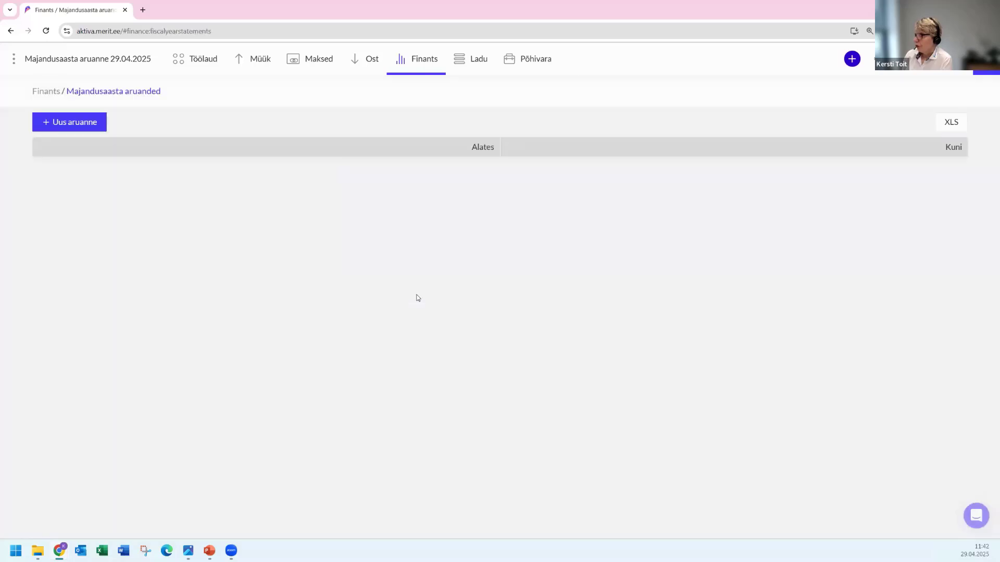
click(66, 125)
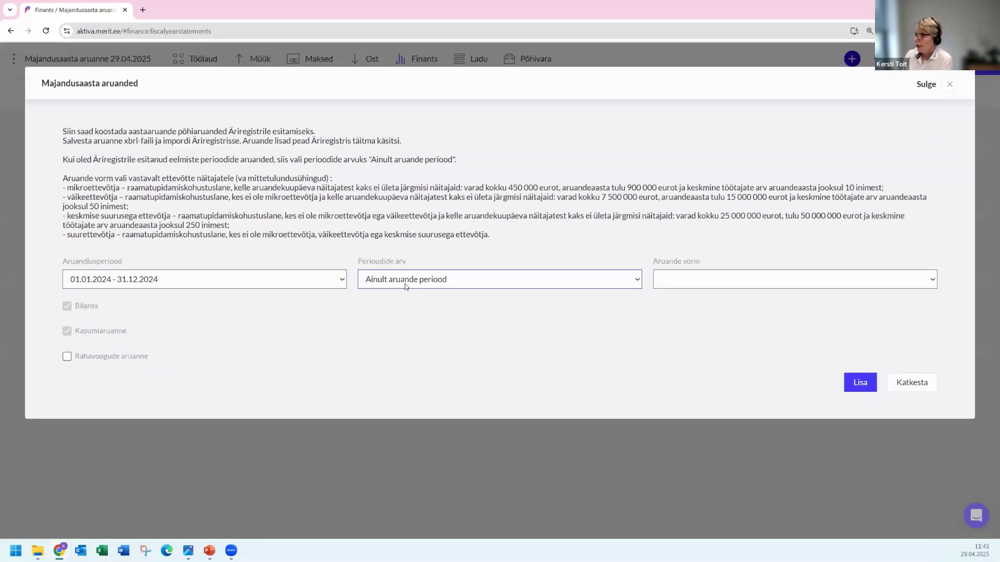
click(693, 283)
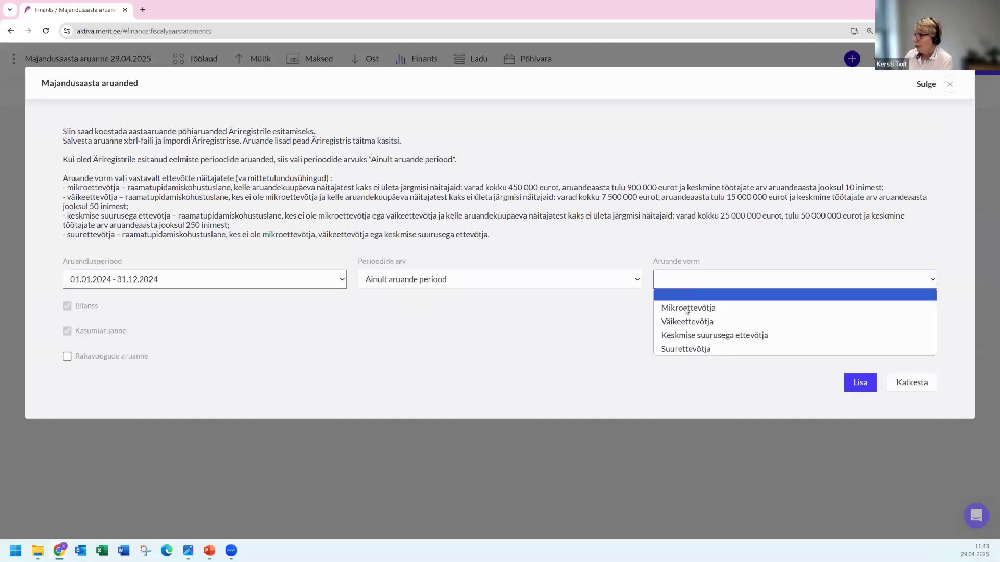
click(686, 311)
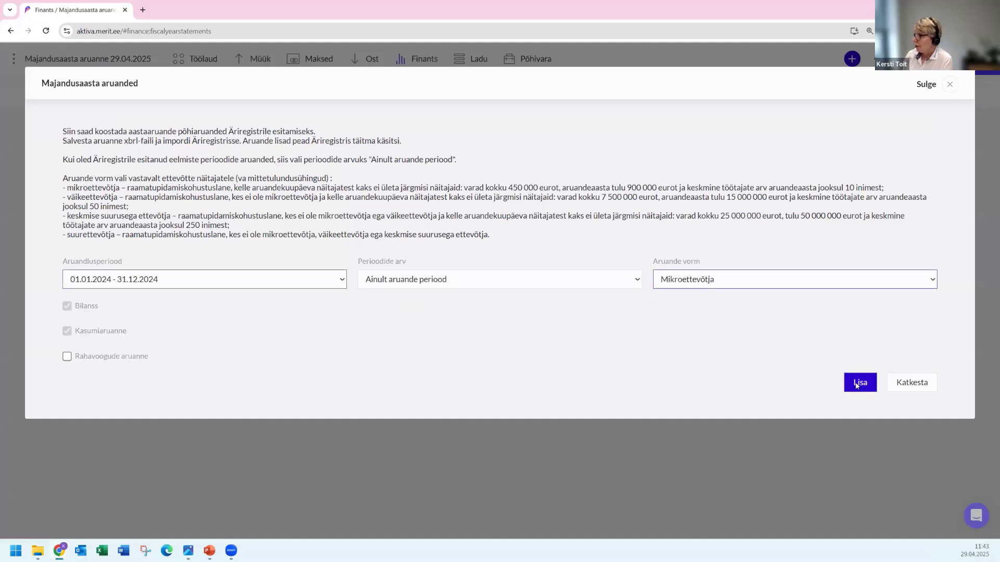
click(857, 388)
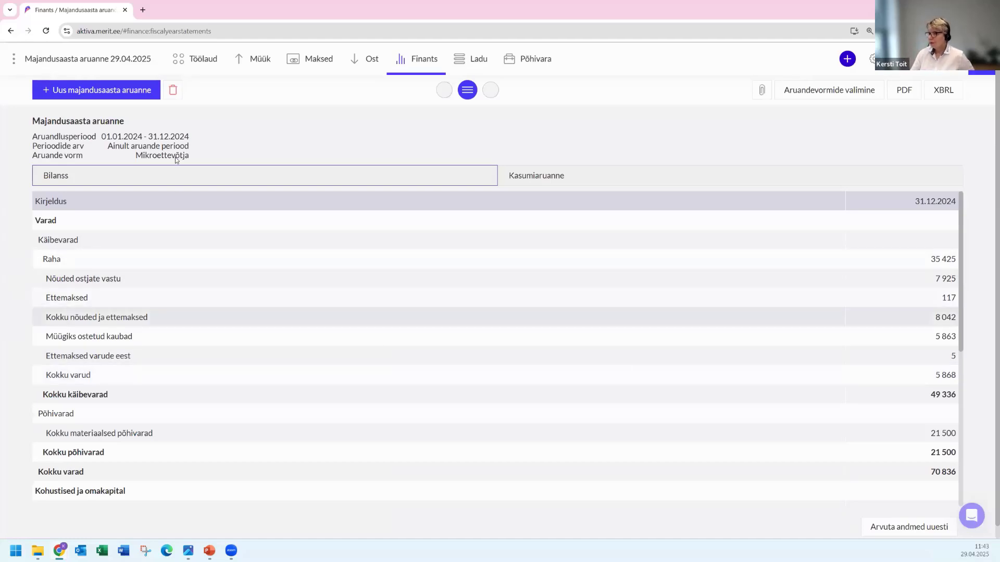
Check the new annual report's profit and loss statement, return to its balance sheet, and export the report as XBRL
click(601, 177)
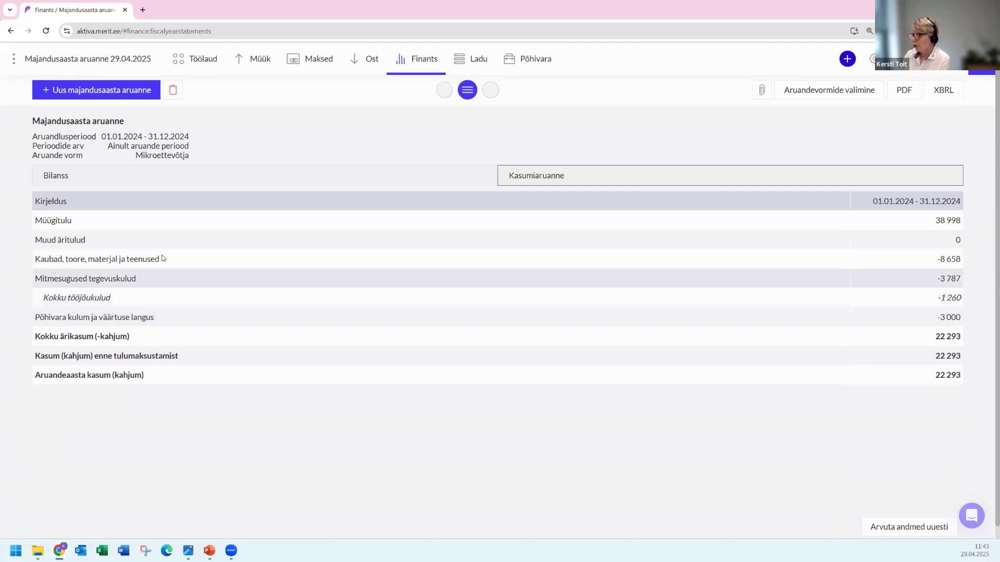
click(211, 183)
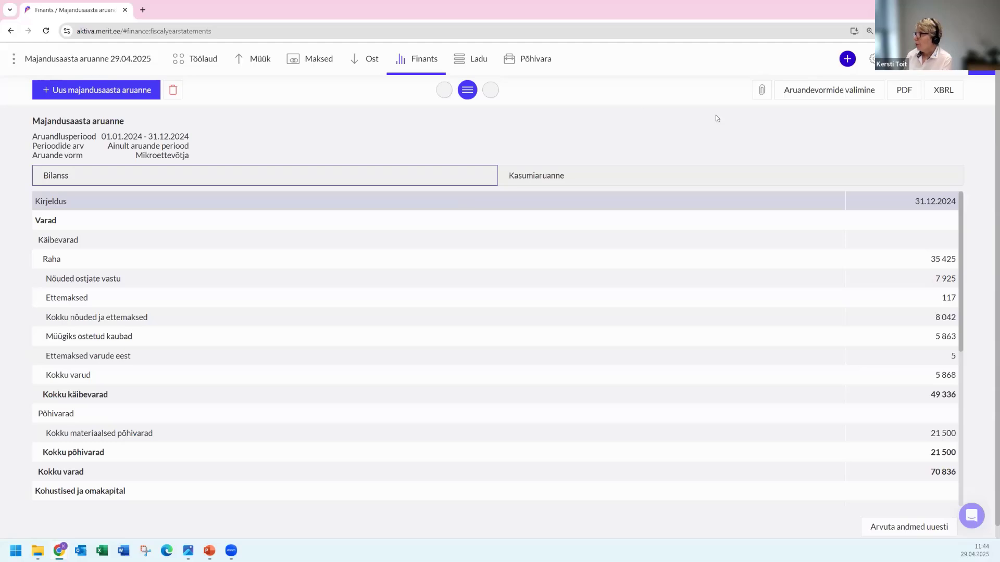
click(944, 91)
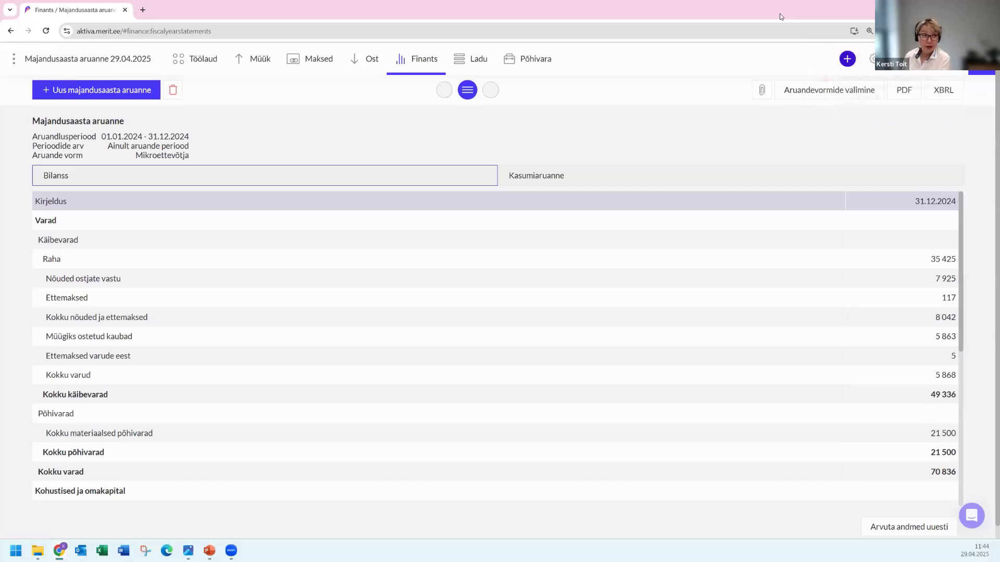
click(938, 8)
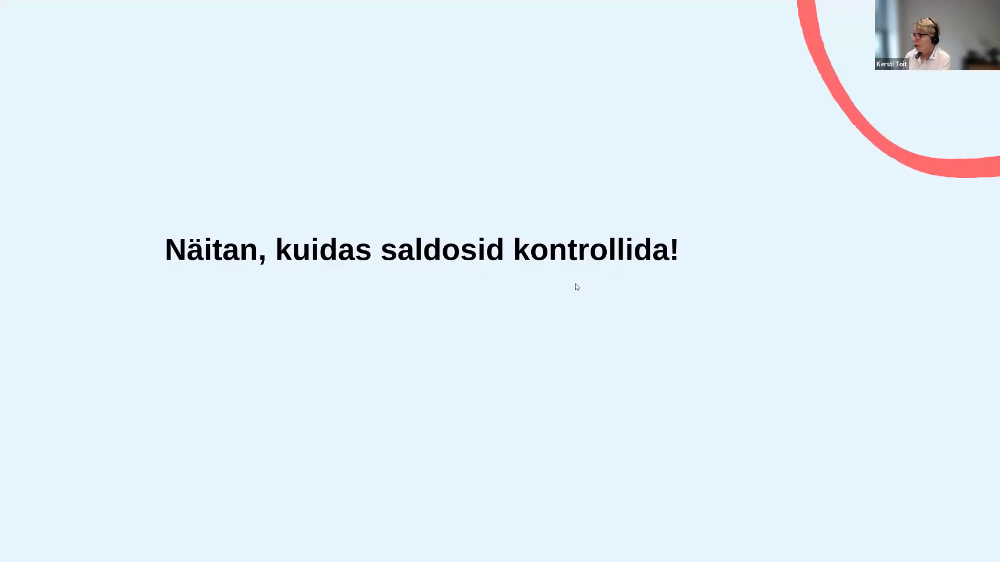
click(559, 307)
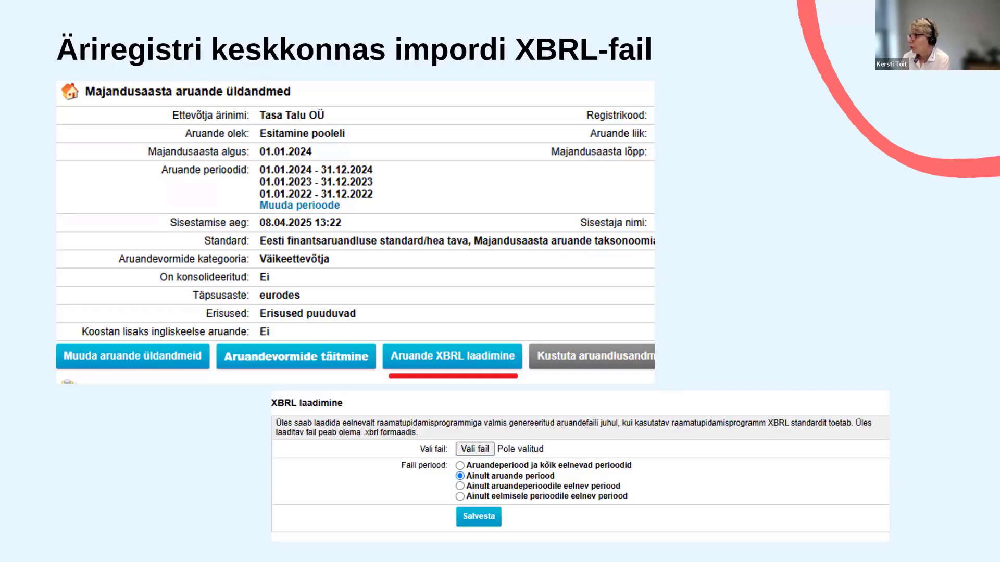
key(Right)
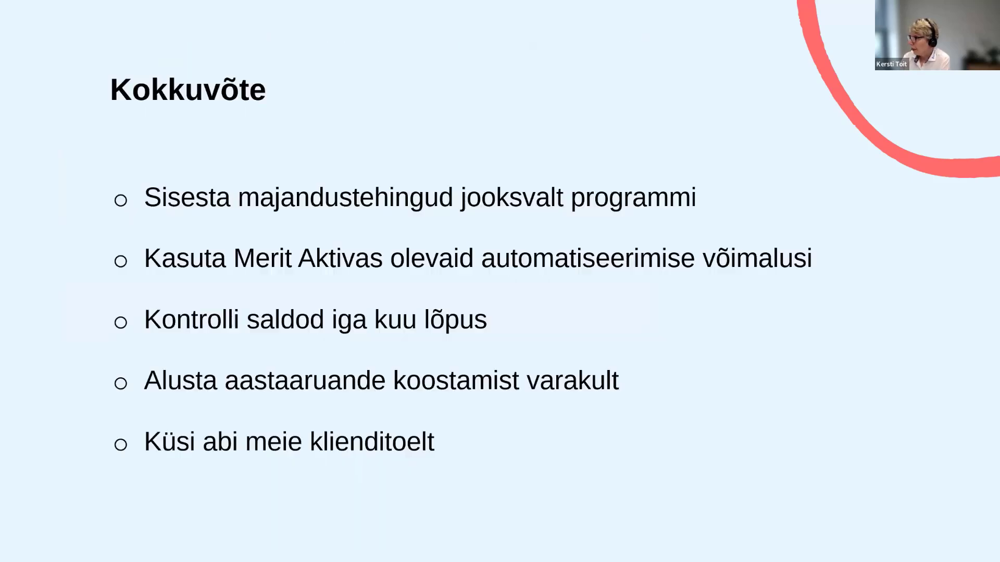